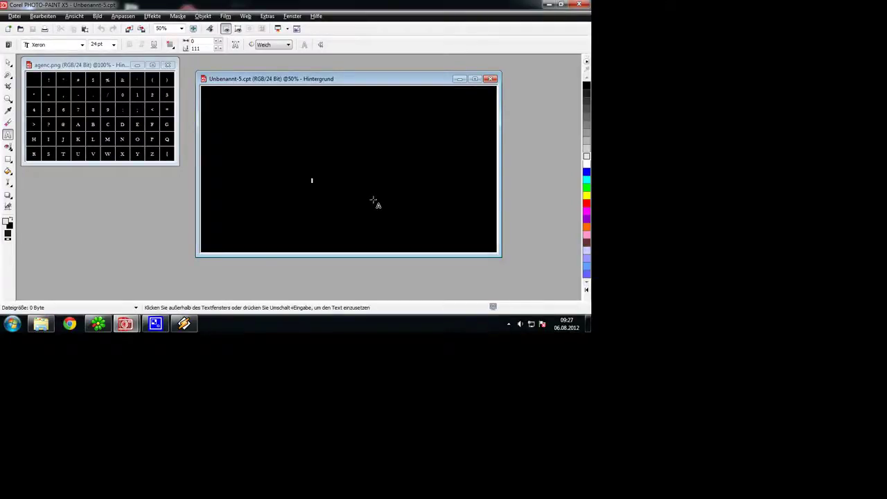
Step: Enter the text "abcdefs" in white near the middle of the black image
{"action": "type", "text": "abl"}
{"action": "type", "text": "defs"}
{"action": "left_click", "coordinate": [364, 181]}
{"action": "scroll", "coordinate": [351, 199], "scroll_direction": "up", "scroll_amount": 1}
{"action": "scroll", "coordinate": [350, 195], "scroll_direction": "up", "scroll_amount": 1}
{"action": "scroll", "coordinate": [350, 195], "scroll_direction": "down", "scroll_amount": 2}
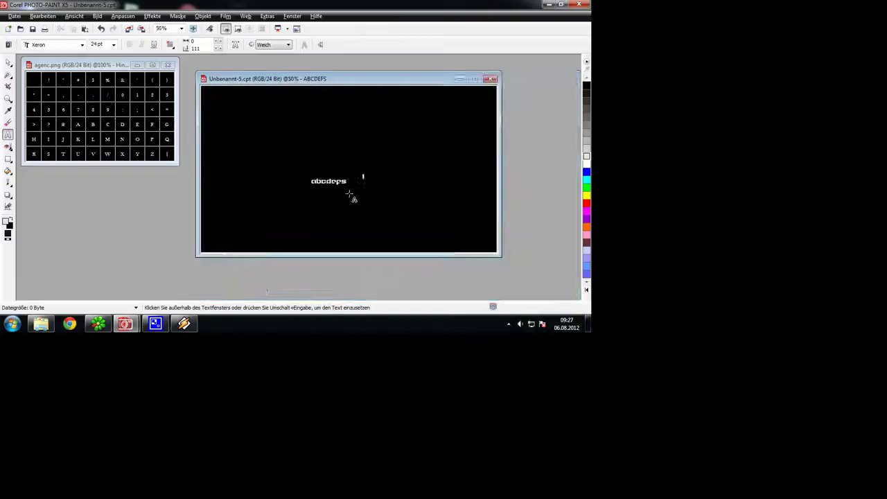
{"action": "scroll", "coordinate": [350, 194], "scroll_direction": "up", "scroll_amount": 1}
{"action": "scroll", "coordinate": [350, 195], "scroll_direction": "down", "scroll_amount": 1}
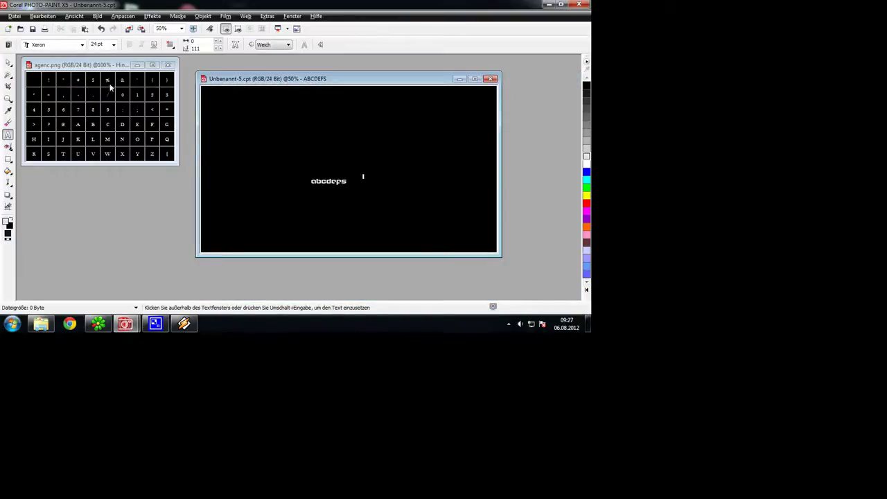
Step: Replace the text "abcdefs" with four lines of filler letters, the first made of repeated z, and shift the text block to the left
{"action": "left_click", "coordinate": [342, 181]}
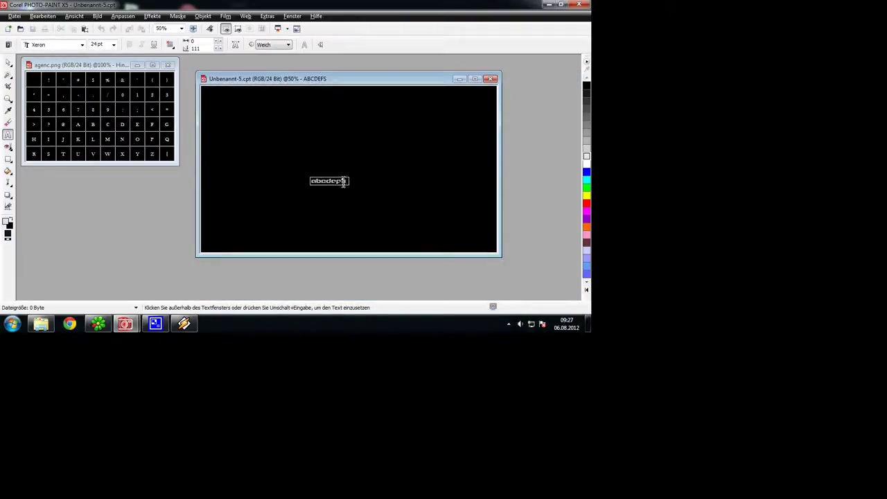
{"action": "left_click_drag", "start_coordinate": [348, 180], "coordinate": [283, 179]}
{"action": "type", "text": "aaaaaaaaaaaaae"}
{"action": "key", "text": "Return"}
{"action": "type", "text": "lkgj"}
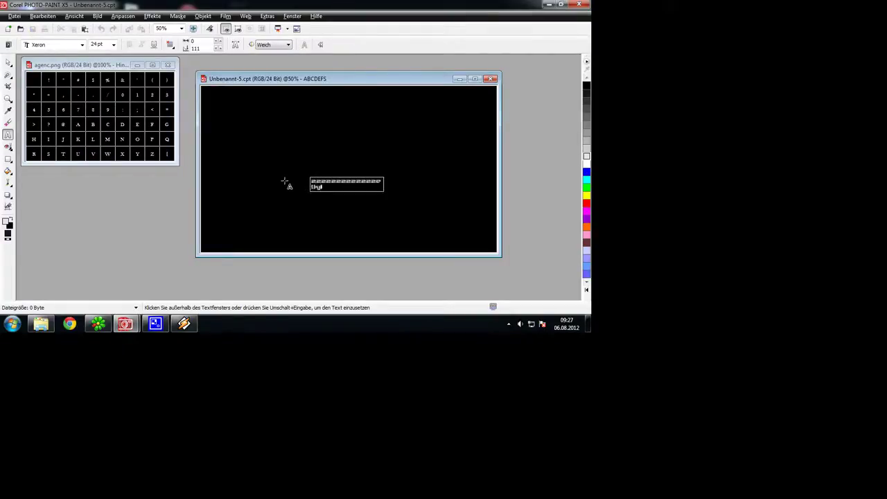
{"action": "type", "text": "jjjjjjjj"}
{"action": "key", "text": "Return"}
{"action": "type", "text": "jhohiol"}
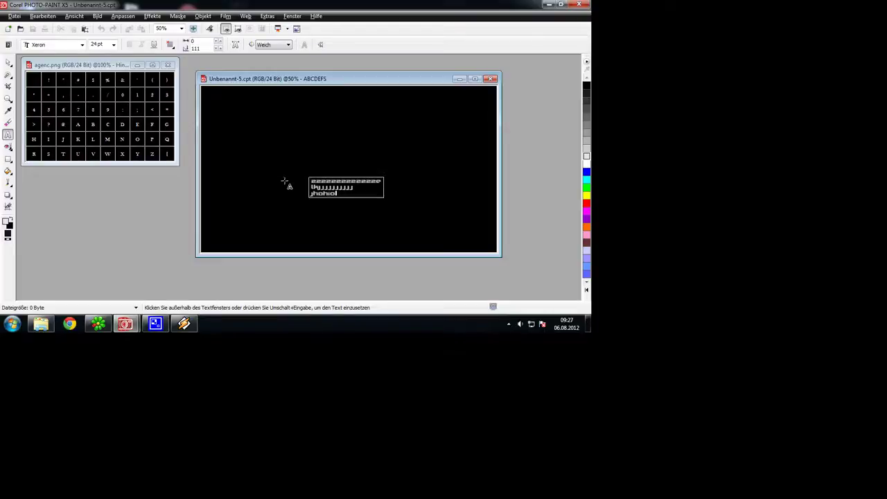
{"action": "type", "text": "ouiou"}
{"action": "key", "text": "Return"}
{"action": "type", "text": "iugpiugpibgiuibu"}
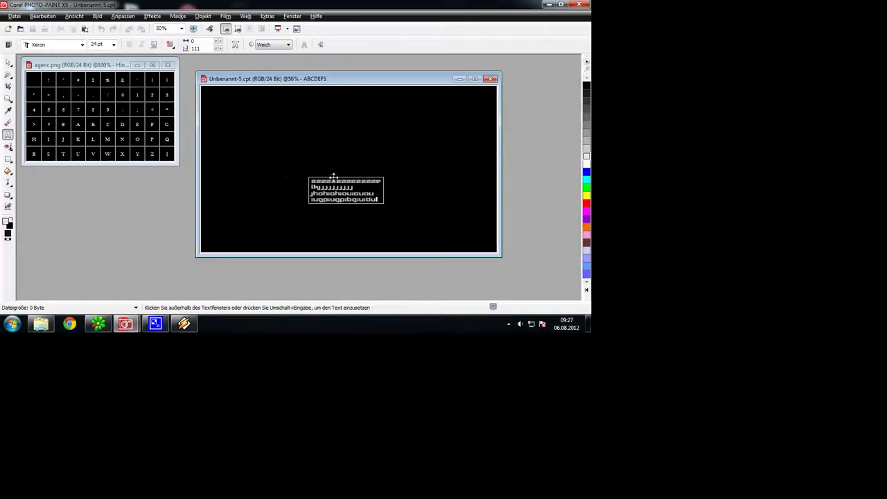
{"action": "left_click_drag", "start_coordinate": [333, 178], "coordinate": [299, 176]}
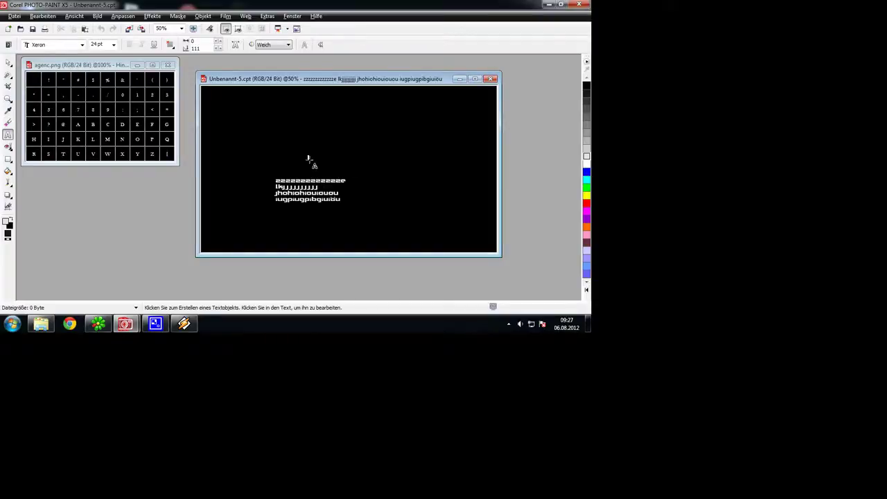
{"action": "left_click", "coordinate": [309, 159]}
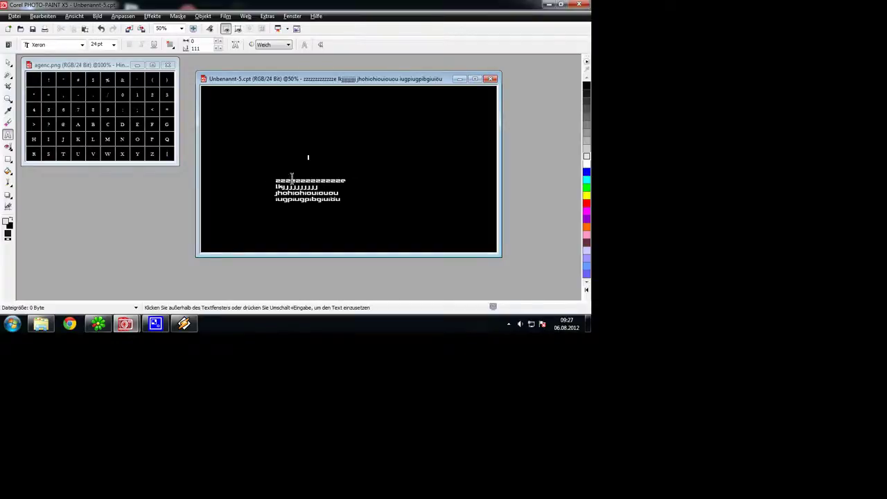
Step: Replace the whole four-line filler text with the single letter O
{"action": "left_click", "coordinate": [291, 179]}
{"action": "left_click_drag", "start_coordinate": [277, 180], "coordinate": [370, 208]}
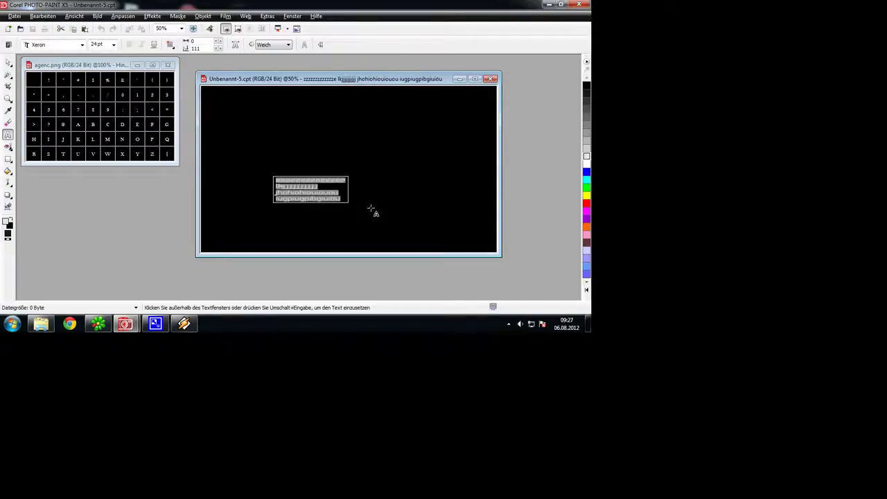
{"action": "key", "text": "Delete"}
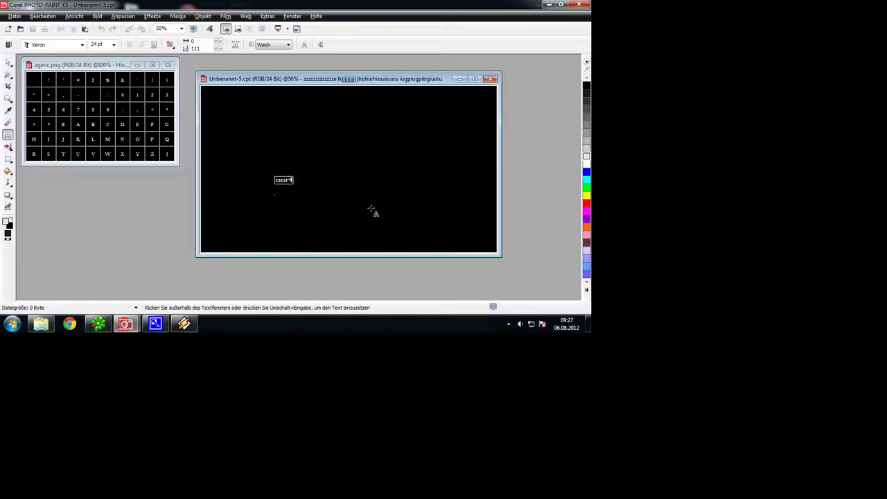
{"action": "left_click", "coordinate": [371, 208]}
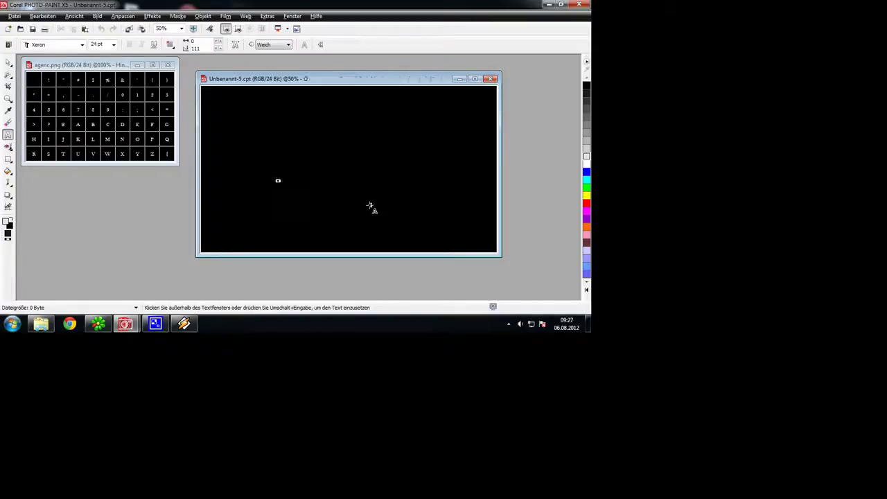
{"action": "left_click", "coordinate": [319, 218]}
Step: Move the letter O up and to the left, to about position 287, 389
{"action": "scroll", "coordinate": [284, 182], "scroll_direction": "up", "scroll_amount": 1}
{"action": "scroll", "coordinate": [343, 186], "scroll_direction": "up", "scroll_amount": 5}
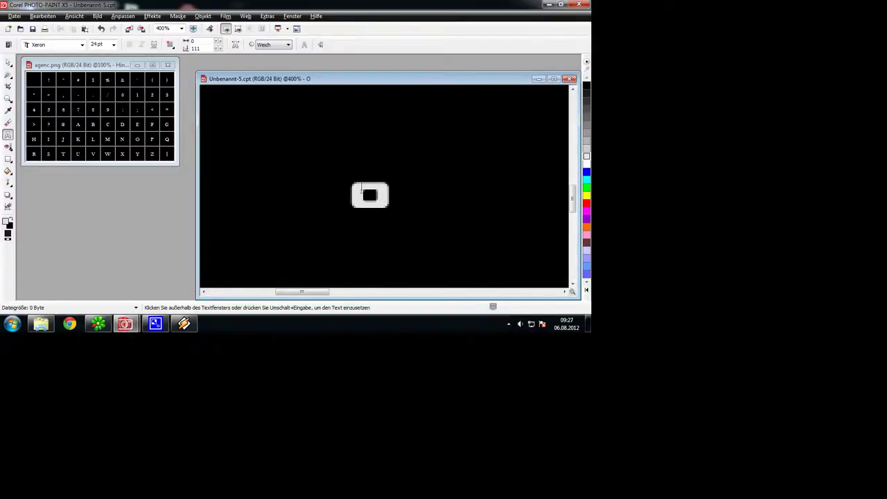
{"action": "left_click", "coordinate": [9, 63]}
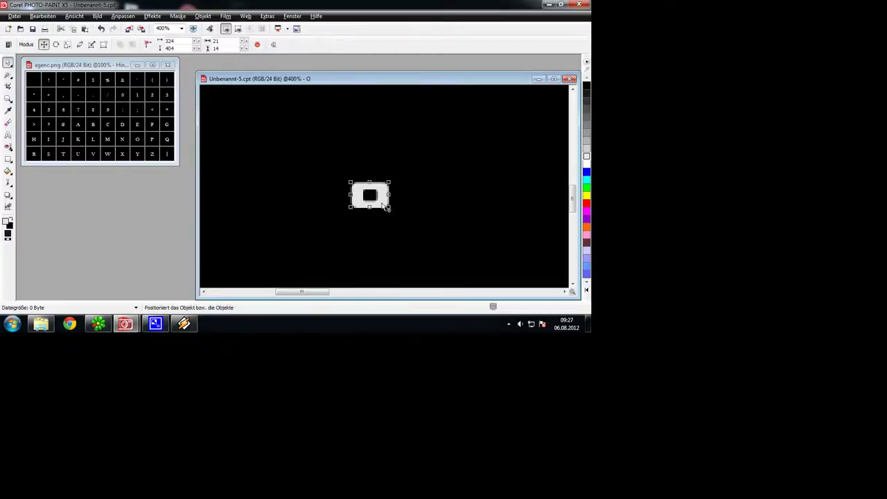
{"action": "left_click_drag", "start_coordinate": [358, 192], "coordinate": [291, 166]}
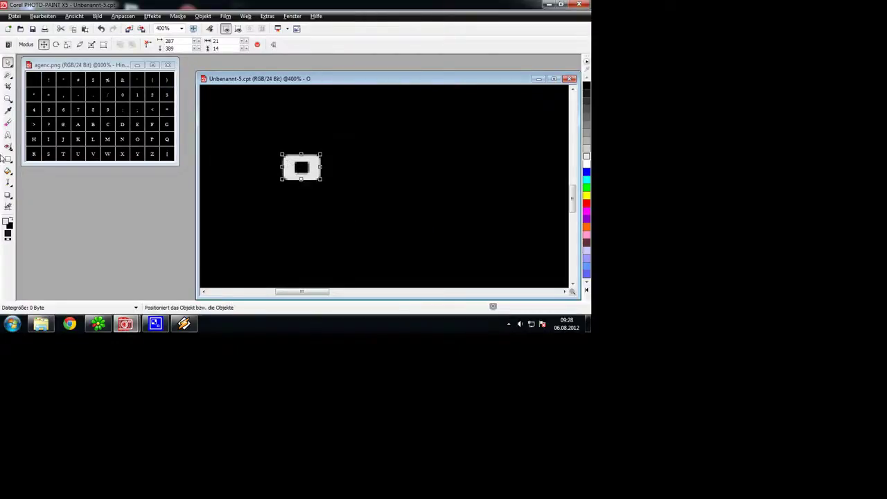
Step: Try to draw a rectangle over the letter O with the Rectangle tool, and undo it
{"action": "left_click", "coordinate": [9, 158]}
{"action": "left_click", "coordinate": [38, 158]}
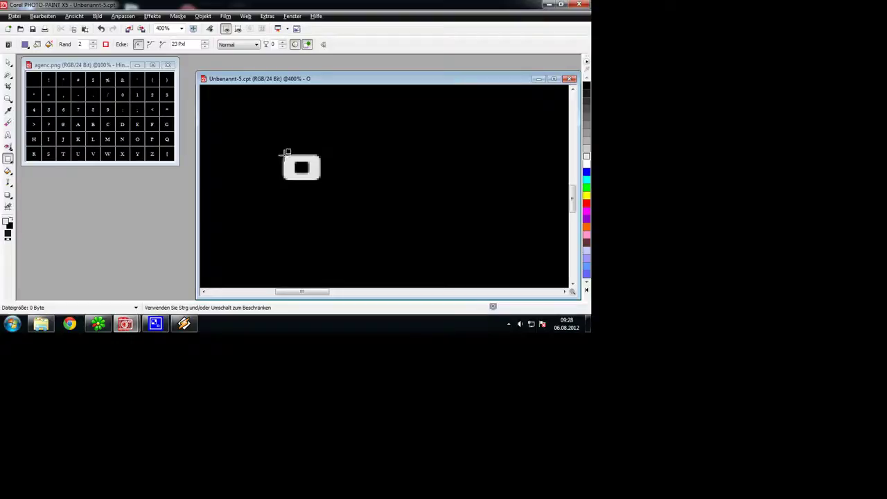
{"action": "left_click_drag", "start_coordinate": [286, 152], "coordinate": [320, 179]}
{"action": "left_click", "coordinate": [99, 29]}
Step: Set the fill to use the foreground colour
{"action": "double_click", "coordinate": [8, 235]}
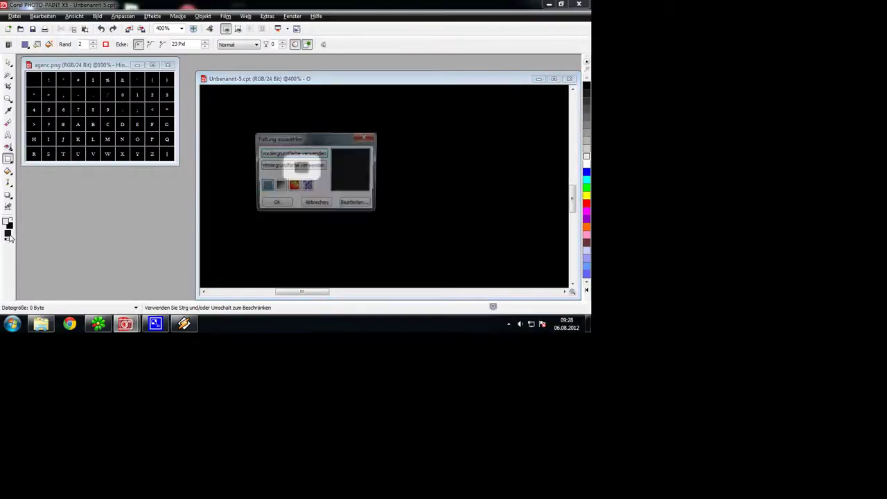
{"action": "left_click", "coordinate": [300, 152]}
{"action": "left_click", "coordinate": [274, 203]}
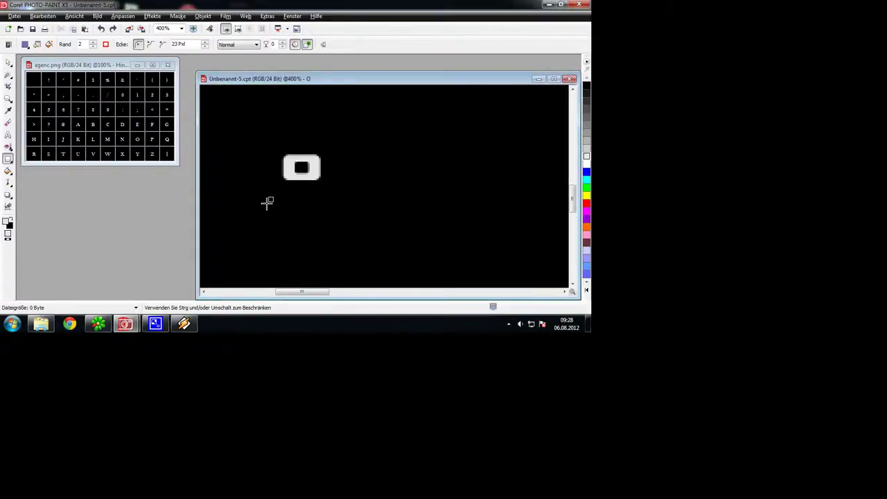
Step: Draw a large rounded rectangle with a corner size of 23 pixels over the letter O
{"action": "left_click", "coordinate": [9, 158]}
{"action": "left_click", "coordinate": [33, 158]}
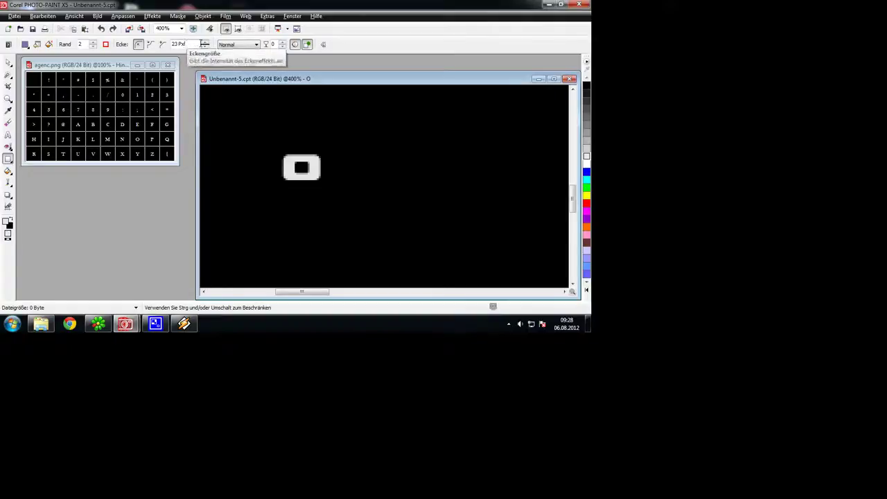
{"action": "left_click_drag", "start_coordinate": [253, 116], "coordinate": [492, 217]}
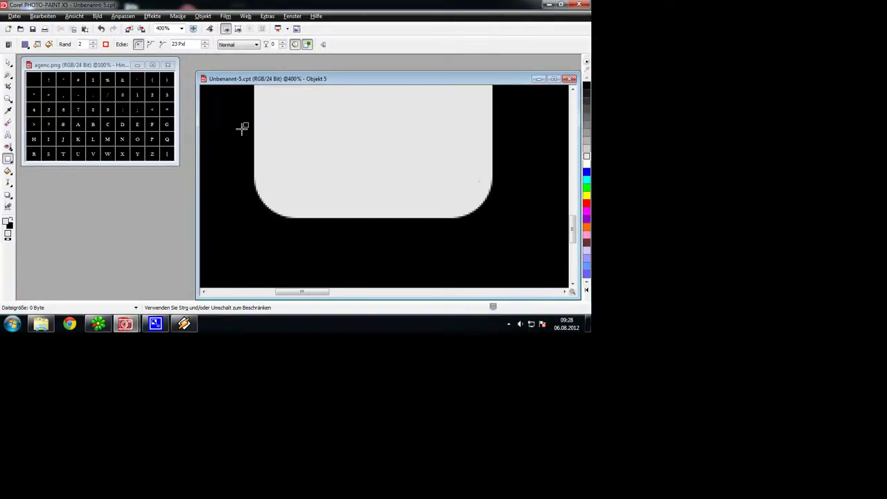
Step: Set the corner size to 11 pixels, draw a second rounded rectangle overlapping the first, and undo both rectangles
{"action": "left_click", "coordinate": [205, 41]}
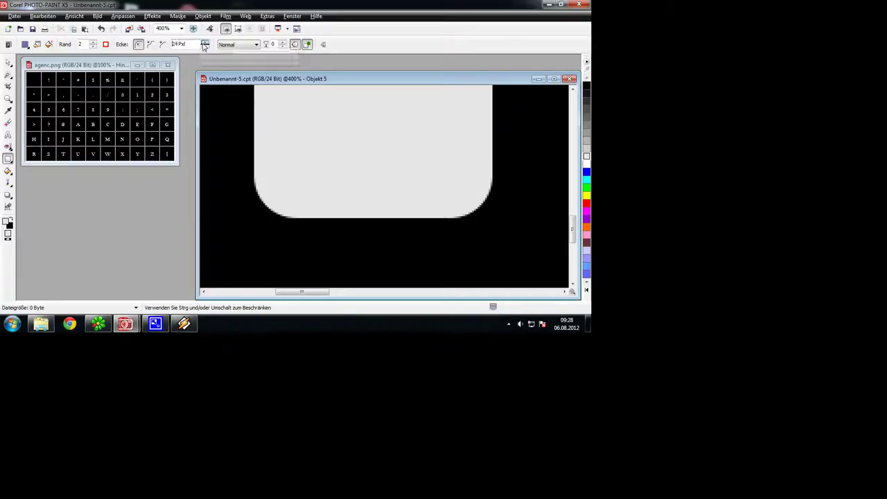
{"action": "left_click_drag", "start_coordinate": [204, 44], "coordinate": [207, 59]}
{"action": "left_click_drag", "start_coordinate": [216, 123], "coordinate": [399, 255]}
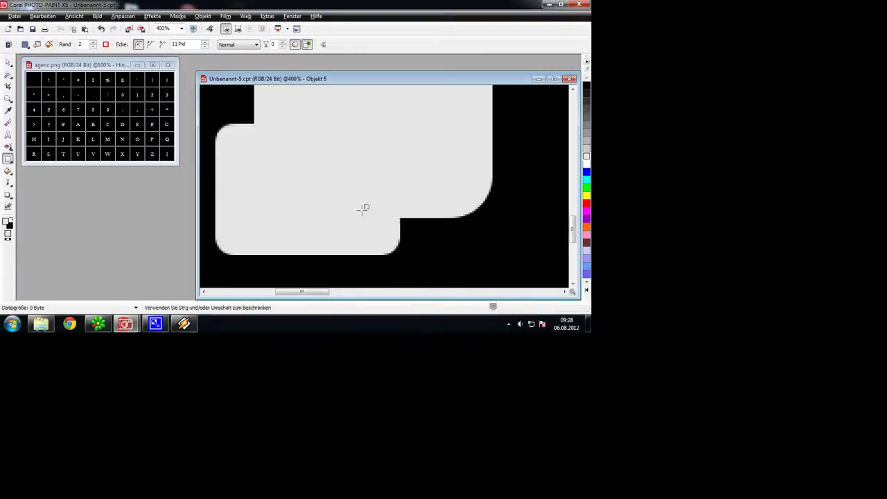
{"action": "left_click", "coordinate": [101, 28]}
{"action": "left_click", "coordinate": [101, 28]}
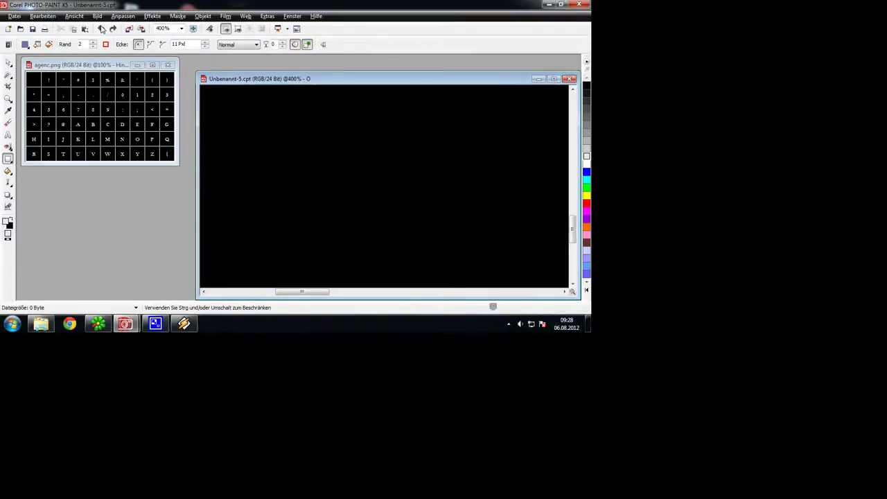
Step: Set the corner size to 0 pixels and draw a square of about 16 by 16 pixels, without anti-aliasing, up and left of the letter O
{"action": "scroll", "coordinate": [283, 142], "scroll_direction": "down", "scroll_amount": 2}
{"action": "scroll", "coordinate": [404, 148], "scroll_direction": "up", "scroll_amount": 1}
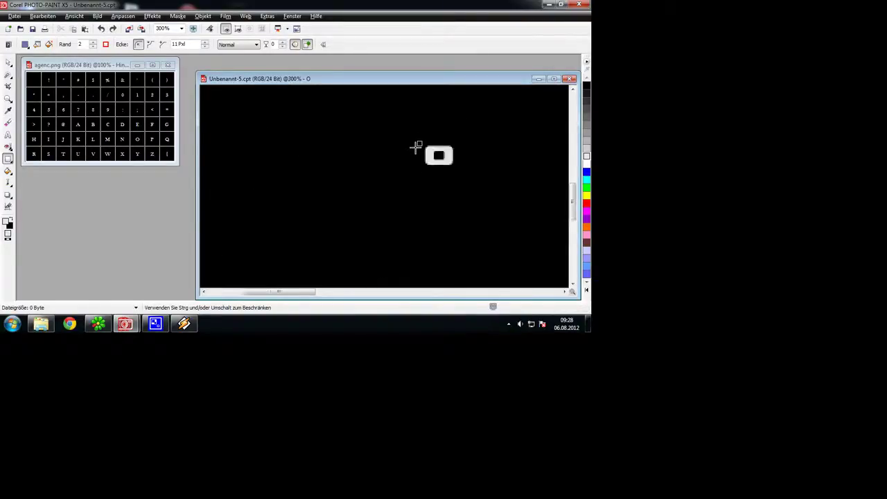
{"action": "scroll", "coordinate": [416, 145], "scroll_direction": "up", "scroll_amount": 3}
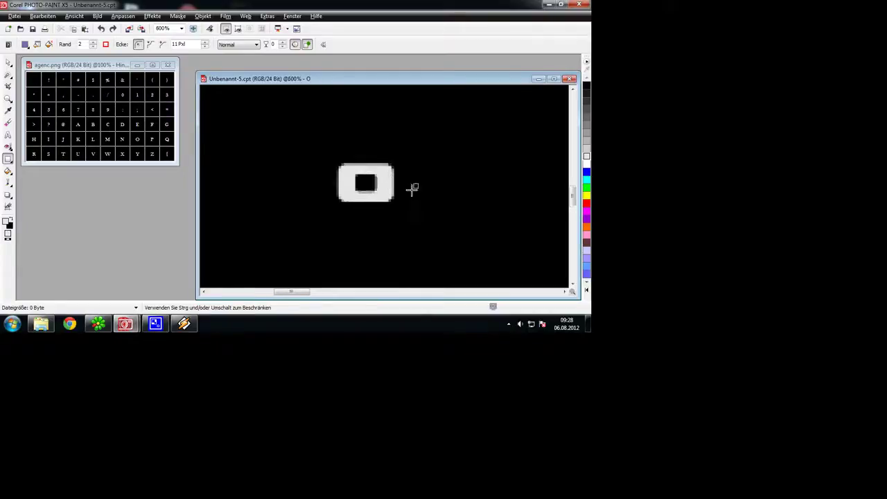
{"action": "left_click", "coordinate": [205, 44]}
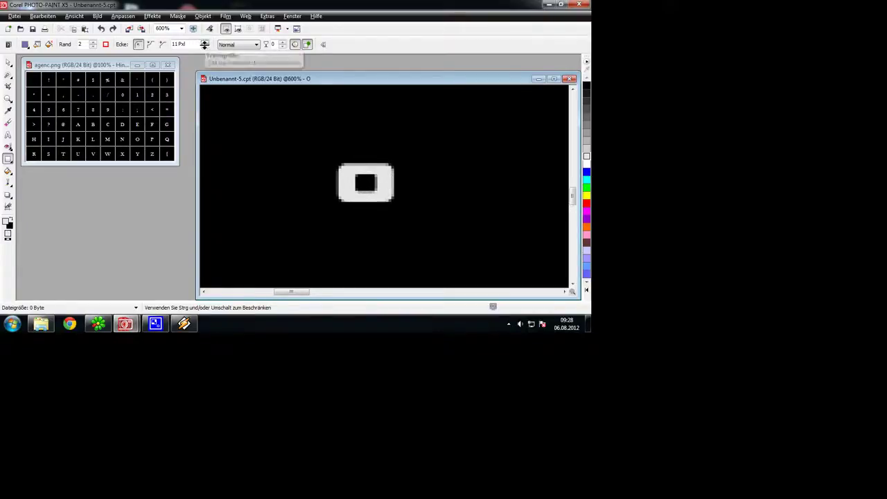
{"action": "left_click", "coordinate": [206, 59]}
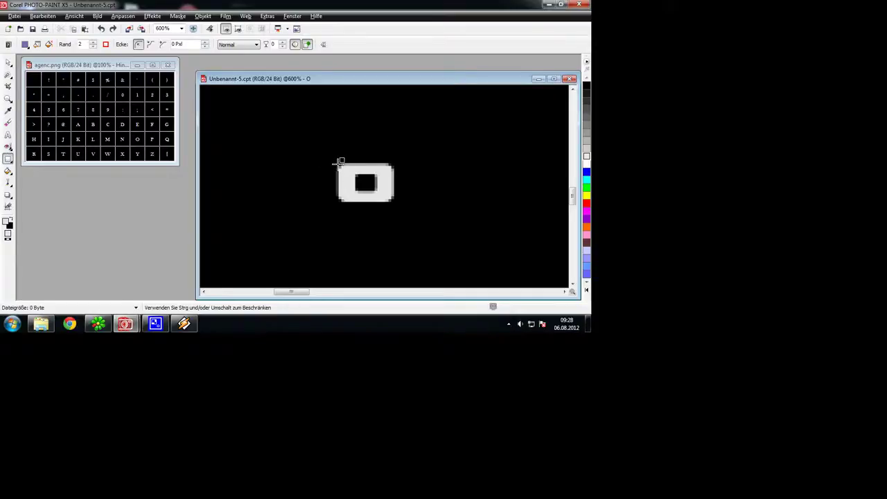
{"action": "left_click", "coordinate": [294, 44]}
{"action": "left_click_drag", "start_coordinate": [258, 111], "coordinate": [302, 154]}
Step: Draw a comparison square with anti-aliasing beside the first and another rectangle overlapping it, undoing each one
{"action": "left_click", "coordinate": [295, 44]}
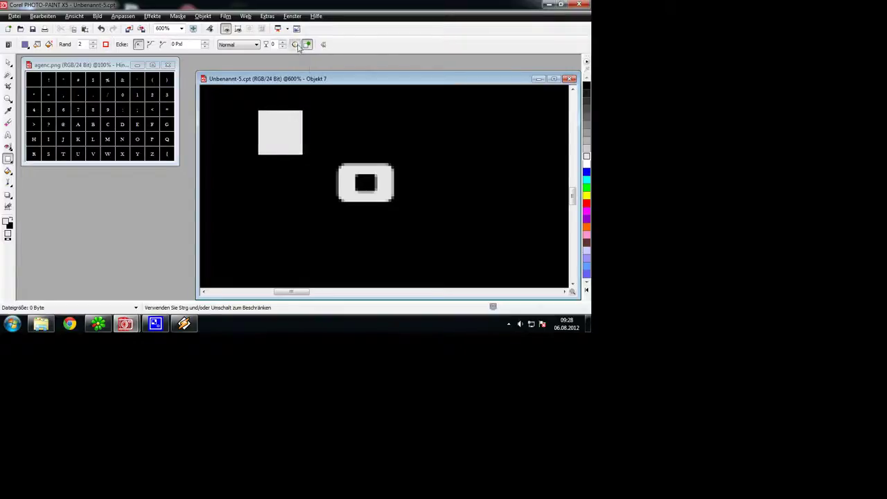
{"action": "left_click_drag", "start_coordinate": [330, 105], "coordinate": [377, 148]}
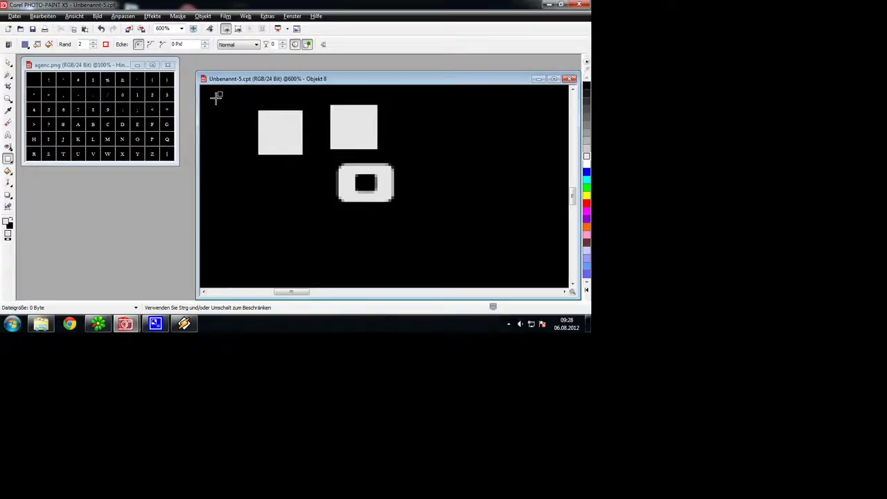
{"action": "left_click", "coordinate": [101, 29]}
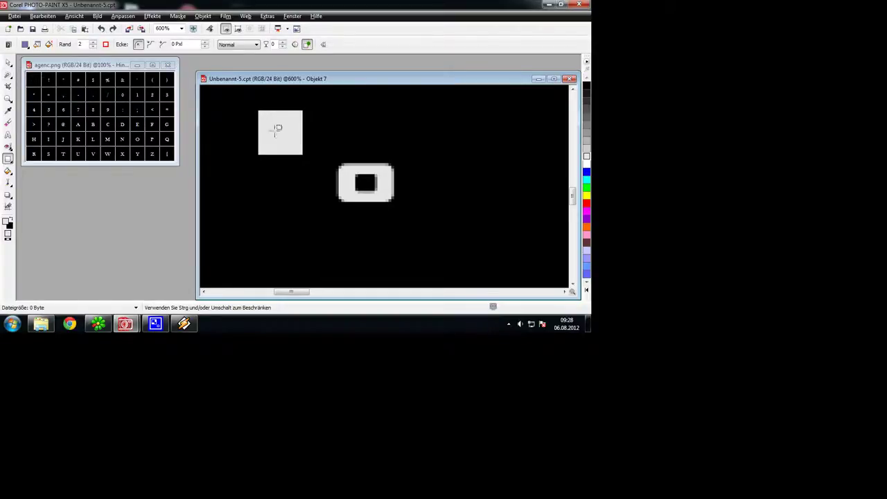
{"action": "left_click_drag", "start_coordinate": [275, 130], "coordinate": [311, 144]}
{"action": "left_click", "coordinate": [101, 29]}
Step: Move the white square and resize it to 21 by 14 pixels, undoing a trial reduction of its width to 17 pixels
{"action": "left_click", "coordinate": [9, 63]}
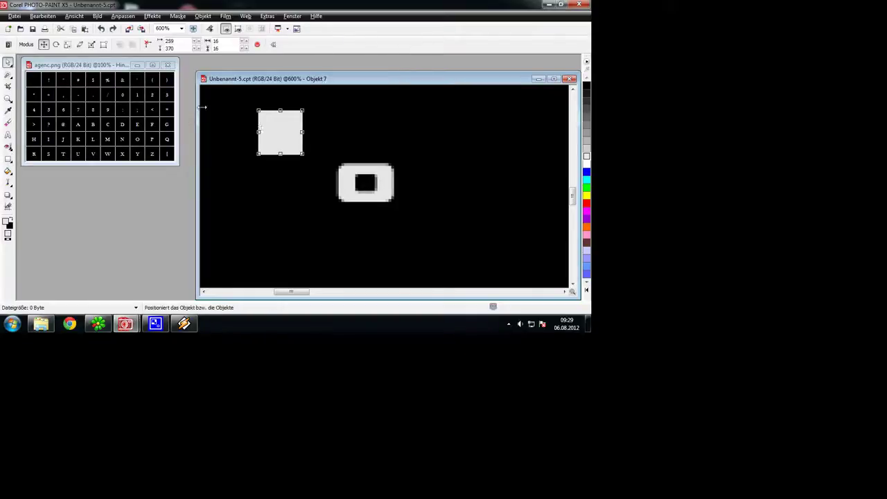
{"action": "left_click_drag", "start_coordinate": [280, 130], "coordinate": [264, 146]}
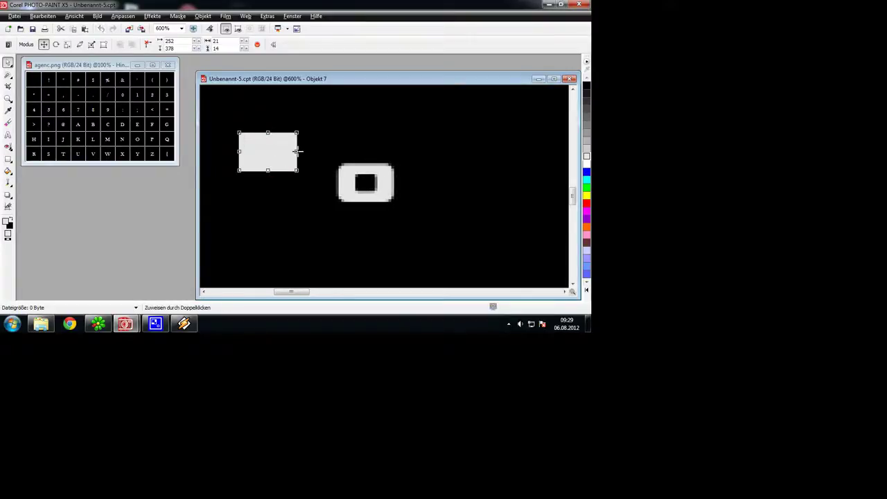
{"action": "left_click_drag", "start_coordinate": [297, 151], "coordinate": [286, 149]}
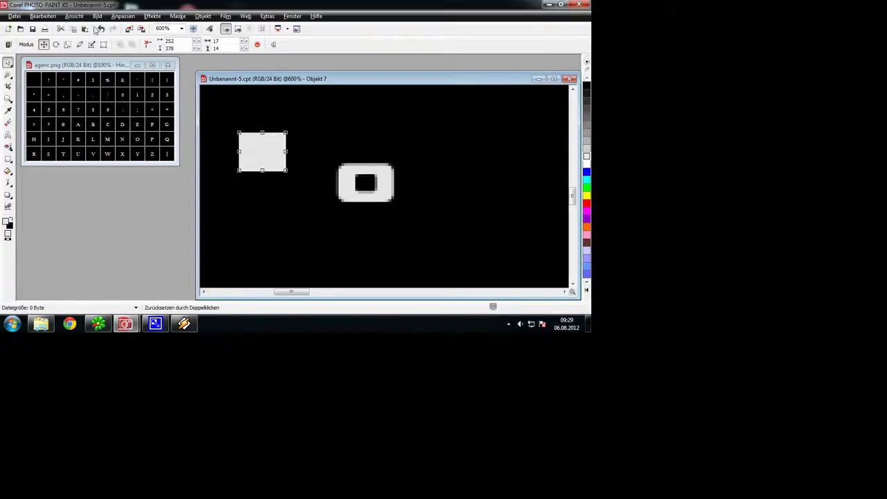
{"action": "left_click", "coordinate": [99, 29]}
Step: Move the white rectangle down to vertical position 385, beside the letter O, and apply the transformation
{"action": "left_click_drag", "start_coordinate": [289, 135], "coordinate": [276, 167]}
{"action": "right_click", "coordinate": [264, 165]}
{"action": "left_click", "coordinate": [285, 169]}
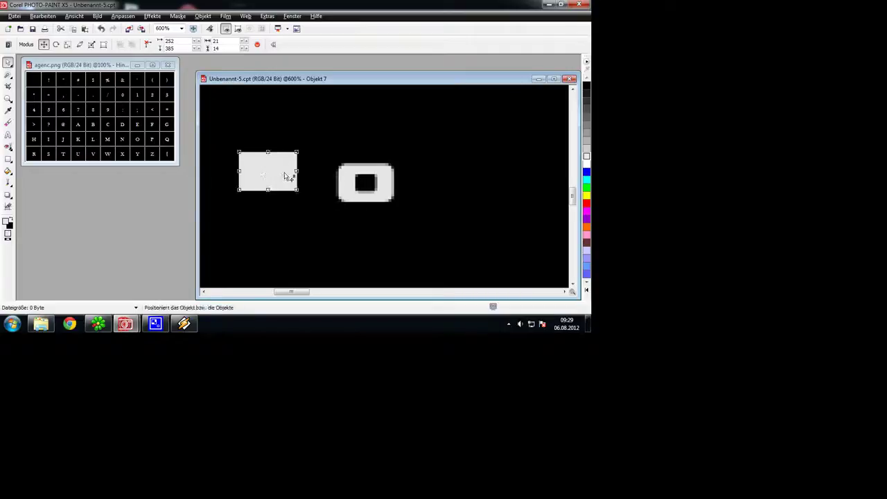
Step: Delete the letter O and rotate the white rectangle by 90 degrees so it is 14 pixels wide and 21 high
{"action": "left_click", "coordinate": [377, 183]}
{"action": "left_click_drag", "start_coordinate": [382, 185], "coordinate": [303, 178]}
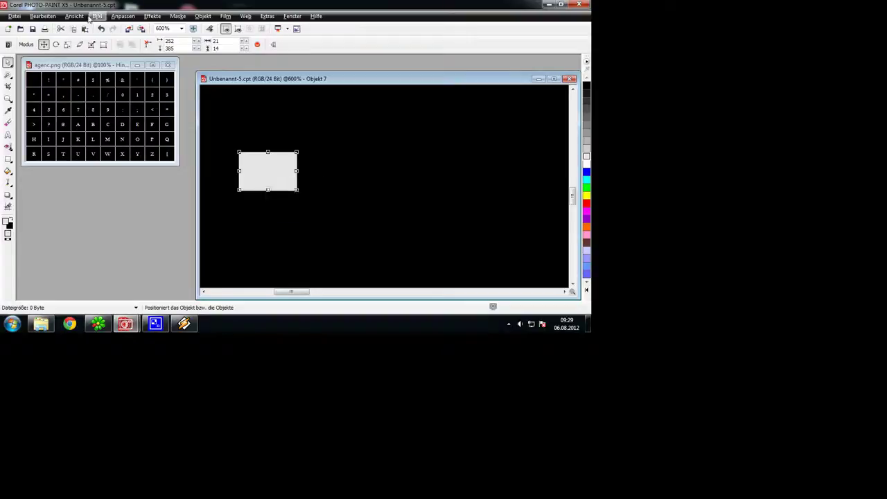
{"action": "left_click", "coordinate": [42, 16]}
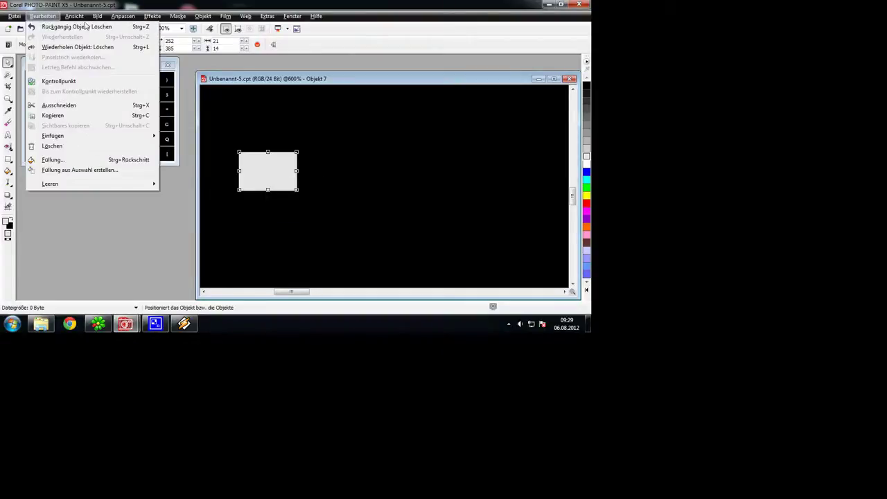
{"action": "mouse_move", "coordinate": [209, 15]}
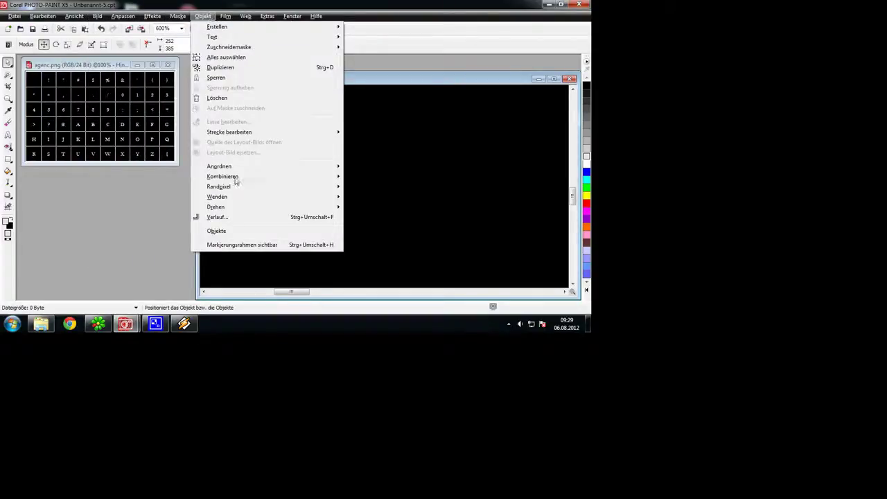
{"action": "mouse_move", "coordinate": [243, 208]}
{"action": "left_click", "coordinate": [373, 209]}
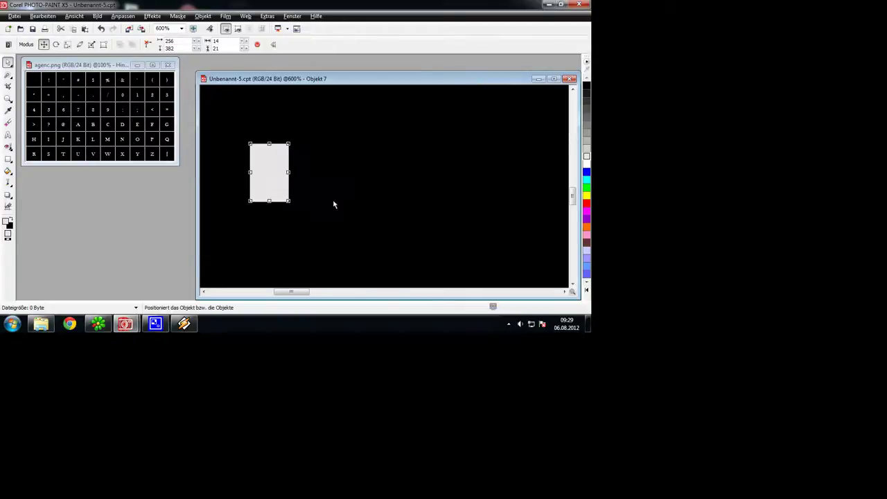
Step: Reposition the white rectangle and paste a copy of it a small distance to its right at the same height
{"action": "mouse_move", "coordinate": [273, 174]}
{"action": "left_mouse_down"}
{"action": "mouse_move", "coordinate": [281, 197]}
{"action": "mouse_move", "coordinate": [281, 145]}
{"action": "mouse_move", "coordinate": [277, 174]}
{"action": "mouse_move", "coordinate": [282, 167]}
{"action": "left_mouse_up"}
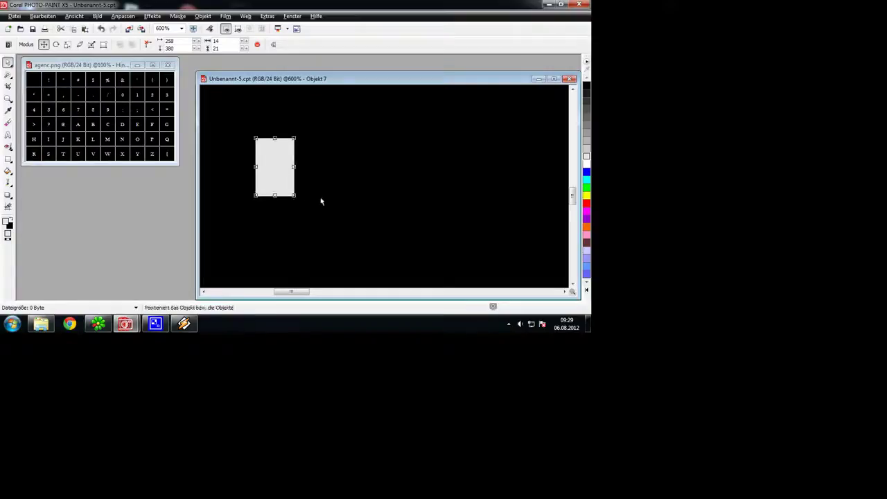
{"action": "left_click", "coordinate": [320, 193]}
{"action": "scroll", "coordinate": [281, 163], "scroll_direction": "down", "scroll_amount": 1}
{"action": "scroll", "coordinate": [388, 201], "scroll_direction": "down", "scroll_amount": 3}
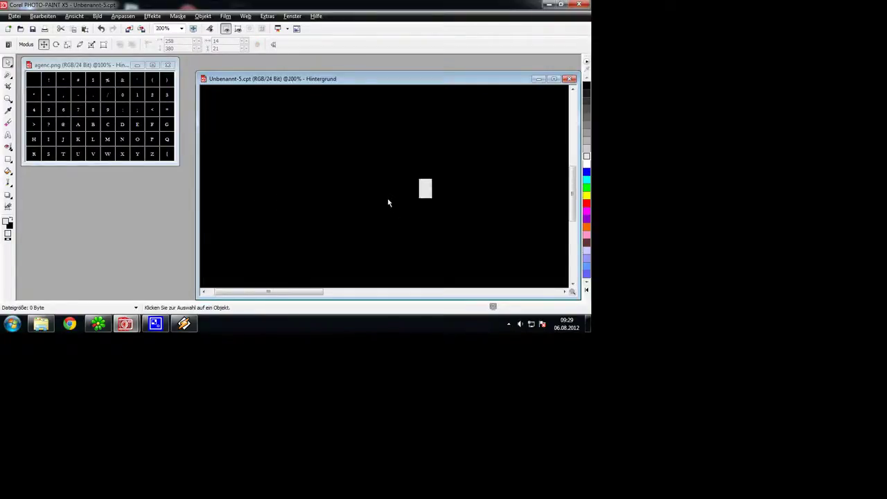
{"action": "scroll", "coordinate": [343, 205], "scroll_direction": "up", "scroll_amount": 2}
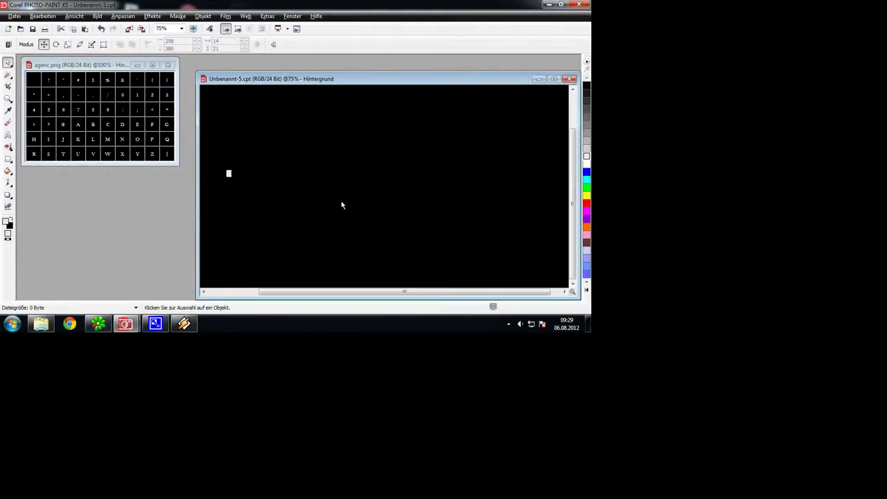
{"action": "scroll", "coordinate": [404, 194], "scroll_direction": "up", "scroll_amount": 1}
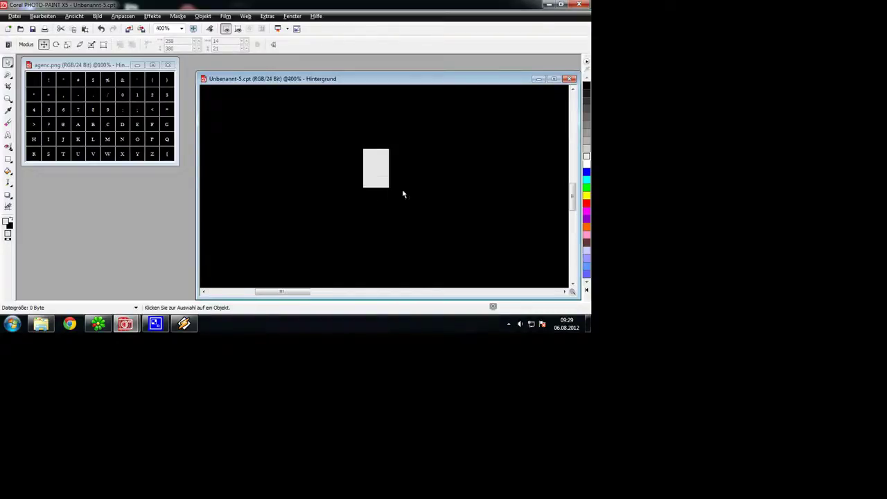
{"action": "scroll", "coordinate": [381, 174], "scroll_direction": "up", "scroll_amount": 1}
{"action": "left_click_drag", "start_coordinate": [386, 188], "coordinate": [313, 192]}
{"action": "left_click", "coordinate": [73, 29]}
{"action": "left_click", "coordinate": [84, 28]}
Step: Darken the copied rectangle to mid-grey with the brightness, contrast and intensity adjustment and move it flush against the white rectangle
{"action": "left_click", "coordinate": [116, 18]}
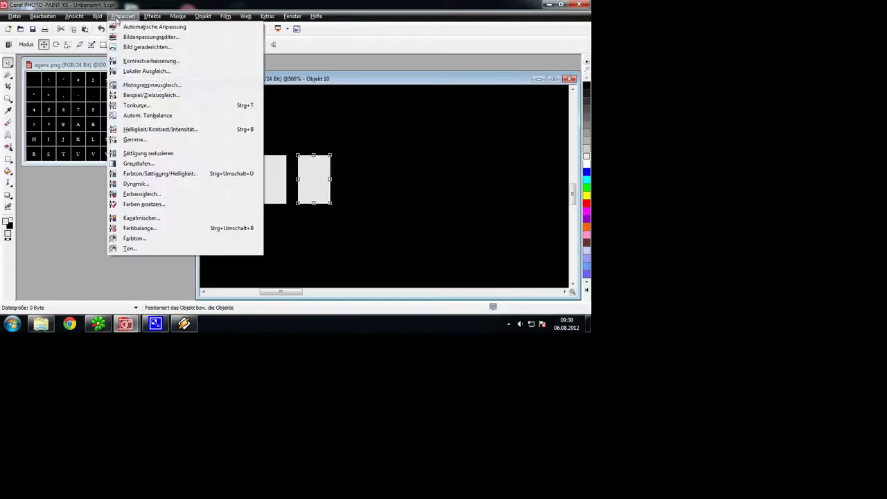
{"action": "left_click", "coordinate": [170, 129]}
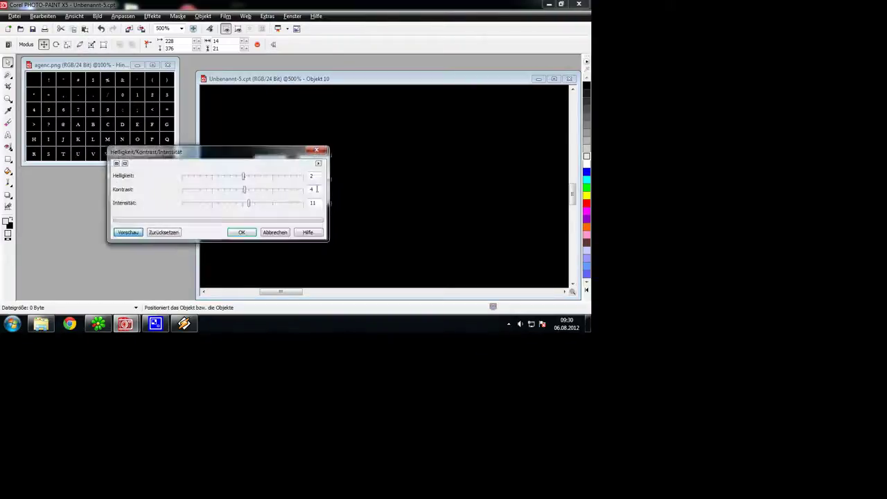
{"action": "left_click", "coordinate": [241, 233]}
{"action": "left_click_drag", "start_coordinate": [310, 183], "coordinate": [300, 183]}
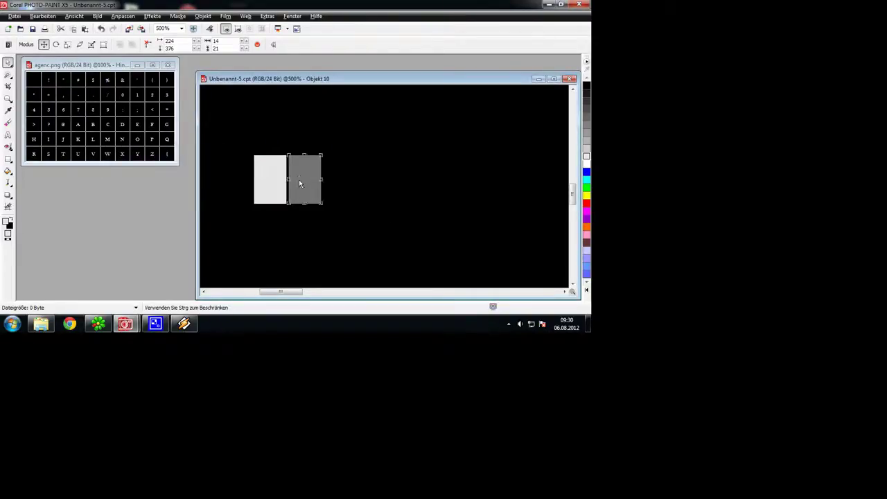
{"action": "right_click", "coordinate": [311, 184]}
{"action": "left_click", "coordinate": [267, 136]}
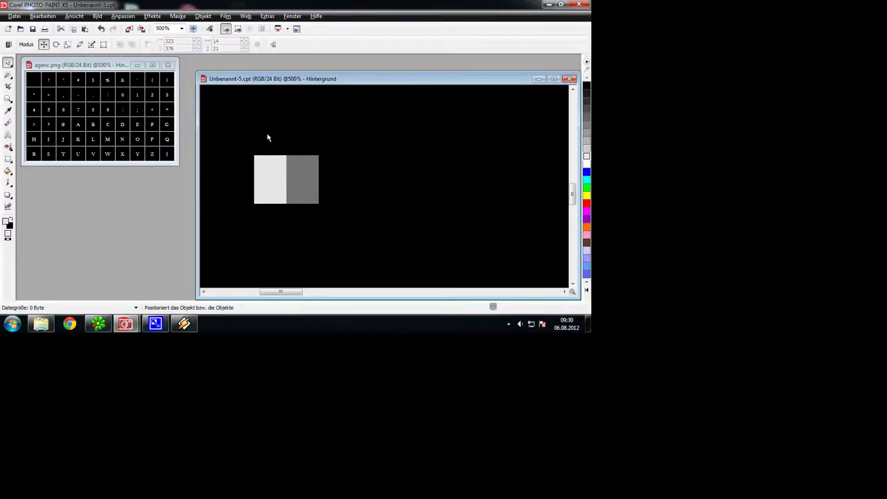
Step: Move the white and grey pair to position 215, 368 and attach a copy of it directly to its right
{"action": "left_click_drag", "start_coordinate": [239, 137], "coordinate": [345, 236]}
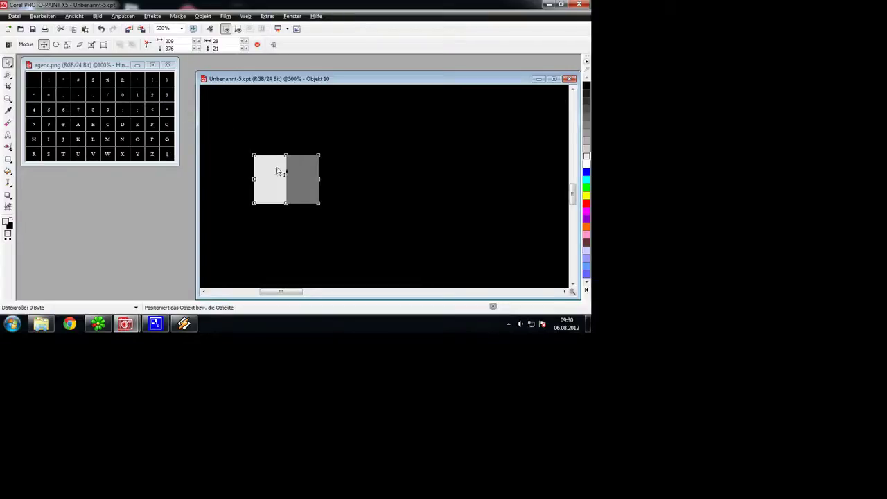
{"action": "left_click_drag", "start_coordinate": [277, 171], "coordinate": [291, 152]}
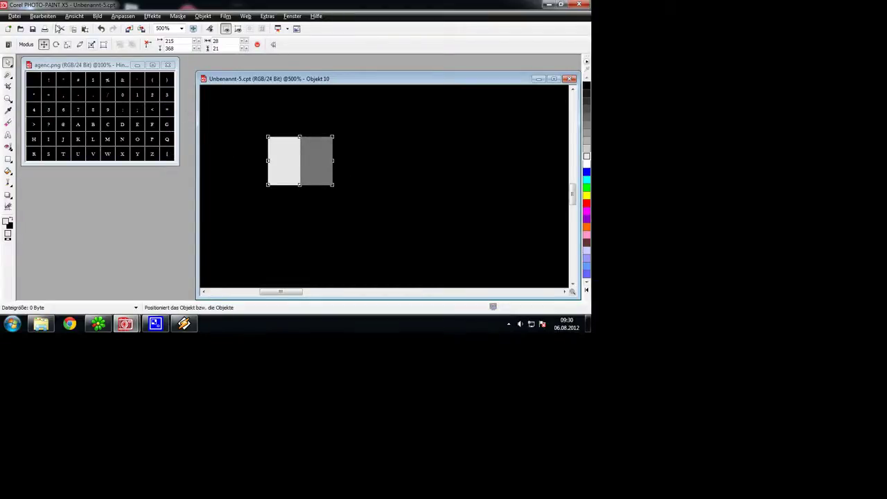
{"action": "left_click", "coordinate": [73, 30]}
{"action": "left_click", "coordinate": [84, 30]}
{"action": "left_click_drag", "start_coordinate": [292, 163], "coordinate": [351, 167]}
{"action": "left_click", "coordinate": [307, 123]}
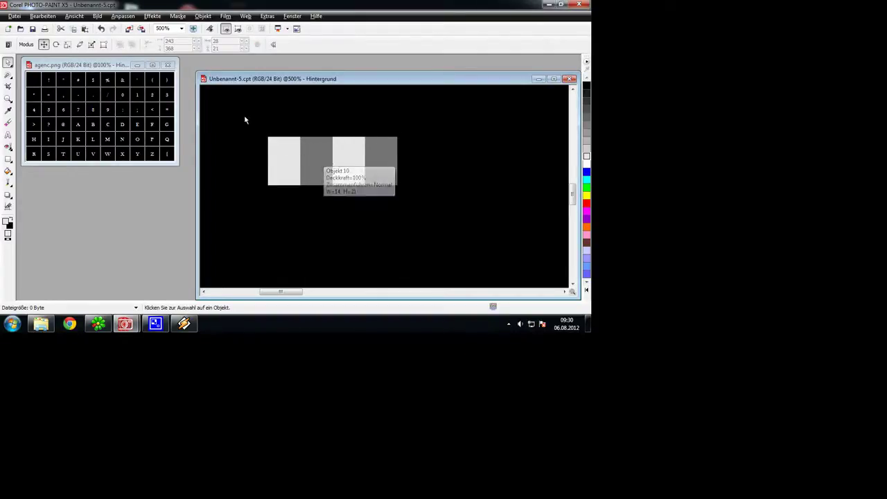
Step: Duplicate the row of four rectangles and place the copy flush at its right end to make eight
{"action": "left_click_drag", "start_coordinate": [245, 121], "coordinate": [489, 235]}
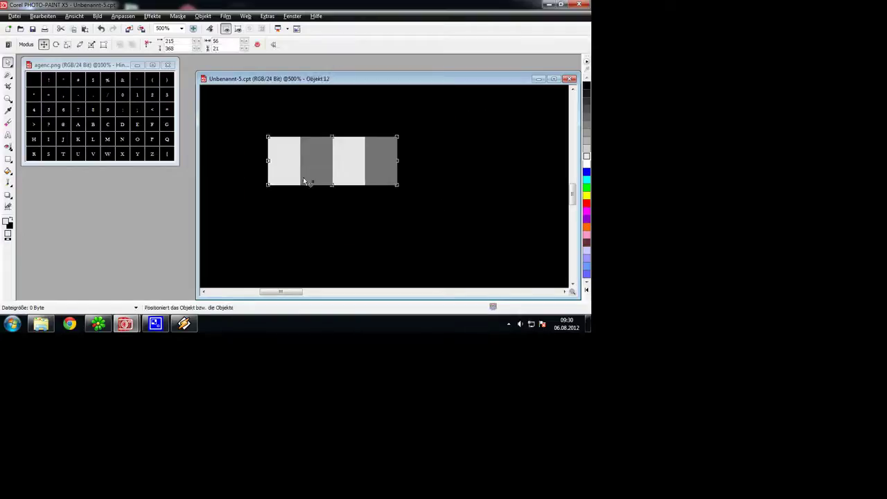
{"action": "left_click", "coordinate": [83, 31]}
{"action": "left_click_drag", "start_coordinate": [324, 165], "coordinate": [423, 160]}
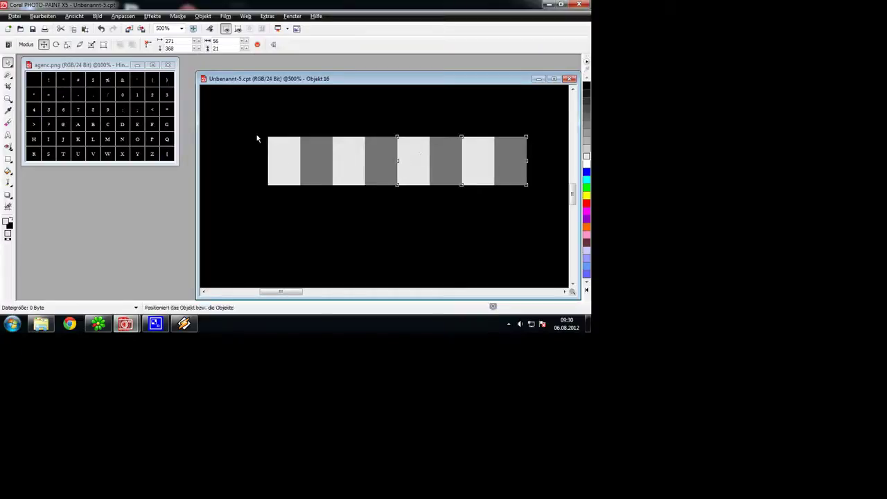
Step: Copy the first white and grey pair and attach it to the right end of the row to make ten rectangles
{"action": "left_click_drag", "start_coordinate": [240, 108], "coordinate": [340, 211]}
{"action": "left_click", "coordinate": [75, 30]}
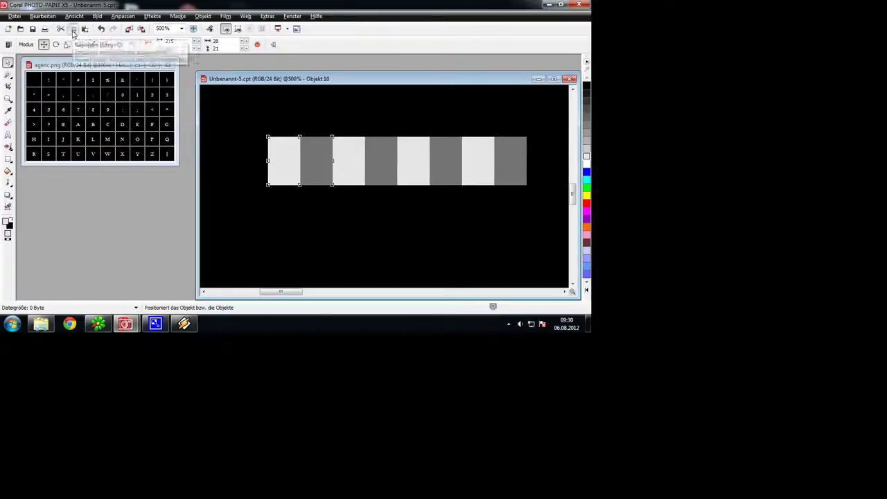
{"action": "left_click", "coordinate": [84, 30]}
{"action": "left_click_drag", "start_coordinate": [295, 166], "coordinate": [550, 164]}
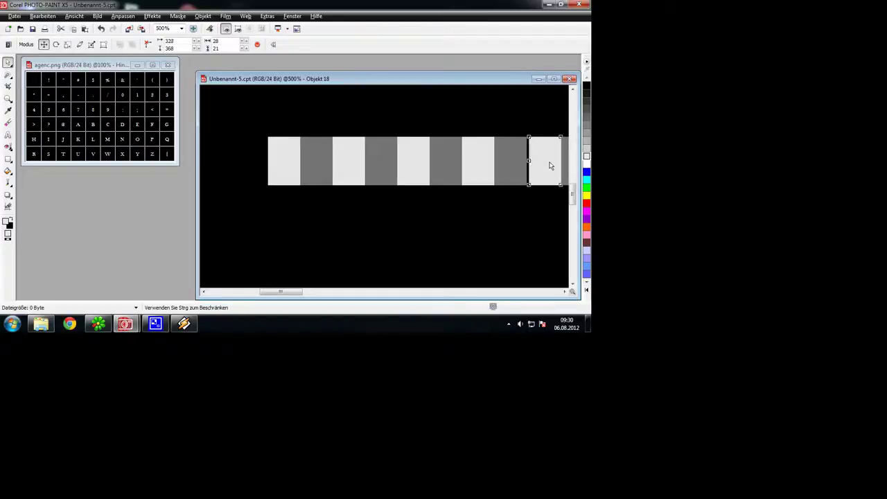
{"action": "scroll", "coordinate": [450, 182], "scroll_direction": "down", "scroll_amount": 1}
{"action": "left_click", "coordinate": [239, 150]}
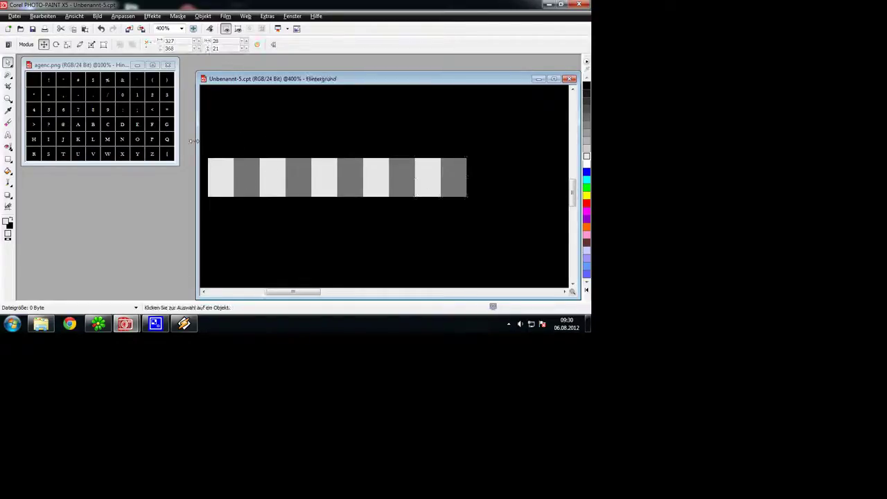
Step: Duplicate the row directly above, shifted by one rectangle, and move its overhanging grey rectangle to the row's left end
{"action": "left_click_drag", "start_coordinate": [207, 147], "coordinate": [556, 234]}
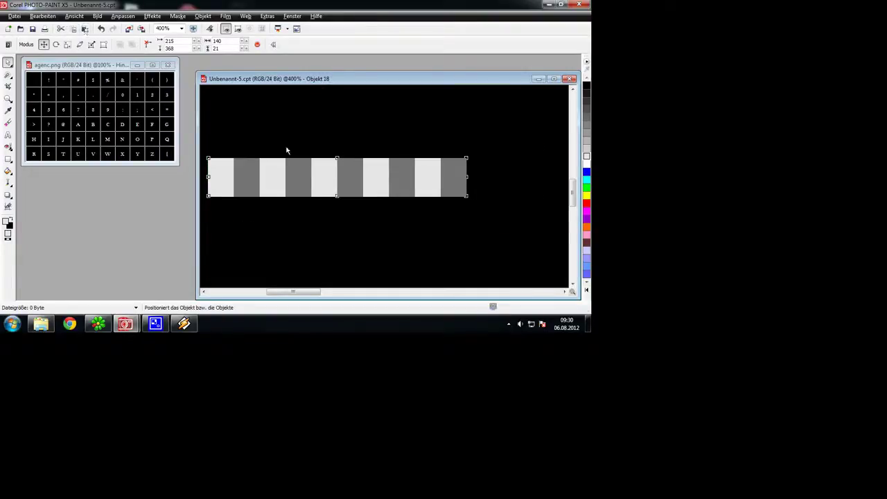
{"action": "left_click_drag", "start_coordinate": [338, 184], "coordinate": [360, 145]}
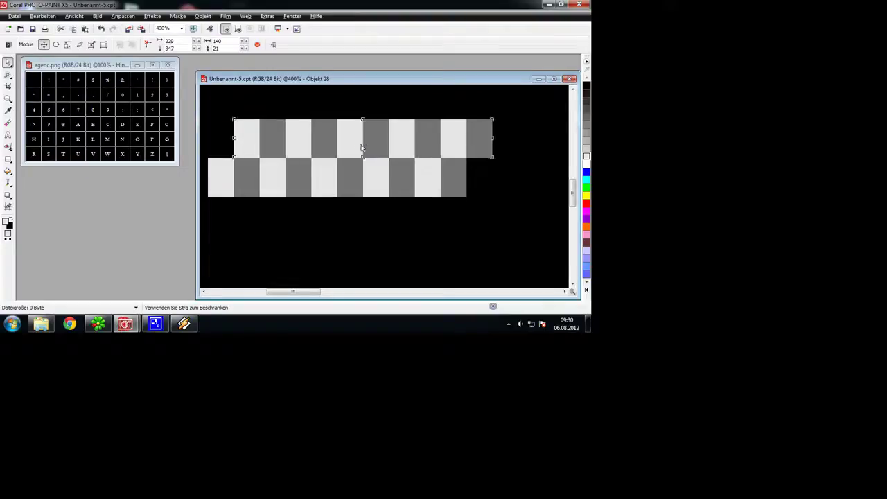
{"action": "left_click", "coordinate": [500, 119]}
{"action": "left_click_drag", "start_coordinate": [491, 138], "coordinate": [485, 222]}
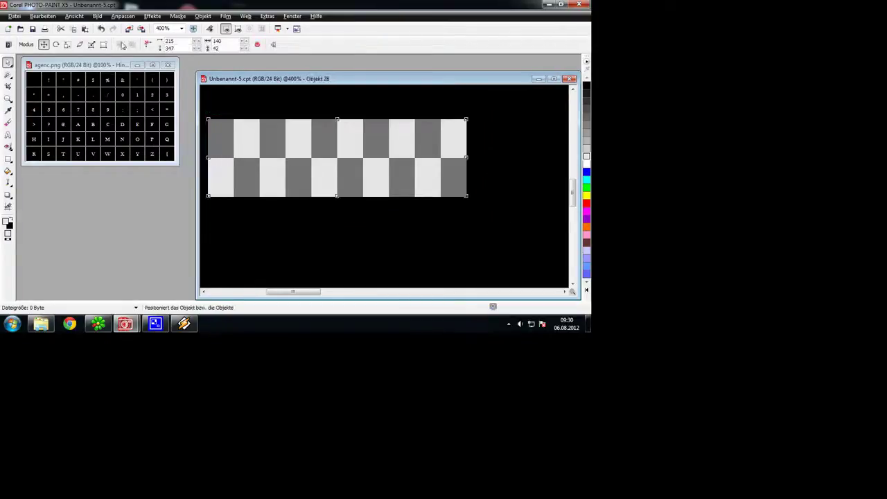
Step: Duplicate the two checkered rows and place the copy flush beneath them at vertical position 389
{"action": "left_click", "coordinate": [84, 28]}
{"action": "left_click_drag", "start_coordinate": [218, 133], "coordinate": [223, 216]}
{"action": "key", "text": "Up"}
{"action": "scroll", "coordinate": [320, 222], "scroll_direction": "down", "scroll_amount": 1}
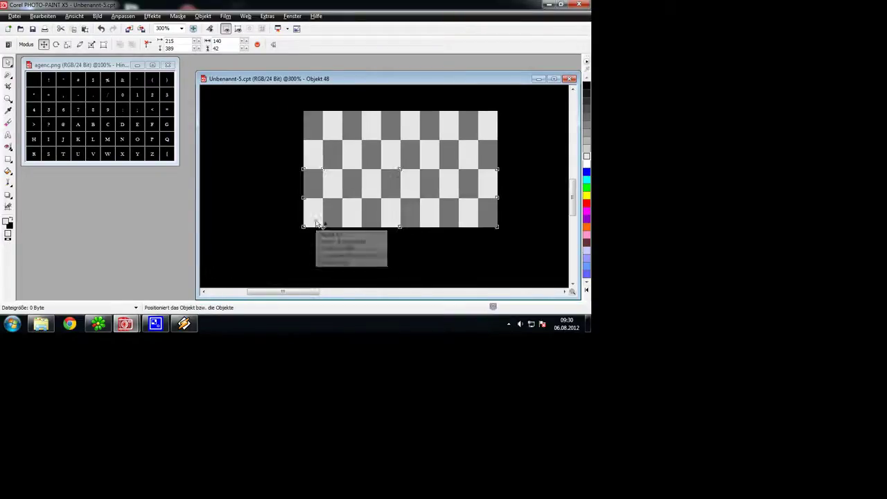
{"action": "left_click", "coordinate": [287, 174]}
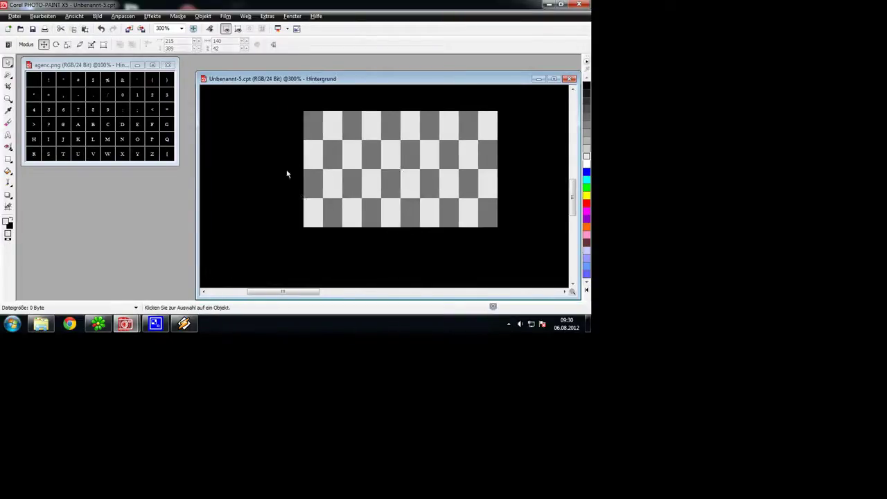
Step: Paste another pair of checkered rows and align it beneath the others at vertical position 431
{"action": "left_click", "coordinate": [84, 28]}
{"action": "left_click_drag", "start_coordinate": [353, 126], "coordinate": [352, 243]}
{"action": "key", "text": "Up"}
{"action": "left_click", "coordinate": [264, 216]}
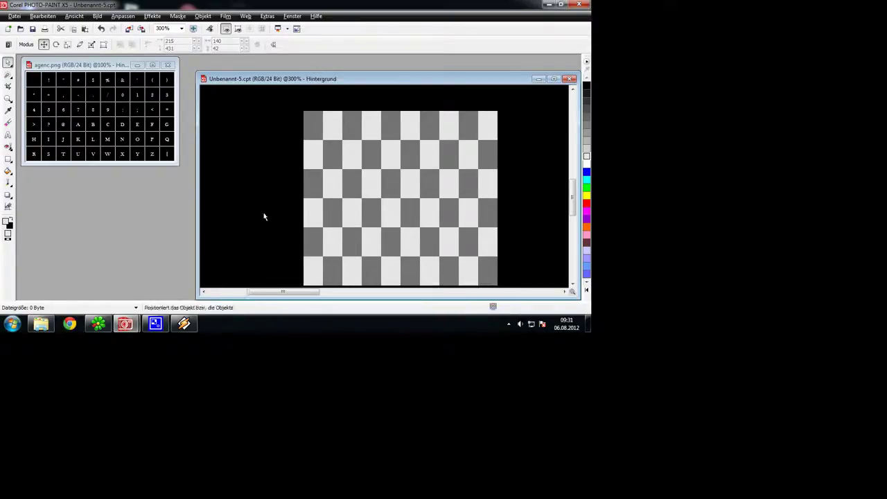
Step: Select all rectangles of the six-row checkerboard and combine them into a single object
{"action": "scroll", "coordinate": [346, 214], "scroll_direction": "down", "scroll_amount": 1}
{"action": "scroll", "coordinate": [460, 186], "scroll_direction": "up", "scroll_amount": 1}
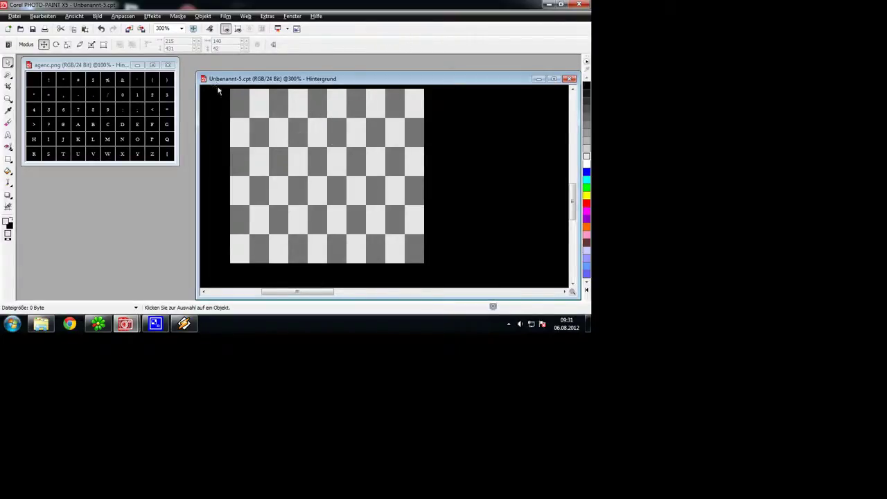
{"action": "left_click_drag", "start_coordinate": [360, 191], "coordinate": [443, 237]}
{"action": "scroll", "coordinate": [384, 169], "scroll_direction": "down", "scroll_amount": 1}
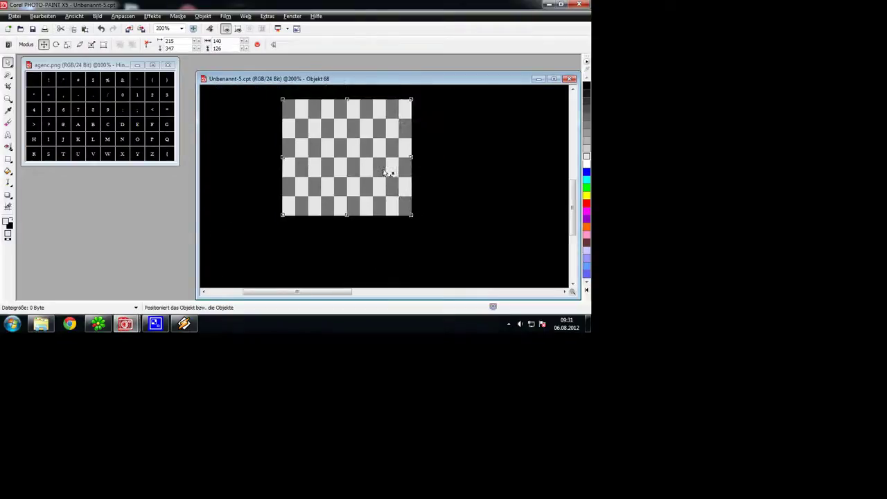
{"action": "scroll", "coordinate": [356, 183], "scroll_direction": "up", "scroll_amount": 1}
{"action": "scroll", "coordinate": [342, 159], "scroll_direction": "down", "scroll_amount": 1}
{"action": "scroll", "coordinate": [430, 189], "scroll_direction": "up", "scroll_amount": 1}
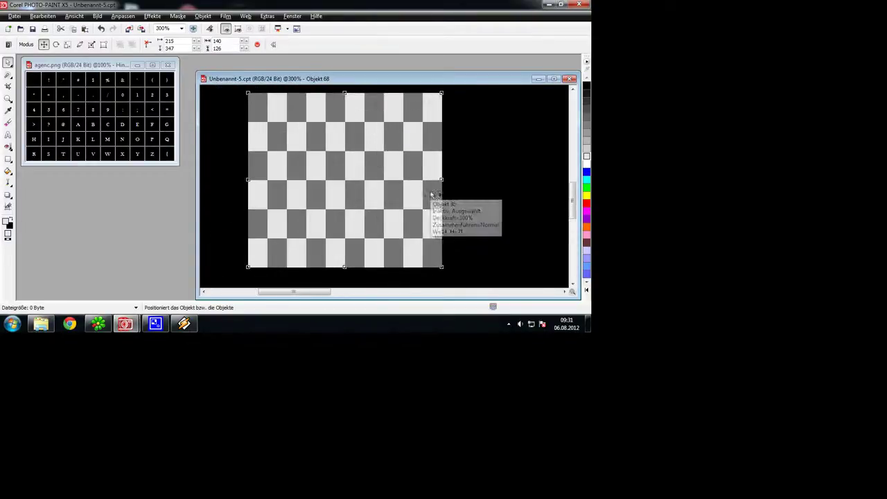
{"action": "left_click", "coordinate": [202, 15]}
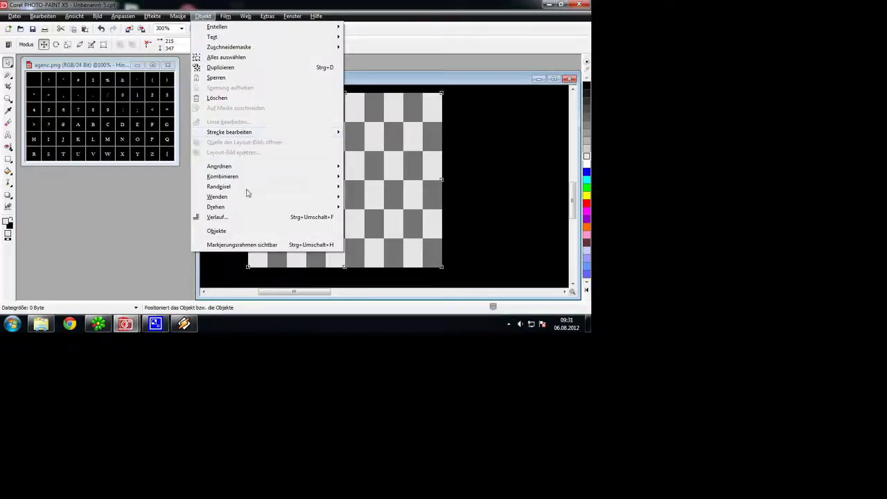
{"action": "mouse_move", "coordinate": [251, 182]}
{"action": "left_click", "coordinate": [403, 177]}
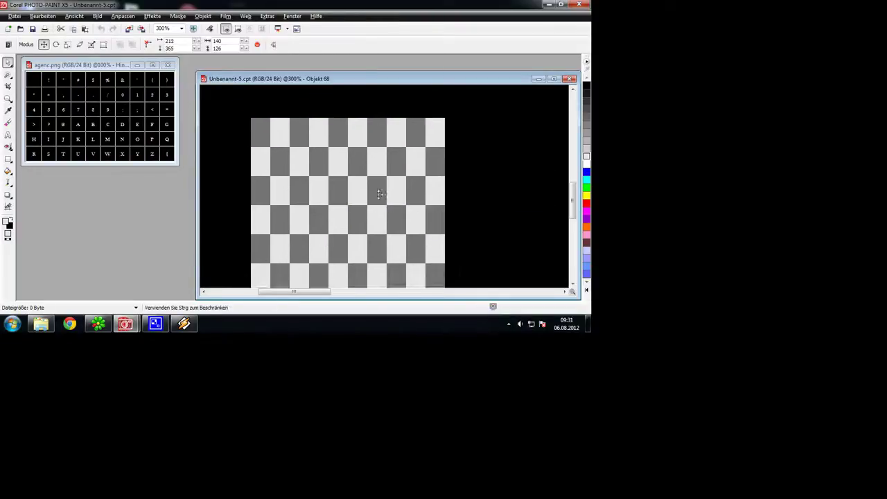
Step: Move the combined checkerboard up and left to horizontal position 114 and vertical position 327
{"action": "left_click_drag", "start_coordinate": [364, 176], "coordinate": [337, 186]}
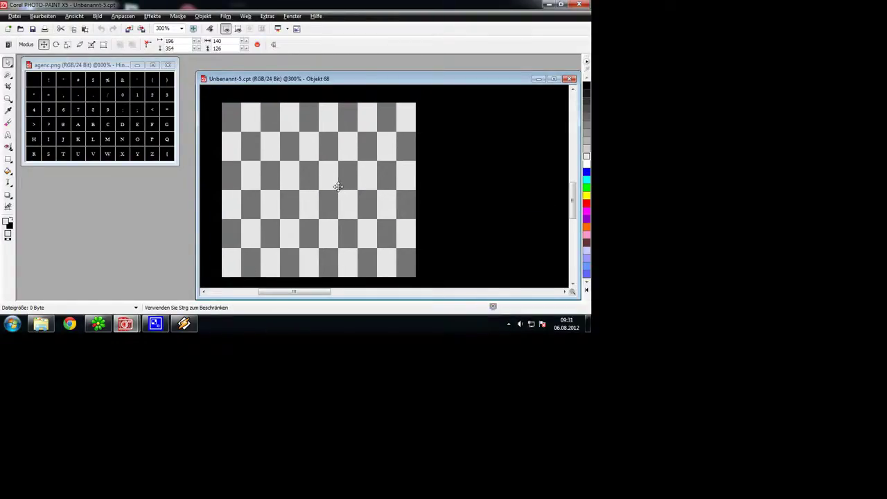
{"action": "left_click", "coordinate": [461, 147]}
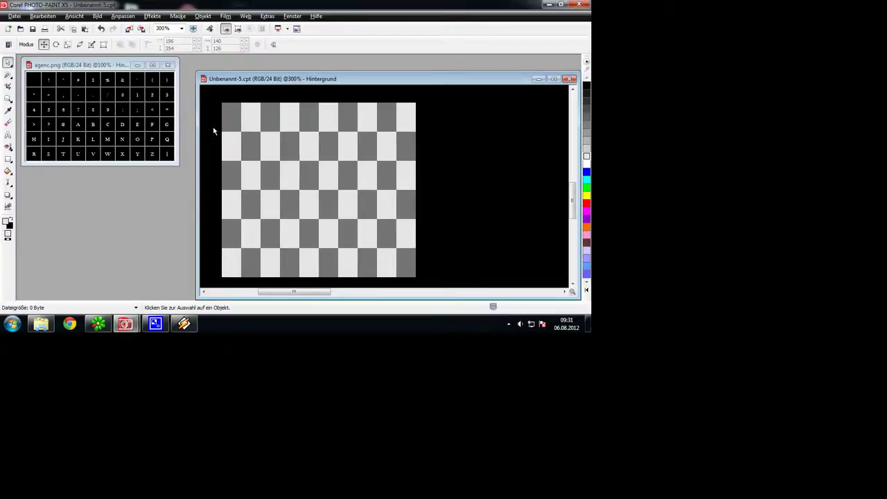
{"action": "scroll", "coordinate": [244, 141], "scroll_direction": "up", "scroll_amount": 1}
{"action": "scroll", "coordinate": [415, 199], "scroll_direction": "down", "scroll_amount": 1}
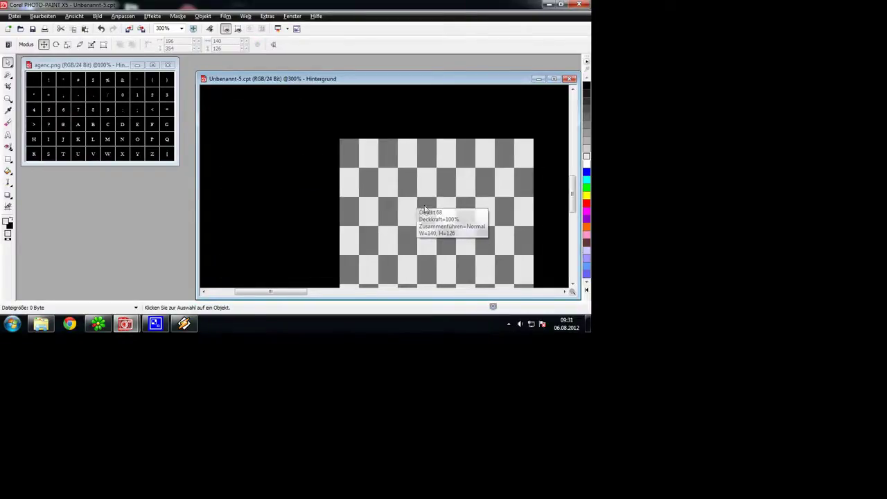
{"action": "left_click_drag", "start_coordinate": [425, 209], "coordinate": [330, 168]}
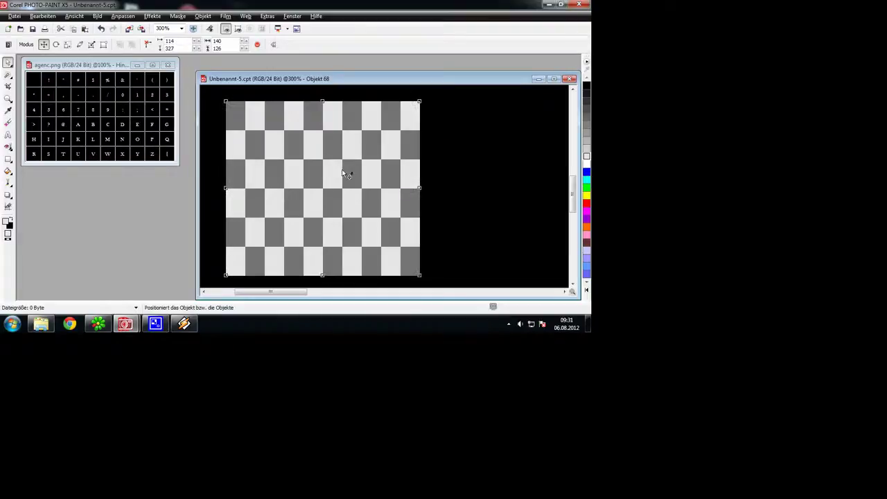
Step: Darken the combined checkerboard object with brightness -11, contrast -21 and intensity -24, and deselect it
{"action": "left_click", "coordinate": [468, 176]}
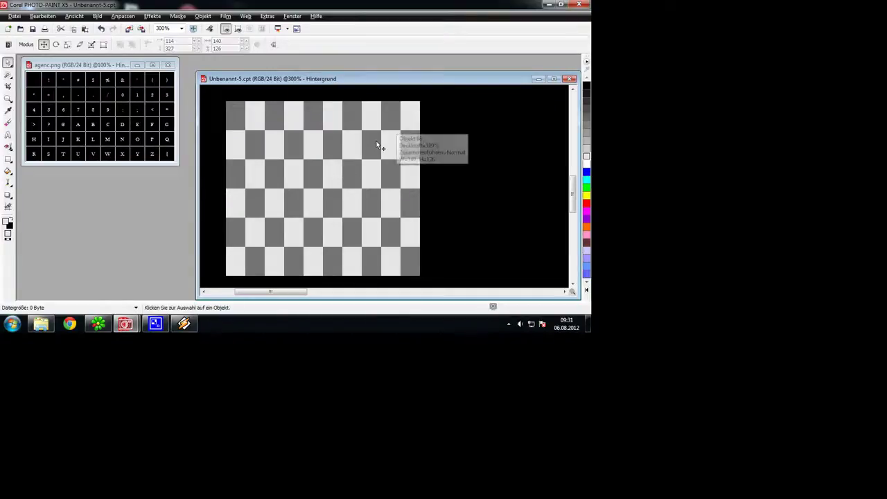
{"action": "left_click", "coordinate": [280, 135]}
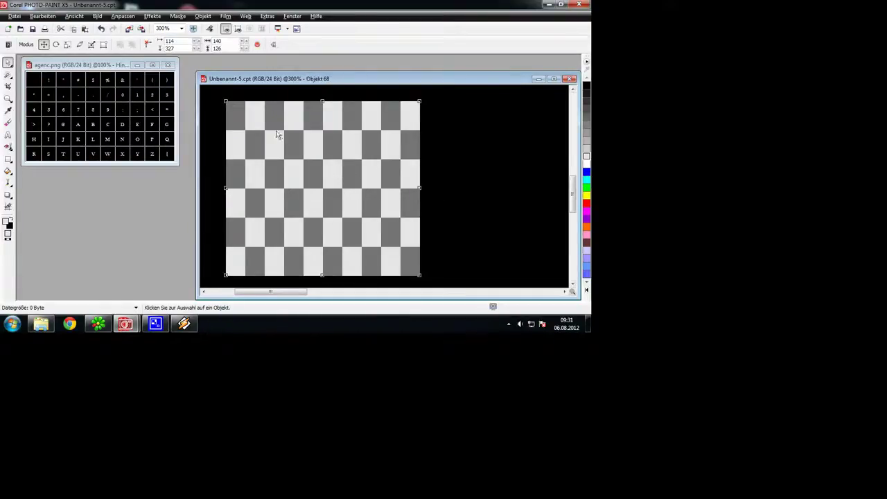
{"action": "left_click", "coordinate": [123, 15]}
{"action": "left_click", "coordinate": [160, 128]}
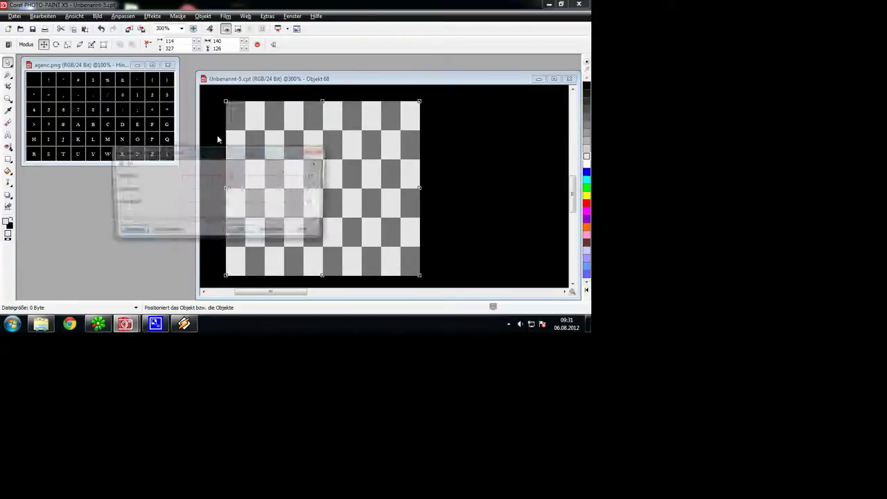
{"action": "left_click", "coordinate": [214, 178]}
{"action": "left_click_drag", "start_coordinate": [221, 181], "coordinate": [236, 178]}
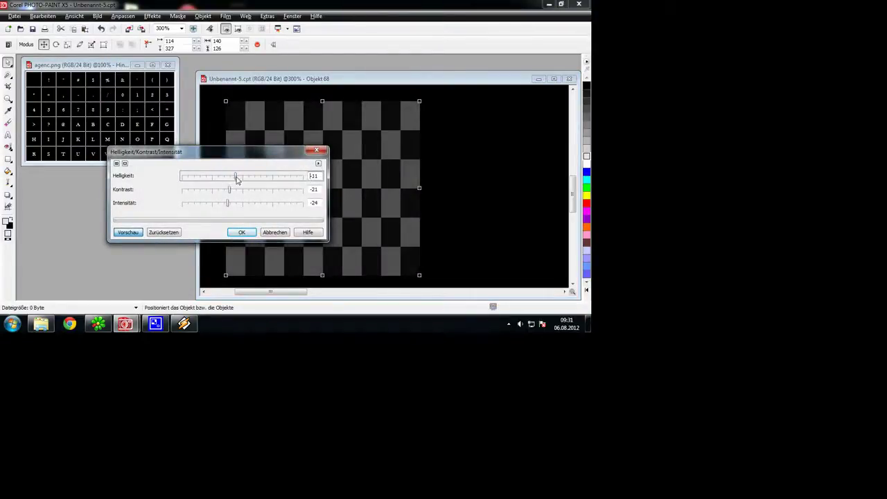
{"action": "left_click", "coordinate": [242, 232]}
{"action": "left_click", "coordinate": [535, 194]}
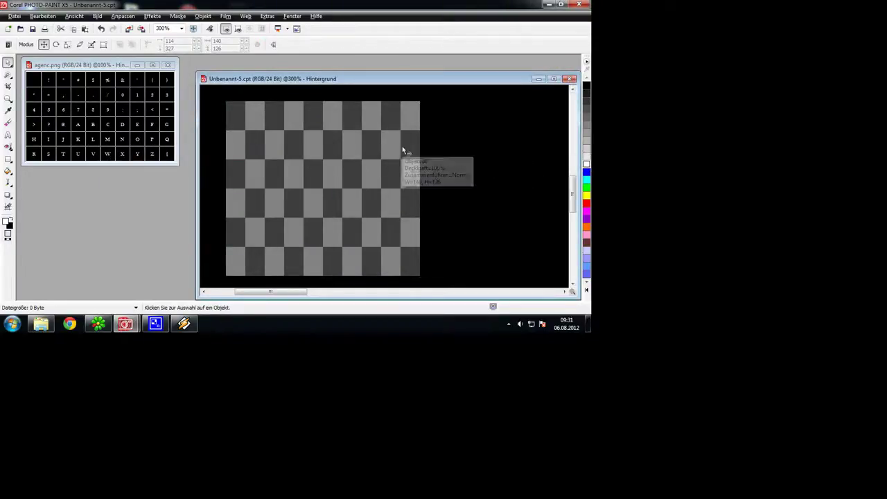
Step: Set the paint brush size to 2, try a white freehand stroke on the black area above the checkerboard and undo it
{"action": "scroll", "coordinate": [402, 145], "scroll_direction": "up", "scroll_amount": 2}
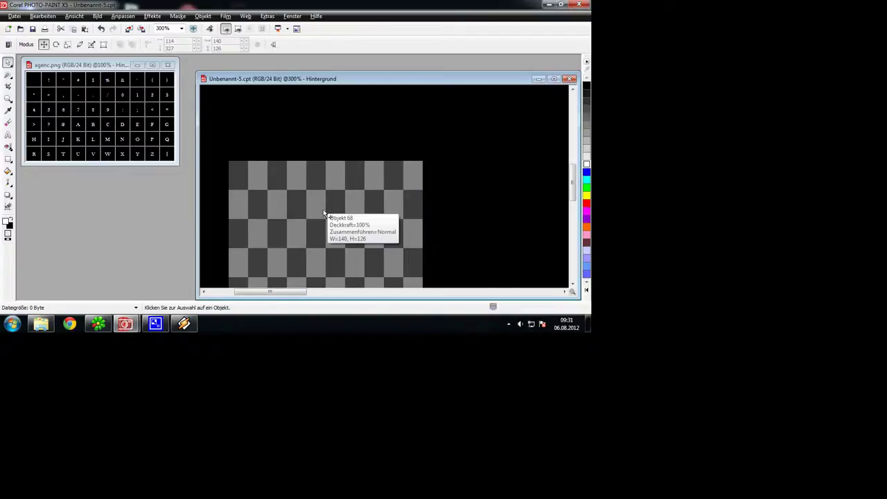
{"action": "left_click", "coordinate": [8, 182]}
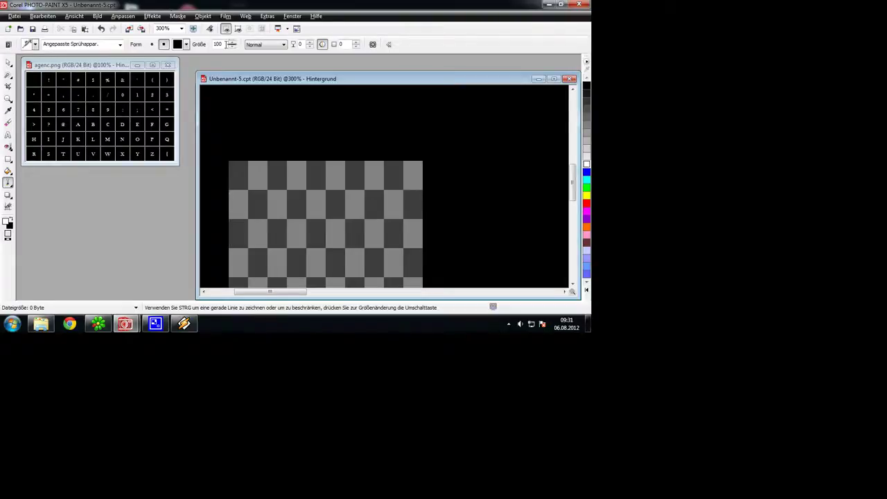
{"action": "left_click_drag", "start_coordinate": [233, 45], "coordinate": [242, 123]}
{"action": "double_click", "coordinate": [231, 42]}
{"action": "double_click", "coordinate": [232, 47]}
{"action": "left_click", "coordinate": [101, 29]}
{"action": "left_click_drag", "start_coordinate": [212, 97], "coordinate": [260, 119]}
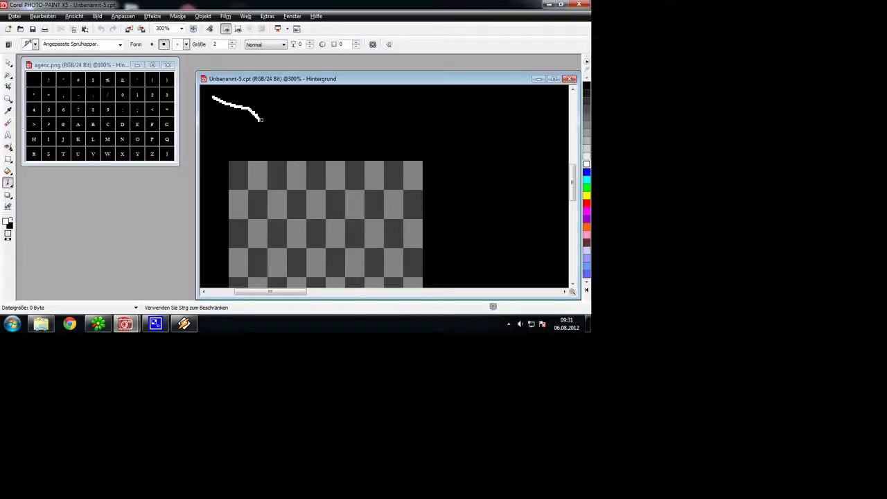
{"action": "left_click", "coordinate": [101, 29]}
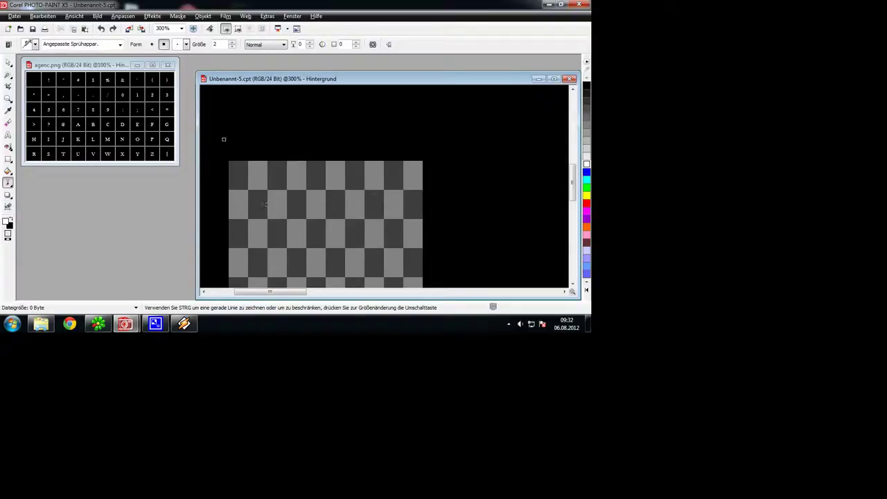
Step: Move the checkerboard to horizontal position 113 and vertical position 282, and set its opacity to 57 with merge mode Hinzufügen
{"action": "left_click", "coordinate": [9, 62]}
{"action": "left_click_drag", "start_coordinate": [351, 211], "coordinate": [343, 132]}
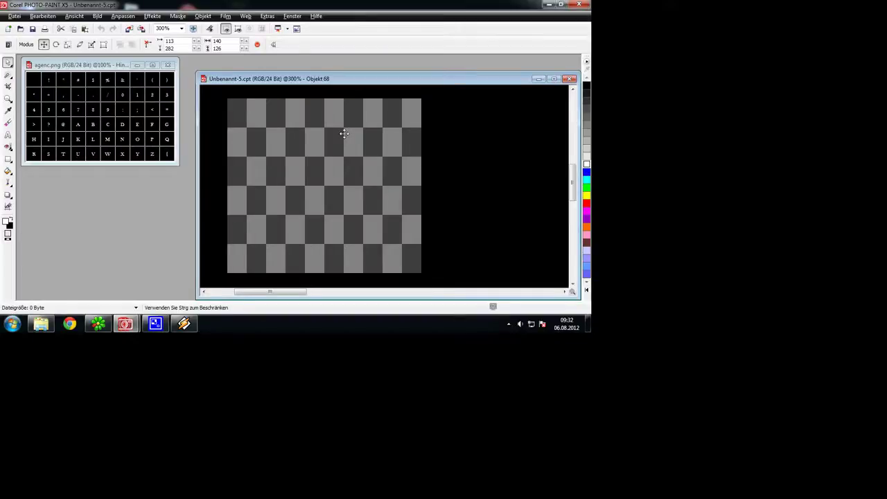
{"action": "right_click", "coordinate": [343, 133]}
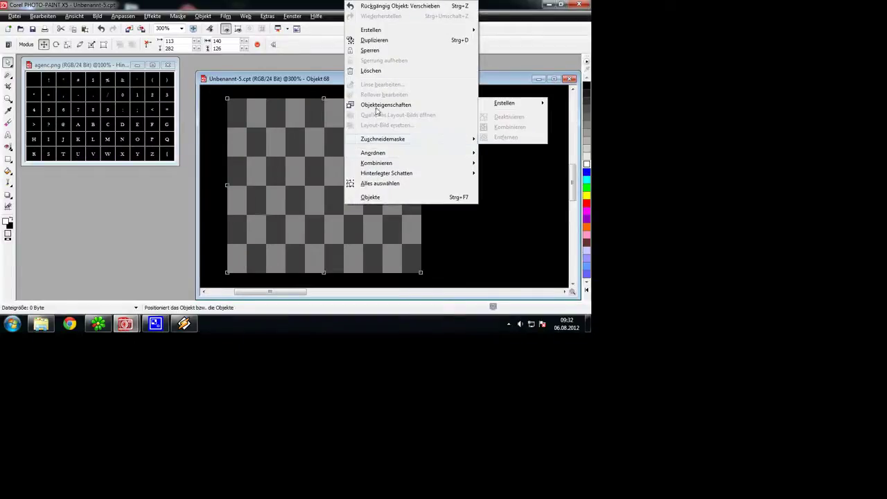
{"action": "left_click", "coordinate": [380, 105]}
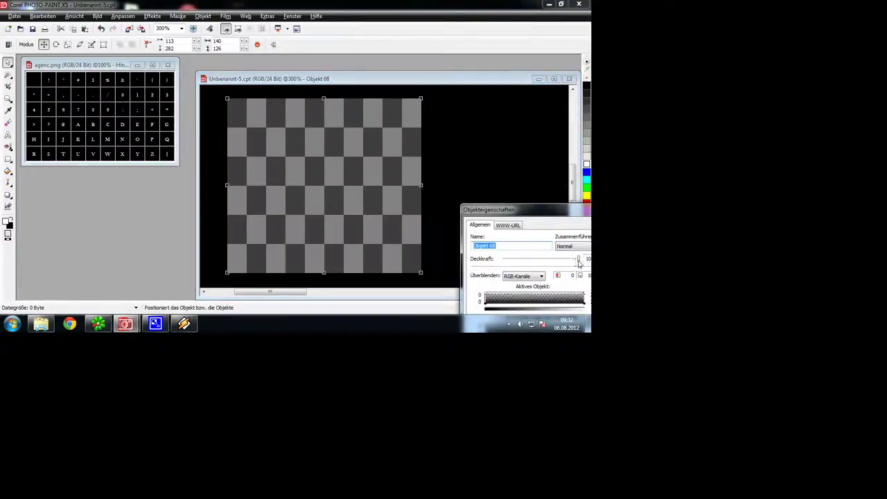
{"action": "left_click_drag", "start_coordinate": [579, 264], "coordinate": [537, 260]}
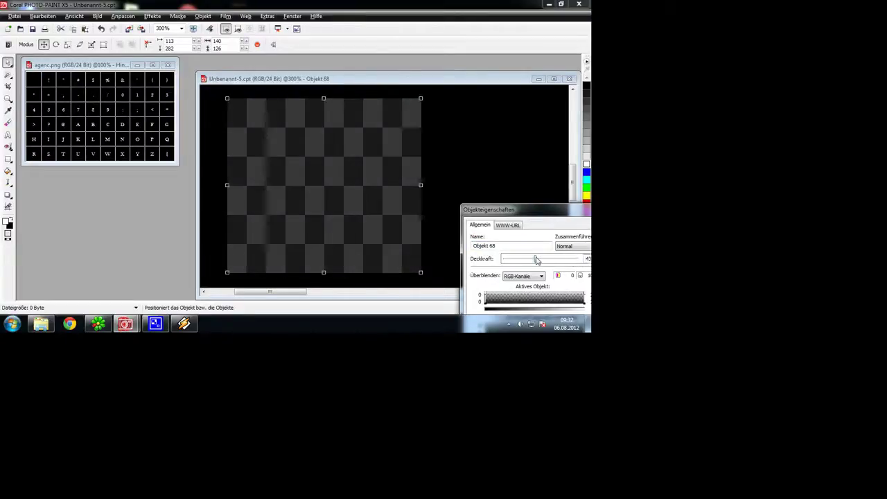
{"action": "left_click_drag", "start_coordinate": [524, 212], "coordinate": [444, 101]}
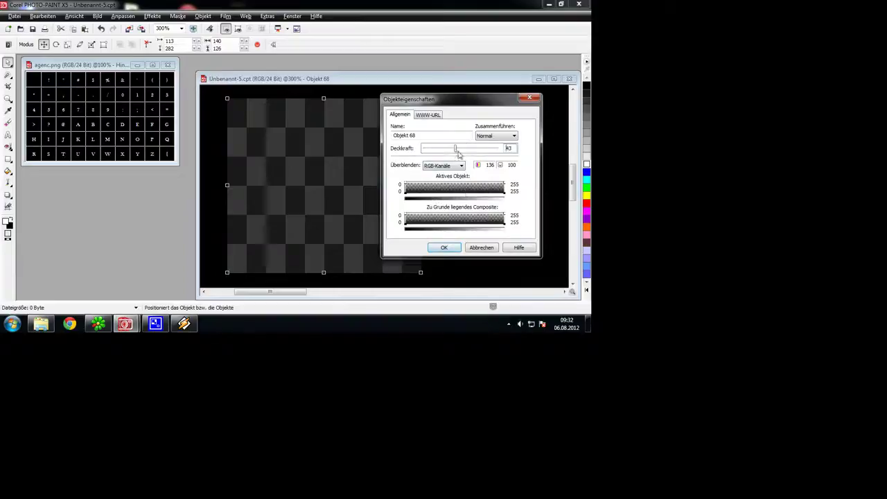
{"action": "left_click_drag", "start_coordinate": [457, 152], "coordinate": [466, 150]}
{"action": "left_click", "coordinate": [490, 136]}
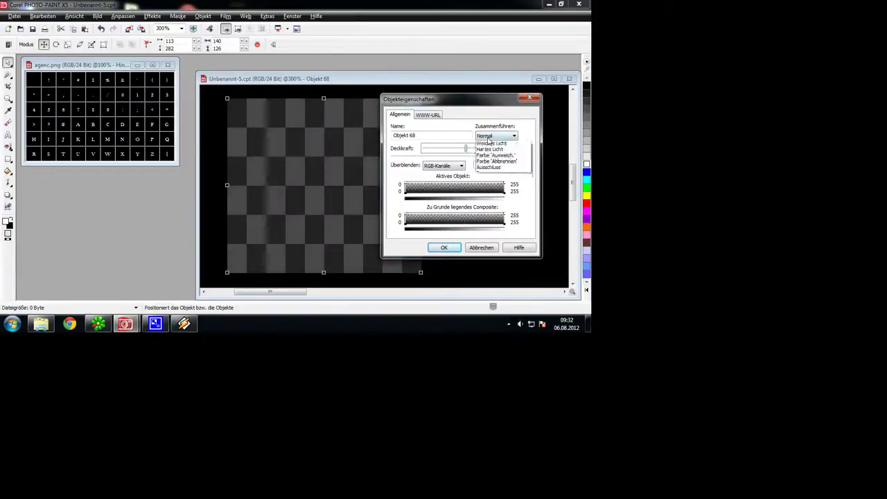
{"action": "left_click", "coordinate": [489, 151]}
{"action": "left_click", "coordinate": [442, 248]}
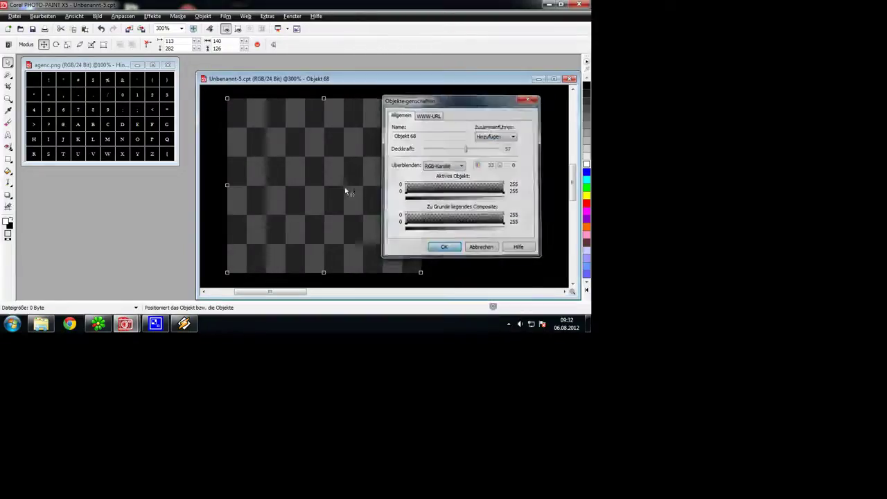
Step: Paint a short freehand test stroke on the checkerboard object, shift the object slightly, and undo both changes
{"action": "mouse_move", "coordinate": [310, 158]}
{"action": "left_mouse_down"}
{"action": "mouse_move", "coordinate": [262, 161]}
{"action": "mouse_move", "coordinate": [294, 185]}
{"action": "left_mouse_up"}
{"action": "left_click", "coordinate": [9, 182]}
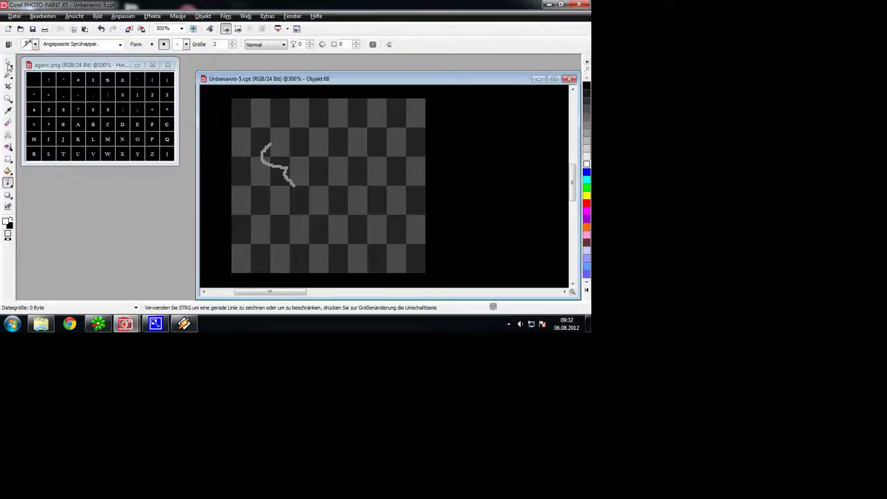
{"action": "left_click", "coordinate": [8, 63]}
{"action": "mouse_move", "coordinate": [317, 131]}
{"action": "left_mouse_down"}
{"action": "mouse_move", "coordinate": [461, 154]}
{"action": "mouse_move", "coordinate": [315, 131]}
{"action": "left_mouse_up"}
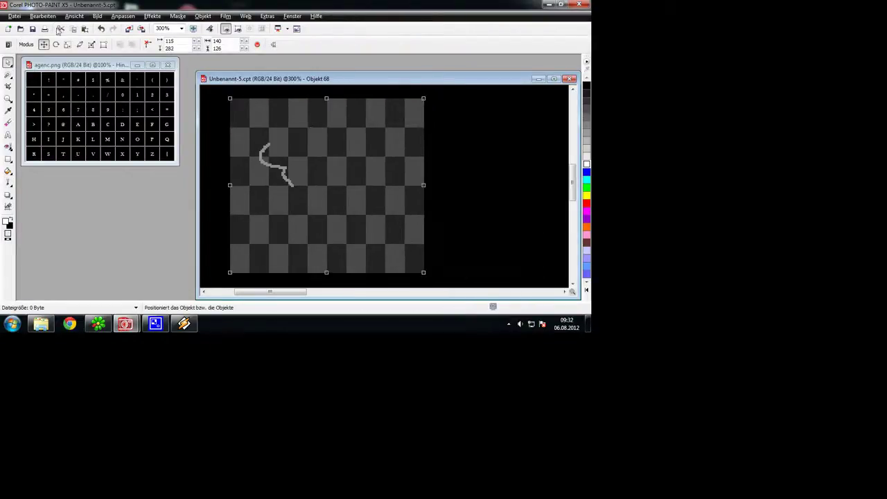
{"action": "left_click", "coordinate": [102, 28]}
{"action": "left_click", "coordinate": [102, 28]}
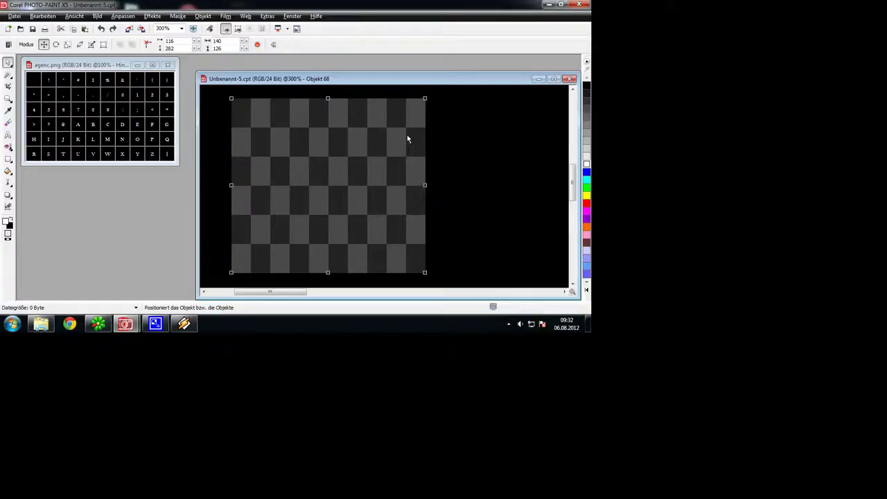
Step: Paint a white test stroke on the background beneath the checkerboard, shift the checkerboard slightly, and undo both changes
{"action": "left_click", "coordinate": [470, 157]}
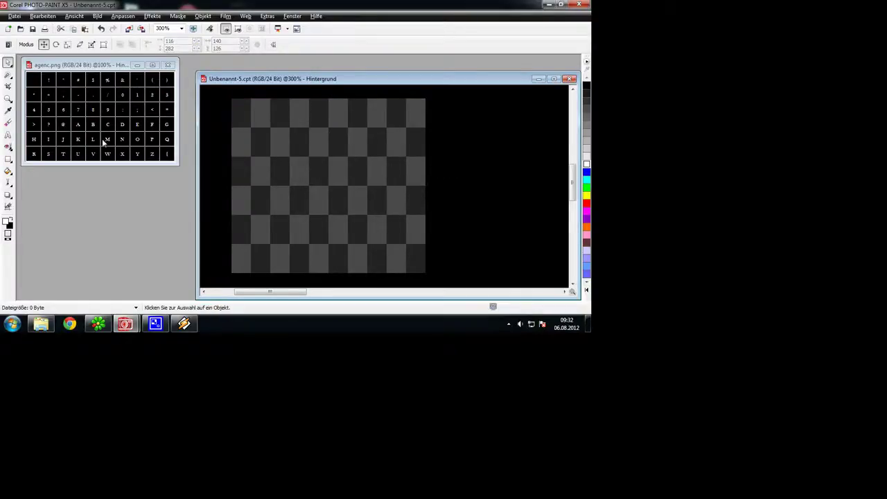
{"action": "left_click", "coordinate": [8, 182]}
{"action": "mouse_move", "coordinate": [232, 148]}
{"action": "left_mouse_down"}
{"action": "mouse_move", "coordinate": [305, 169]}
{"action": "mouse_move", "coordinate": [341, 167]}
{"action": "mouse_move", "coordinate": [351, 148]}
{"action": "mouse_move", "coordinate": [301, 148]}
{"action": "left_mouse_up"}
{"action": "left_click", "coordinate": [6, 63]}
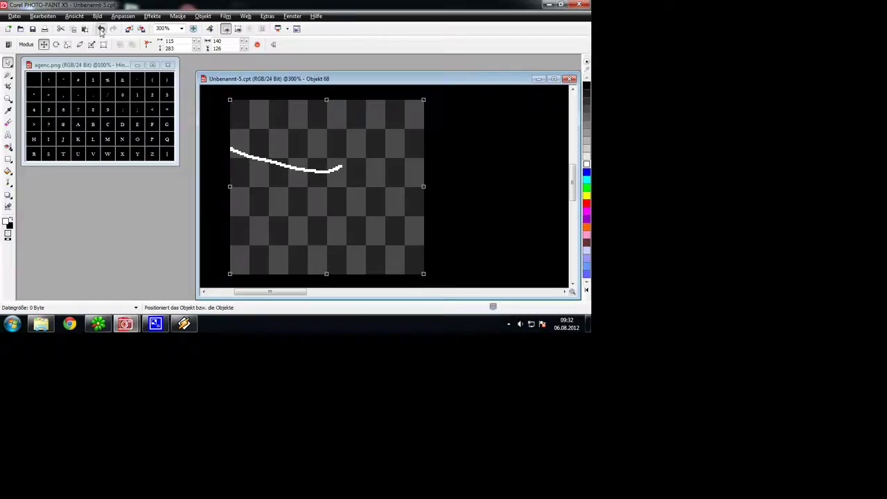
{"action": "left_click", "coordinate": [101, 29]}
{"action": "left_click", "coordinate": [101, 28]}
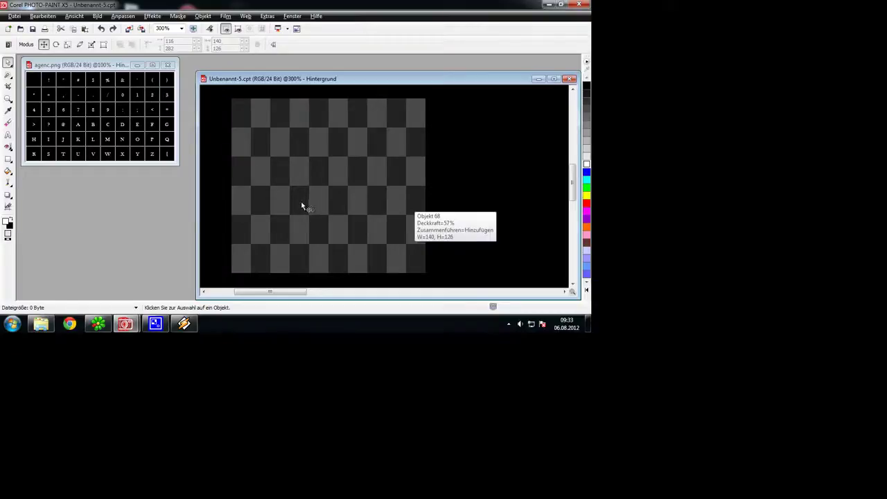
Step: Switch to Winamp, skip to the next track and minimize the player
{"action": "scroll", "coordinate": [303, 205], "scroll_direction": "up", "scroll_amount": 1}
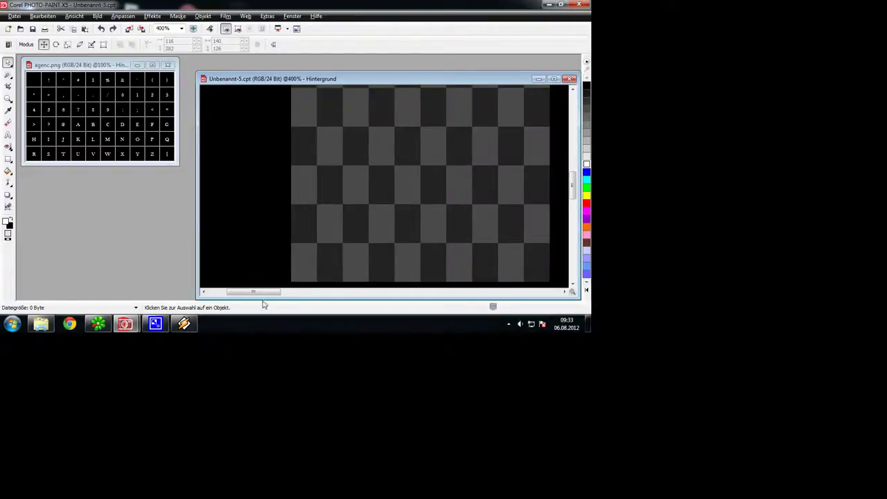
{"action": "left_click_drag", "start_coordinate": [257, 291], "coordinate": [271, 291]}
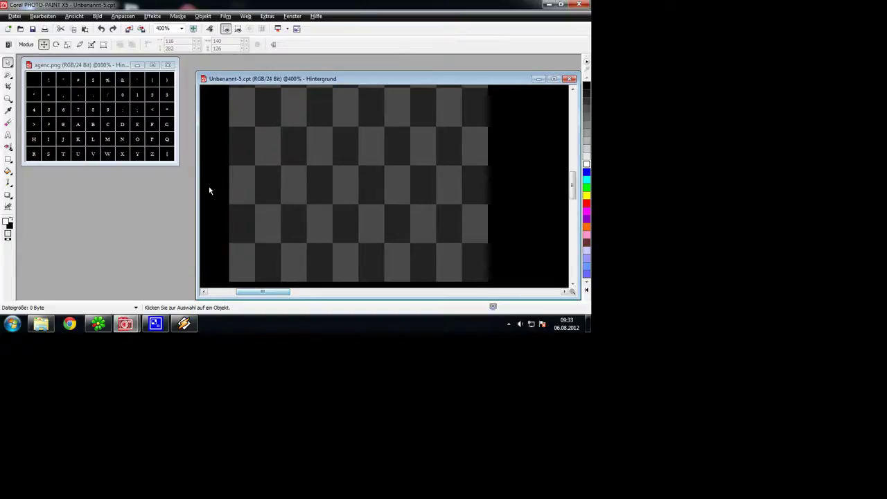
{"action": "left_click", "coordinate": [183, 324]}
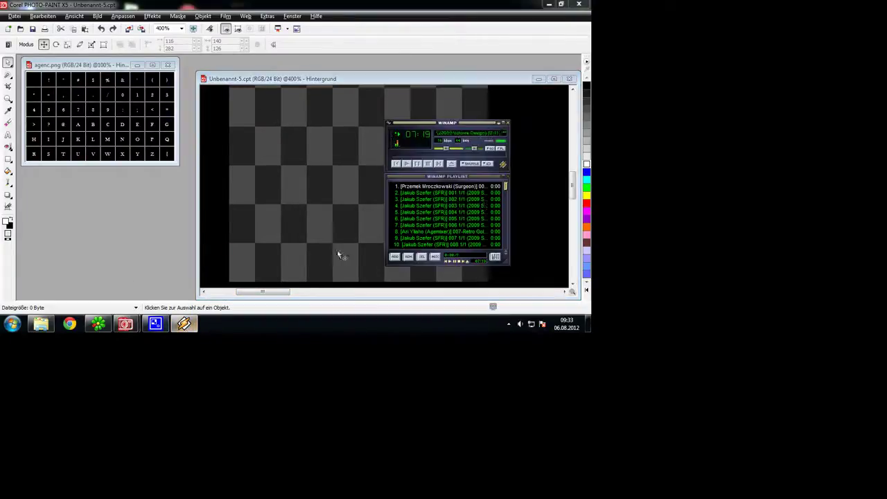
{"action": "left_click", "coordinate": [439, 164]}
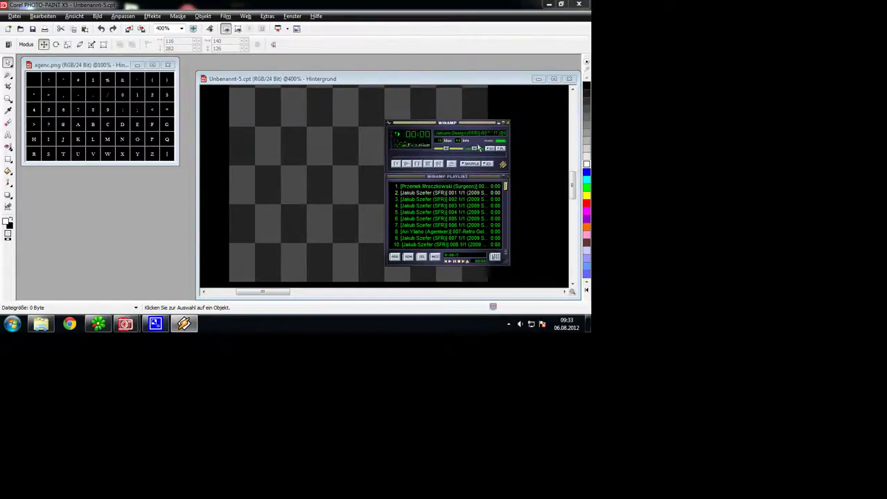
{"action": "left_click", "coordinate": [499, 123]}
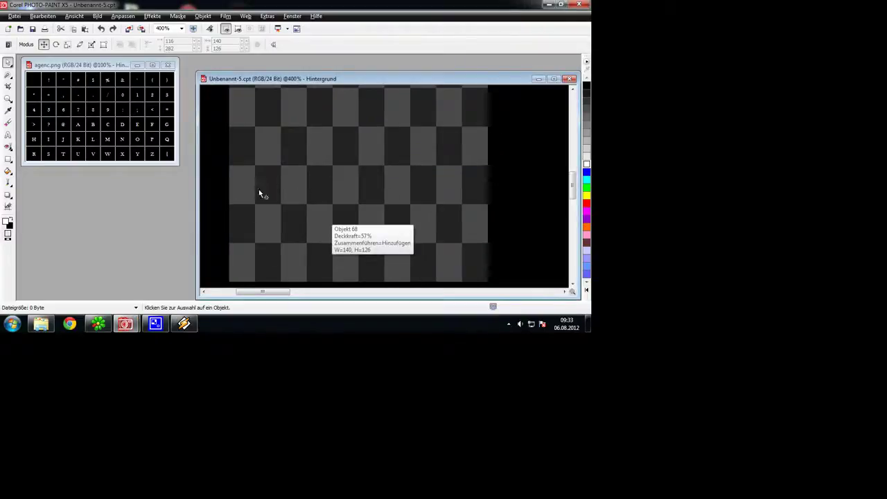
{"action": "left_click", "coordinate": [183, 324]}
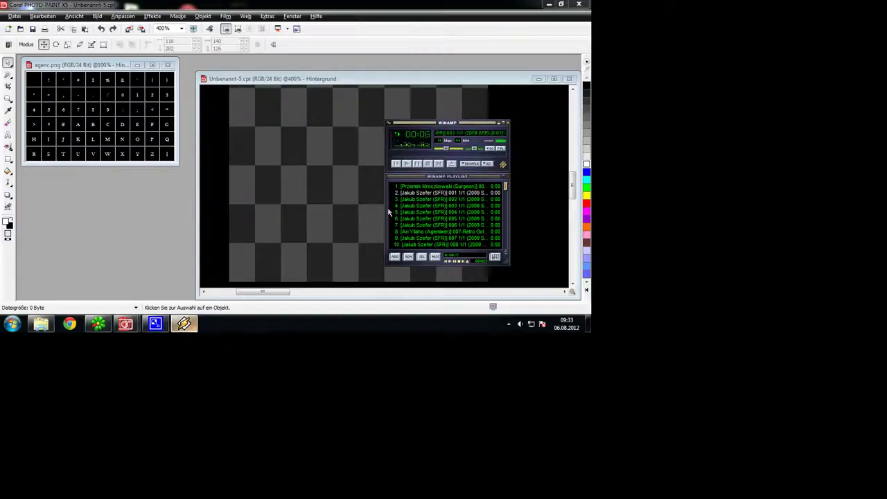
{"action": "left_click", "coordinate": [499, 123]}
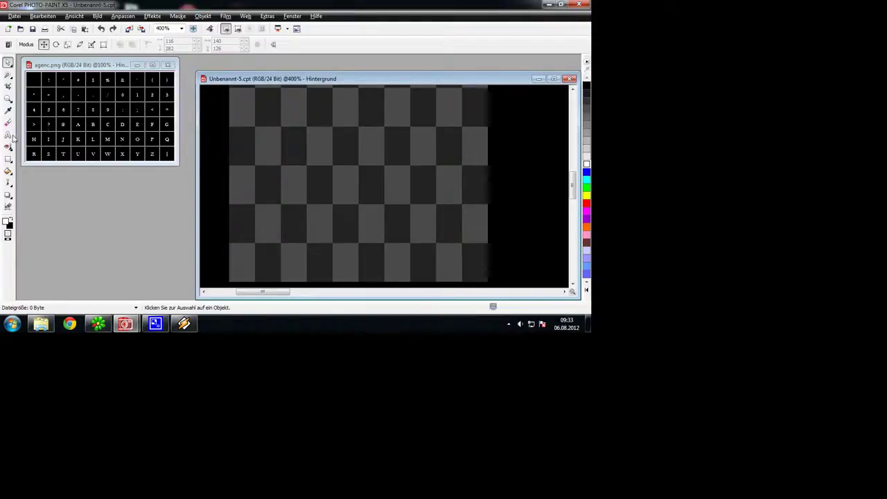
Step: Set the paint brush size to 1 and paint a single white pixel inside a dark checkerboard cell on the background
{"action": "left_click", "coordinate": [9, 182]}
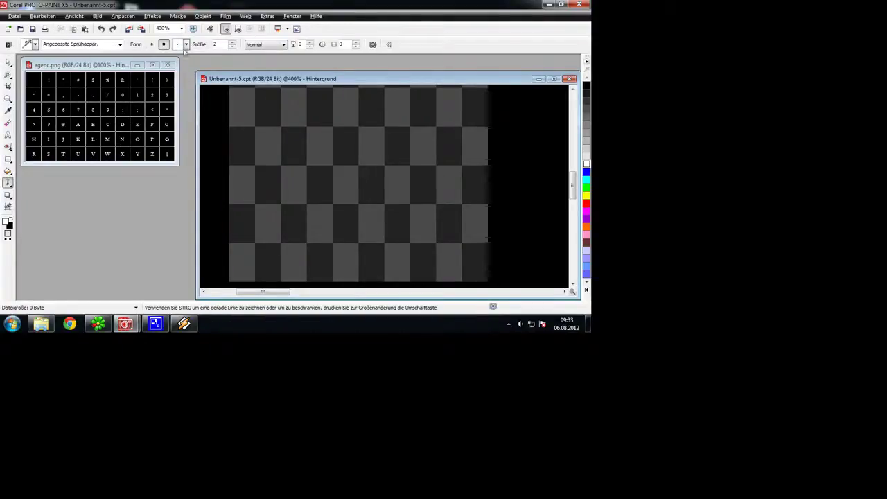
{"action": "left_click", "coordinate": [233, 46]}
{"action": "scroll", "coordinate": [393, 199], "scroll_direction": "up", "scroll_amount": 2}
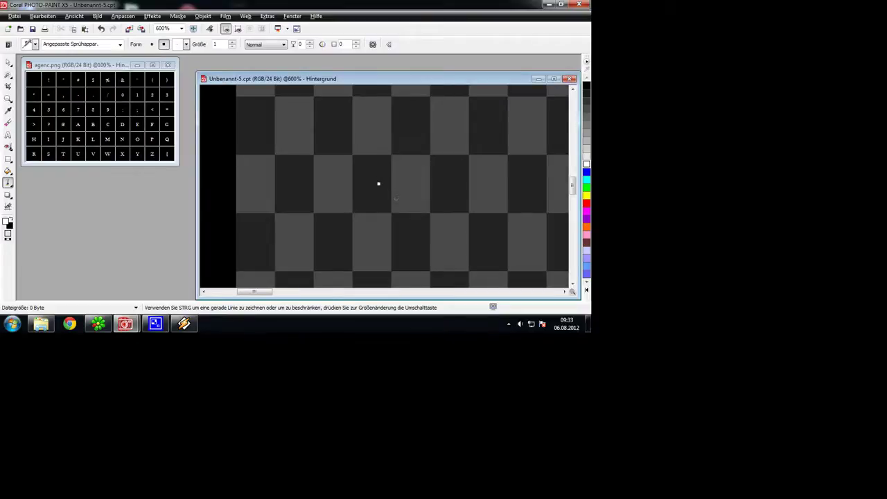
{"action": "scroll", "coordinate": [396, 199], "scroll_direction": "up", "scroll_amount": 1}
{"action": "scroll", "coordinate": [369, 176], "scroll_direction": "down", "scroll_amount": 1}
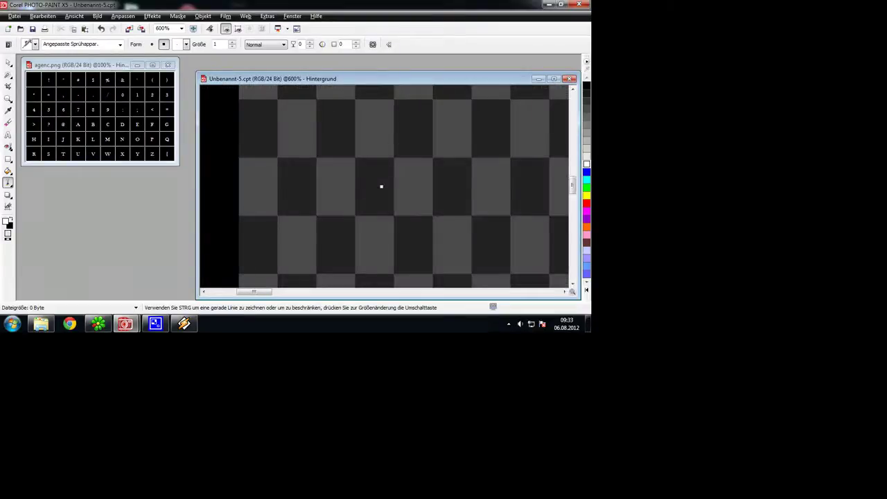
{"action": "scroll", "coordinate": [382, 186], "scroll_direction": "up", "scroll_amount": 4}
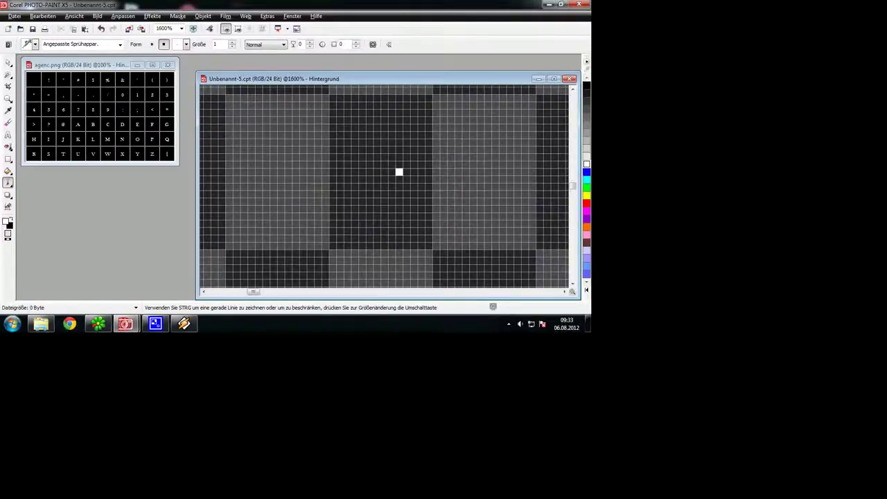
Step: Paint a white L shape in the dark cell, with a two-pixel-wide stem along its left edge and a short two-pixel-high foot
{"action": "left_click_drag", "start_coordinate": [339, 238], "coordinate": [362, 239]}
{"action": "mouse_move", "coordinate": [362, 238]}
{"action": "left_mouse_down"}
{"action": "mouse_move", "coordinate": [340, 231]}
{"action": "mouse_move", "coordinate": [341, 209]}
{"action": "left_mouse_up"}
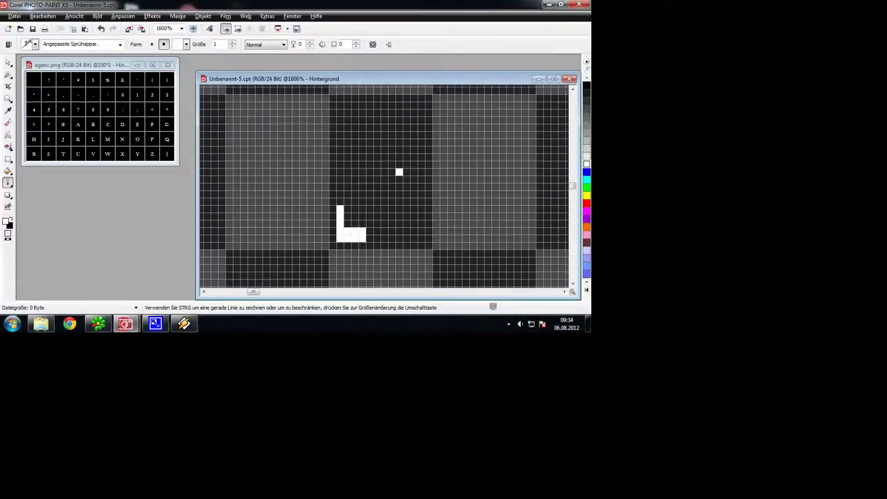
{"action": "mouse_move", "coordinate": [333, 233]}
{"action": "left_mouse_down"}
{"action": "mouse_move", "coordinate": [340, 167]}
{"action": "mouse_move", "coordinate": [333, 103]}
{"action": "left_mouse_up"}
{"action": "mouse_move", "coordinate": [332, 172]}
{"action": "left_mouse_down"}
{"action": "mouse_move", "coordinate": [340, 182]}
{"action": "mouse_move", "coordinate": [338, 104]}
{"action": "left_mouse_up"}
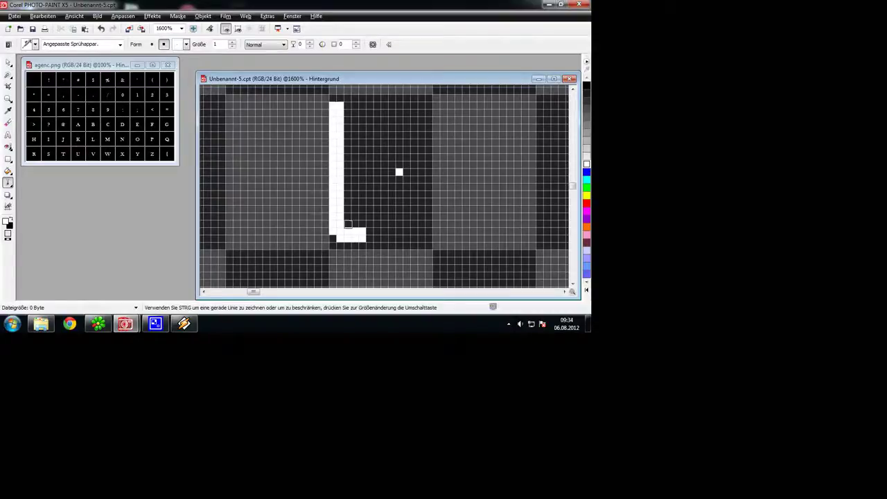
Step: Paint the rest of the white A in the dark cell: a five-pixel-wide stem, rounded top, two-pixel right leg and two-pixel crossbar
{"action": "mouse_move", "coordinate": [362, 228]}
{"action": "left_mouse_down"}
{"action": "mouse_move", "coordinate": [354, 128]}
{"action": "mouse_move", "coordinate": [348, 180]}
{"action": "mouse_move", "coordinate": [356, 239]}
{"action": "mouse_move", "coordinate": [348, 151]}
{"action": "mouse_move", "coordinate": [363, 209]}
{"action": "mouse_move", "coordinate": [354, 164]}
{"action": "left_mouse_up"}
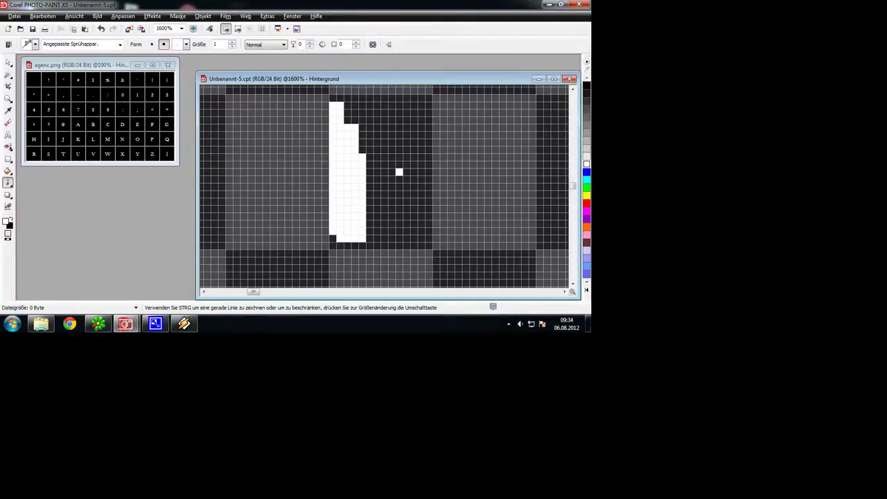
{"action": "left_click_drag", "start_coordinate": [347, 98], "coordinate": [409, 98]}
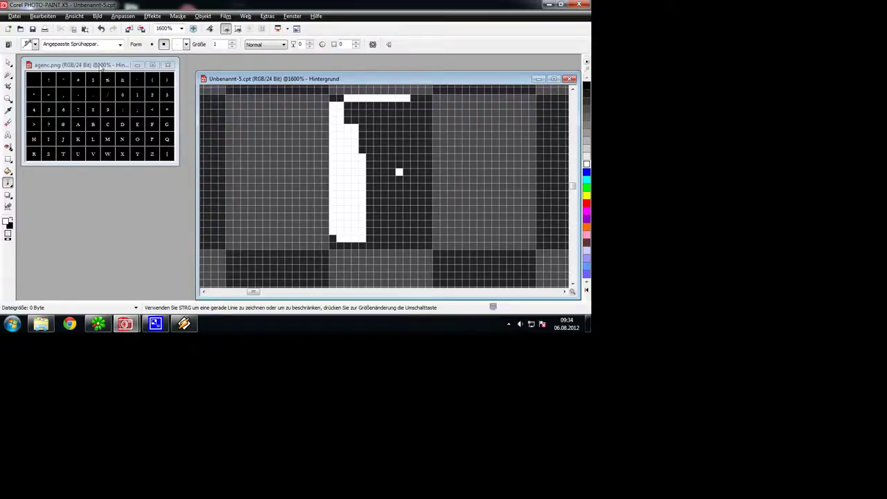
{"action": "left_click", "coordinate": [101, 29]}
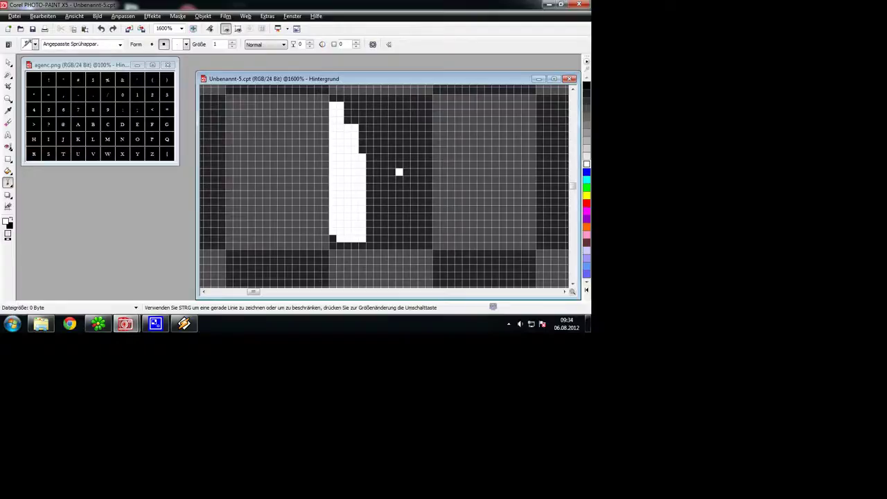
{"action": "mouse_move", "coordinate": [340, 97]}
{"action": "left_mouse_down"}
{"action": "mouse_move", "coordinate": [391, 99]}
{"action": "mouse_move", "coordinate": [407, 112]}
{"action": "mouse_move", "coordinate": [399, 165]}
{"action": "mouse_move", "coordinate": [415, 149]}
{"action": "mouse_move", "coordinate": [407, 150]}
{"action": "mouse_move", "coordinate": [407, 187]}
{"action": "mouse_move", "coordinate": [399, 180]}
{"action": "mouse_move", "coordinate": [400, 239]}
{"action": "mouse_move", "coordinate": [405, 175]}
{"action": "left_mouse_up"}
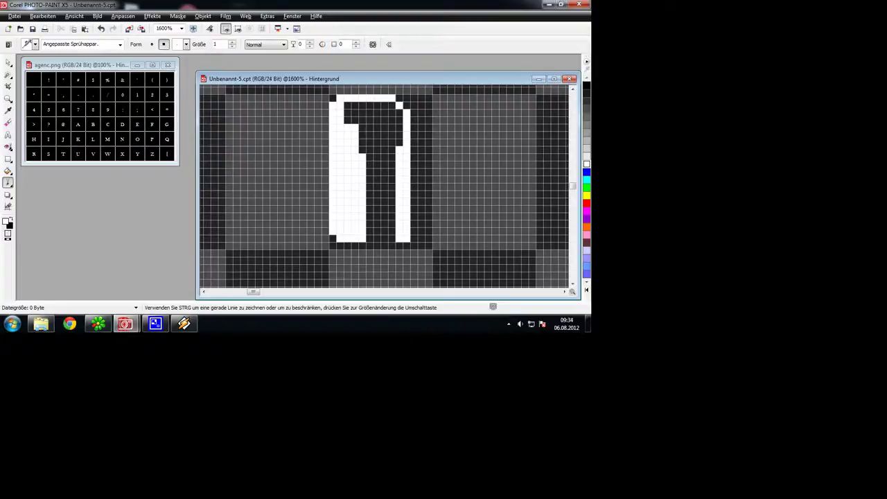
{"action": "mouse_move", "coordinate": [400, 143]}
{"action": "left_mouse_down"}
{"action": "mouse_move", "coordinate": [392, 105]}
{"action": "mouse_move", "coordinate": [347, 105]}
{"action": "mouse_move", "coordinate": [392, 113]}
{"action": "mouse_move", "coordinate": [362, 120]}
{"action": "mouse_move", "coordinate": [370, 120]}
{"action": "mouse_move", "coordinate": [362, 121]}
{"action": "mouse_move", "coordinate": [361, 171]}
{"action": "left_mouse_up"}
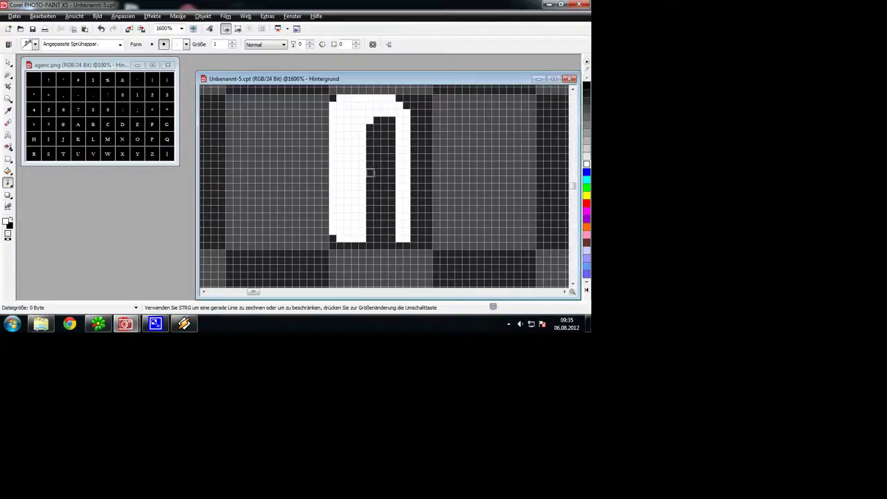
{"action": "mouse_move", "coordinate": [370, 216]}
{"action": "left_mouse_down"}
{"action": "mouse_move", "coordinate": [399, 217]}
{"action": "mouse_move", "coordinate": [373, 223]}
{"action": "mouse_move", "coordinate": [399, 223]}
{"action": "left_mouse_up"}
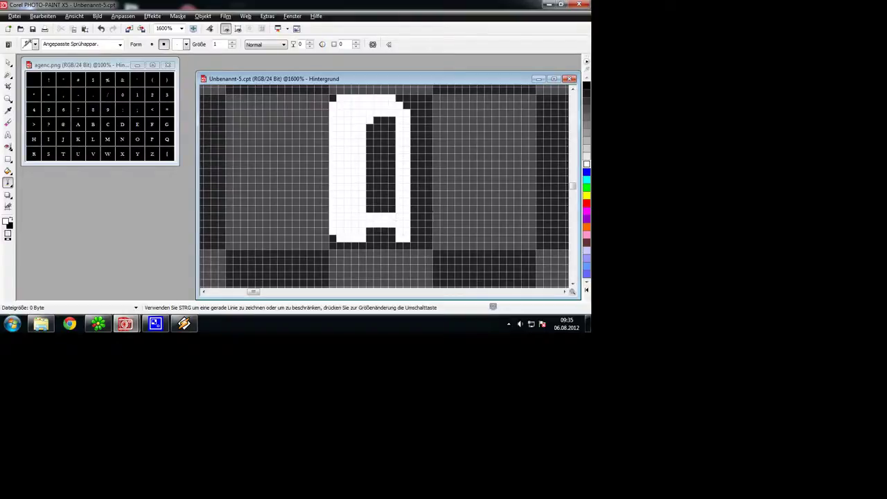
Step: Add a white pixel row squaring off the top of the A's counter and fill the missing lower-left corner pixel of its stem
{"action": "left_click_drag", "start_coordinate": [377, 121], "coordinate": [385, 121]}
{"action": "left_click", "coordinate": [392, 121]}
{"action": "left_click", "coordinate": [392, 128]}
{"action": "left_click", "coordinate": [102, 29]}
{"action": "scroll", "coordinate": [312, 178], "scroll_direction": "down", "scroll_amount": 3}
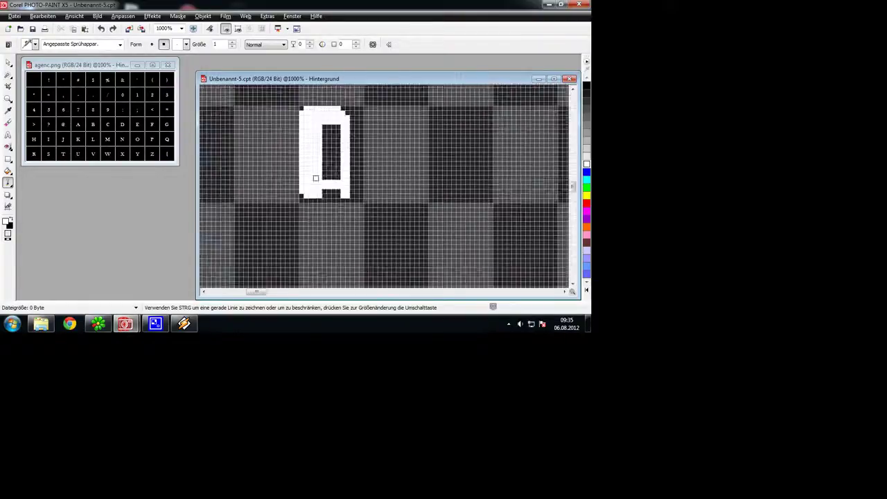
{"action": "scroll", "coordinate": [435, 191], "scroll_direction": "down", "scroll_amount": 1}
{"action": "scroll", "coordinate": [359, 203], "scroll_direction": "up", "scroll_amount": 1}
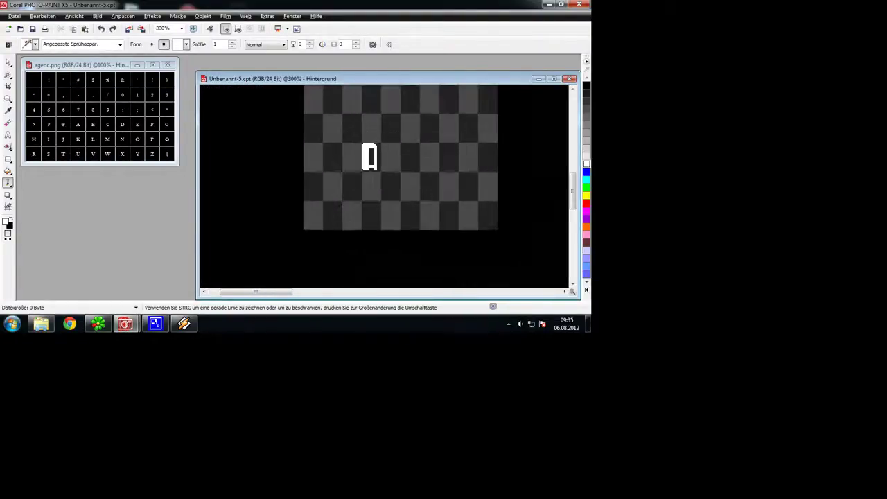
{"action": "scroll", "coordinate": [370, 208], "scroll_direction": "up", "scroll_amount": 3}
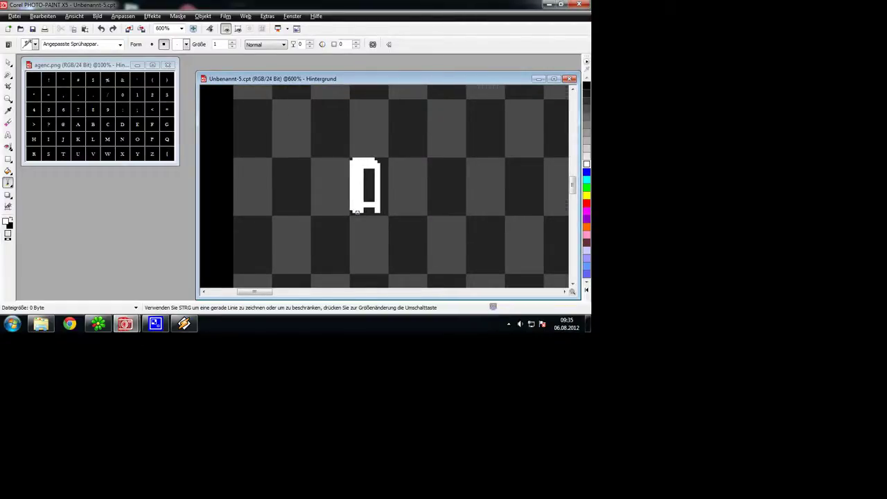
{"action": "scroll", "coordinate": [357, 212], "scroll_direction": "up", "scroll_amount": 2}
{"action": "scroll", "coordinate": [356, 211], "scroll_direction": "down", "scroll_amount": 1}
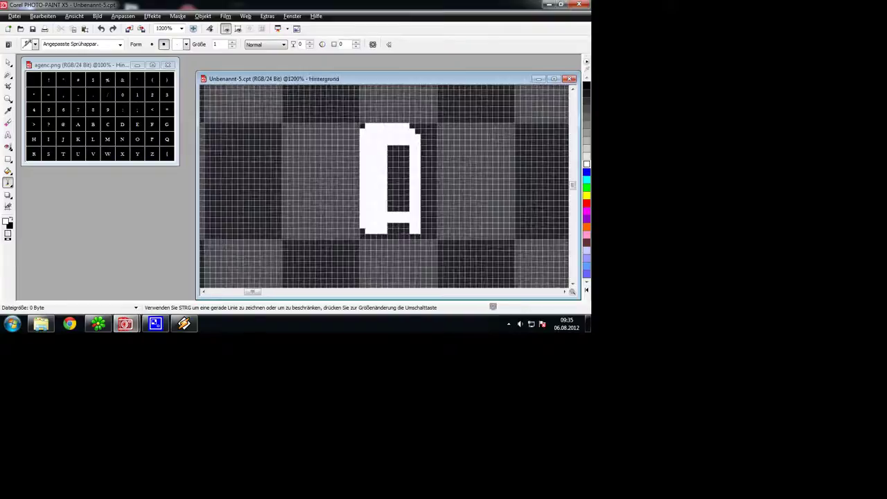
{"action": "scroll", "coordinate": [413, 181], "scroll_direction": "up", "scroll_amount": 1}
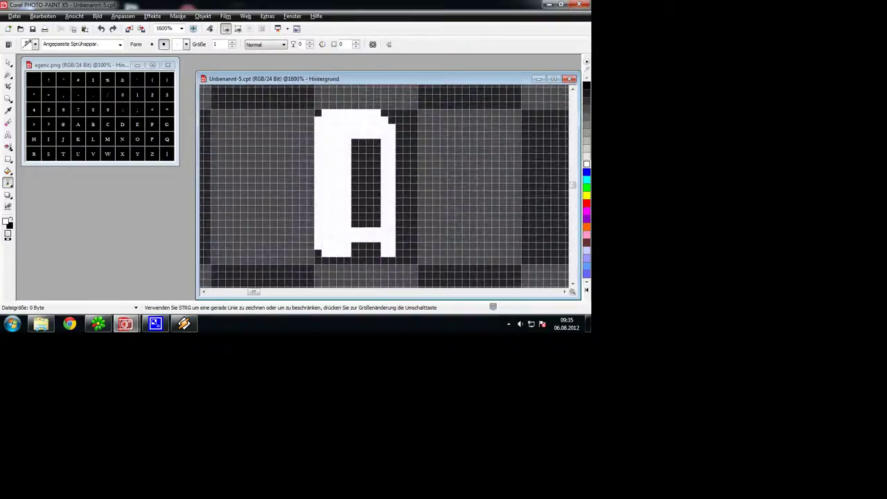
{"action": "left_click", "coordinate": [318, 254]}
Step: Mask the 14 by 21 pixel cell containing the A and paste a copy of it into the adjacent cell on the right
{"action": "scroll", "coordinate": [433, 212], "scroll_direction": "down", "scroll_amount": 5}
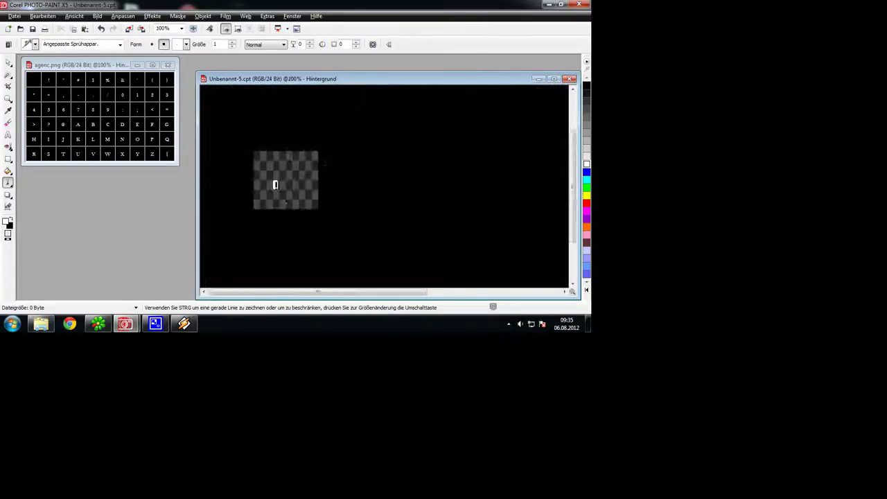
{"action": "scroll", "coordinate": [344, 146], "scroll_direction": "up", "scroll_amount": 1}
{"action": "scroll", "coordinate": [351, 150], "scroll_direction": "up", "scroll_amount": 2}
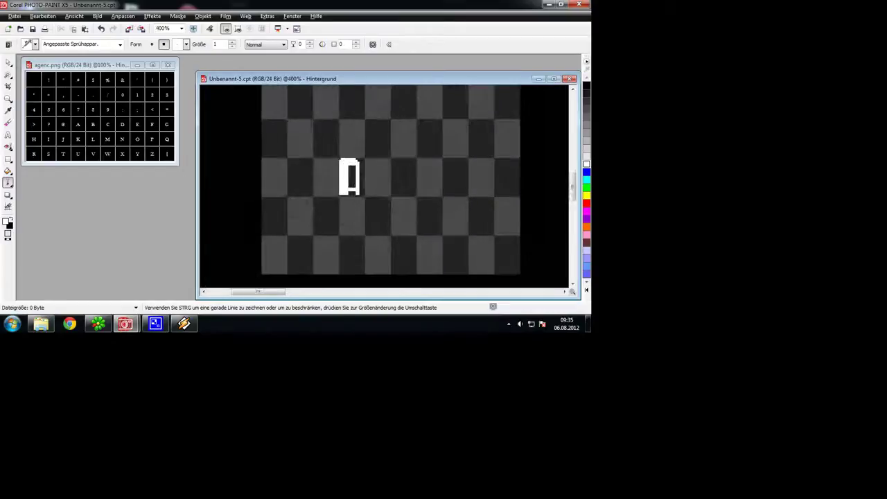
{"action": "scroll", "coordinate": [387, 193], "scroll_direction": "up", "scroll_amount": 4}
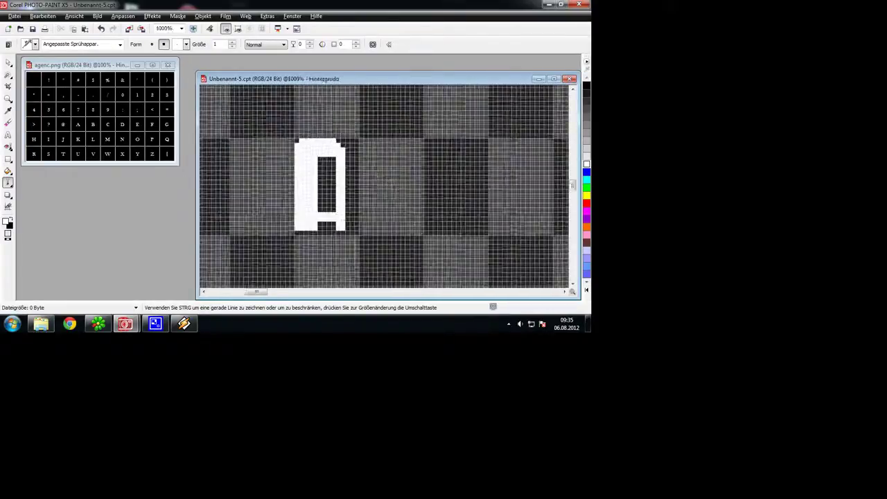
{"action": "scroll", "coordinate": [391, 194], "scroll_direction": "up", "scroll_amount": 1}
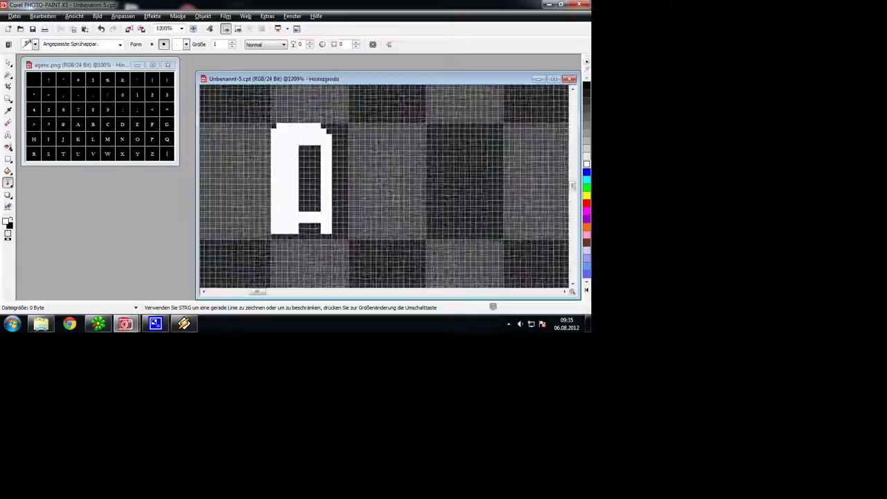
{"action": "left_click", "coordinate": [9, 74]}
{"action": "left_click", "coordinate": [42, 73]}
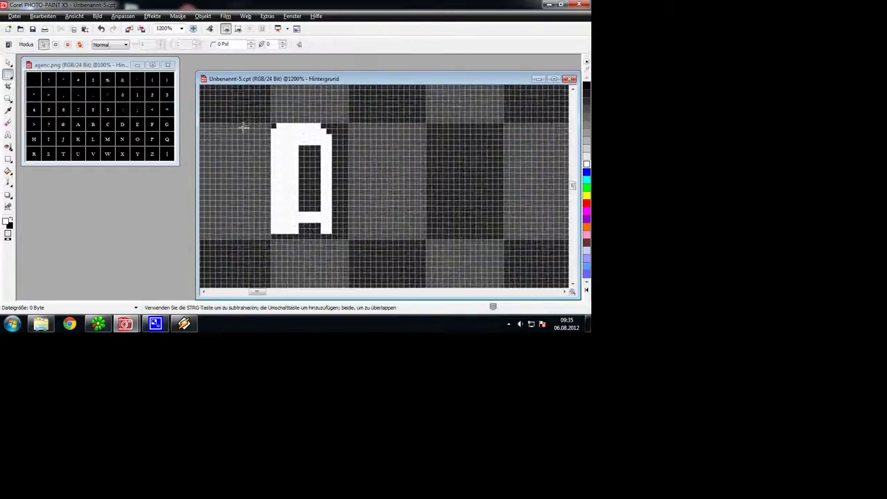
{"action": "left_click_drag", "start_coordinate": [271, 125], "coordinate": [347, 239]}
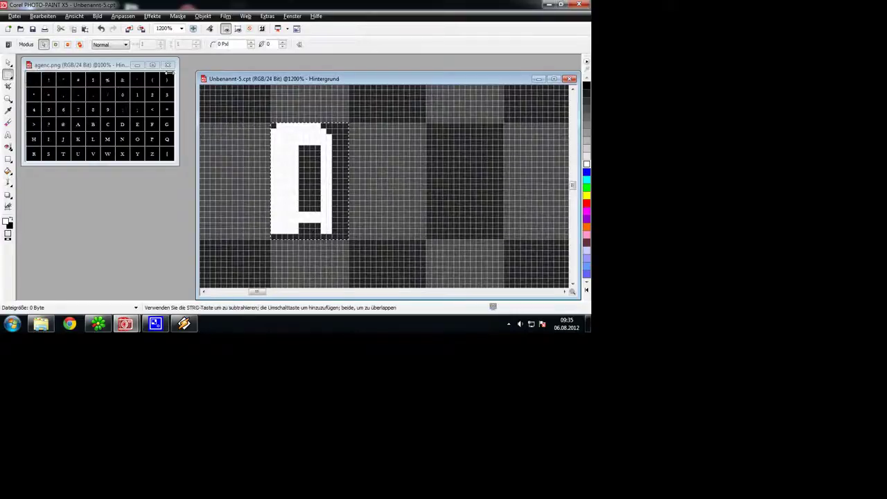
{"action": "left_click", "coordinate": [84, 31]}
{"action": "left_click_drag", "start_coordinate": [283, 180], "coordinate": [356, 175]}
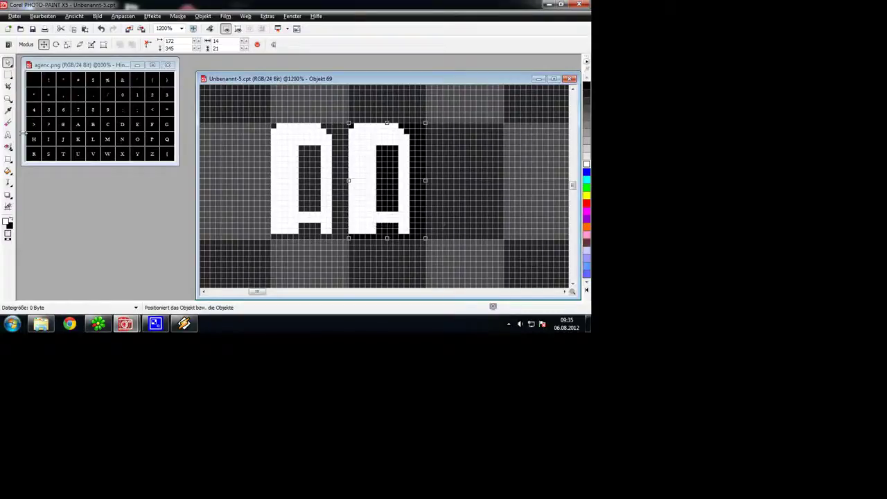
Step: Sample black from the copied letter, cut a two-pixel gap in its right leg at crossbar level and close its base with white
{"action": "left_click", "coordinate": [8, 110]}
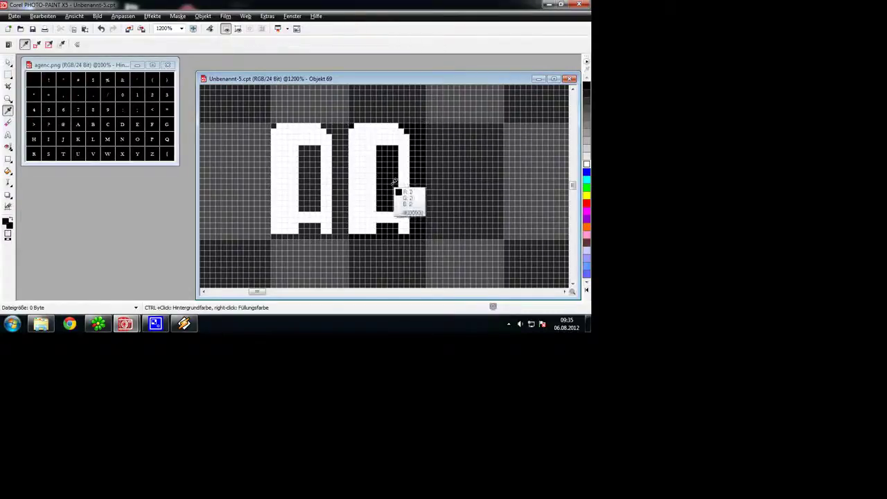
{"action": "left_click", "coordinate": [8, 181]}
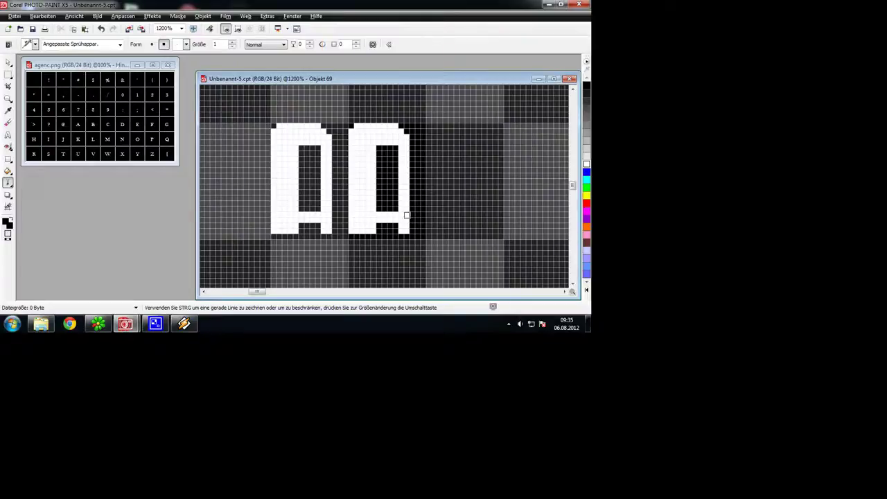
{"action": "left_click_drag", "start_coordinate": [408, 215], "coordinate": [396, 215]}
{"action": "left_click", "coordinate": [101, 28]}
{"action": "left_click", "coordinate": [403, 220]}
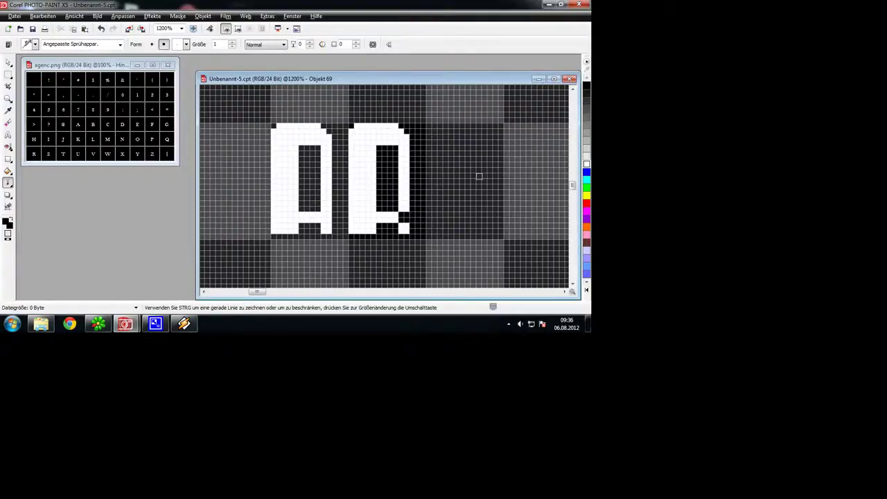
{"action": "left_click", "coordinate": [587, 164]}
{"action": "left_click_drag", "start_coordinate": [378, 231], "coordinate": [395, 231]}
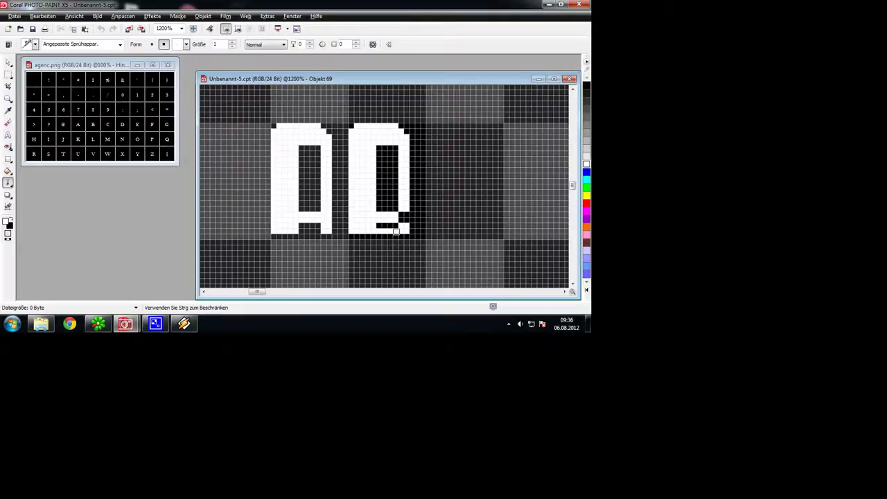
{"action": "left_click_drag", "start_coordinate": [395, 231], "coordinate": [398, 232]}
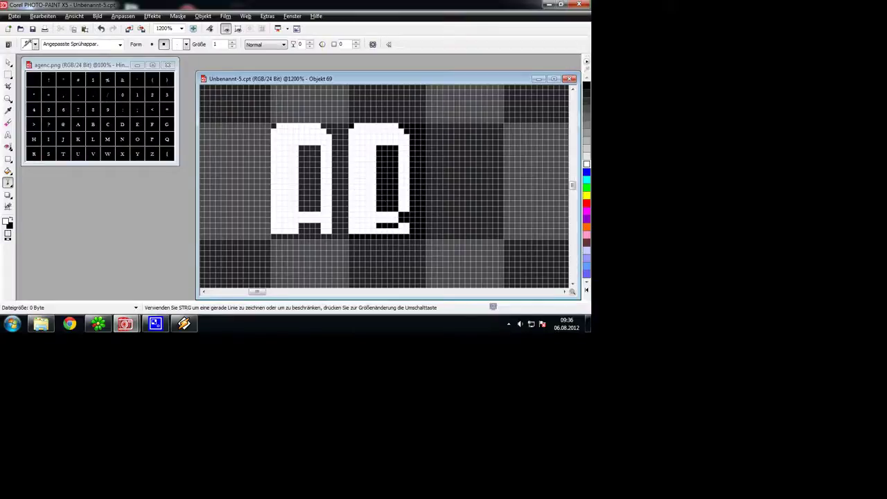
Step: Raise the original A's crossbar by two pixels and trim the bottoms of its stem and right leg with black
{"action": "scroll", "coordinate": [414, 194], "scroll_direction": "down", "scroll_amount": 3}
{"action": "scroll", "coordinate": [395, 232], "scroll_direction": "down", "scroll_amount": 2}
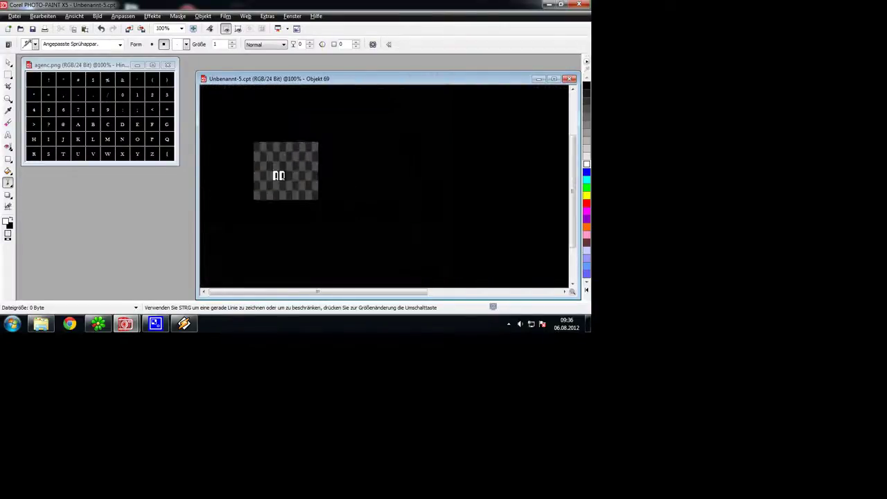
{"action": "scroll", "coordinate": [344, 188], "scroll_direction": "up", "scroll_amount": 4}
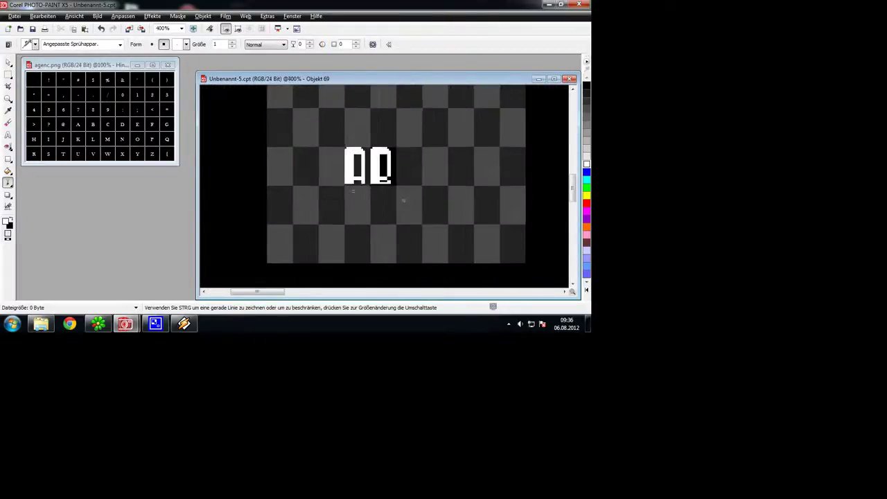
{"action": "scroll", "coordinate": [344, 177], "scroll_direction": "up", "scroll_amount": 4}
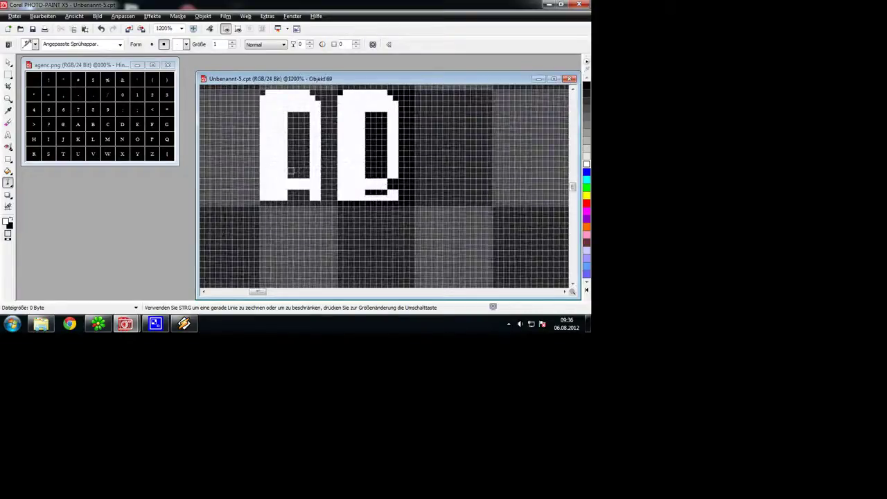
{"action": "left_click_drag", "start_coordinate": [291, 170], "coordinate": [313, 175]}
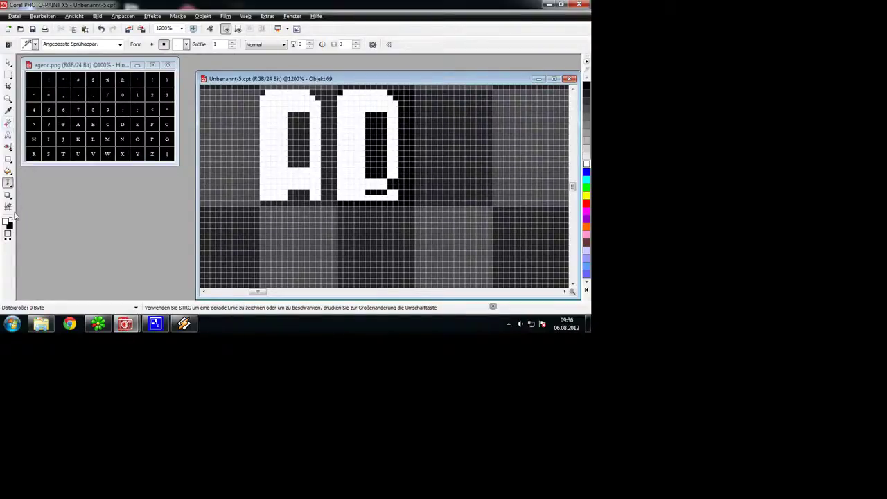
{"action": "left_click", "coordinate": [13, 220]}
{"action": "left_click_drag", "start_coordinate": [318, 198], "coordinate": [313, 198]}
{"action": "left_click", "coordinate": [290, 187]}
{"action": "left_click", "coordinate": [307, 181]}
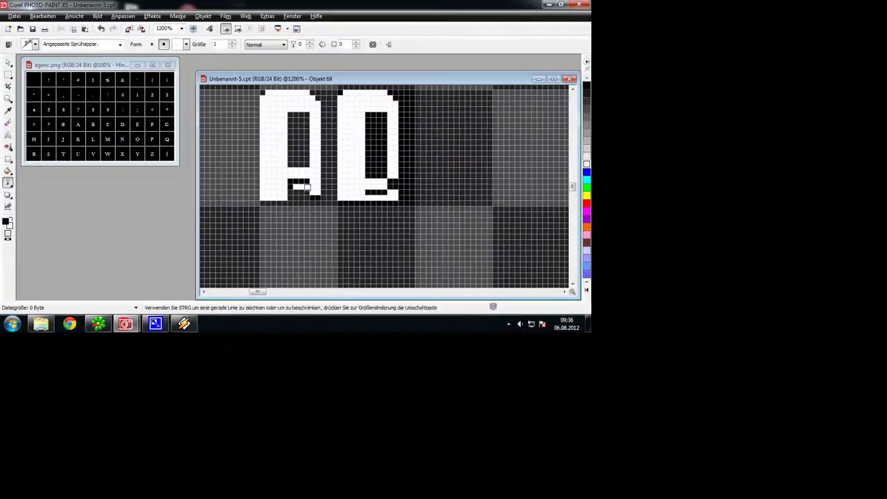
{"action": "left_click", "coordinate": [307, 187]}
{"action": "mouse_move", "coordinate": [285, 198]}
{"action": "left_mouse_down"}
{"action": "mouse_move", "coordinate": [263, 198]}
{"action": "mouse_move", "coordinate": [295, 193]}
{"action": "left_mouse_up"}
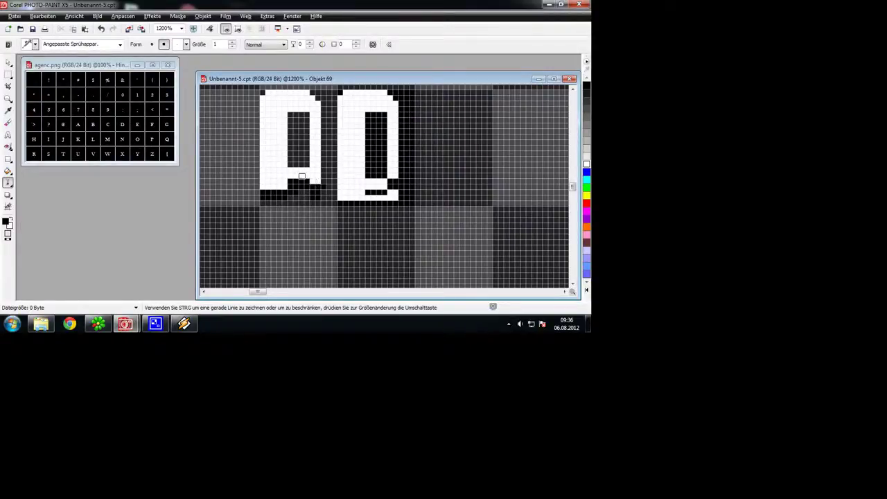
Step: Repaint the A's crossbar one pixel higher and paint a matching white bar across the copied letter's counter
{"action": "mouse_move", "coordinate": [307, 175]}
{"action": "left_mouse_down"}
{"action": "mouse_move", "coordinate": [295, 175]}
{"action": "mouse_move", "coordinate": [308, 171]}
{"action": "left_mouse_up"}
{"action": "left_click", "coordinate": [290, 175]}
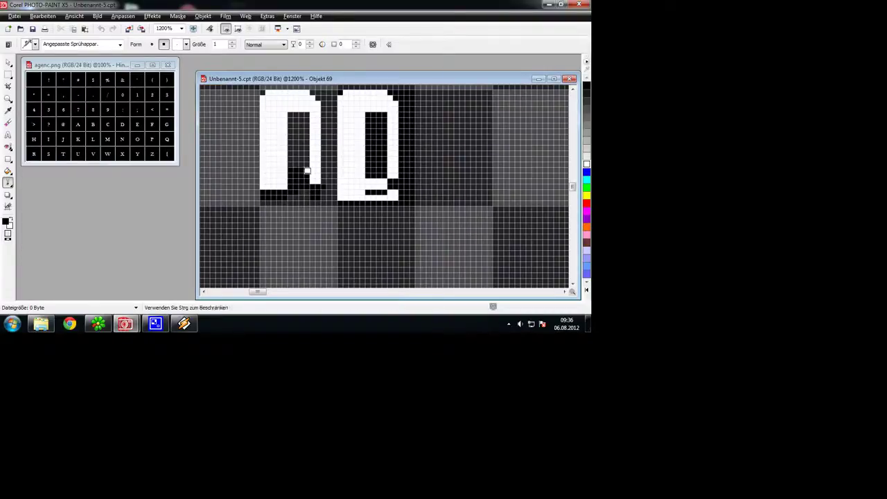
{"action": "left_click", "coordinate": [11, 220]}
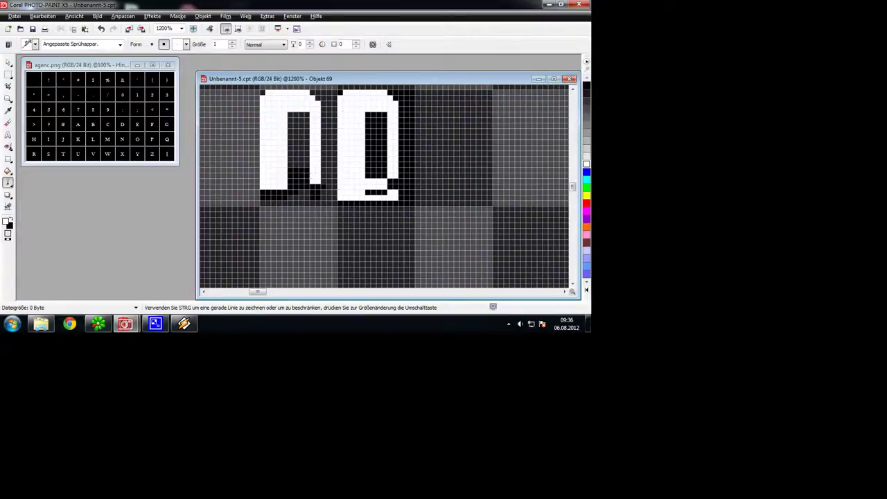
{"action": "mouse_move", "coordinate": [307, 171]}
{"action": "left_mouse_down"}
{"action": "mouse_move", "coordinate": [291, 170]}
{"action": "mouse_move", "coordinate": [313, 165]}
{"action": "left_mouse_up"}
{"action": "mouse_move", "coordinate": [366, 165]}
{"action": "left_mouse_down"}
{"action": "mouse_move", "coordinate": [389, 165]}
{"action": "mouse_move", "coordinate": [367, 171]}
{"action": "mouse_move", "coordinate": [379, 171]}
{"action": "left_mouse_up"}
{"action": "key", "text": "ctrl+z"}
{"action": "key", "text": "ctrl+z"}
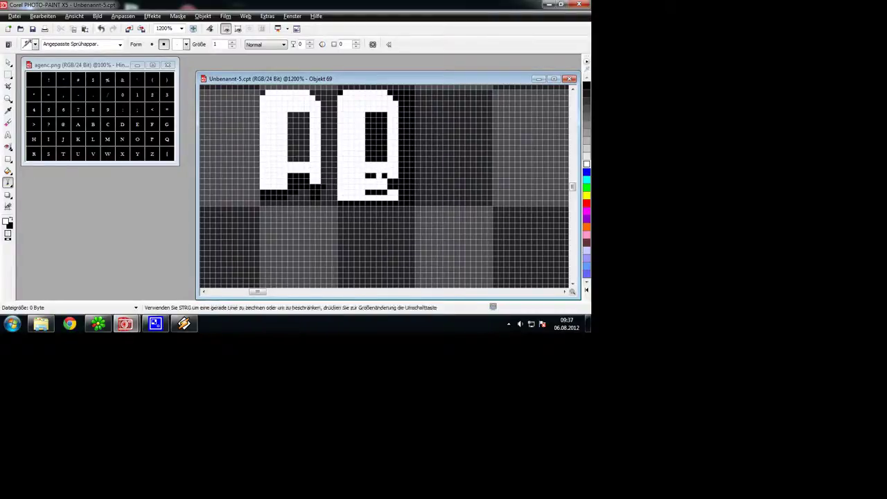
Step: Shorten the copied letter by two pixel rows with black, repaint its white base and blacken the stray pixel between its two bars
{"action": "left_click", "coordinate": [12, 220]}
{"action": "mouse_move", "coordinate": [340, 187]}
{"action": "left_mouse_down"}
{"action": "mouse_move", "coordinate": [401, 187]}
{"action": "mouse_move", "coordinate": [368, 193]}
{"action": "left_mouse_up"}
{"action": "left_click_drag", "start_coordinate": [335, 198], "coordinate": [396, 198]}
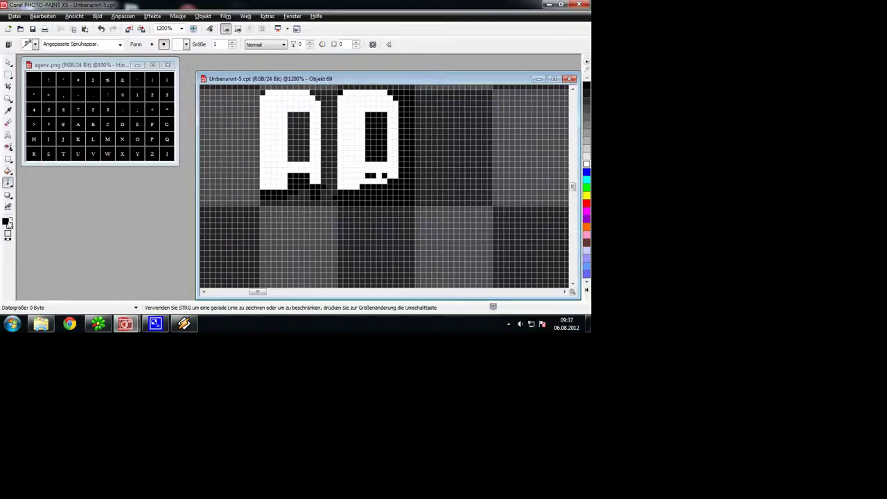
{"action": "left_click", "coordinate": [11, 221]}
{"action": "left_click_drag", "start_coordinate": [384, 187], "coordinate": [385, 186]}
{"action": "left_click", "coordinate": [390, 182]}
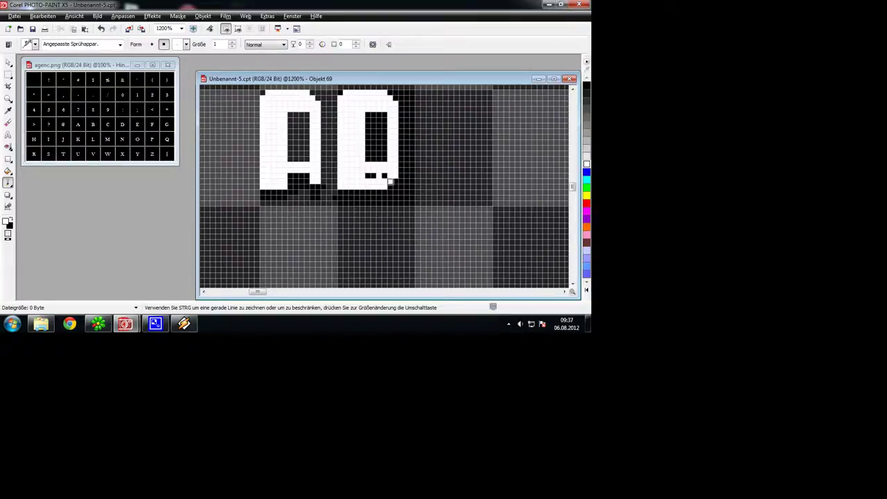
{"action": "left_click", "coordinate": [586, 86]}
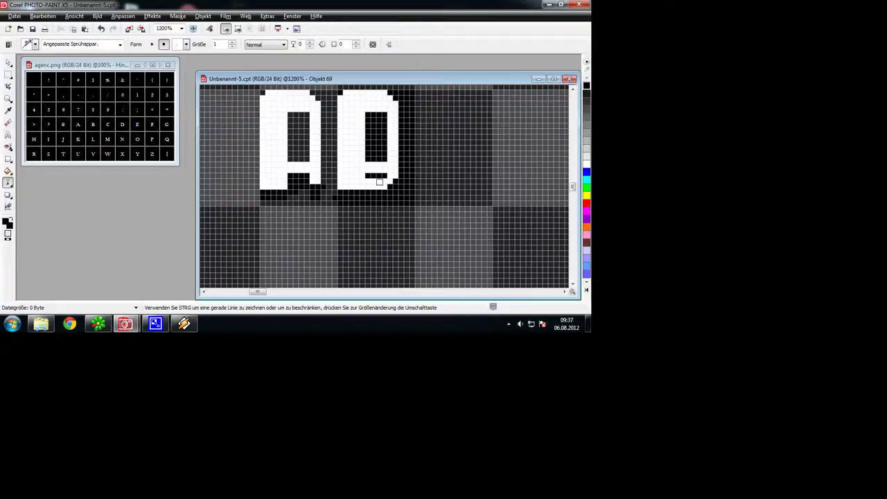
Step: Enlarge the black gap beneath the B's lower bar with pixels in the row below it
{"action": "left_click_drag", "start_coordinate": [379, 181], "coordinate": [373, 181]}
{"action": "scroll", "coordinate": [378, 182], "scroll_direction": "down", "scroll_amount": 5}
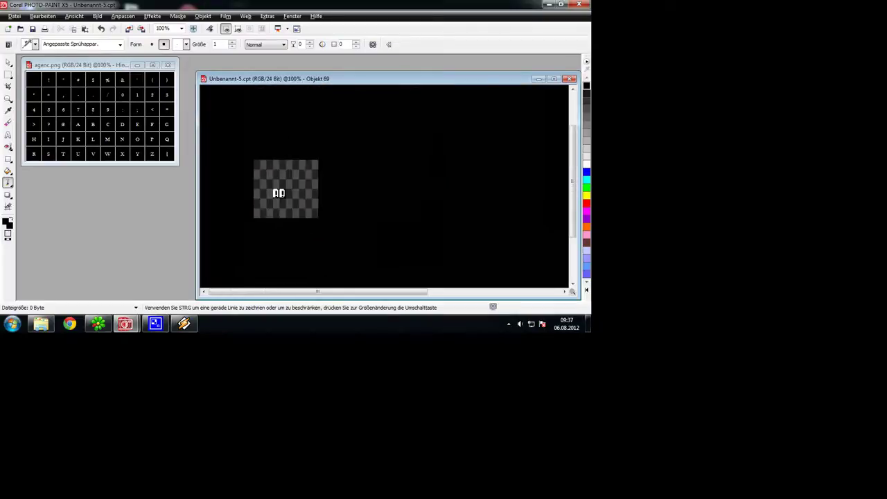
{"action": "scroll", "coordinate": [343, 202], "scroll_direction": "up", "scroll_amount": 1}
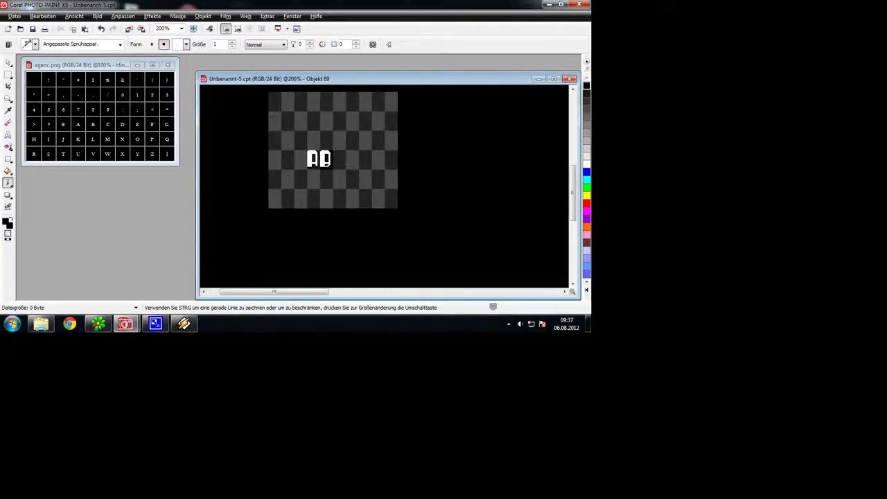
{"action": "scroll", "coordinate": [322, 152], "scroll_direction": "up", "scroll_amount": 4}
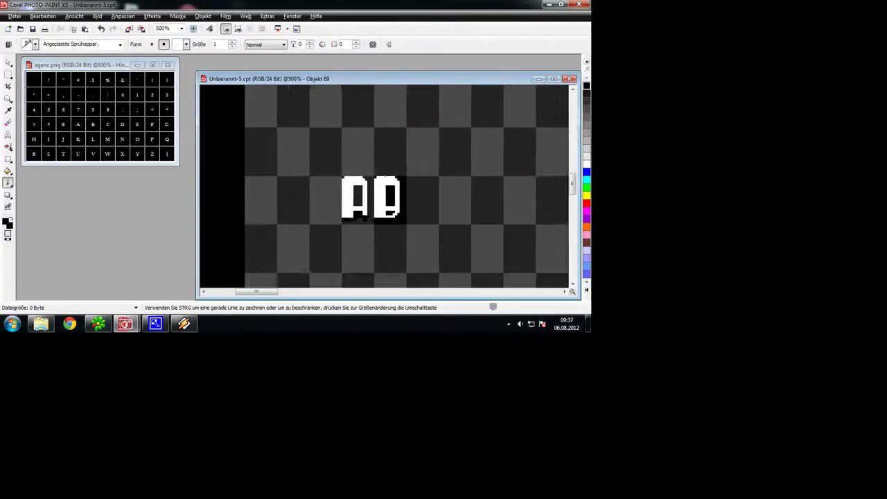
{"action": "scroll", "coordinate": [340, 150], "scroll_direction": "up", "scroll_amount": 1}
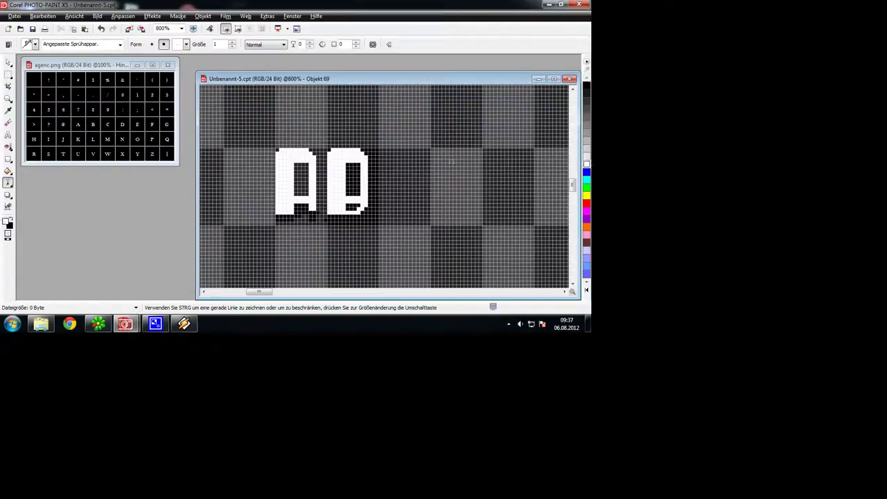
Step: Combine the edited B object with the background
{"action": "scroll", "coordinate": [330, 151], "scroll_direction": "down", "scroll_amount": 5}
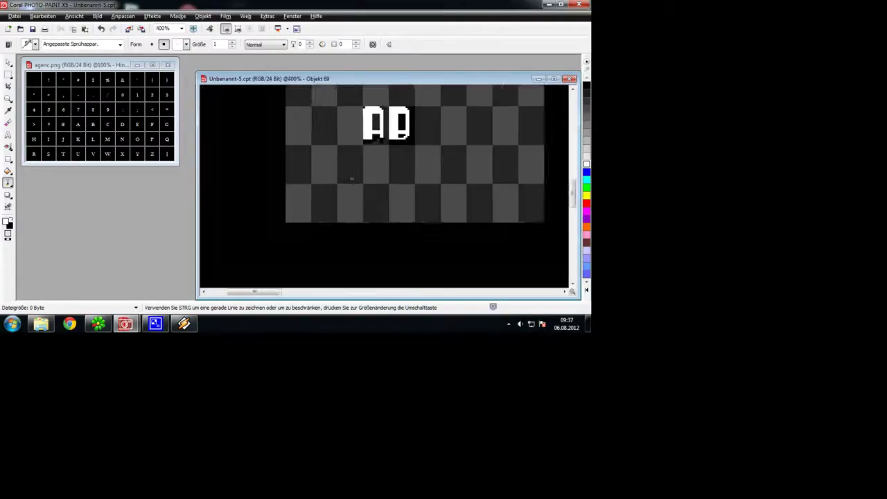
{"action": "scroll", "coordinate": [277, 194], "scroll_direction": "up", "scroll_amount": 1}
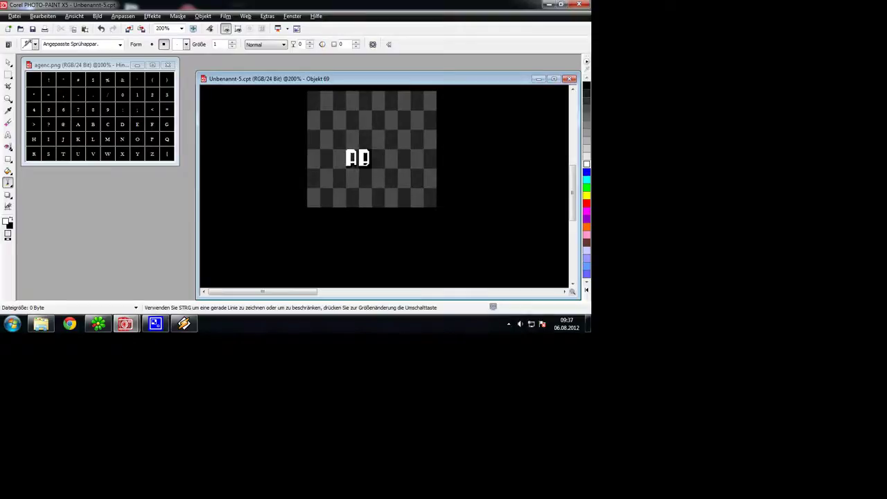
{"action": "scroll", "coordinate": [397, 209], "scroll_direction": "up", "scroll_amount": 1}
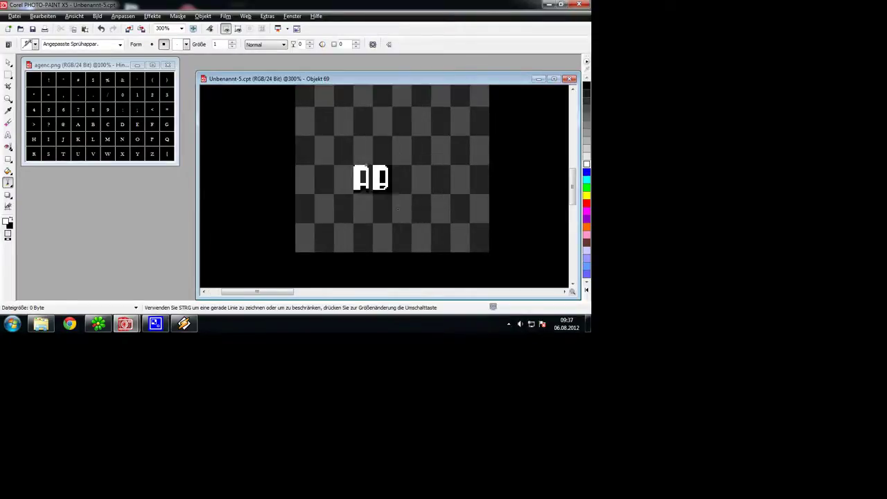
{"action": "scroll", "coordinate": [392, 201], "scroll_direction": "up", "scroll_amount": 2}
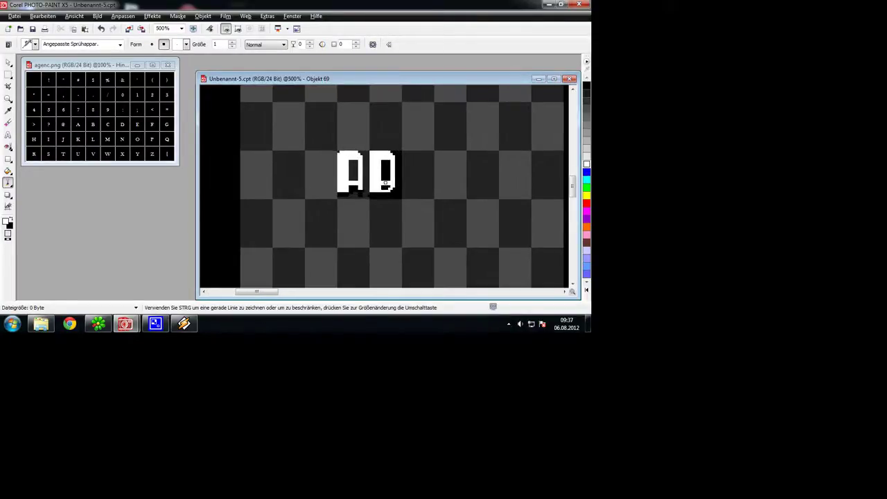
{"action": "scroll", "coordinate": [400, 181], "scroll_direction": "up", "scroll_amount": 3}
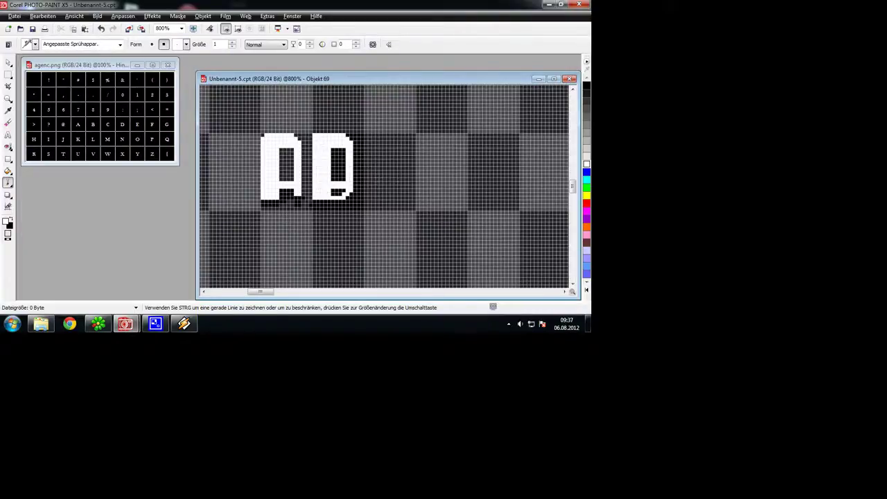
{"action": "left_click", "coordinate": [202, 15]}
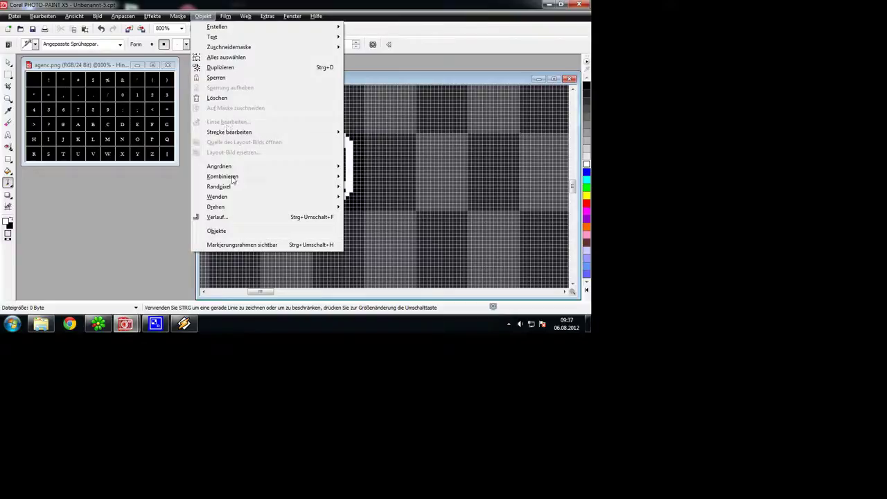
{"action": "mouse_move", "coordinate": [233, 179]}
{"action": "left_click", "coordinate": [384, 197]}
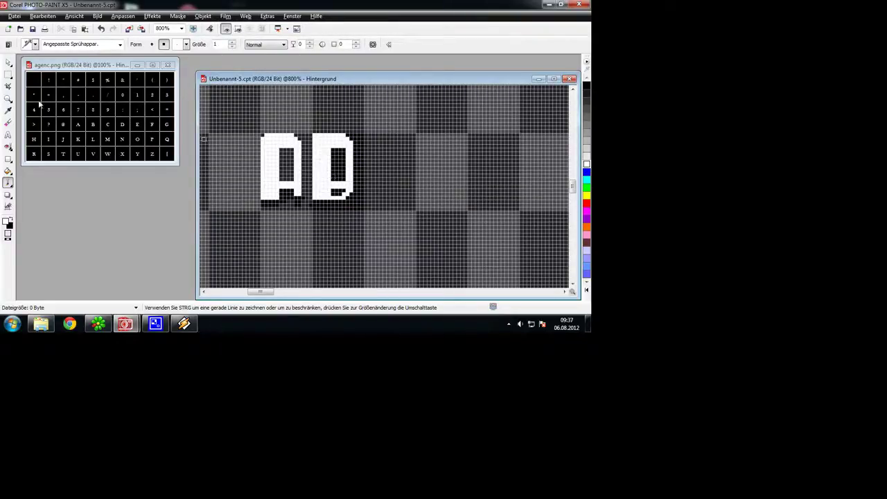
Step: Mask the B's white shape with the Magic Wand at tolerance 12 and anti-aliasing turned off
{"action": "left_click", "coordinate": [8, 74]}
{"action": "left_click", "coordinate": [41, 127]}
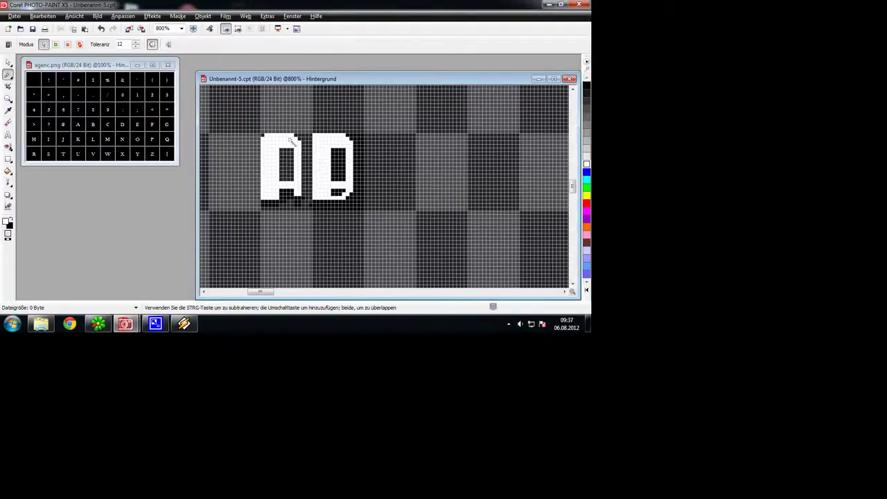
{"action": "left_click", "coordinate": [328, 168]}
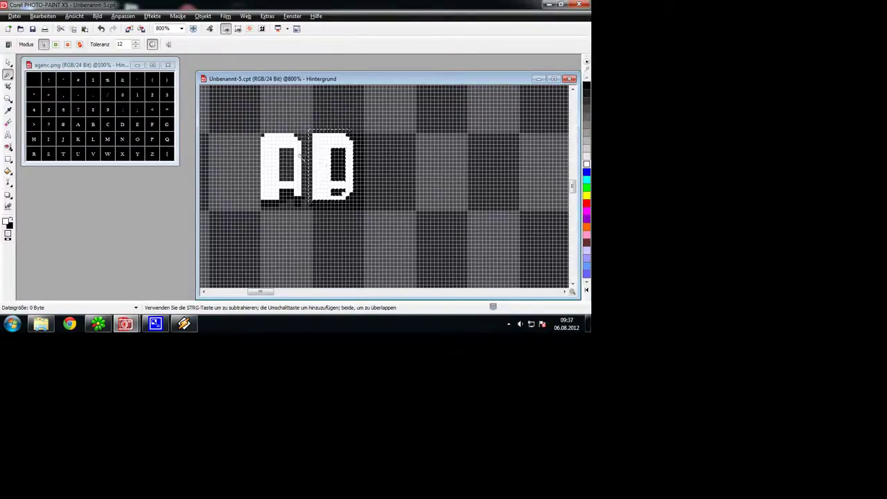
{"action": "key", "text": "ctrl+z"}
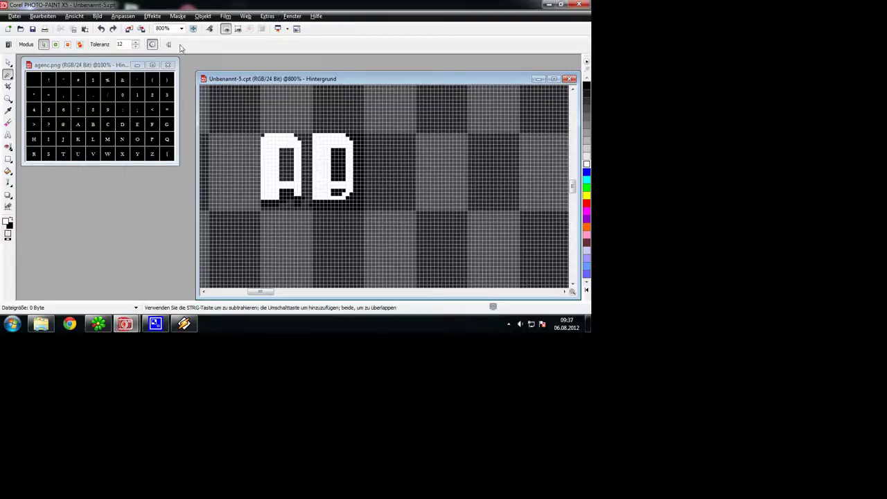
{"action": "left_click", "coordinate": [316, 157]}
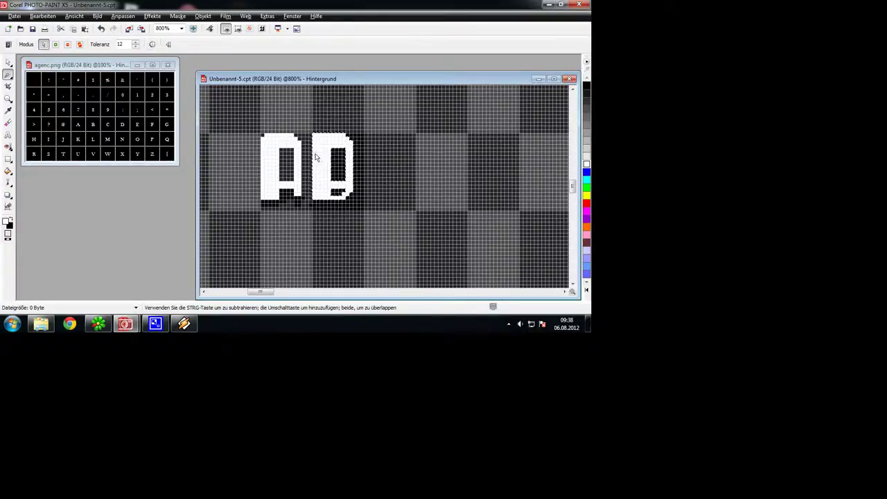
Step: Copy the masked B and place the pasted copy in the next cell at position 186, 345
{"action": "left_click", "coordinate": [74, 28]}
{"action": "left_click", "coordinate": [84, 28]}
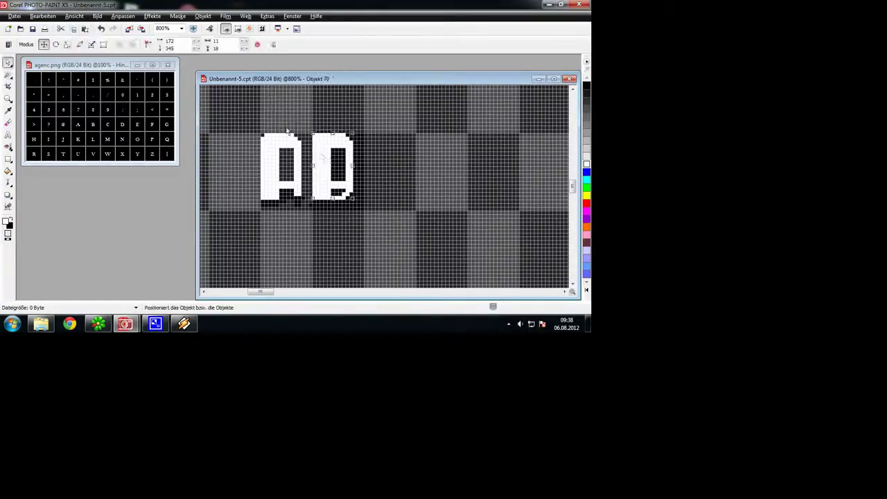
{"action": "left_click_drag", "start_coordinate": [327, 160], "coordinate": [378, 161]}
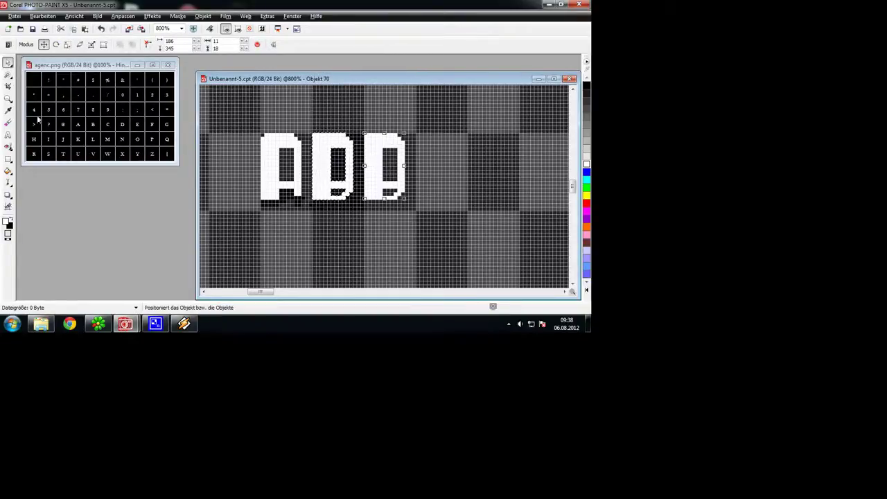
Step: Set up the Eraser with a hard square nib of size 2 and remove the mask around the B
{"action": "left_click", "coordinate": [8, 122]}
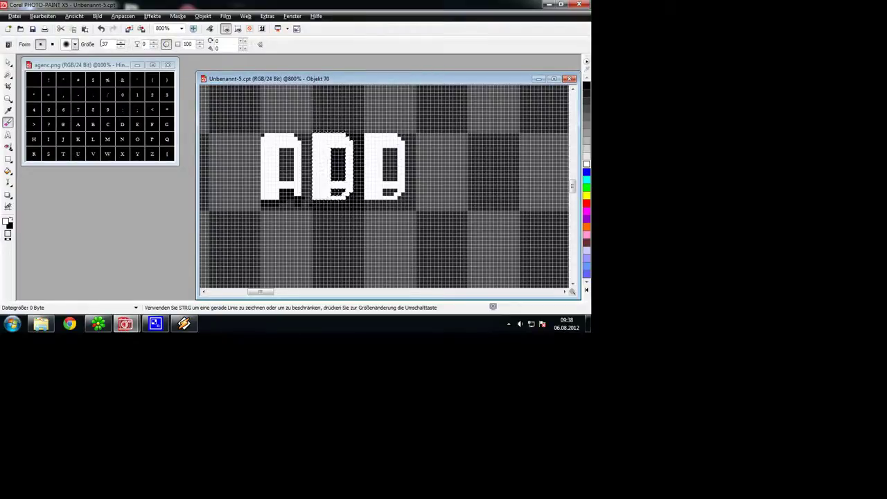
{"action": "left_click", "coordinate": [75, 44]}
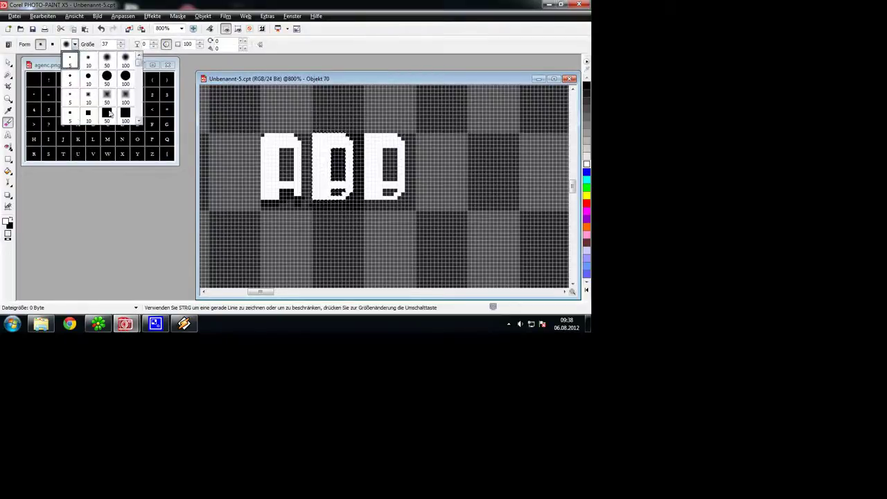
{"action": "left_click", "coordinate": [71, 117]}
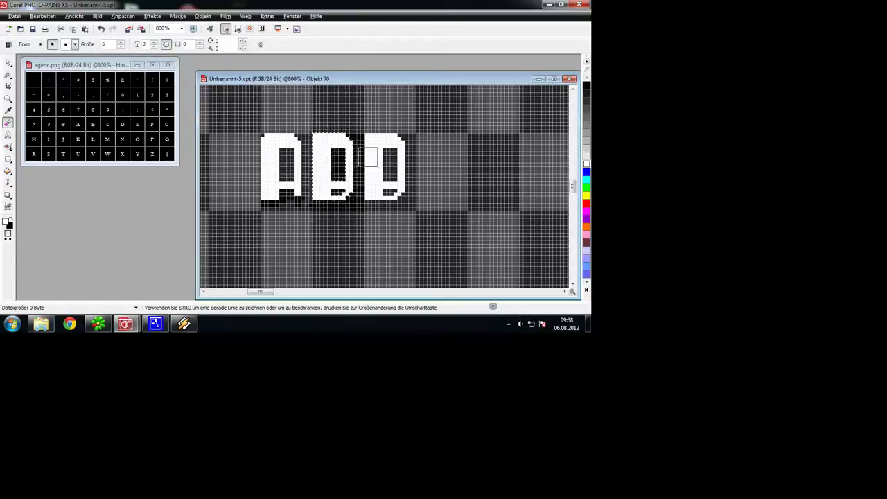
{"action": "left_click", "coordinate": [120, 47]}
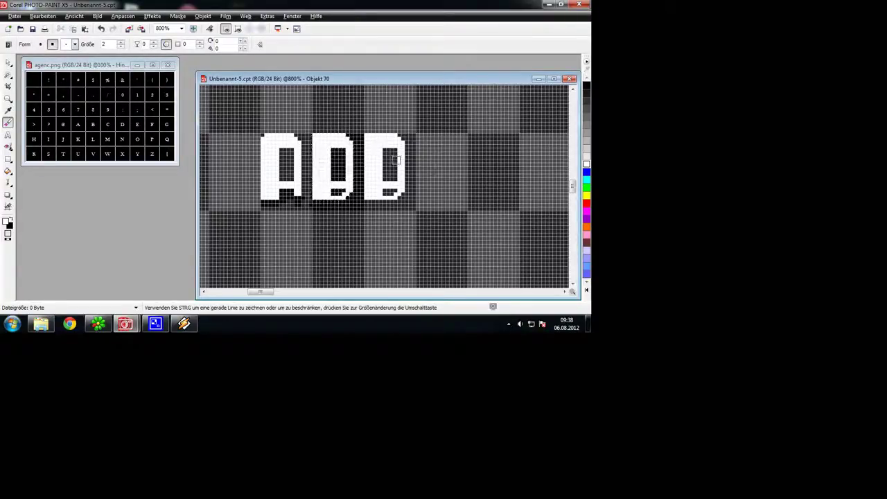
{"action": "left_click", "coordinate": [8, 63]}
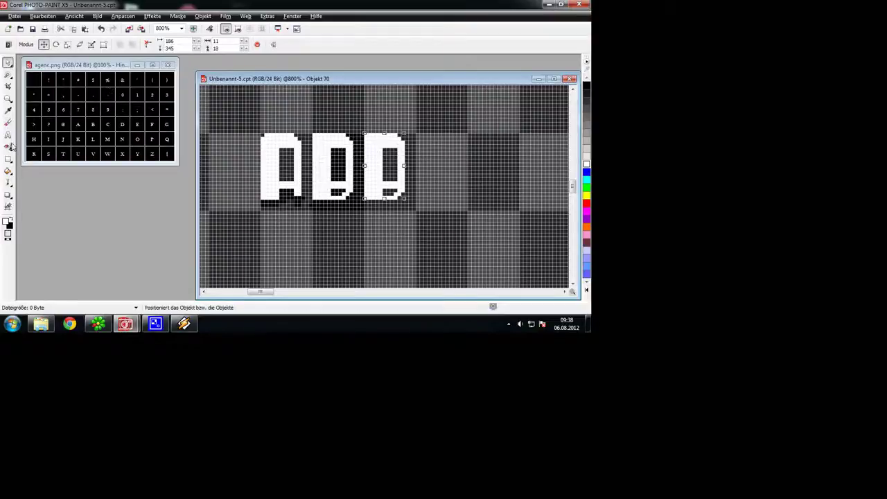
{"action": "left_click", "coordinate": [7, 122]}
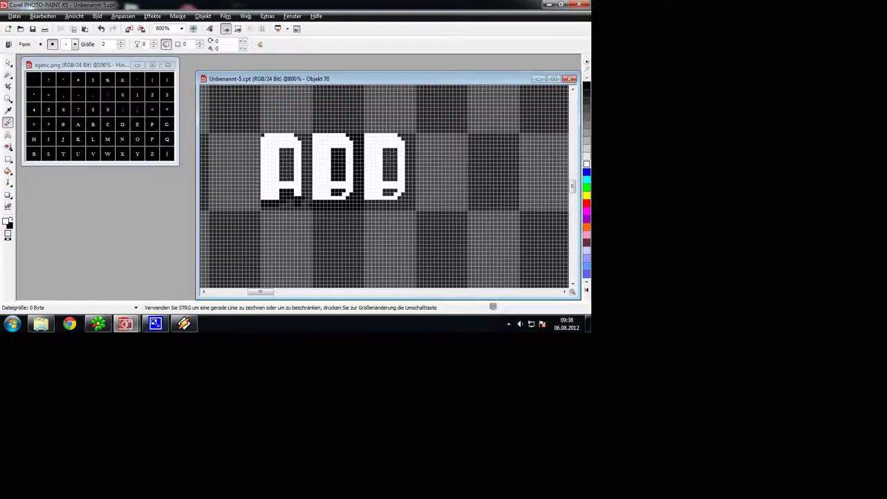
Step: Erase the middle of the copied B's right side and its lower bar to form a C, touching up the inner edges with white
{"action": "left_click_drag", "start_coordinate": [400, 154], "coordinate": [393, 184]}
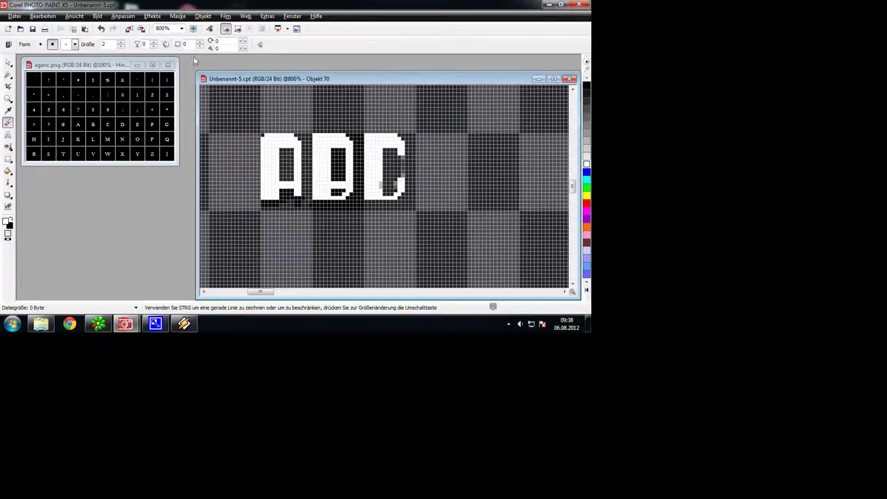
{"action": "left_click", "coordinate": [402, 160]}
{"action": "left_click", "coordinate": [401, 174]}
{"action": "left_click", "coordinate": [401, 173]}
{"action": "left_click", "coordinate": [8, 181]}
{"action": "left_click_drag", "start_coordinate": [396, 180], "coordinate": [383, 187]}
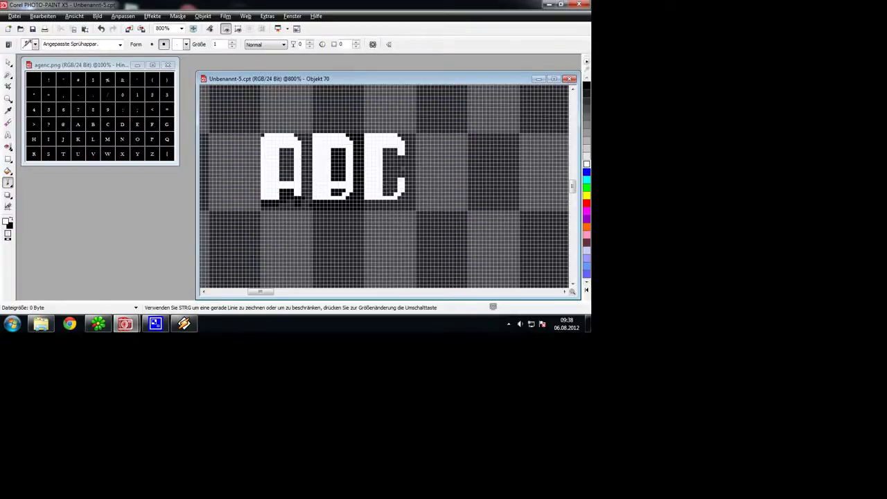
{"action": "scroll", "coordinate": [383, 189], "scroll_direction": "down", "scroll_amount": 1}
{"action": "scroll", "coordinate": [378, 183], "scroll_direction": "down", "scroll_amount": 2}
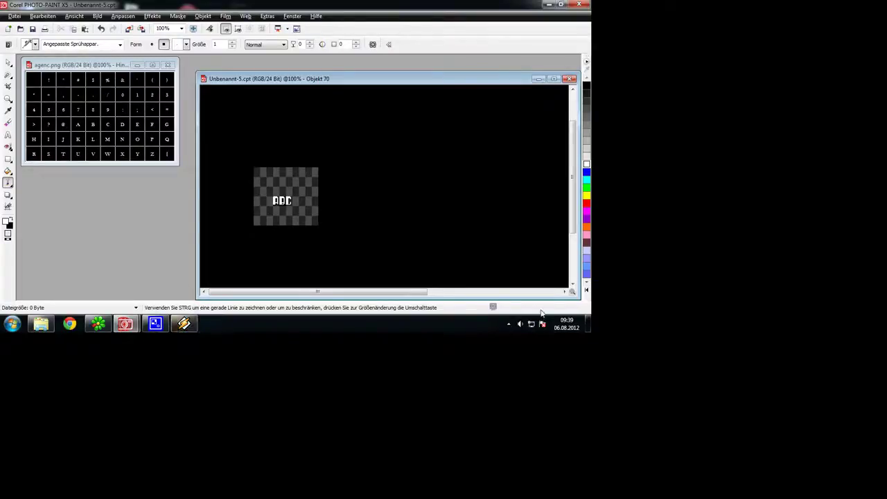
{"action": "left_click", "coordinate": [509, 323]}
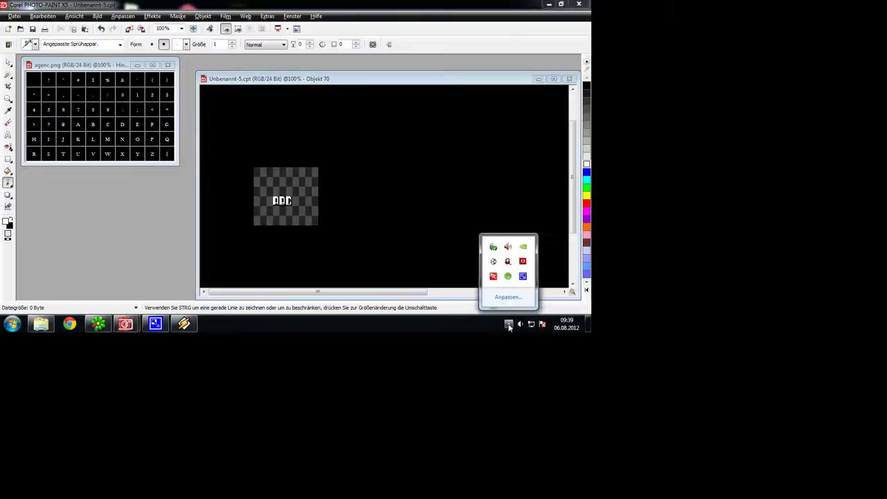
{"action": "right_click", "coordinate": [522, 277]}
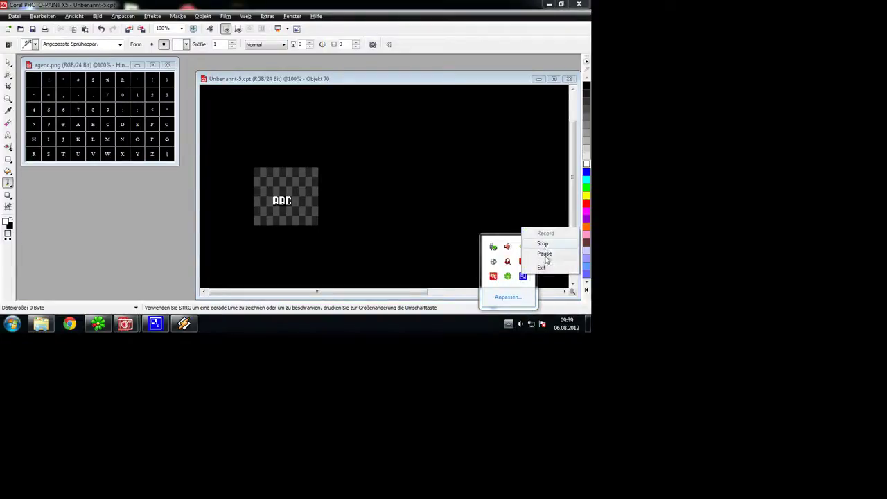
{"action": "left_click", "coordinate": [544, 253]}
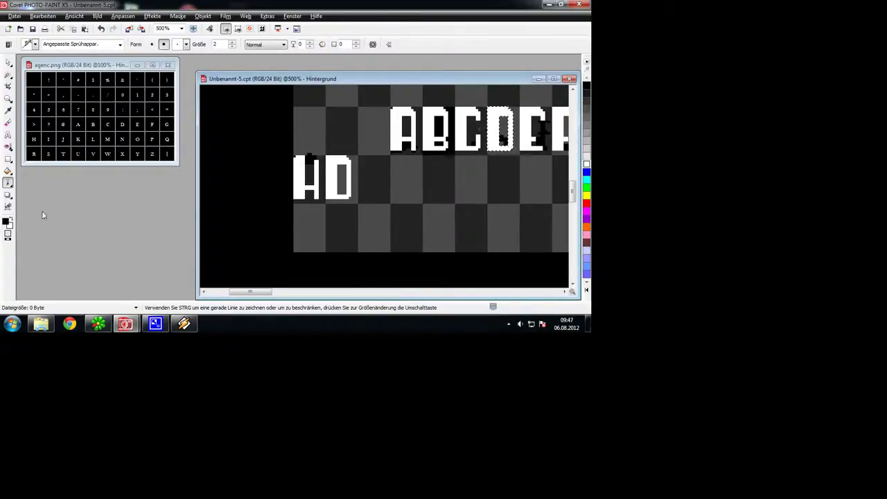
Step: With the mask removed, fill the counter of the D beside the H with white and cut a two-pixel black gap across it to form an I
{"action": "left_click", "coordinate": [13, 219]}
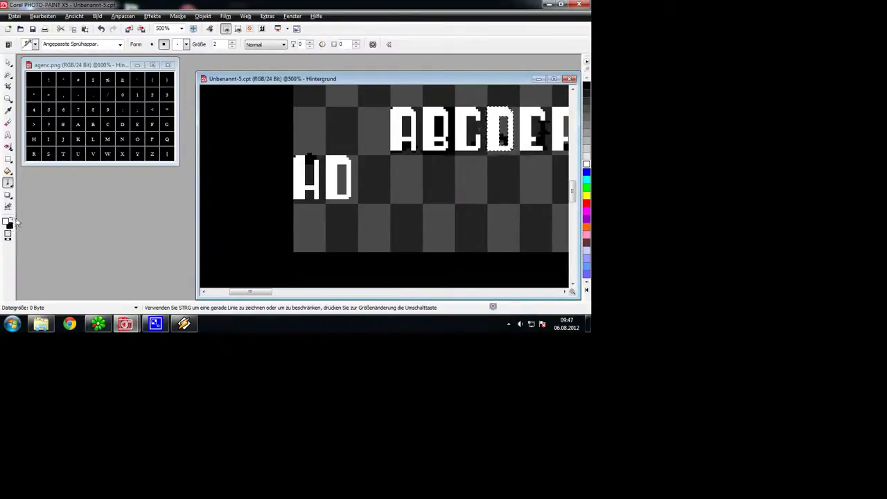
{"action": "left_click", "coordinate": [341, 169]}
{"action": "key", "text": "ctrl+shift+r"}
{"action": "left_click", "coordinate": [339, 173]}
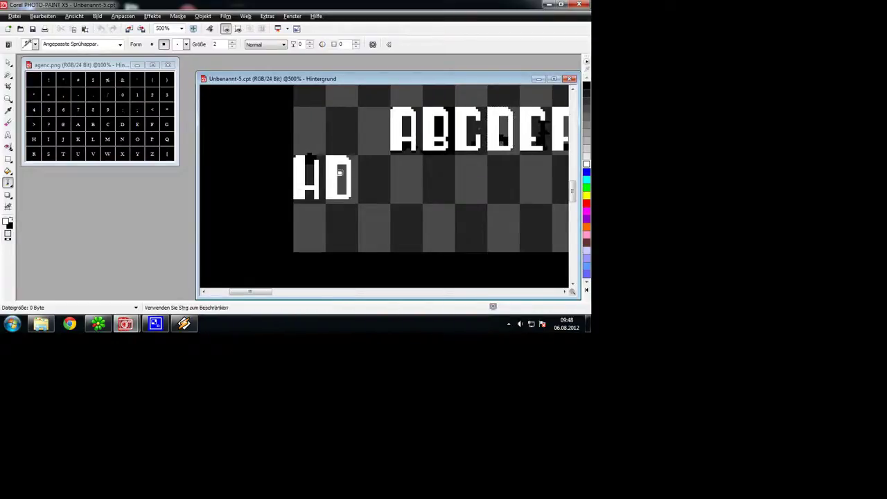
{"action": "mouse_move", "coordinate": [338, 168]}
{"action": "left_mouse_down"}
{"action": "mouse_move", "coordinate": [341, 191]}
{"action": "mouse_move", "coordinate": [338, 185]}
{"action": "left_mouse_up"}
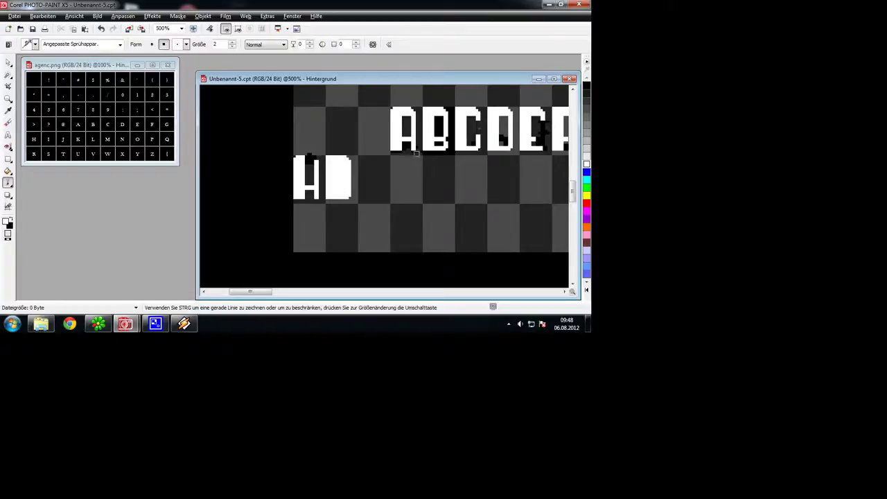
{"action": "left_click", "coordinate": [586, 84]}
{"action": "left_click_drag", "start_coordinate": [326, 169], "coordinate": [350, 169]}
Step: Copy the H's white shape into the third cell of its row at position 144, 366 and combine the copy with the background
{"action": "left_click", "coordinate": [8, 75]}
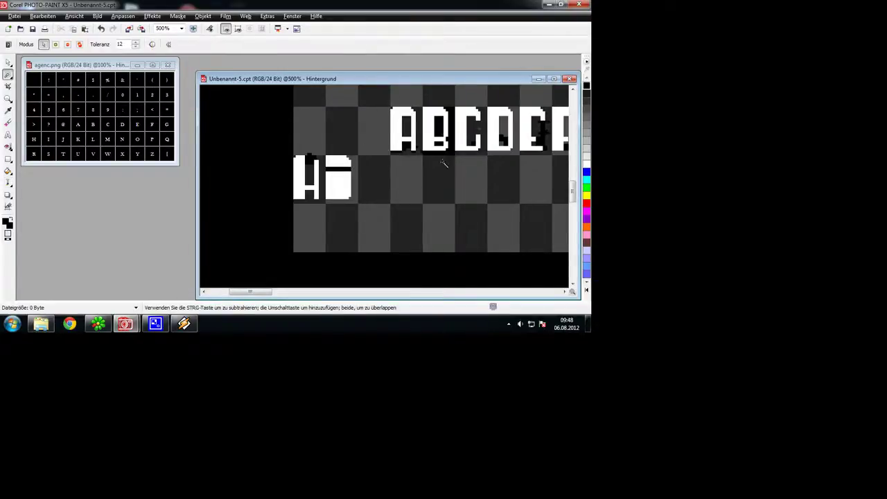
{"action": "left_click", "coordinate": [461, 145]}
{"action": "left_click", "coordinate": [304, 193]}
{"action": "key", "text": "ctrl+c"}
{"action": "key", "text": "ctrl+v"}
{"action": "left_click_drag", "start_coordinate": [306, 181], "coordinate": [367, 183]}
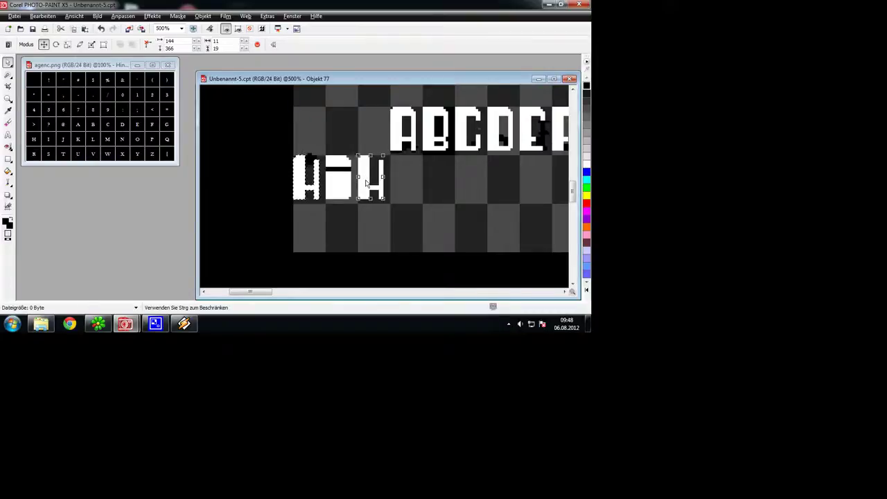
{"action": "key", "text": "ctrl+Down"}
{"action": "key", "text": "ctrl+shift+r"}
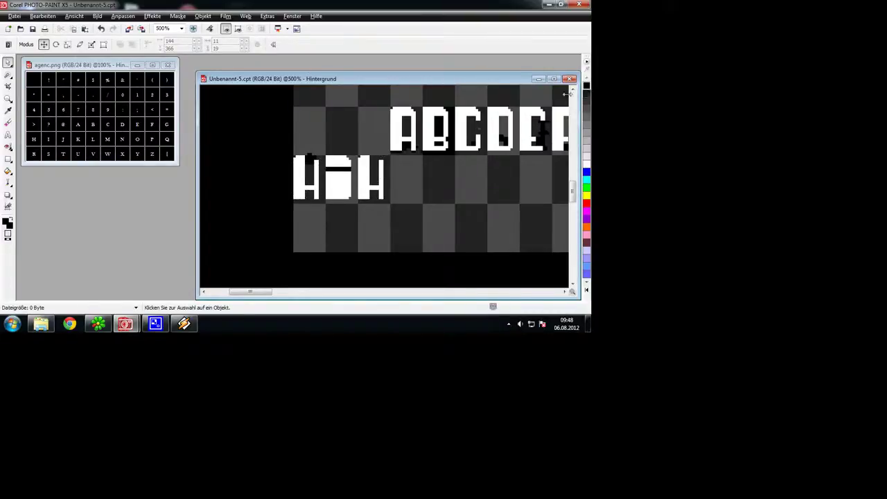
Step: Black out the upper part of the copied H's left side and crossbar in the third cell, leaving a J shape
{"action": "left_click", "coordinate": [8, 181]}
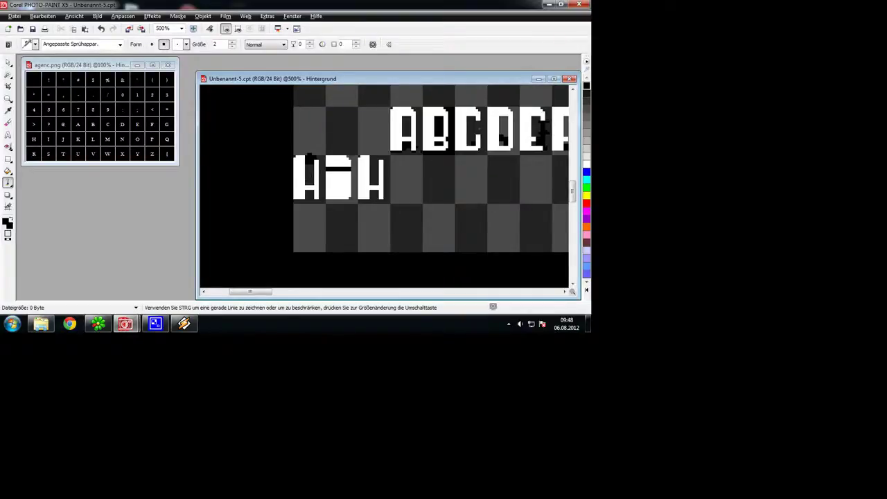
{"action": "left_click", "coordinate": [586, 164]}
{"action": "left_click_drag", "start_coordinate": [374, 197], "coordinate": [379, 195]}
{"action": "left_click", "coordinate": [586, 86]}
{"action": "left_click", "coordinate": [376, 188]}
{"action": "mouse_move", "coordinate": [357, 183]}
{"action": "left_mouse_down"}
{"action": "mouse_move", "coordinate": [369, 159]}
{"action": "mouse_move", "coordinate": [361, 158]}
{"action": "mouse_move", "coordinate": [363, 180]}
{"action": "left_mouse_up"}
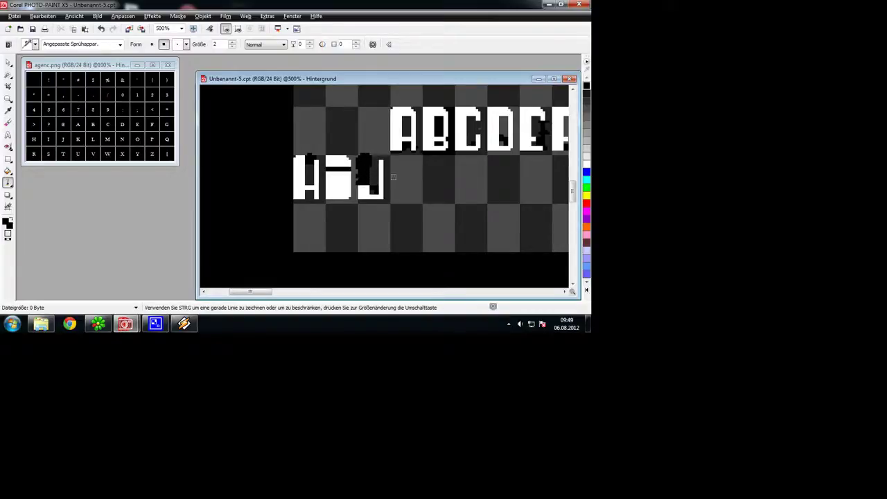
Step: Touch up the top of the J's stem with white so that it forms a short serif
{"action": "left_click", "coordinate": [586, 164]}
{"action": "scroll", "coordinate": [285, 207], "scroll_direction": "down", "scroll_amount": 4}
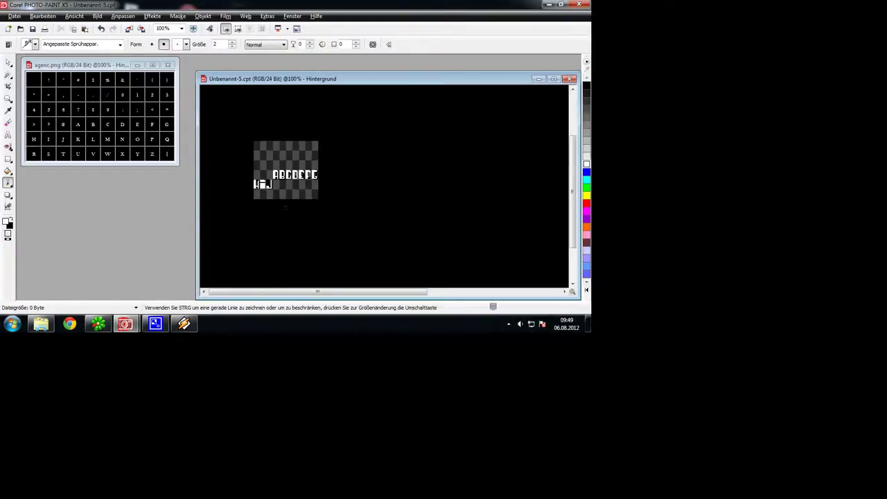
{"action": "scroll", "coordinate": [319, 184], "scroll_direction": "up", "scroll_amount": 4}
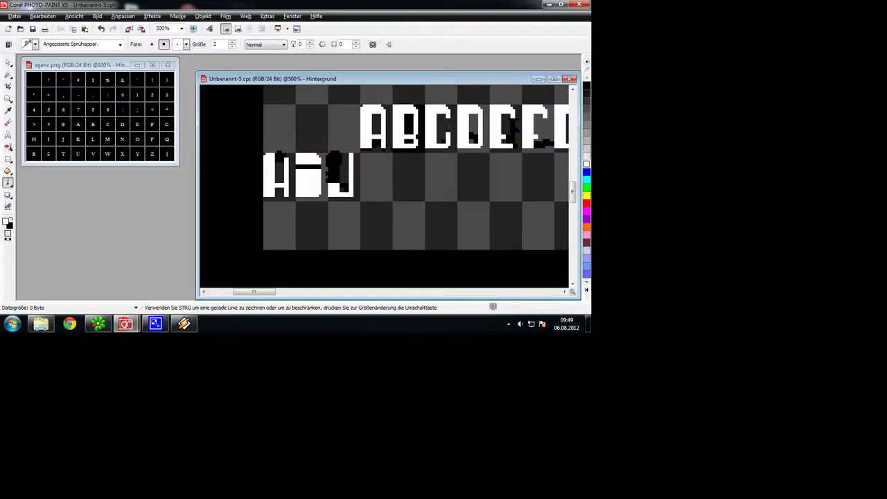
{"action": "left_click_drag", "start_coordinate": [352, 155], "coordinate": [350, 155]}
Step: Copy the H's white shape into the fourth cell of its row at position 158, 366 and combine it with the background
{"action": "left_click", "coordinate": [7, 74]}
{"action": "left_click", "coordinate": [276, 187]}
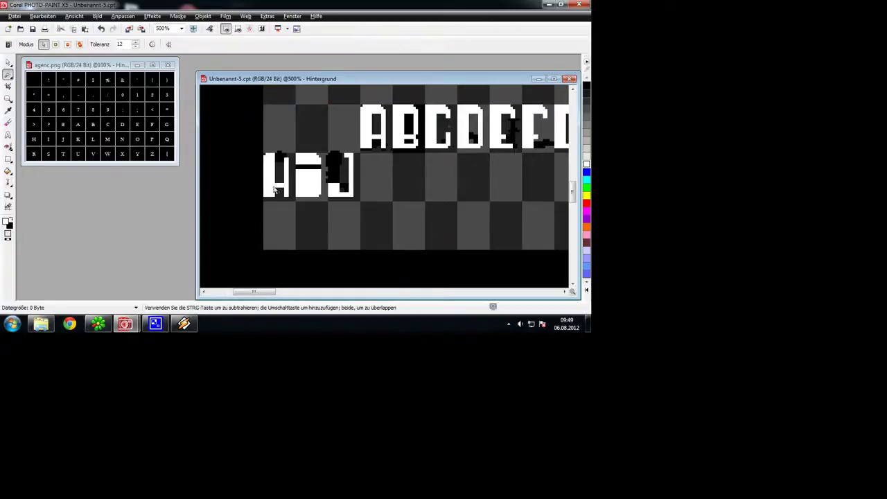
{"action": "left_click", "coordinate": [85, 28]}
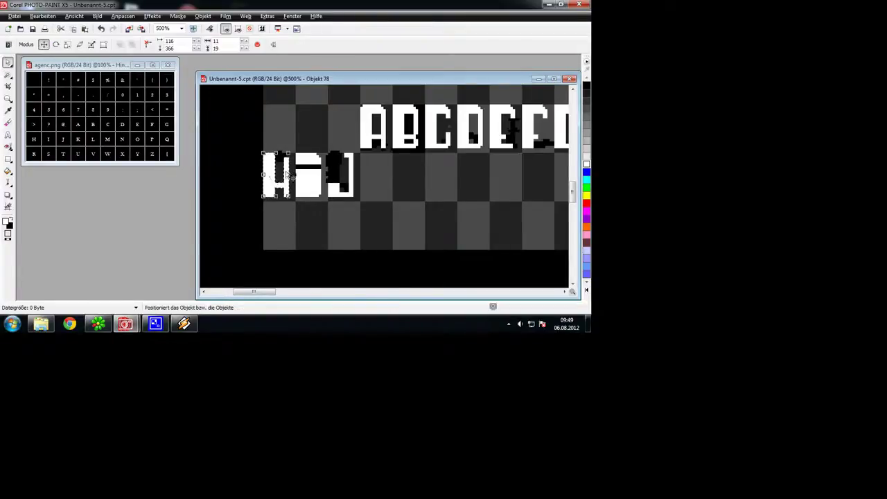
{"action": "left_click_drag", "start_coordinate": [276, 174], "coordinate": [365, 173]}
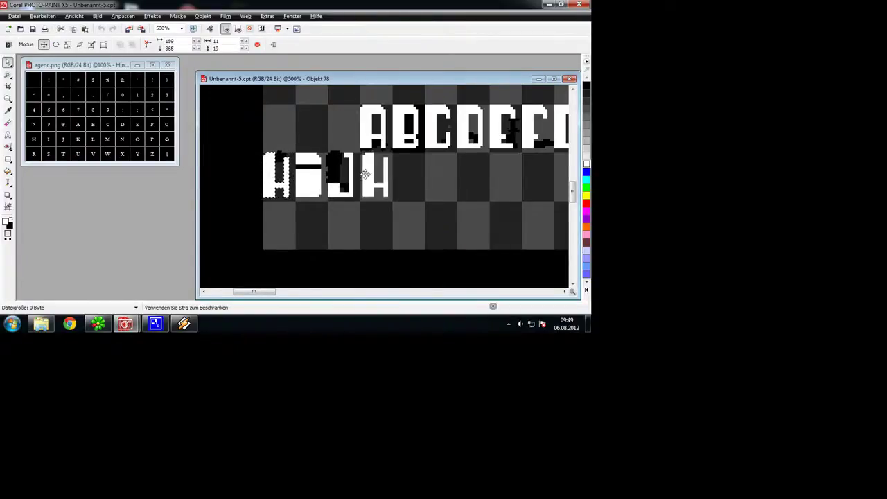
{"action": "left_click", "coordinate": [200, 131]}
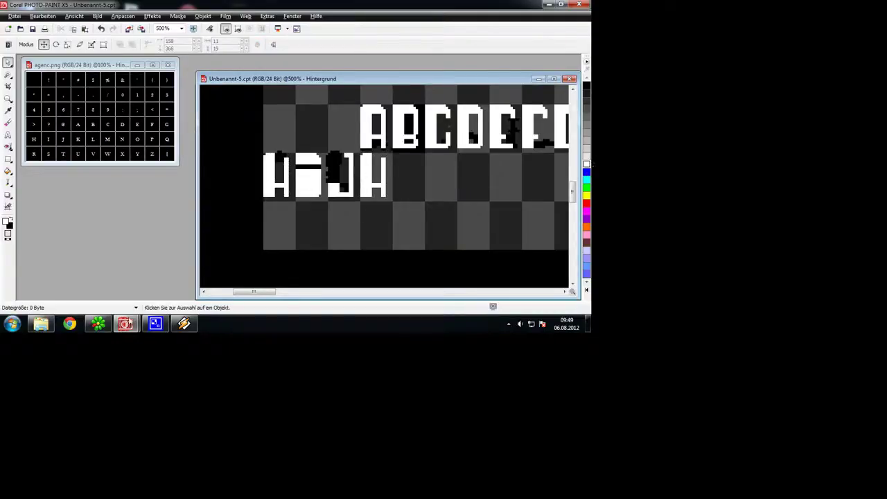
Step: Switch to Winamp, skip to the next track and return to the font sheet
{"action": "left_click", "coordinate": [184, 323]}
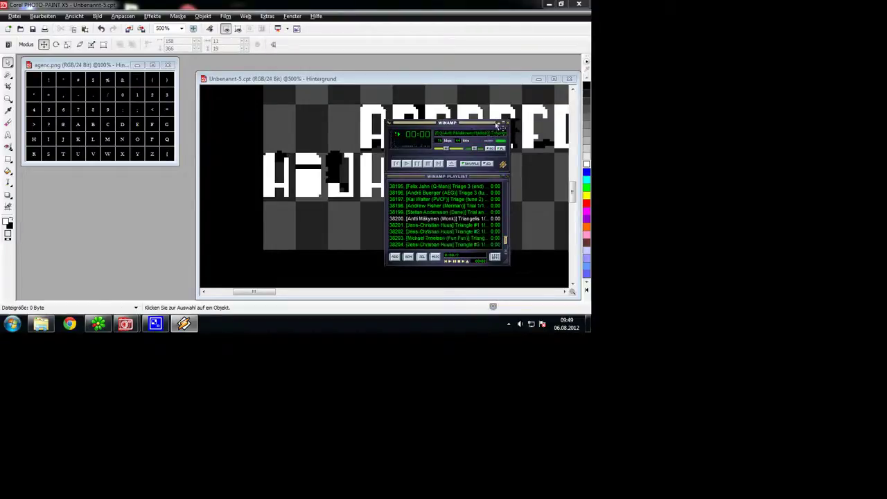
{"action": "left_click", "coordinate": [441, 163]}
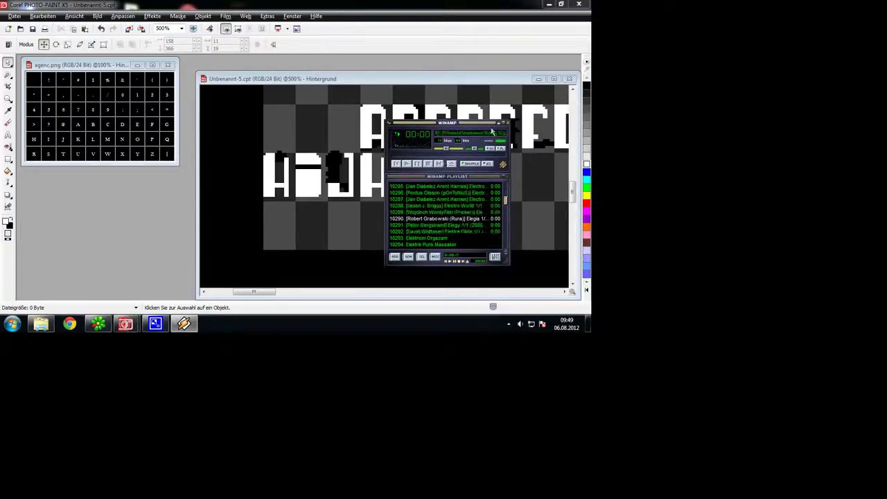
{"action": "left_click", "coordinate": [418, 193]}
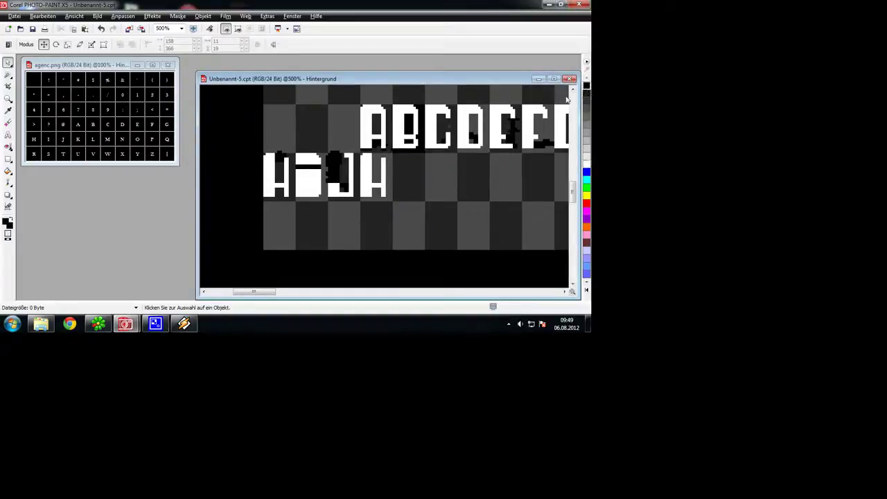
Step: Cut black notches into the right side of the copied H beside the J to form a K, and set the paint color to white
{"action": "left_click", "coordinate": [8, 183]}
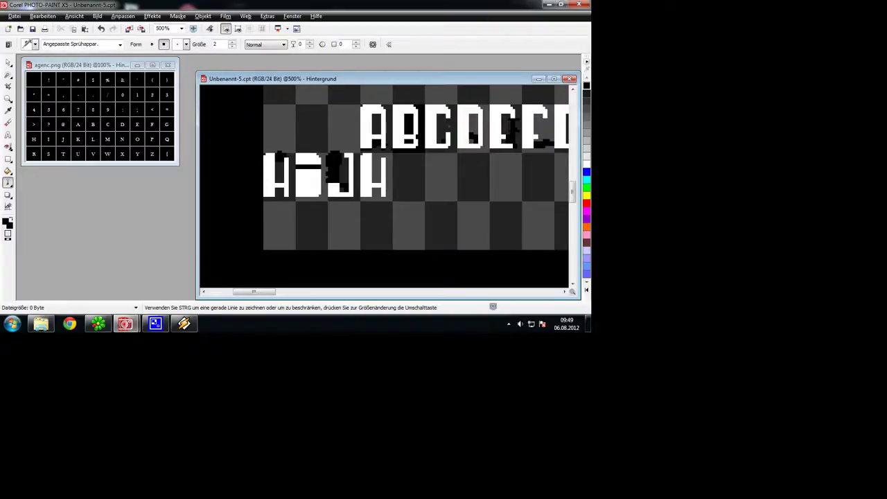
{"action": "left_click", "coordinate": [384, 185]}
{"action": "left_click", "coordinate": [383, 197]}
{"action": "left_click", "coordinate": [586, 164]}
{"action": "scroll", "coordinate": [327, 178], "scroll_direction": "down", "scroll_amount": 4}
{"action": "scroll", "coordinate": [291, 193], "scroll_direction": "up", "scroll_amount": 3}
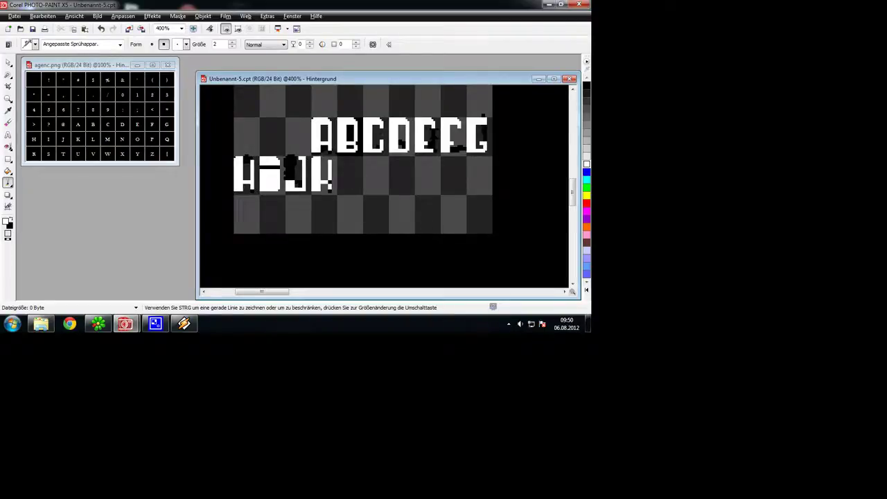
Step: Copy the B's white shape into the cell after the K at position 172, 366 and combine it with the background
{"action": "left_click", "coordinate": [7, 76]}
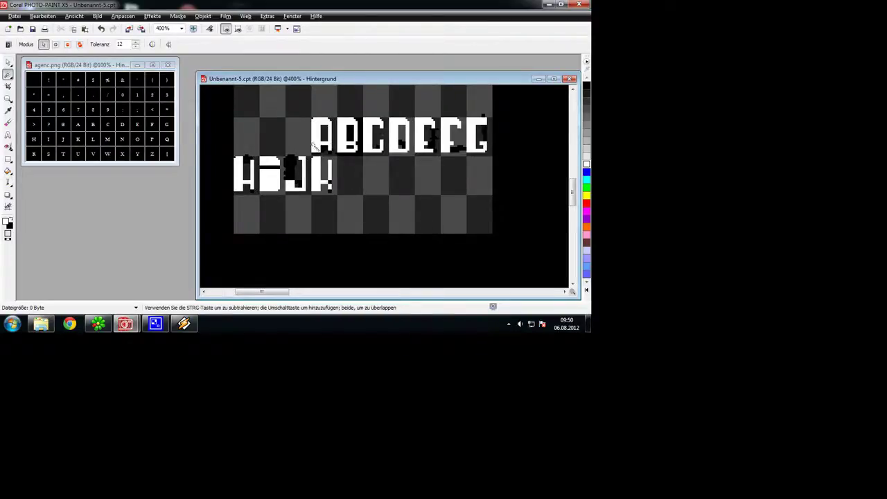
{"action": "left_click", "coordinate": [342, 146]}
{"action": "left_click", "coordinate": [83, 29]}
{"action": "left_click_drag", "start_coordinate": [344, 144], "coordinate": [344, 181]}
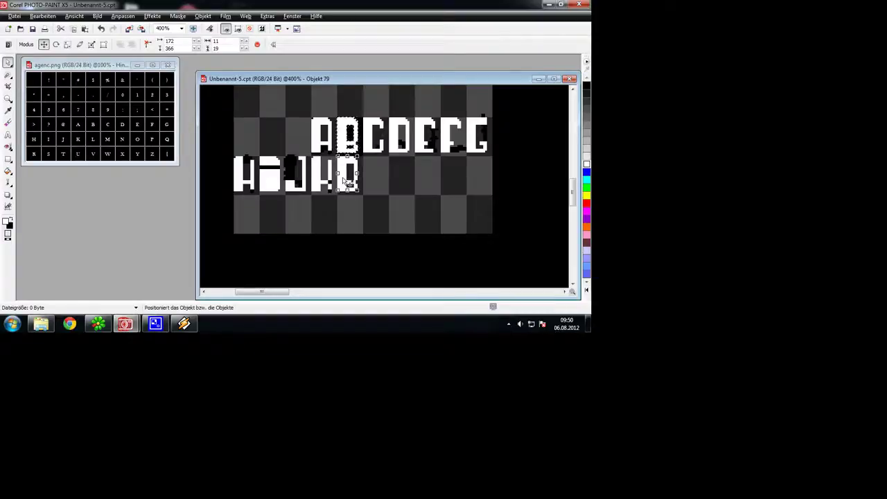
{"action": "key", "text": "ctrl+shift+r"}
{"action": "key", "text": "ctrl+Down"}
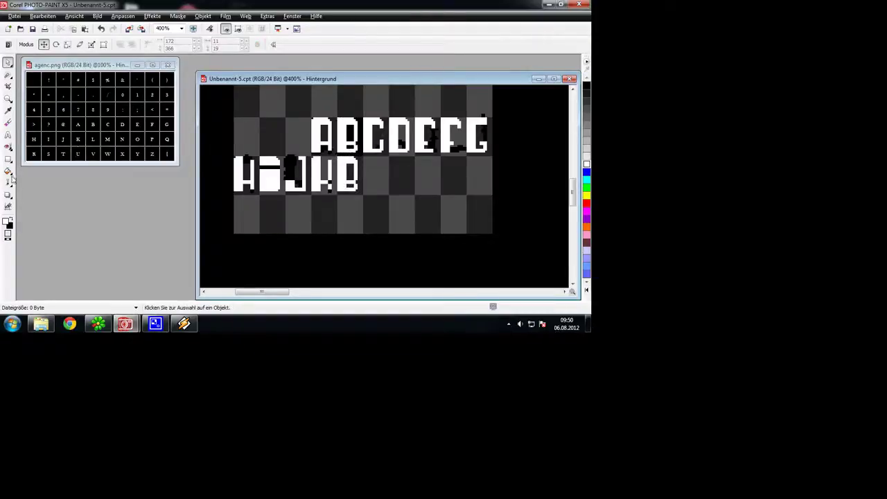
Step: Black out the right side of the copied B above its base to form an L, undoing one misplaced stroke
{"action": "left_click", "coordinate": [8, 181]}
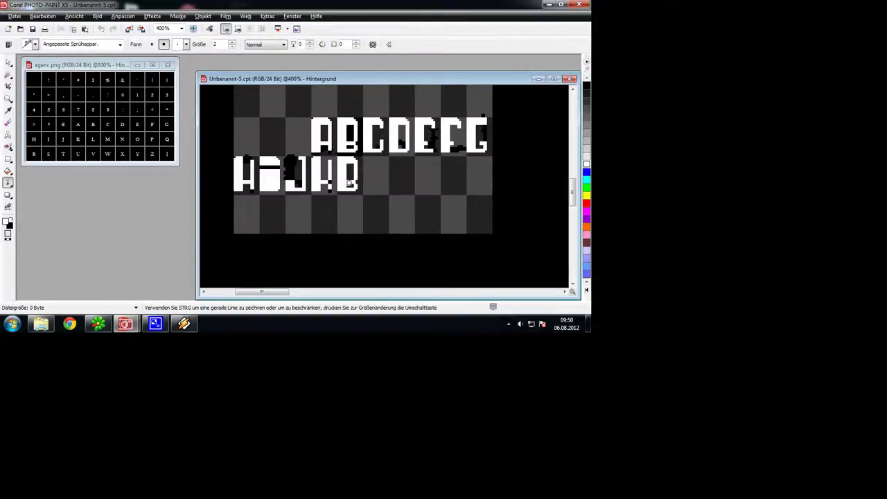
{"action": "left_click", "coordinate": [586, 83]}
{"action": "left_click", "coordinate": [359, 183]}
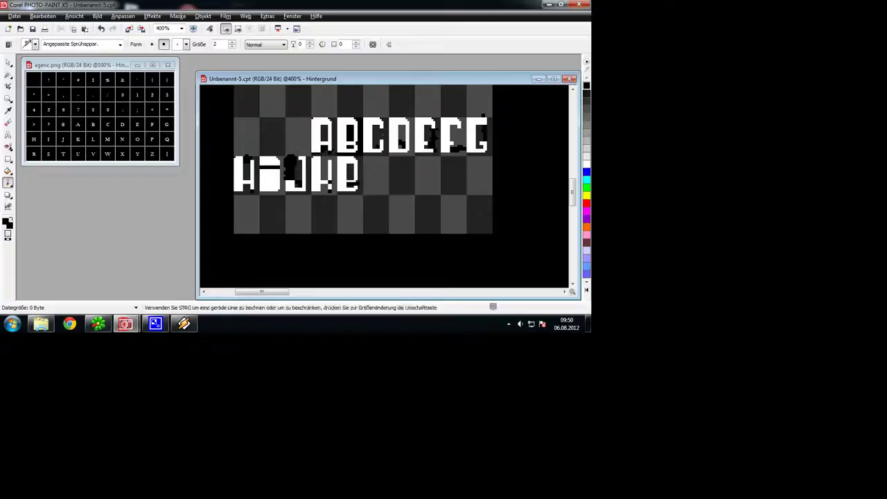
{"action": "left_click", "coordinate": [356, 185]}
{"action": "left_click", "coordinate": [101, 28]}
{"action": "left_click_drag", "start_coordinate": [355, 184], "coordinate": [354, 160]}
{"action": "left_click", "coordinate": [513, 327]}
{"action": "right_click", "coordinate": [522, 276]}
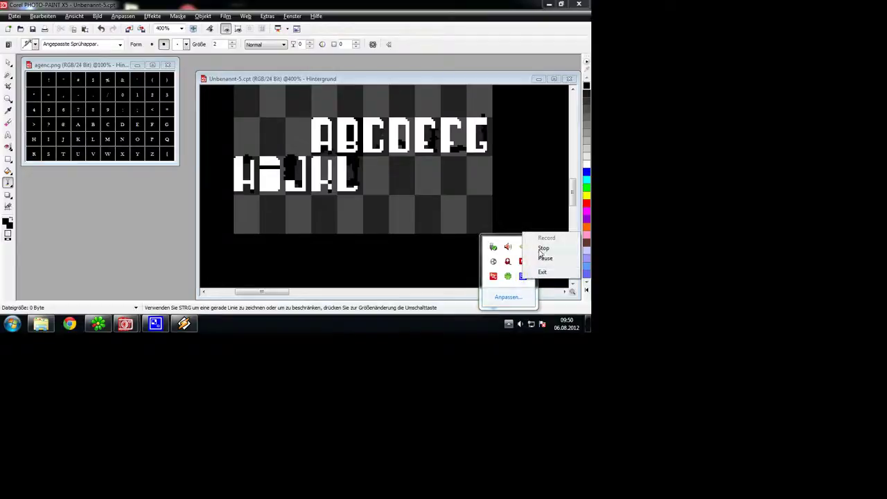
{"action": "left_click", "coordinate": [545, 258]}
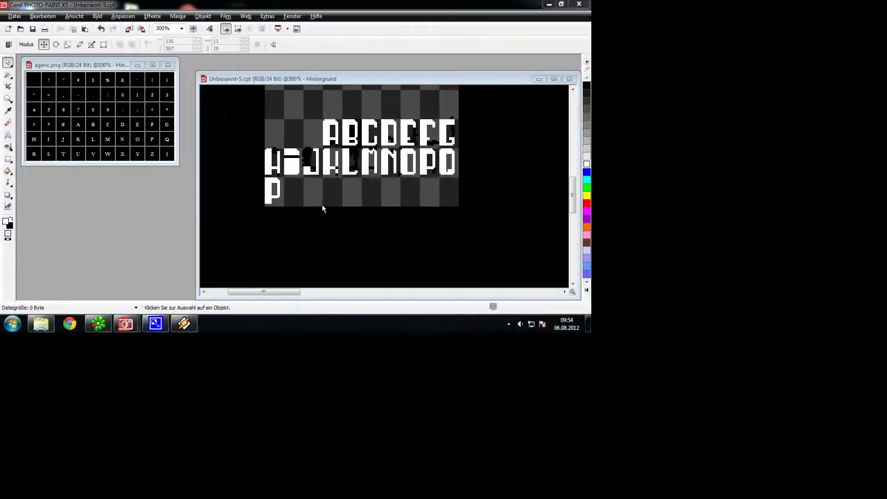
Step: Turn the P in the last row into an R by painting a white leg and cutting black notches beside it
{"action": "scroll", "coordinate": [314, 217], "scroll_direction": "up", "scroll_amount": 2}
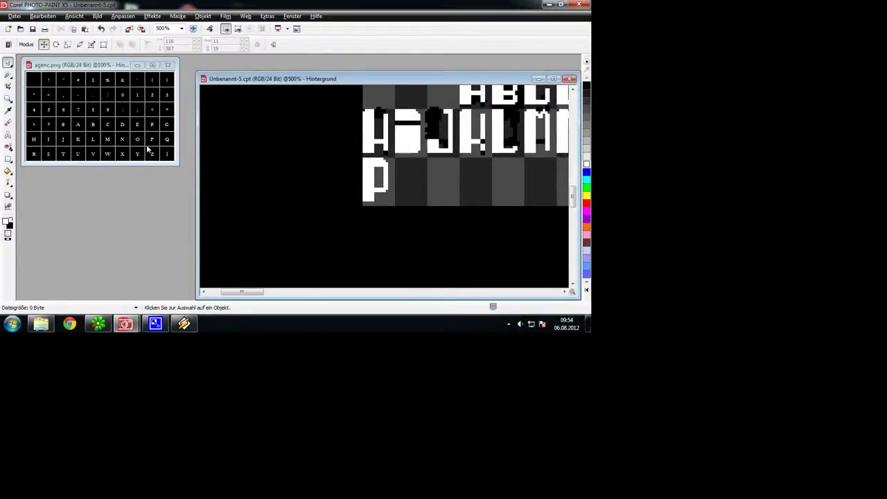
{"action": "left_click", "coordinate": [8, 182]}
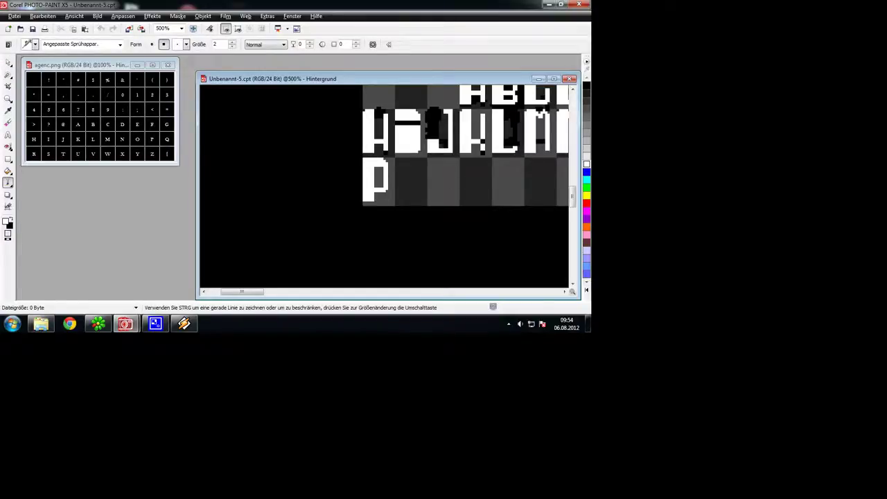
{"action": "left_click_drag", "start_coordinate": [386, 193], "coordinate": [387, 203]}
{"action": "left_click", "coordinate": [586, 86]}
{"action": "left_click", "coordinate": [387, 201]}
{"action": "left_click", "coordinate": [386, 191]}
Step: Examine the letters A to R at actual size and enlarged
{"action": "scroll", "coordinate": [486, 171], "scroll_direction": "down", "scroll_amount": 1}
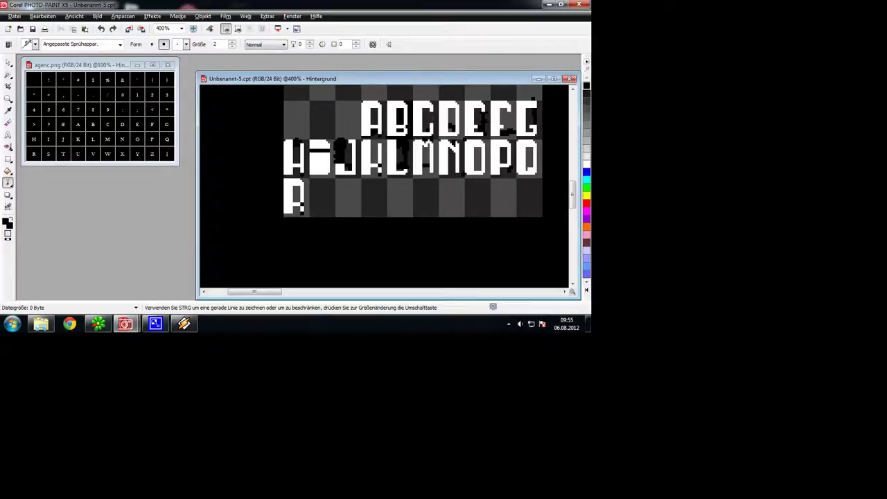
{"action": "scroll", "coordinate": [405, 126], "scroll_direction": "up", "scroll_amount": 1}
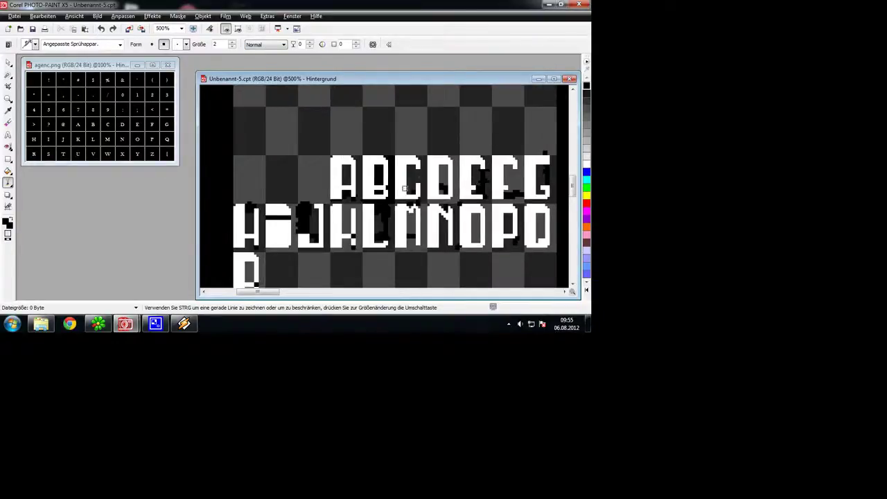
{"action": "scroll", "coordinate": [387, 188], "scroll_direction": "down", "scroll_amount": 3}
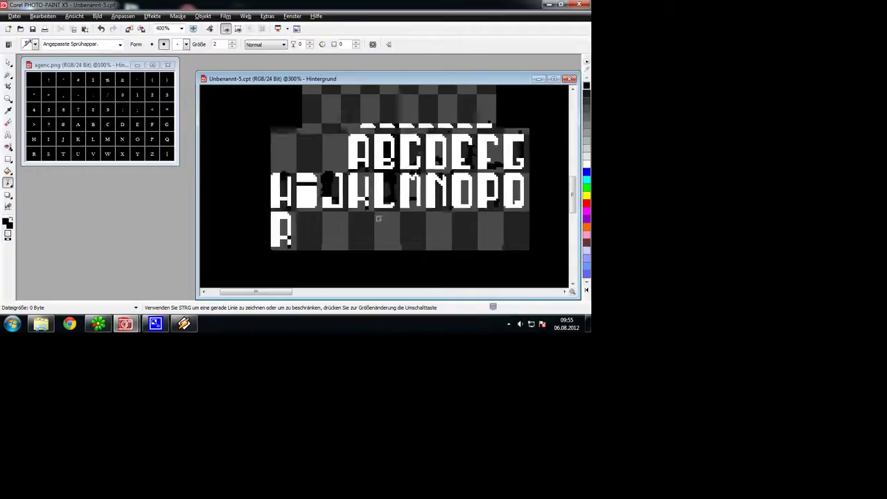
{"action": "scroll", "coordinate": [387, 198], "scroll_direction": "down", "scroll_amount": 1}
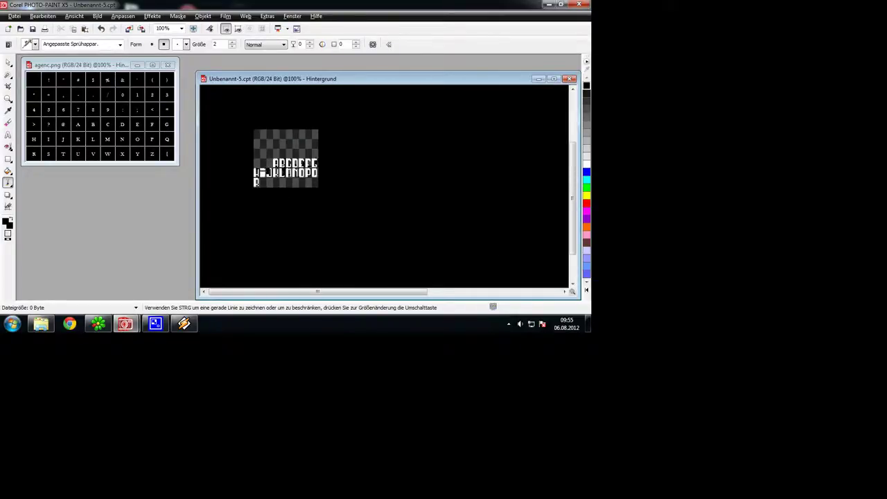
{"action": "scroll", "coordinate": [466, 120], "scroll_direction": "up", "scroll_amount": 2}
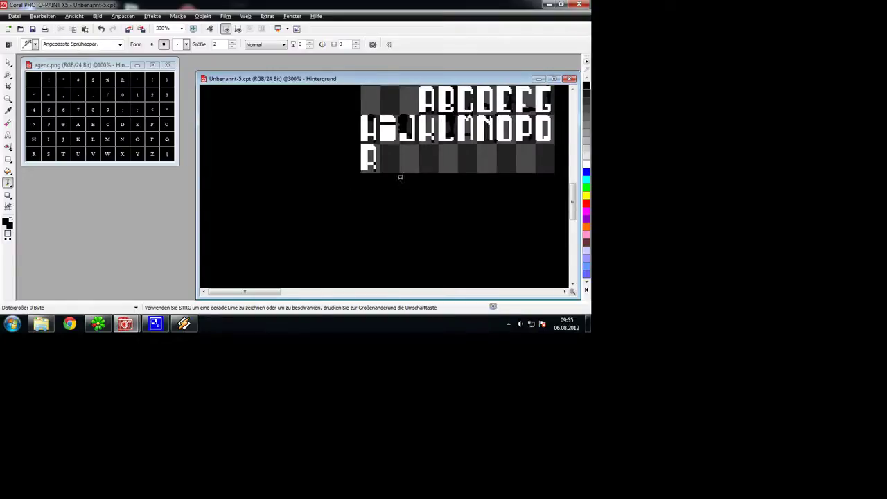
{"action": "scroll", "coordinate": [399, 177], "scroll_direction": "up", "scroll_amount": 2}
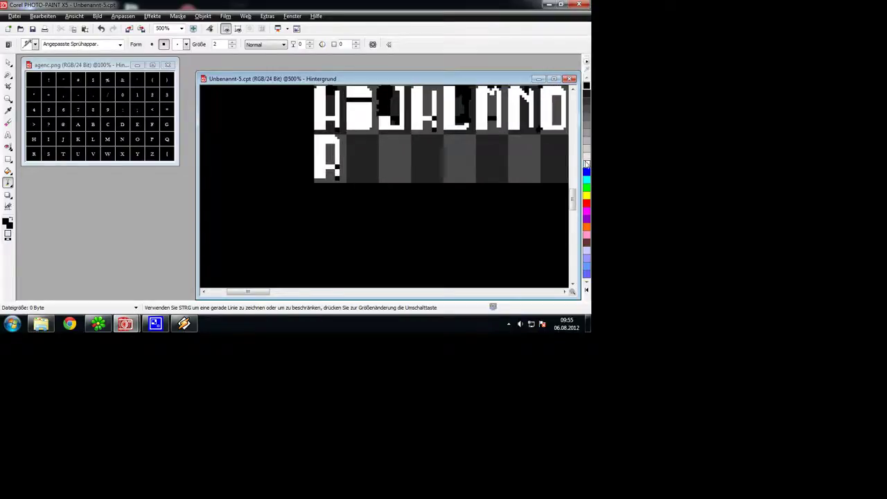
Step: Copy the B's white shape into the cell after the R at position 130, 387 and combine it with the background
{"action": "left_click", "coordinate": [586, 163]}
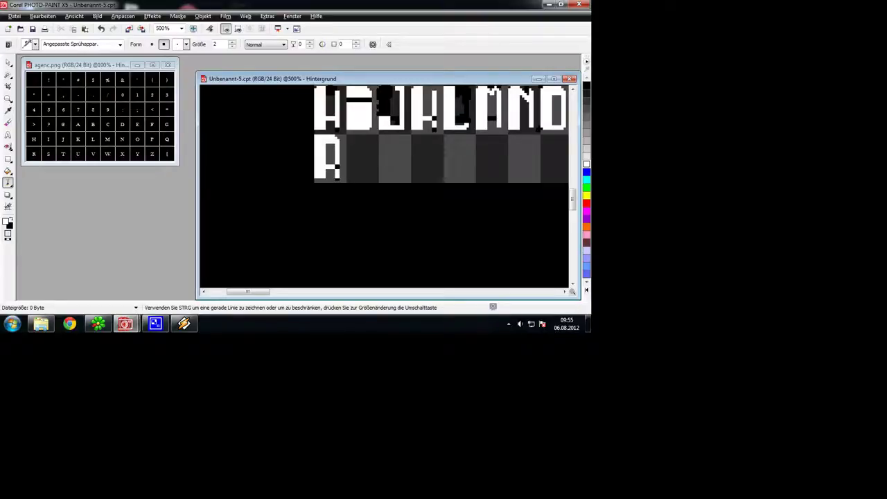
{"action": "scroll", "coordinate": [386, 163], "scroll_direction": "down", "scroll_amount": 1}
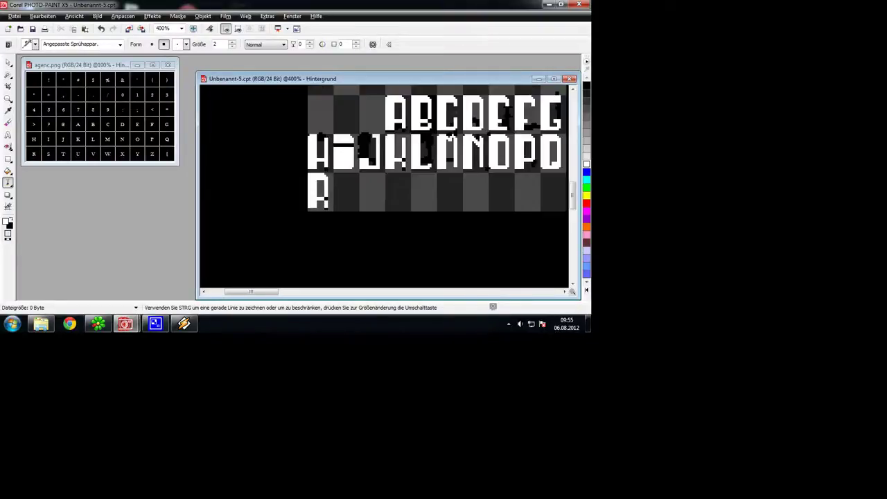
{"action": "left_click", "coordinate": [8, 75]}
{"action": "left_click", "coordinate": [417, 116]}
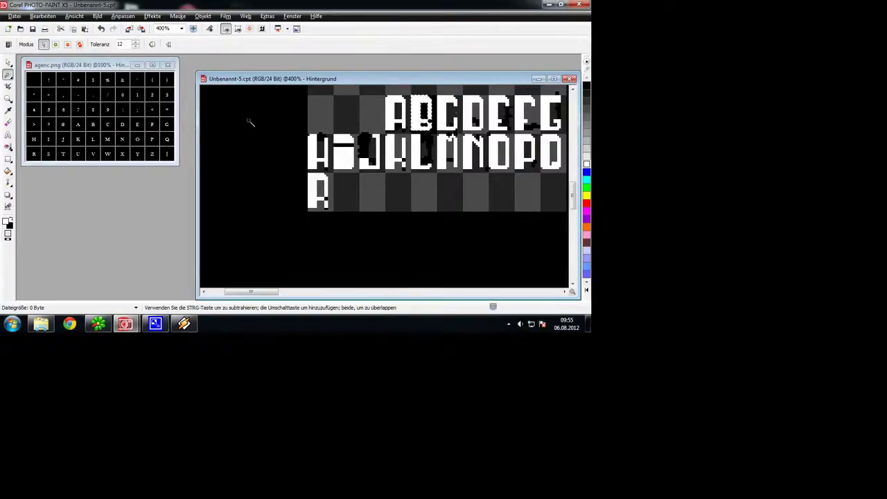
{"action": "left_click", "coordinate": [84, 28]}
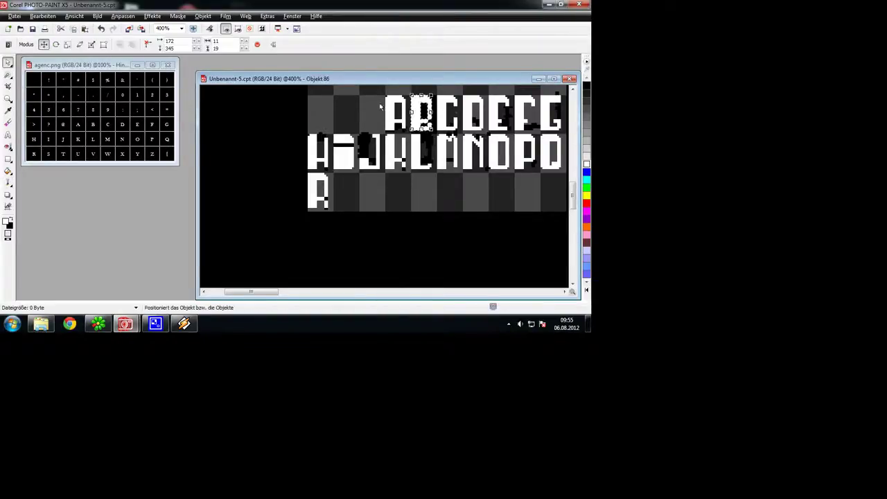
{"action": "left_click_drag", "start_coordinate": [419, 114], "coordinate": [339, 198]}
{"action": "scroll", "coordinate": [355, 198], "scroll_direction": "up", "scroll_amount": 1}
{"action": "scroll", "coordinate": [385, 188], "scroll_direction": "up", "scroll_amount": 1}
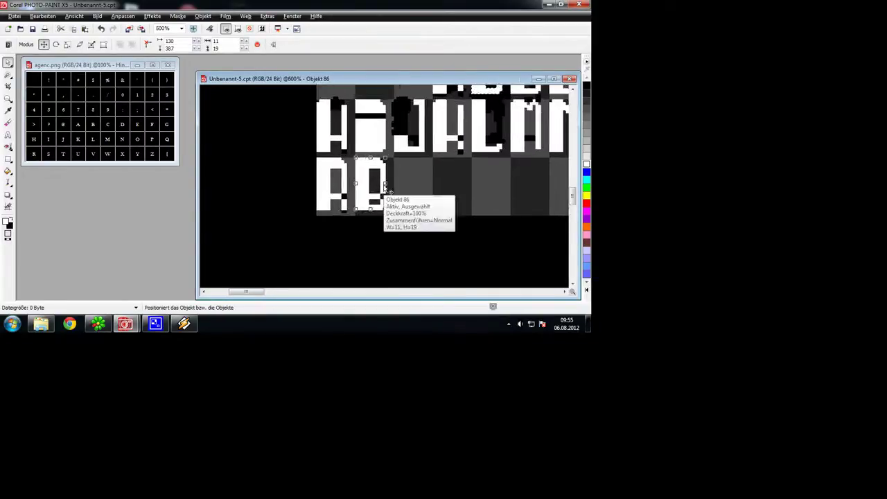
{"action": "left_click", "coordinate": [392, 191]}
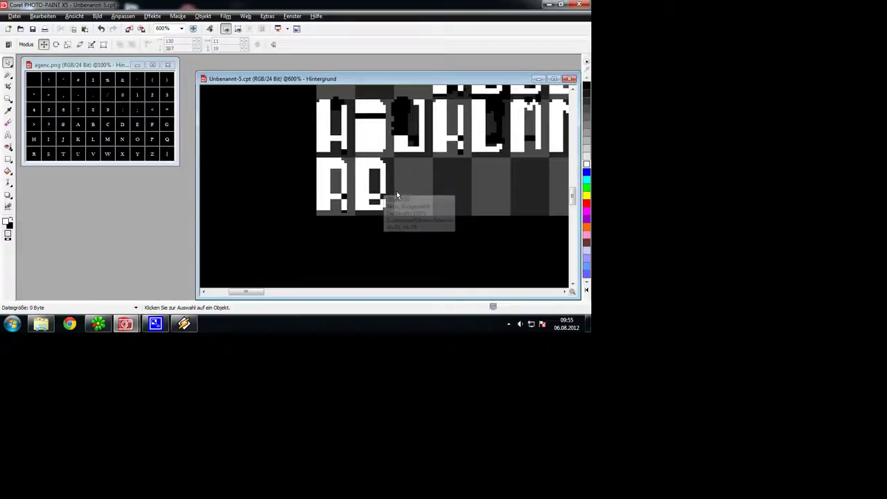
{"action": "scroll", "coordinate": [387, 197], "scroll_direction": "up", "scroll_amount": 1}
{"action": "scroll", "coordinate": [421, 174], "scroll_direction": "down", "scroll_amount": 1}
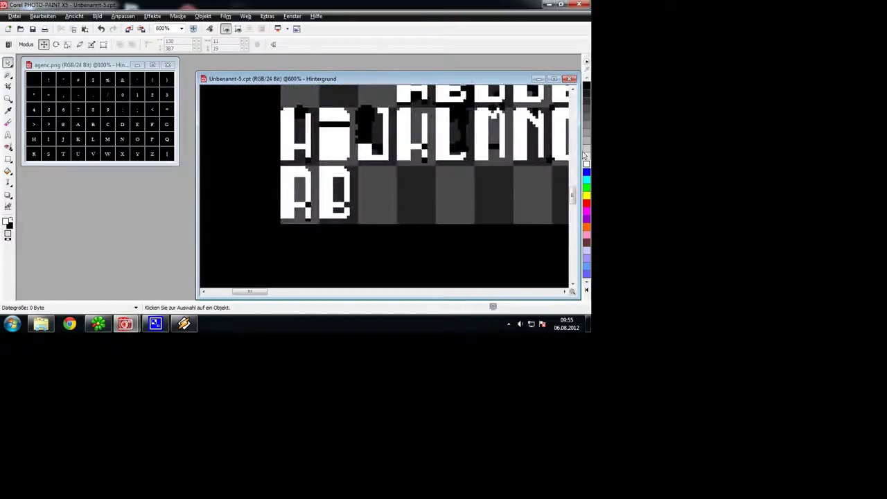
Step: Reshape the copied B after the R into an S by blacking out its upper right side and lower left gap, undoing misplaced strokes
{"action": "left_click", "coordinate": [9, 182]}
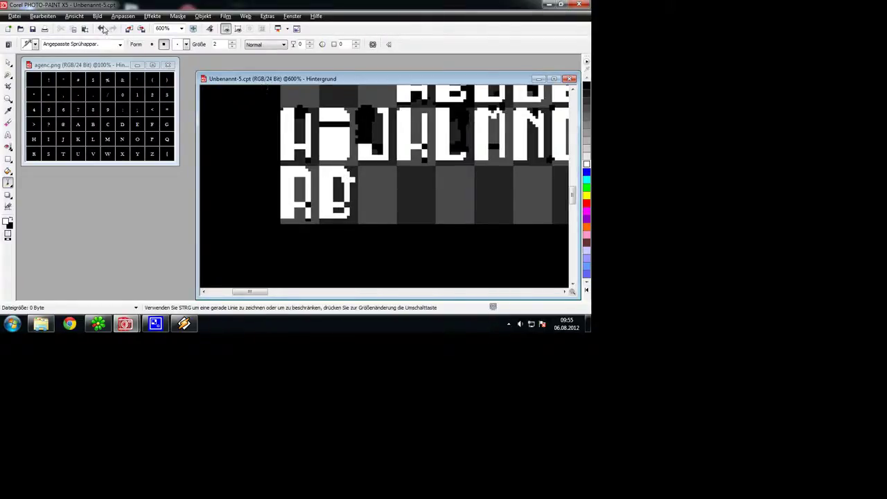
{"action": "left_click", "coordinate": [587, 97]}
{"action": "left_click_drag", "start_coordinate": [345, 179], "coordinate": [344, 198]}
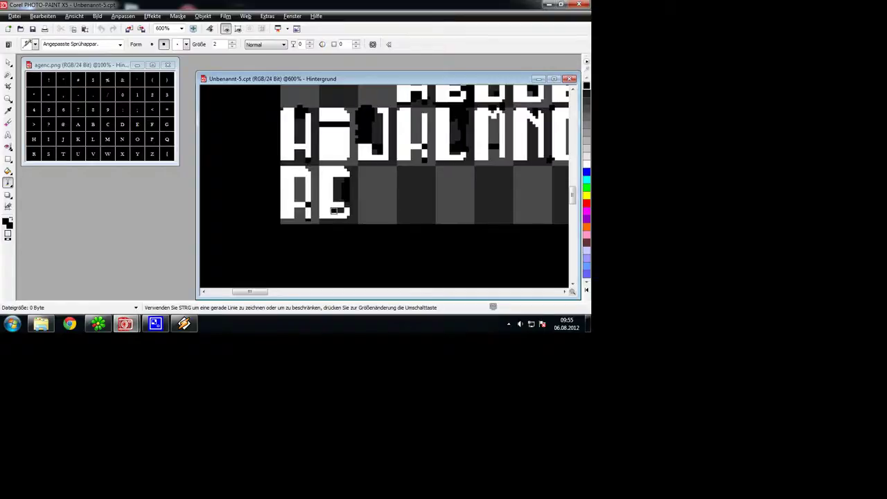
{"action": "left_click_drag", "start_coordinate": [333, 211], "coordinate": [322, 211]}
{"action": "left_click", "coordinate": [586, 163]}
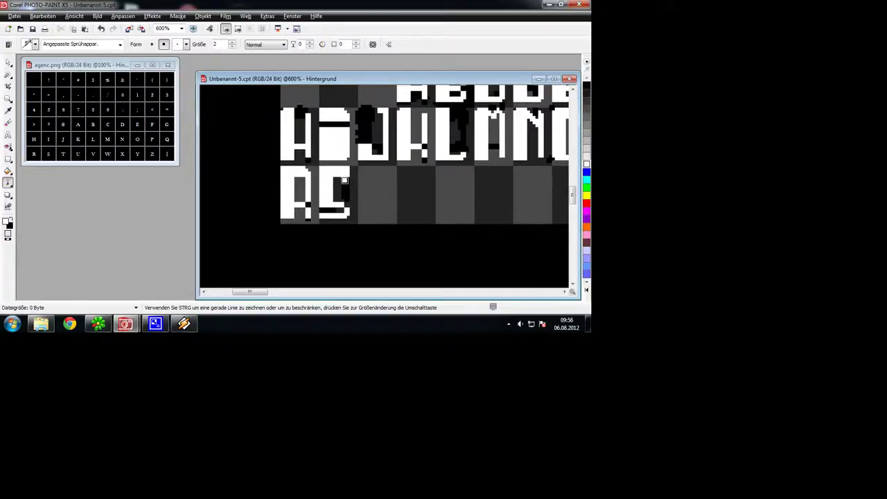
{"action": "key", "text": "ctrl+z"}
{"action": "left_click", "coordinate": [329, 214]}
{"action": "left_click", "coordinate": [347, 206]}
{"action": "key", "text": "ctrl+z"}
{"action": "left_click", "coordinate": [350, 203]}
Step: Black out the leftover white at the lower left of the S and check the letter at actual size
{"action": "scroll", "coordinate": [352, 221], "scroll_direction": "down", "scroll_amount": 1}
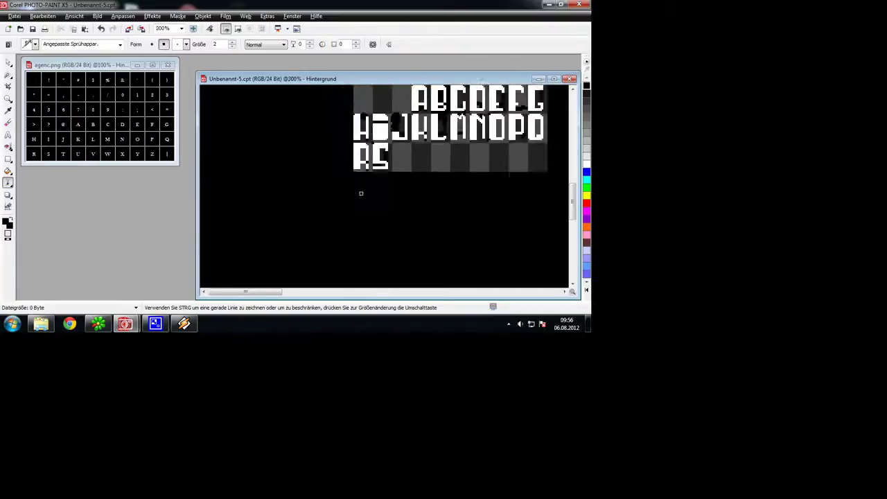
{"action": "scroll", "coordinate": [361, 193], "scroll_direction": "down", "scroll_amount": 2}
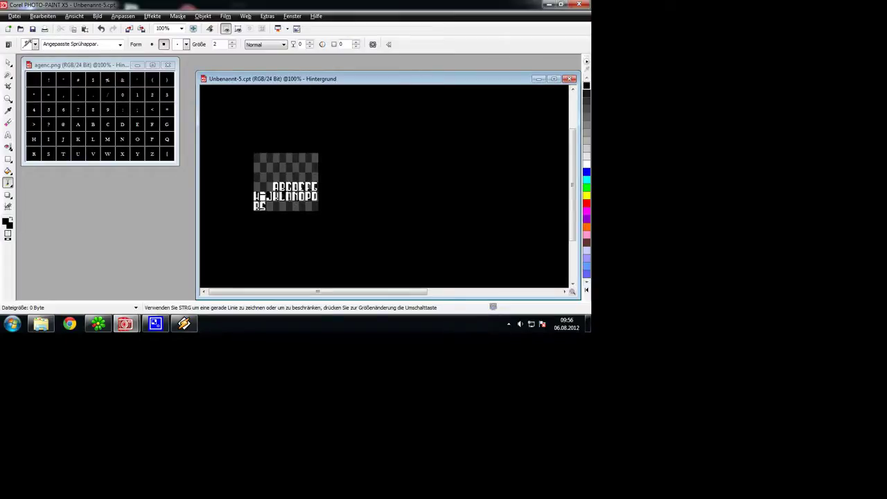
{"action": "scroll", "coordinate": [334, 204], "scroll_direction": "up", "scroll_amount": 3}
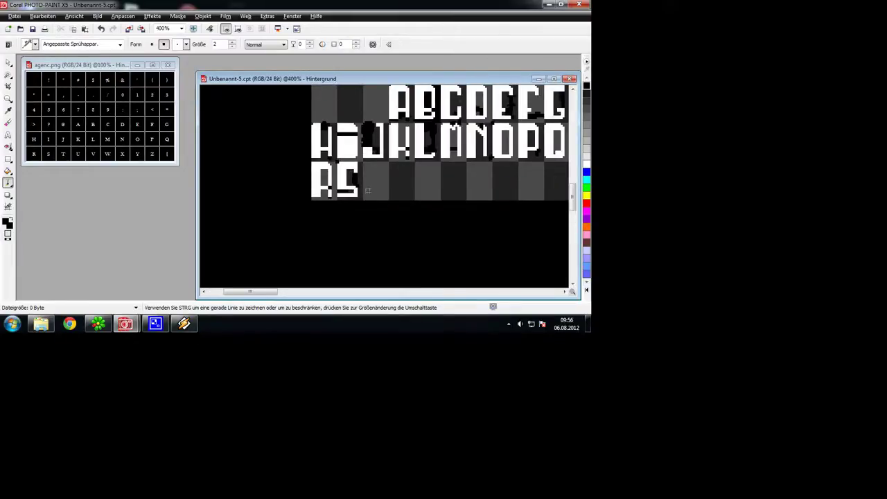
{"action": "scroll", "coordinate": [368, 190], "scroll_direction": "up", "scroll_amount": 2}
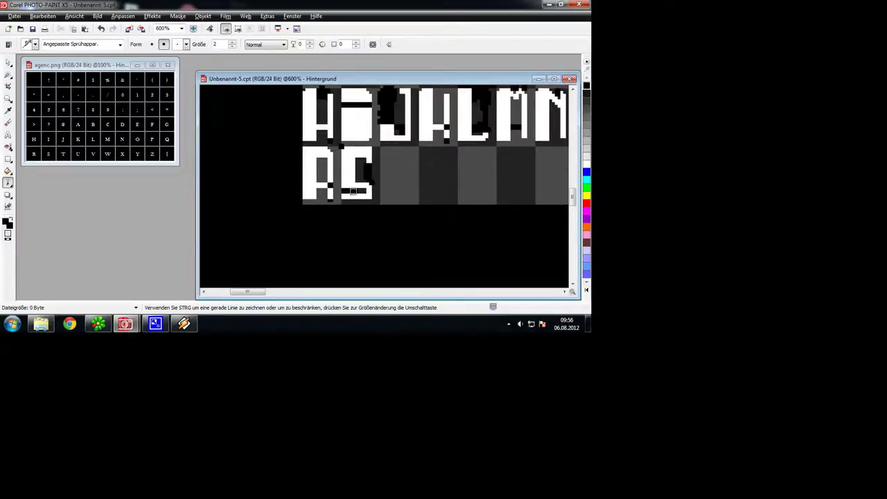
{"action": "left_click", "coordinate": [352, 197]}
{"action": "left_click_drag", "start_coordinate": [352, 197], "coordinate": [348, 195]}
{"action": "scroll", "coordinate": [385, 186], "scroll_direction": "down", "scroll_amount": 5}
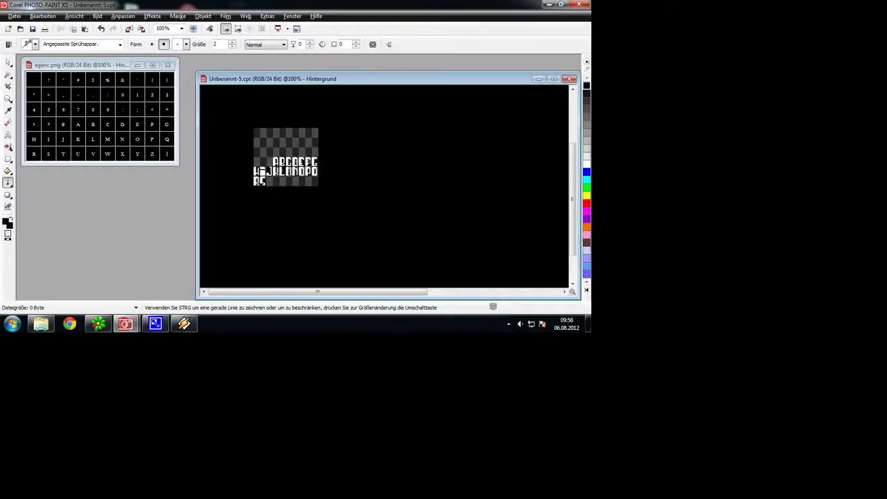
{"action": "scroll", "coordinate": [384, 183], "scroll_direction": "up", "scroll_amount": 2}
{"action": "scroll", "coordinate": [386, 132], "scroll_direction": "up", "scroll_amount": 2}
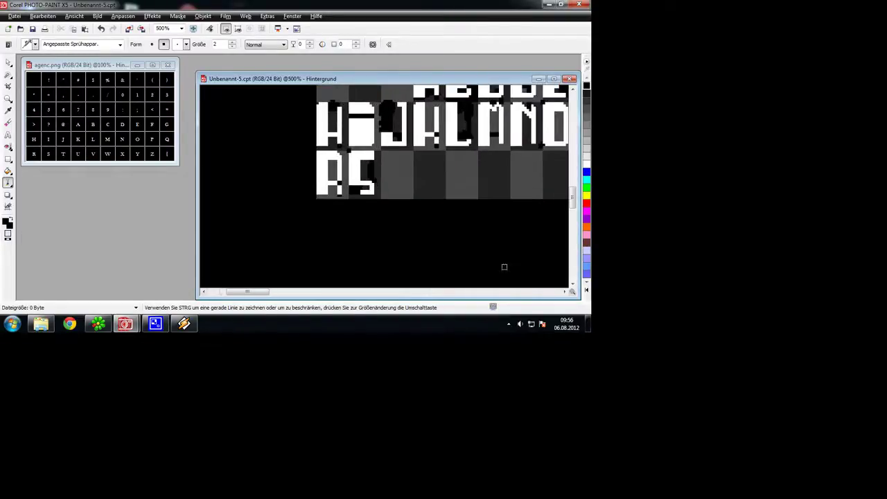
{"action": "left_click", "coordinate": [509, 324]}
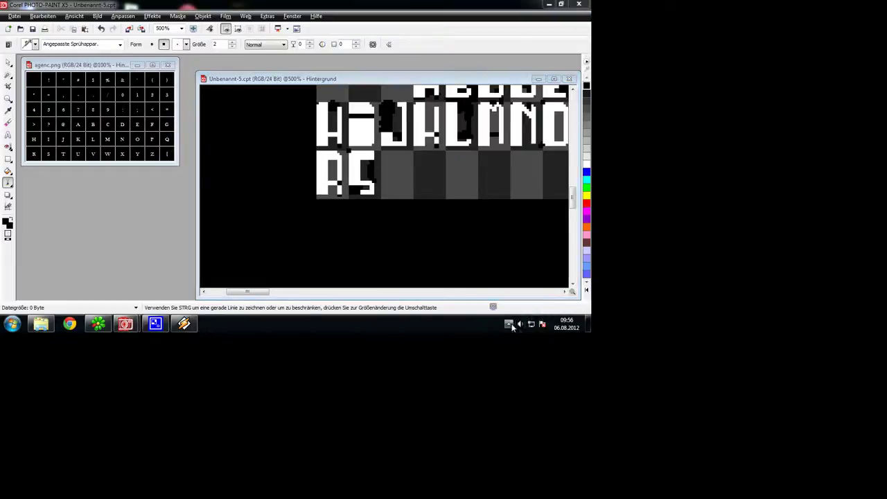
{"action": "right_click", "coordinate": [522, 277]}
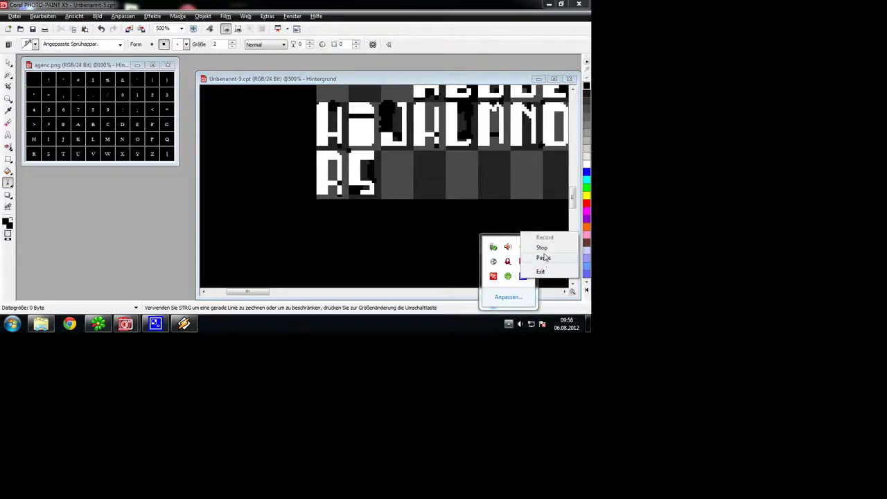
{"action": "left_click", "coordinate": [543, 257]}
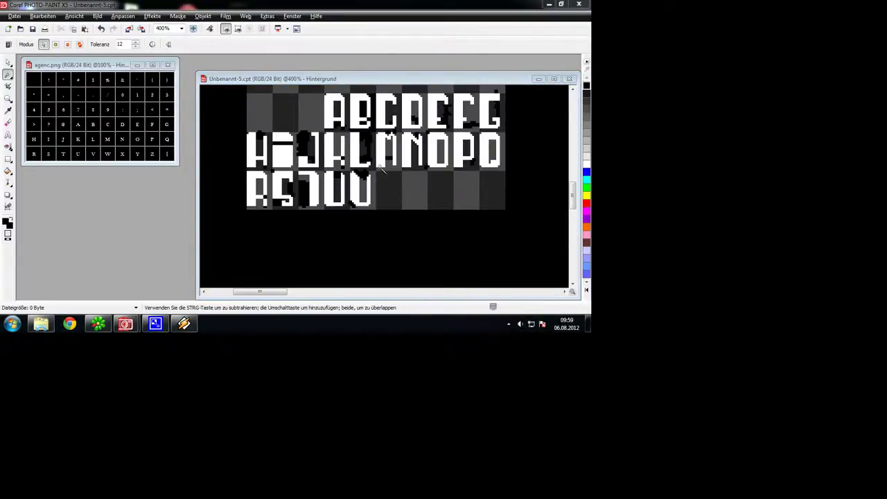
Step: Copy the M's white shape into the empty cell after the V in the last row, at position 186, 387
{"action": "left_click", "coordinate": [381, 165]}
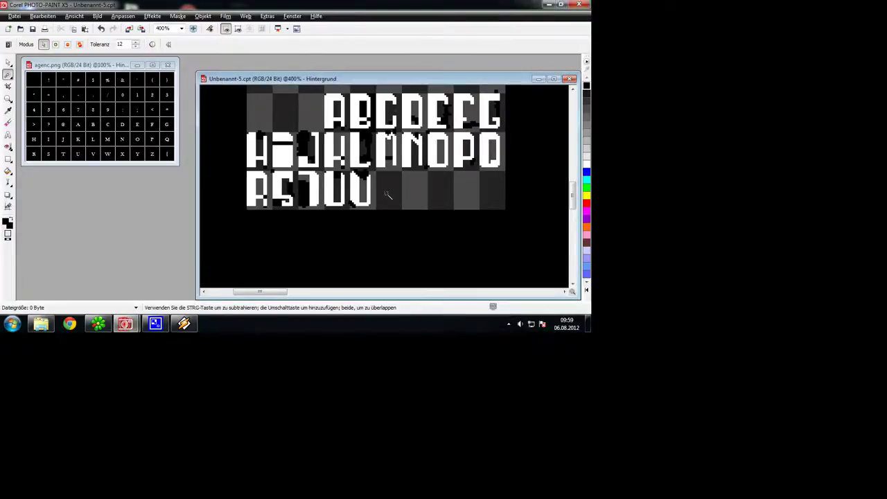
{"action": "left_click", "coordinate": [383, 165]}
{"action": "left_click", "coordinate": [73, 30]}
{"action": "left_click", "coordinate": [85, 29]}
{"action": "left_click_drag", "start_coordinate": [384, 151], "coordinate": [379, 191]}
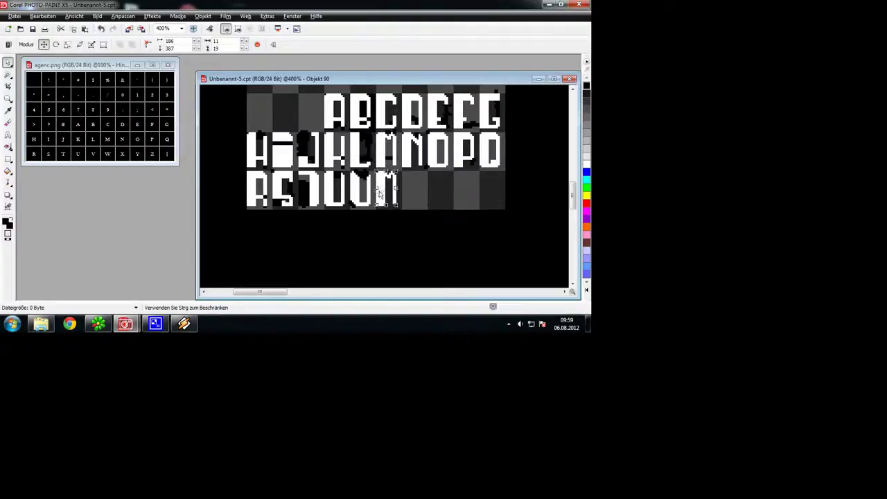
Step: Flip the copied M vertically to form a W
{"action": "left_click", "coordinate": [203, 16]}
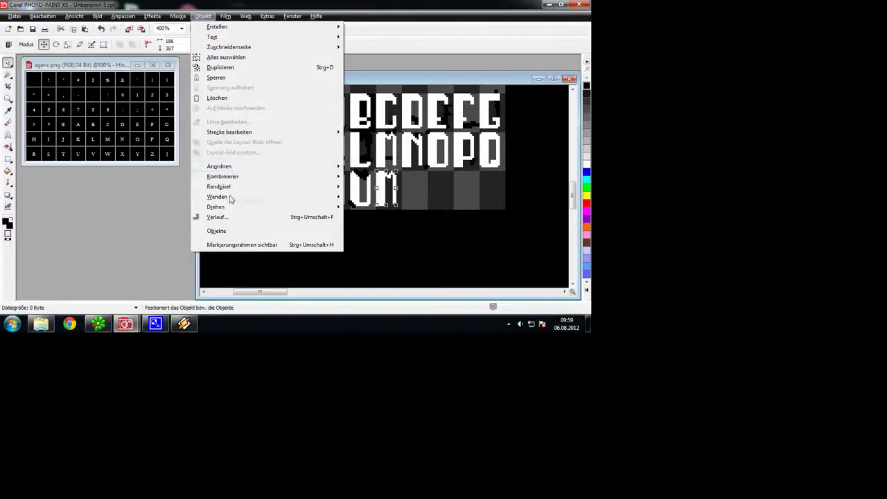
{"action": "mouse_move", "coordinate": [230, 197]}
{"action": "left_click", "coordinate": [367, 208]}
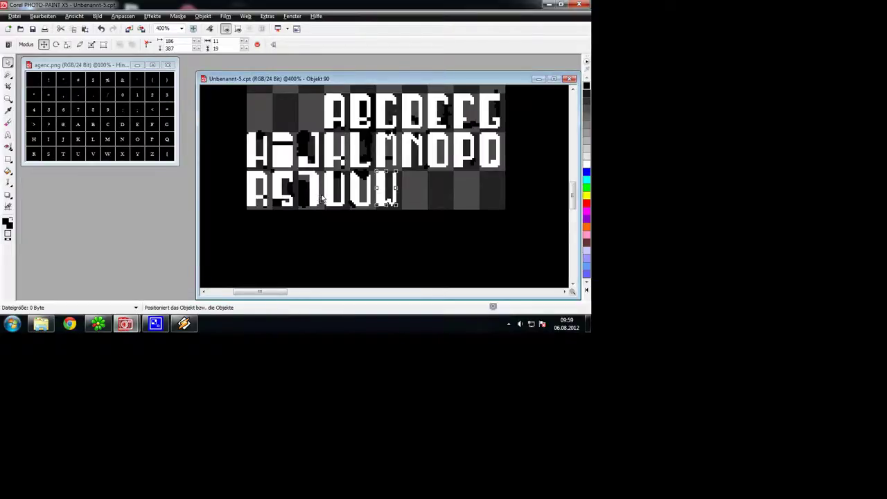
Step: Merge the W glyph object in the last row into the background
{"action": "left_click", "coordinate": [406, 193]}
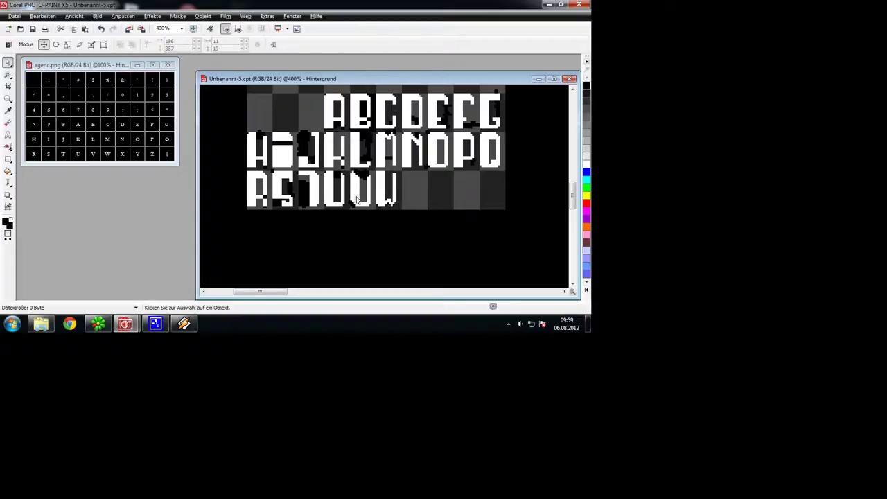
{"action": "left_click", "coordinate": [384, 197]}
{"action": "left_click", "coordinate": [385, 199]}
{"action": "scroll", "coordinate": [402, 174], "scroll_direction": "up", "scroll_amount": 1}
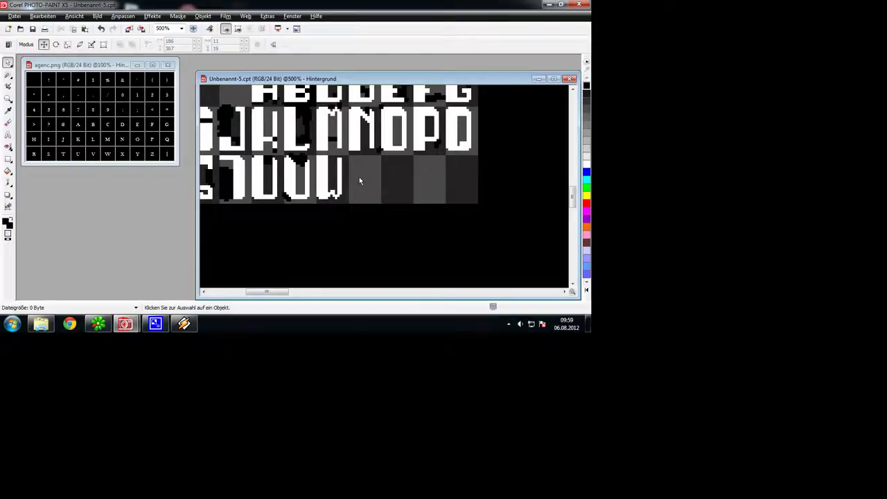
Step: Select the V glyph with the Magic Wand, duplicate it into the cell after the W, and merge the copy into the background
{"action": "left_click", "coordinate": [8, 74]}
{"action": "left_click", "coordinate": [293, 178]}
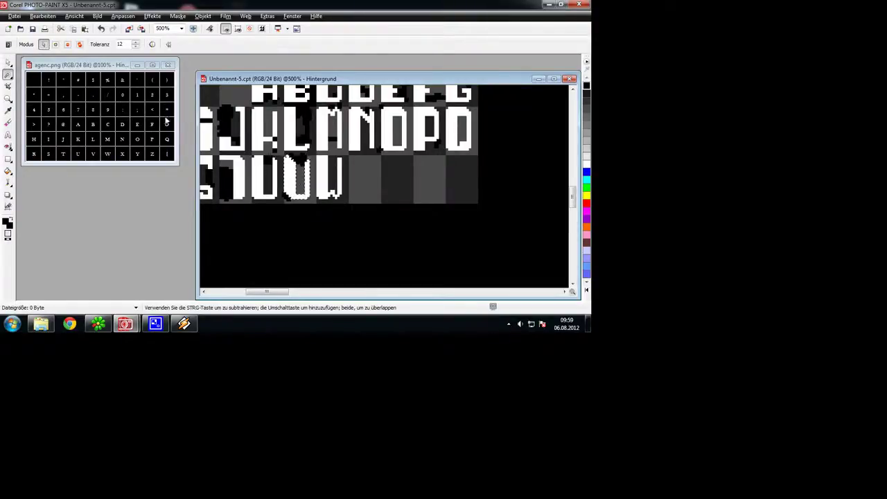
{"action": "left_click", "coordinate": [73, 29]}
{"action": "left_click", "coordinate": [85, 29]}
{"action": "right_click", "coordinate": [293, 174]}
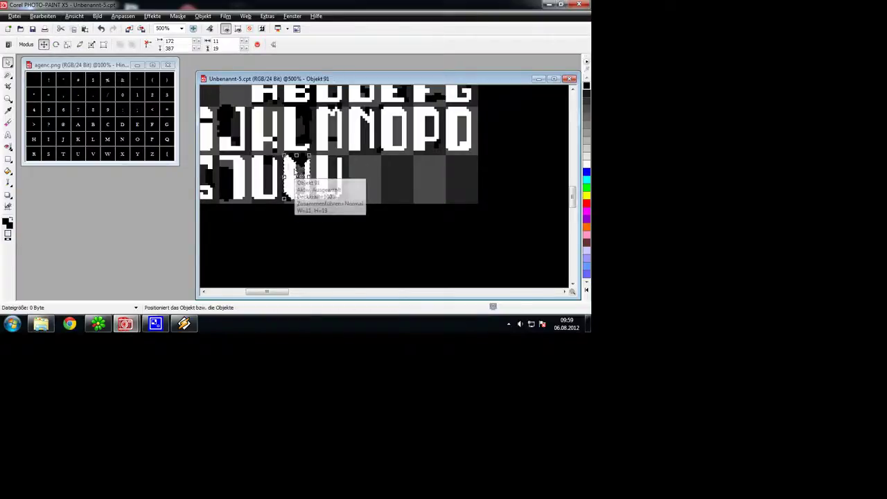
{"action": "left_click", "coordinate": [296, 182]}
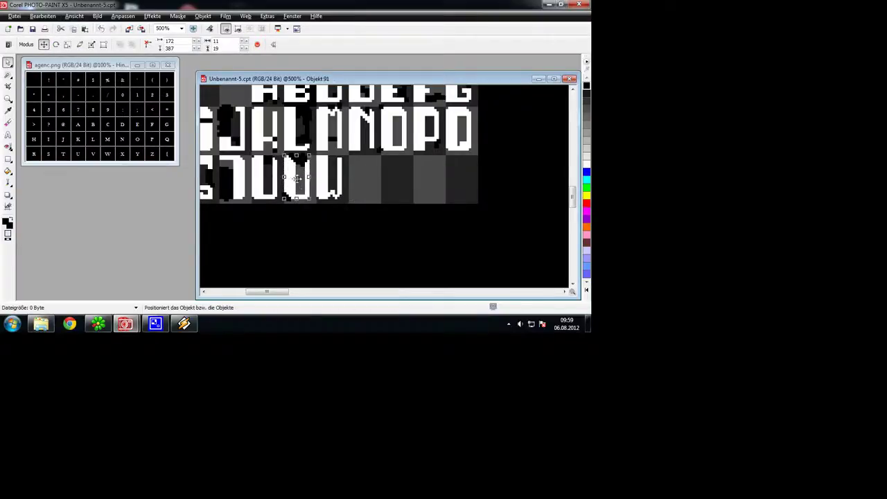
{"action": "left_click_drag", "start_coordinate": [294, 178], "coordinate": [355, 178]}
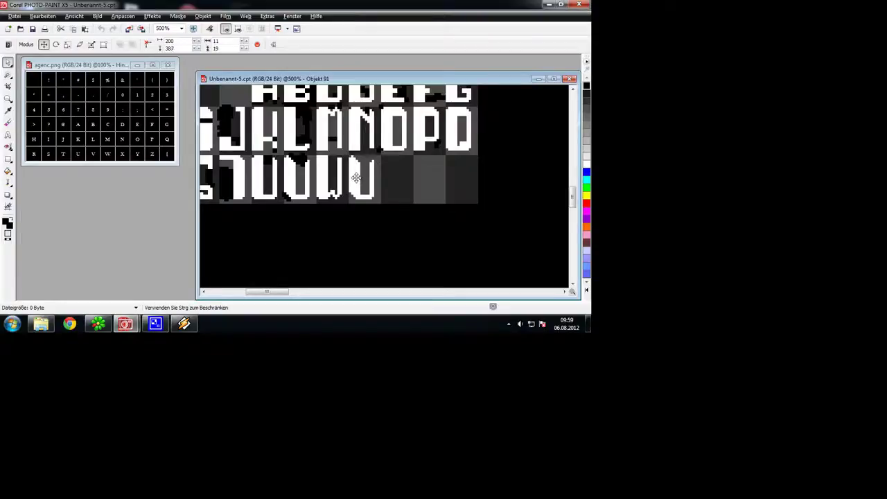
{"action": "right_click", "coordinate": [374, 184]}
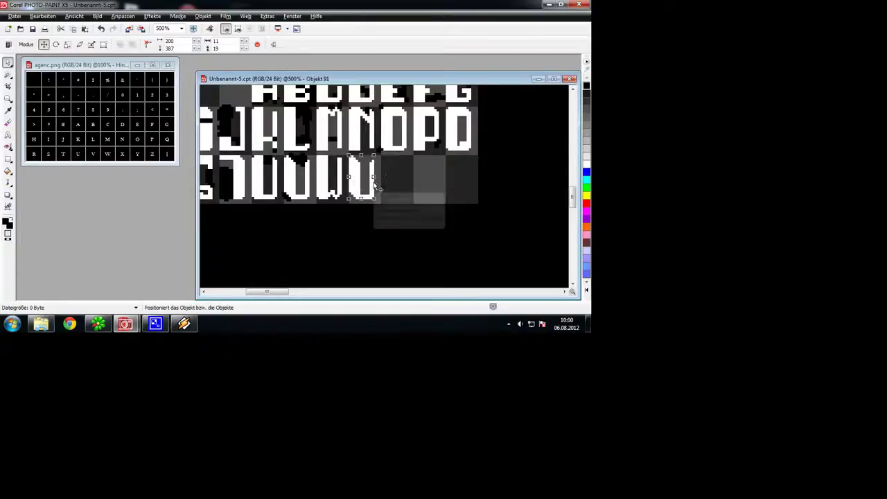
{"action": "left_click", "coordinate": [475, 185]}
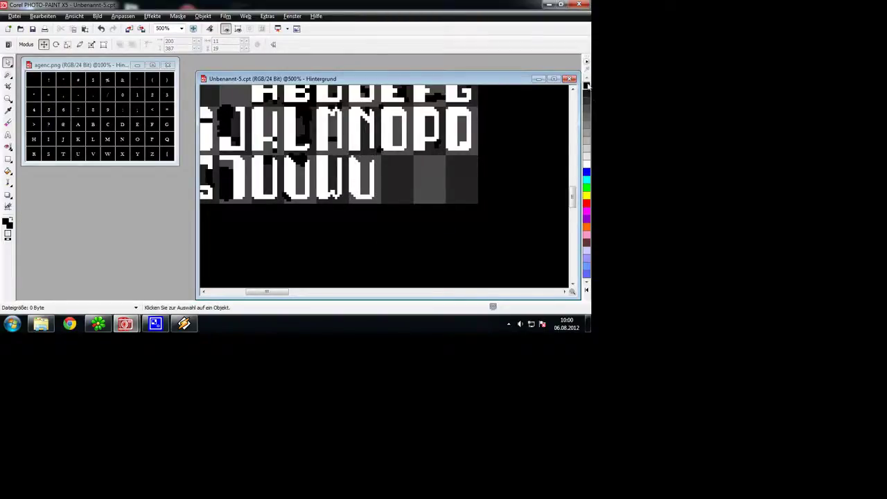
Step: Rough out an X from the copied V with size 2 black and white brush strokes, undoing the last stroke
{"action": "left_click", "coordinate": [8, 182]}
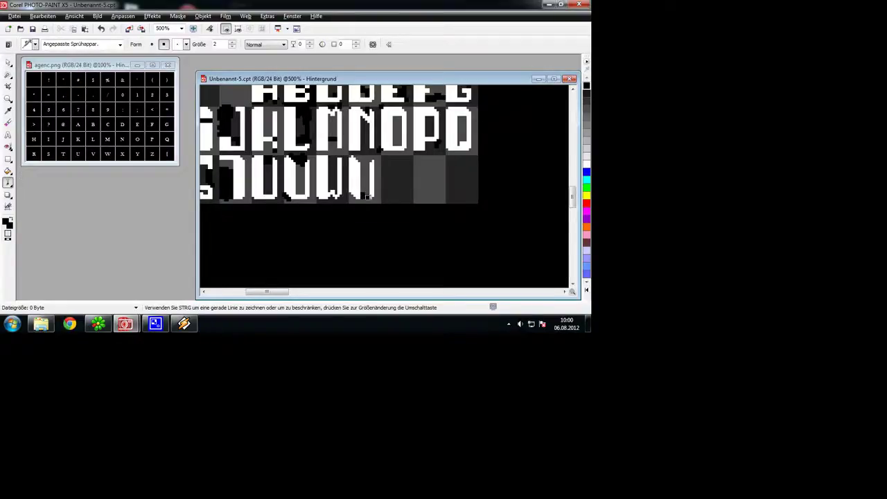
{"action": "left_click", "coordinate": [587, 163]}
{"action": "key", "text": "ctrl+z"}
{"action": "left_click", "coordinate": [370, 191]}
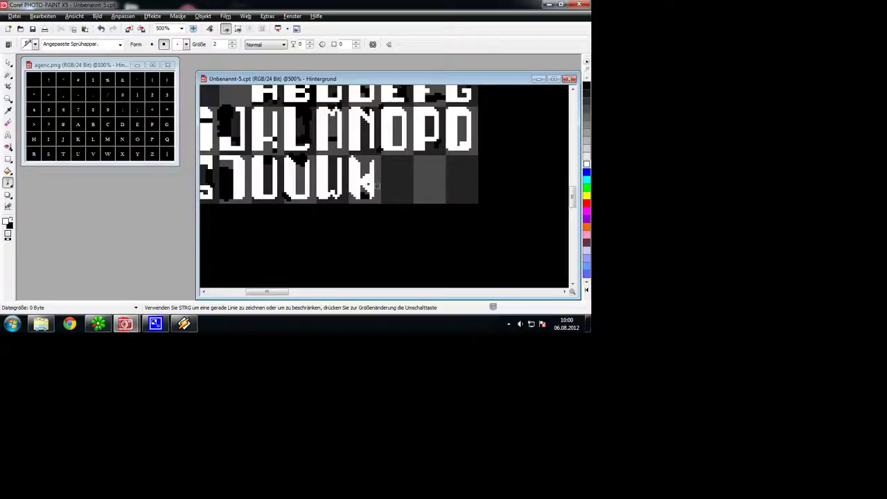
{"action": "left_click", "coordinate": [100, 29]}
Step: Refine the X by painting its crossing diagonals in white and cutting a black notch into its right side
{"action": "scroll", "coordinate": [350, 172], "scroll_direction": "up", "scroll_amount": 1}
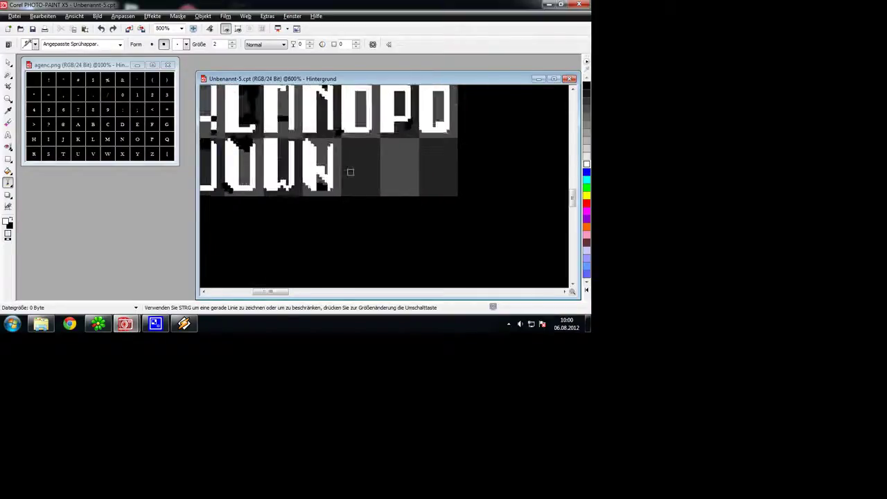
{"action": "scroll", "coordinate": [349, 171], "scroll_direction": "up", "scroll_amount": 2}
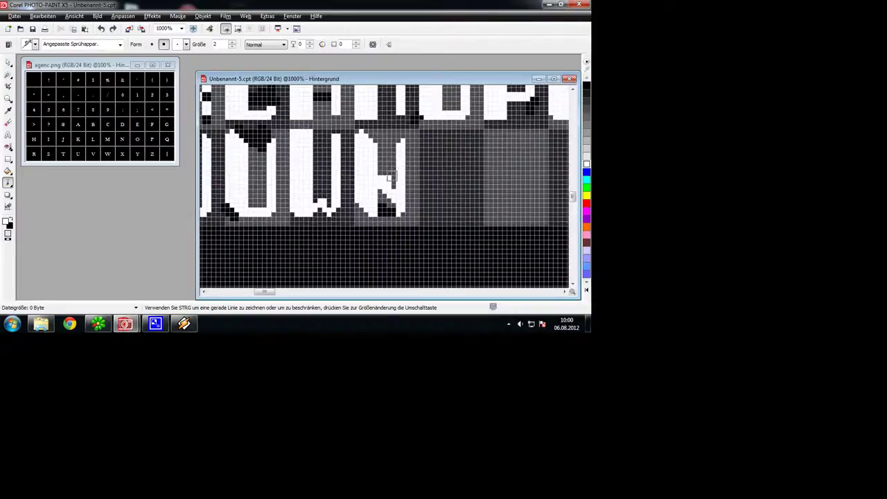
{"action": "left_click", "coordinate": [391, 175]}
{"action": "left_click", "coordinate": [395, 171]}
{"action": "left_click", "coordinate": [378, 194]}
{"action": "left_click", "coordinate": [379, 199]}
{"action": "left_click", "coordinate": [400, 183]}
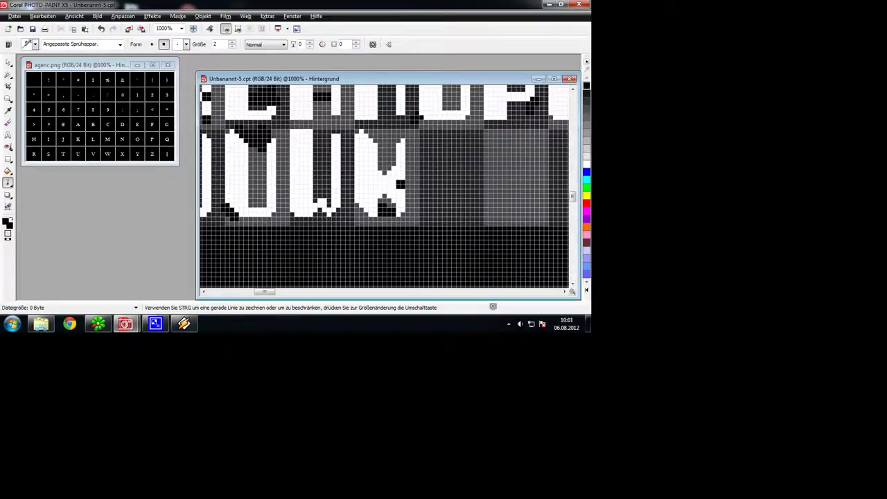
Step: Try a black touch-up at the upper notch of the X
{"action": "scroll", "coordinate": [360, 185], "scroll_direction": "down", "scroll_amount": 3}
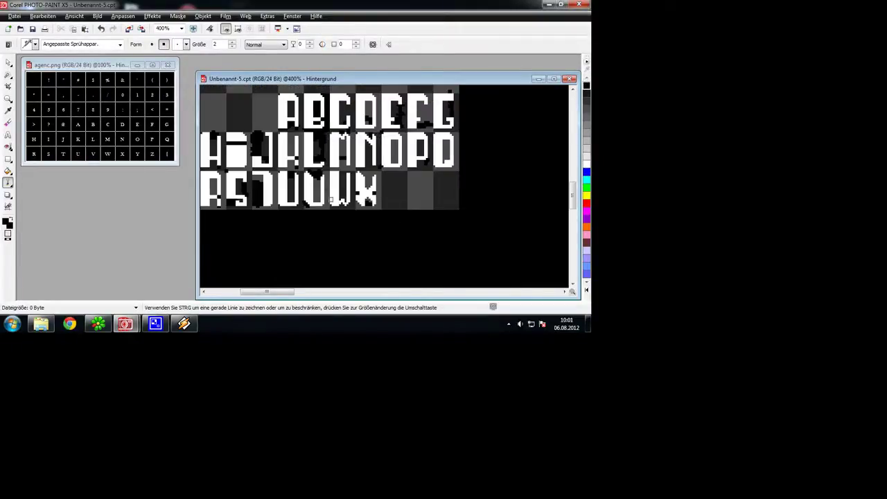
{"action": "scroll", "coordinate": [331, 200], "scroll_direction": "down", "scroll_amount": 2}
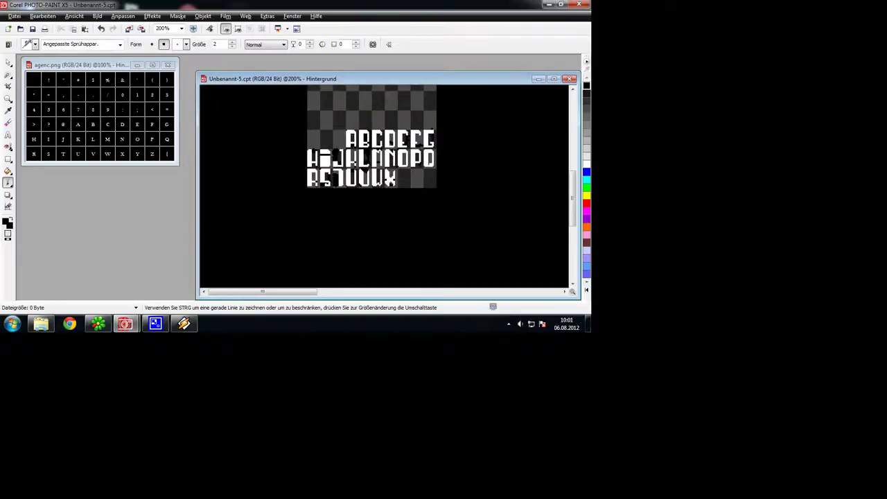
{"action": "scroll", "coordinate": [455, 183], "scroll_direction": "up", "scroll_amount": 1}
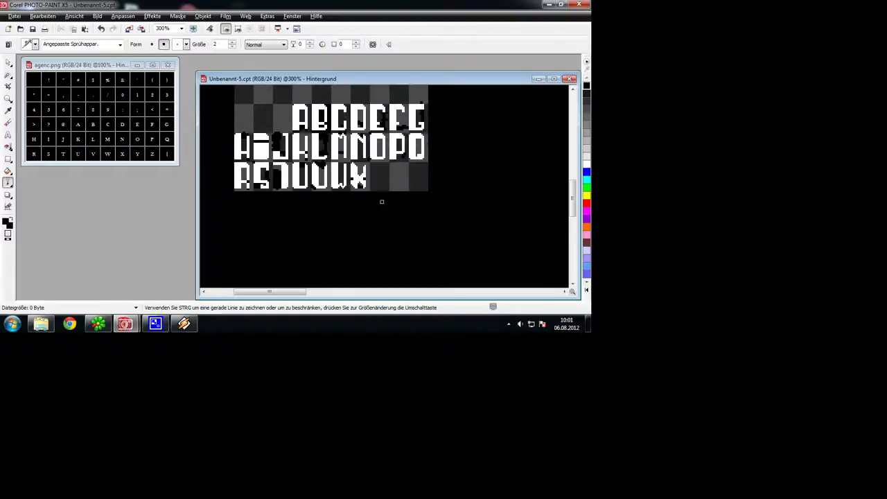
{"action": "scroll", "coordinate": [381, 202], "scroll_direction": "up", "scroll_amount": 4}
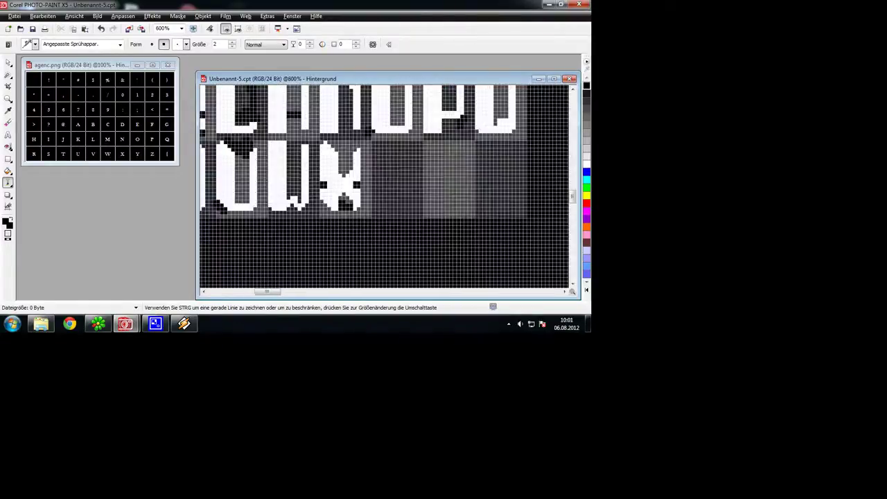
{"action": "scroll", "coordinate": [365, 194], "scroll_direction": "up", "scroll_amount": 1}
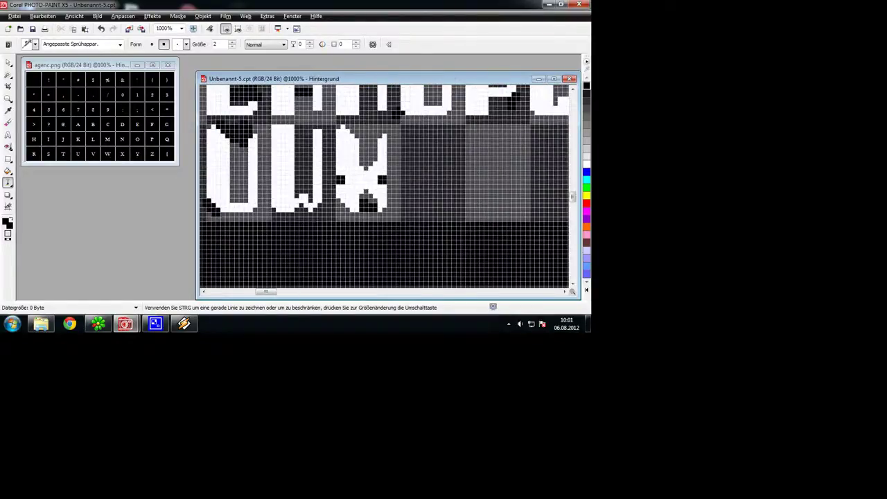
{"action": "left_click", "coordinate": [364, 171]}
{"action": "scroll", "coordinate": [365, 191], "scroll_direction": "down", "scroll_amount": 5}
{"action": "scroll", "coordinate": [390, 217], "scroll_direction": "down", "scroll_amount": 1}
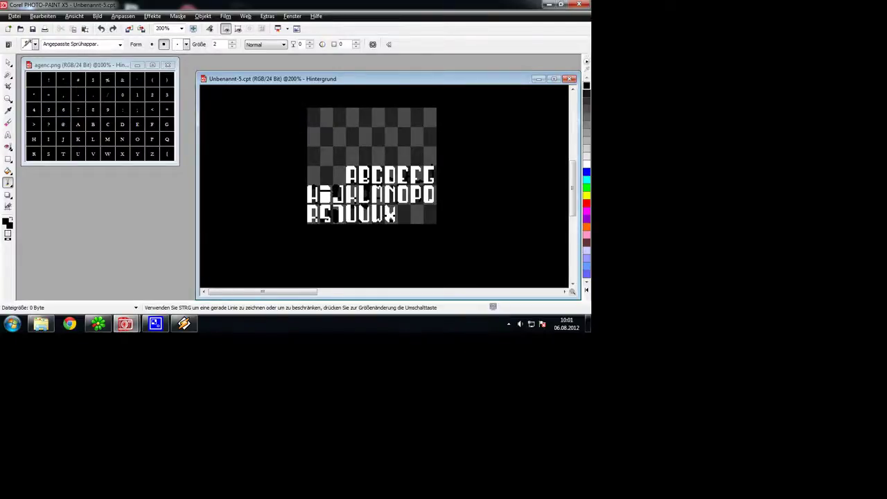
Step: Select both parts of the K glyph with the Magic Wand and place a copy in the cell after the X
{"action": "scroll", "coordinate": [390, 217], "scroll_direction": "up", "scroll_amount": 4}
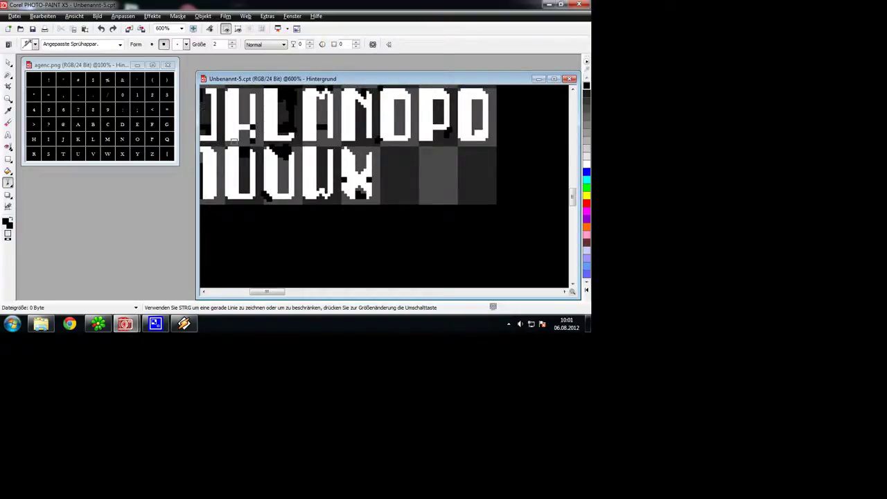
{"action": "left_click", "coordinate": [8, 74]}
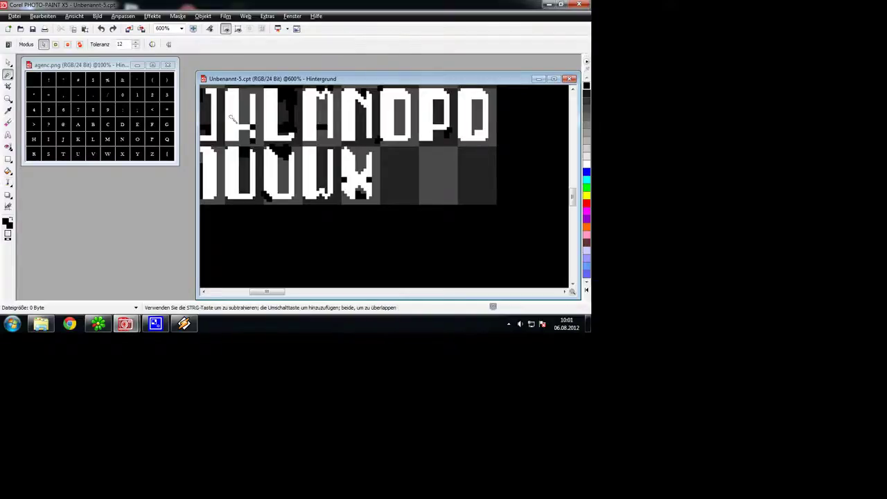
{"action": "left_click", "coordinate": [230, 126]}
{"action": "key", "text": "ctrl"}
{"action": "key", "text": "shift"}
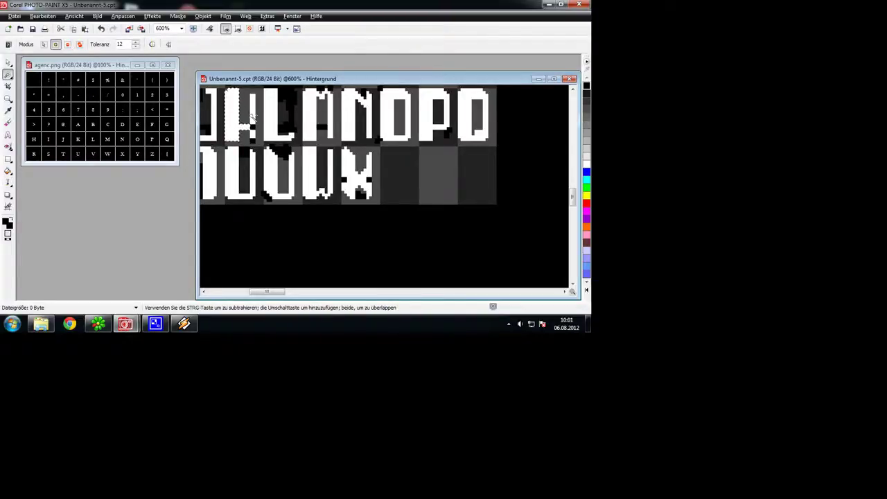
{"action": "left_click", "coordinate": [252, 118], "text": "shift"}
{"action": "left_click", "coordinate": [75, 30]}
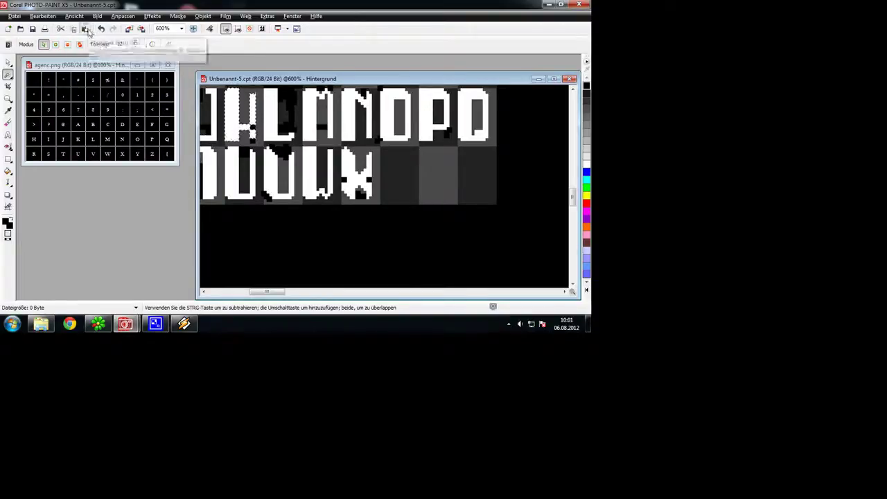
{"action": "left_click", "coordinate": [85, 29]}
{"action": "mouse_move", "coordinate": [233, 122]}
{"action": "left_mouse_down"}
{"action": "mouse_move", "coordinate": [346, 184]}
{"action": "mouse_move", "coordinate": [386, 179]}
{"action": "left_mouse_up"}
Step: Merge the pasted K copy into the background
{"action": "scroll", "coordinate": [286, 202], "scroll_direction": "down", "scroll_amount": 2}
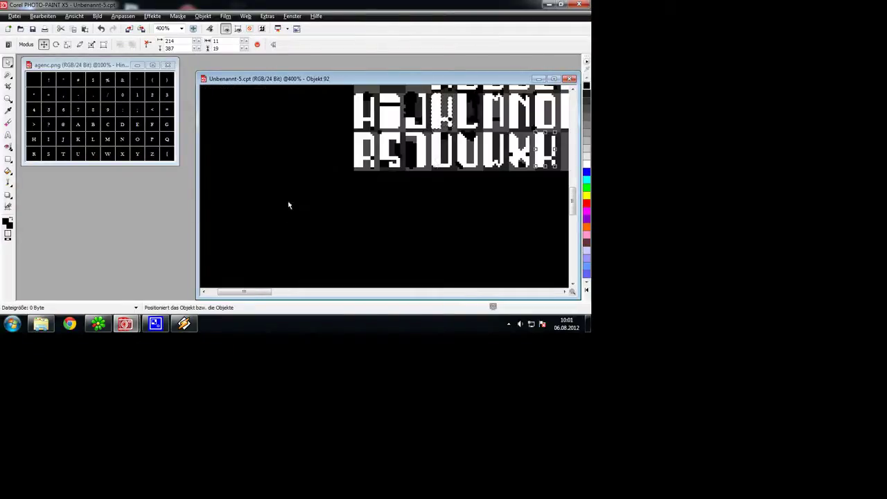
{"action": "scroll", "coordinate": [525, 175], "scroll_direction": "down", "scroll_amount": 1}
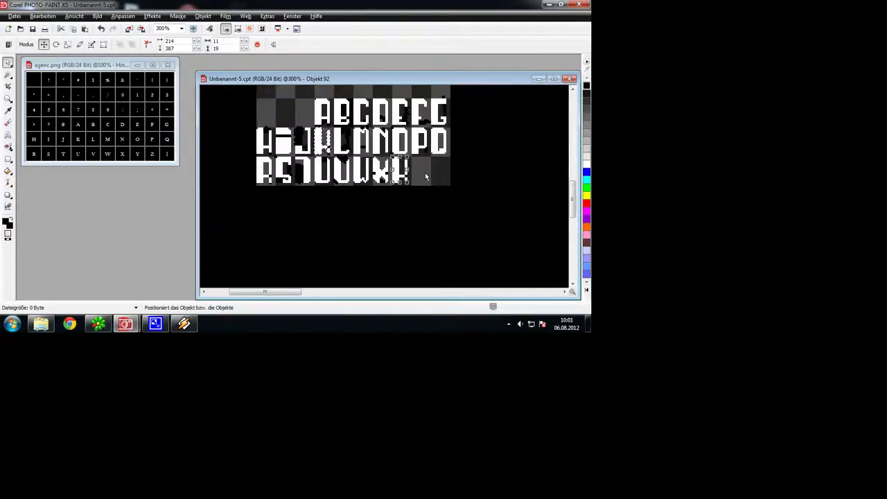
{"action": "scroll", "coordinate": [425, 176], "scroll_direction": "up", "scroll_amount": 1}
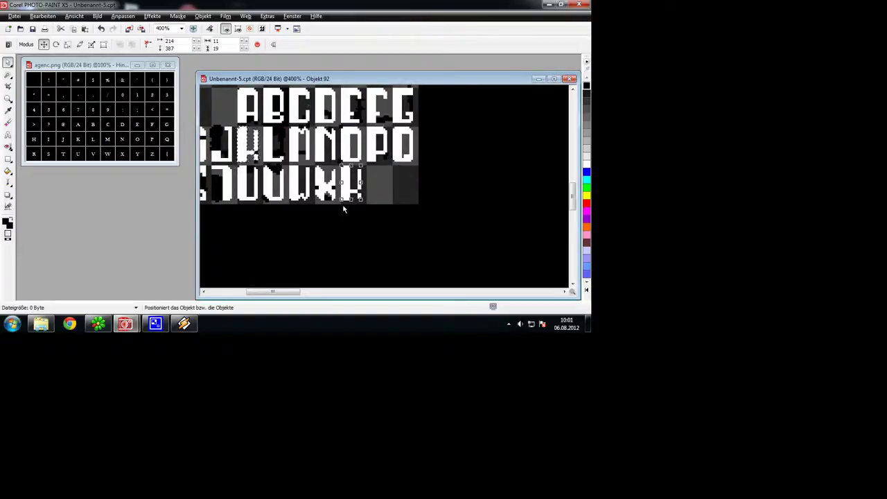
{"action": "scroll", "coordinate": [362, 197], "scroll_direction": "up", "scroll_amount": 1}
{"action": "scroll", "coordinate": [362, 196], "scroll_direction": "up", "scroll_amount": 1}
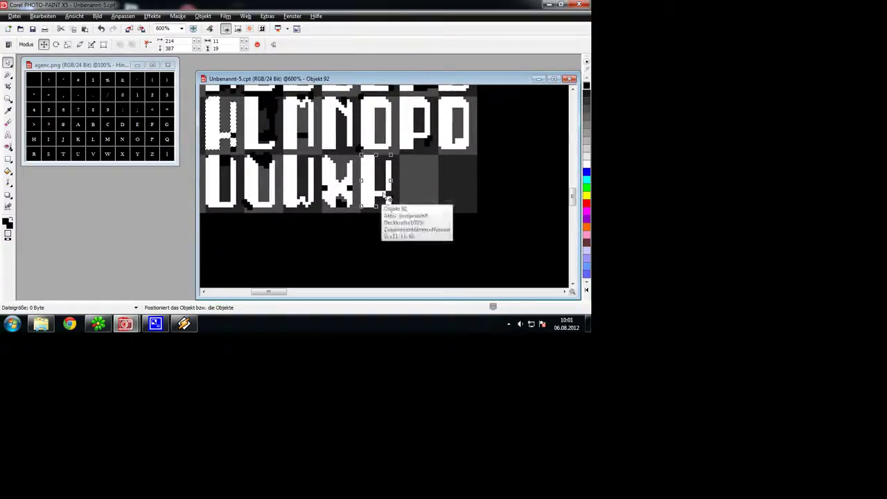
{"action": "key", "text": "ctrl+Down"}
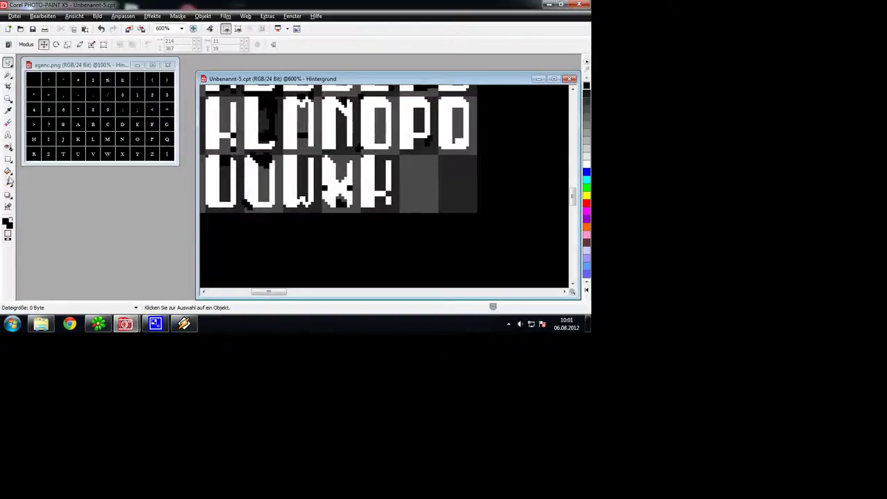
Step: Paint over the lower-left leg of the K copy in black and straighten its right stroke in white to start a Y
{"action": "left_click", "coordinate": [8, 182]}
{"action": "left_click_drag", "start_coordinate": [373, 198], "coordinate": [363, 208]}
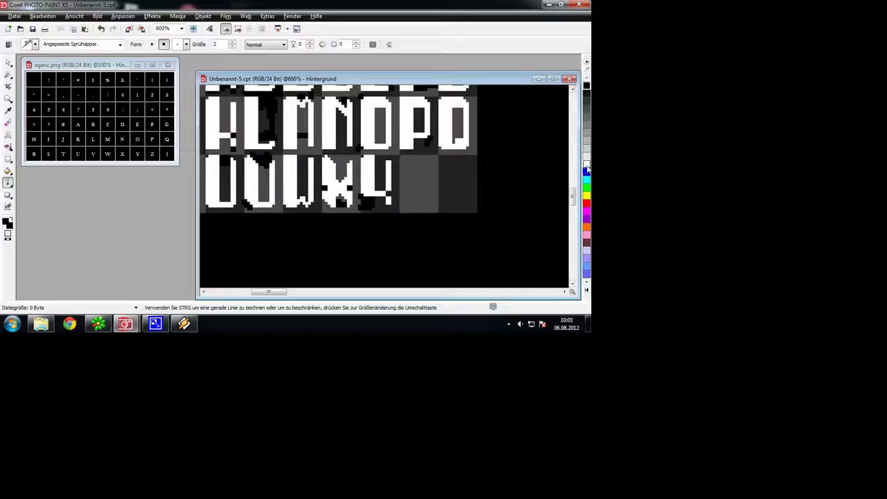
{"action": "left_click", "coordinate": [586, 163]}
{"action": "scroll", "coordinate": [367, 191], "scroll_direction": "down", "scroll_amount": 1}
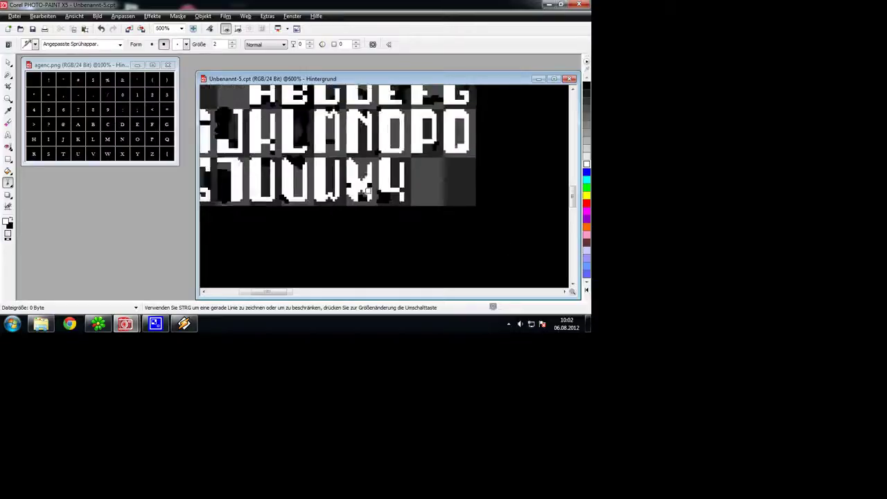
{"action": "scroll", "coordinate": [368, 189], "scroll_direction": "down", "scroll_amount": 4}
{"action": "scroll", "coordinate": [305, 190], "scroll_direction": "up", "scroll_amount": 4}
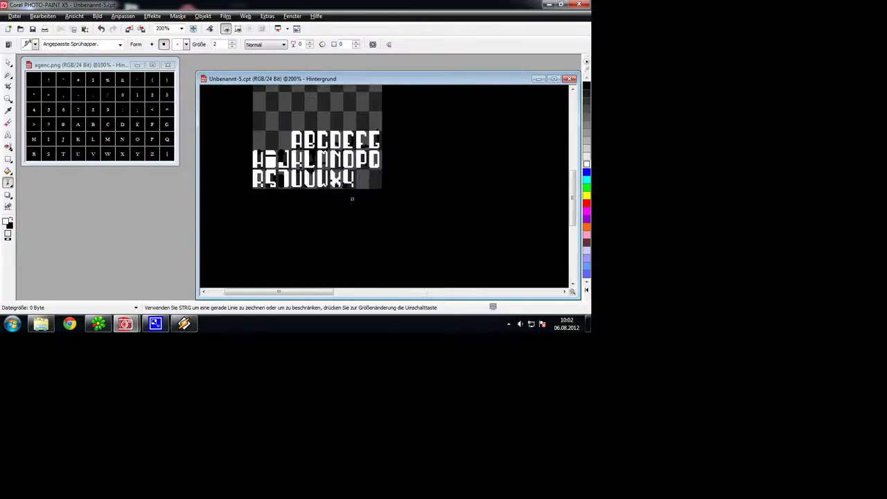
{"action": "scroll", "coordinate": [377, 177], "scroll_direction": "up", "scroll_amount": 1}
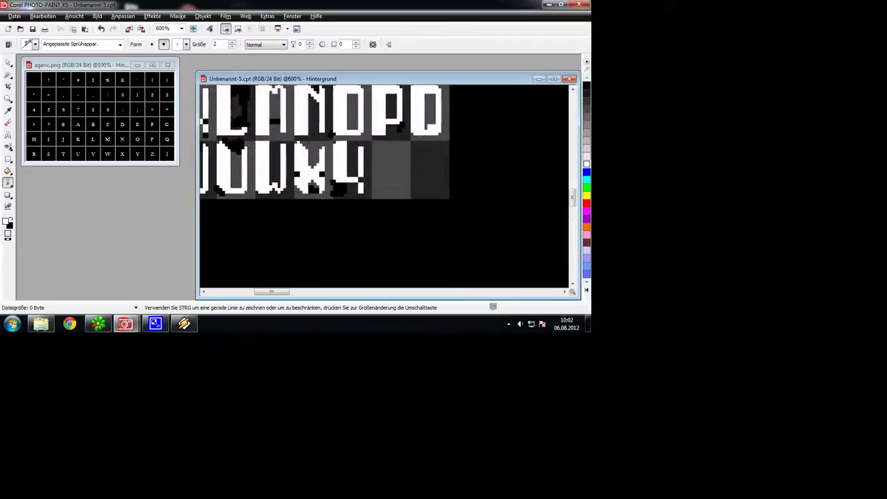
{"action": "scroll", "coordinate": [372, 176], "scroll_direction": "down", "scroll_amount": 5}
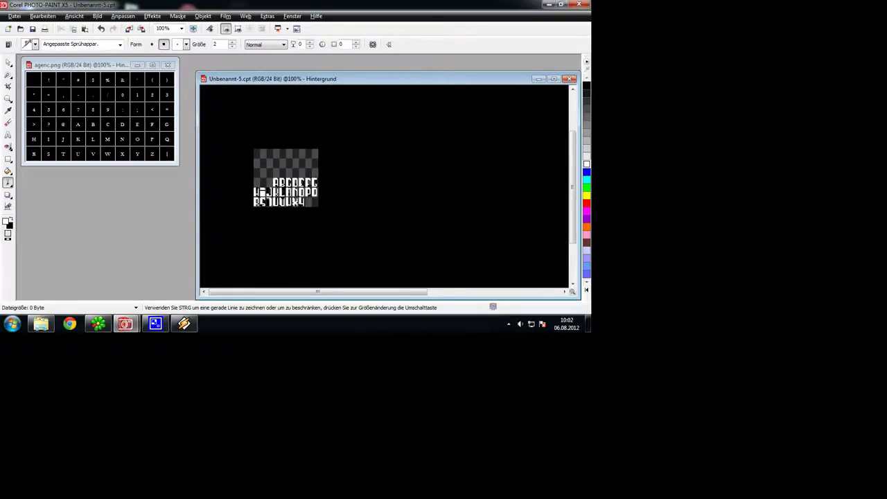
{"action": "scroll", "coordinate": [295, 206], "scroll_direction": "up", "scroll_amount": 4}
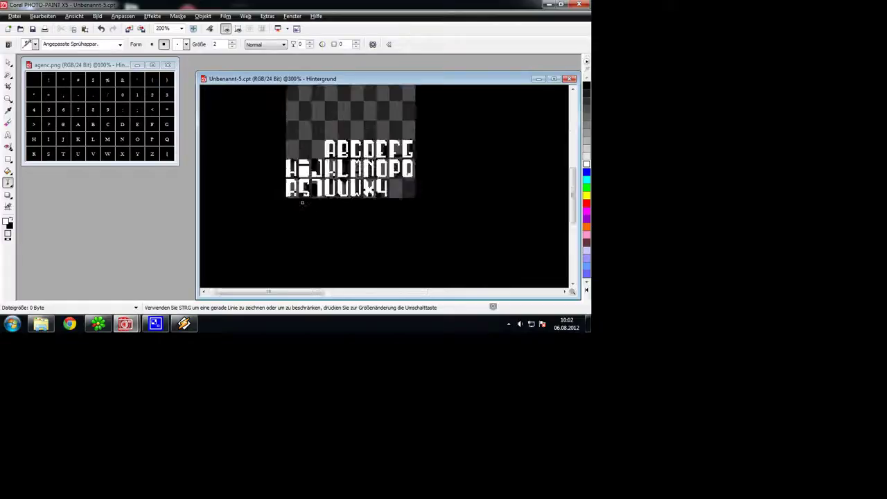
{"action": "scroll", "coordinate": [290, 191], "scroll_direction": "up", "scroll_amount": 1}
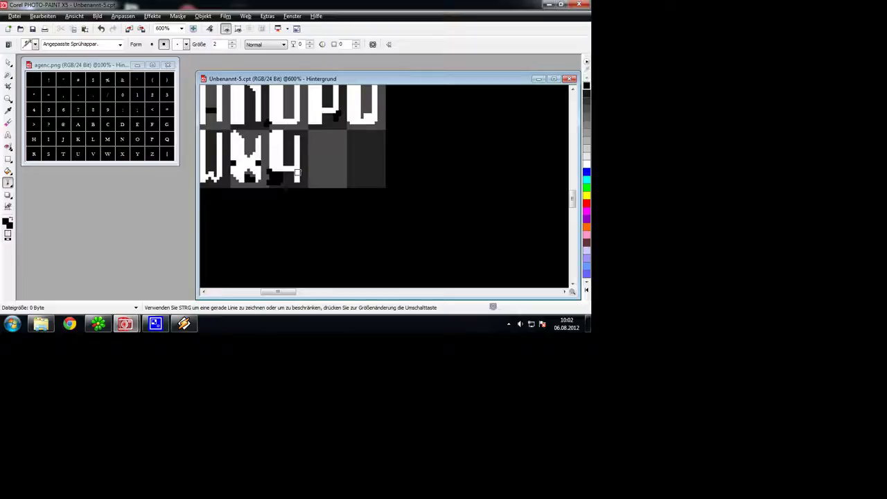
Step: Give the Y a short white centre stem and trim the leftover lower-right pixels in black
{"action": "key", "text": "ctrl+z"}
{"action": "key", "text": "ctrl+shift+z"}
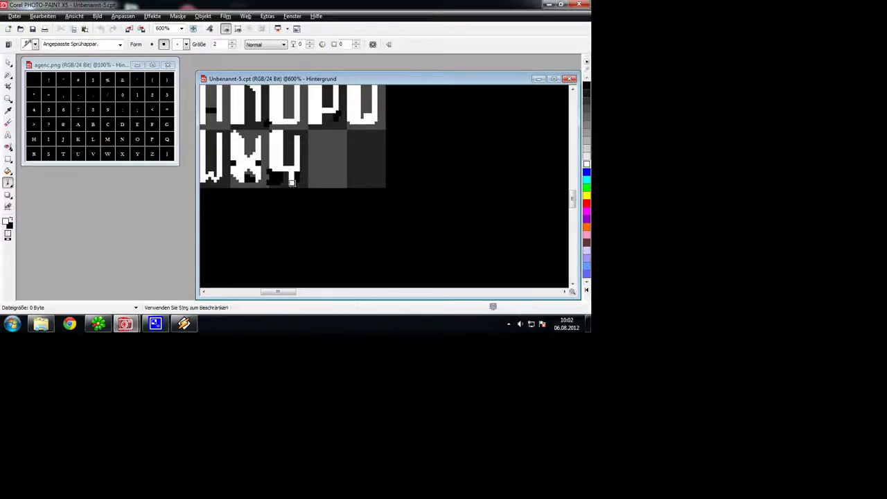
{"action": "left_click", "coordinate": [586, 86]}
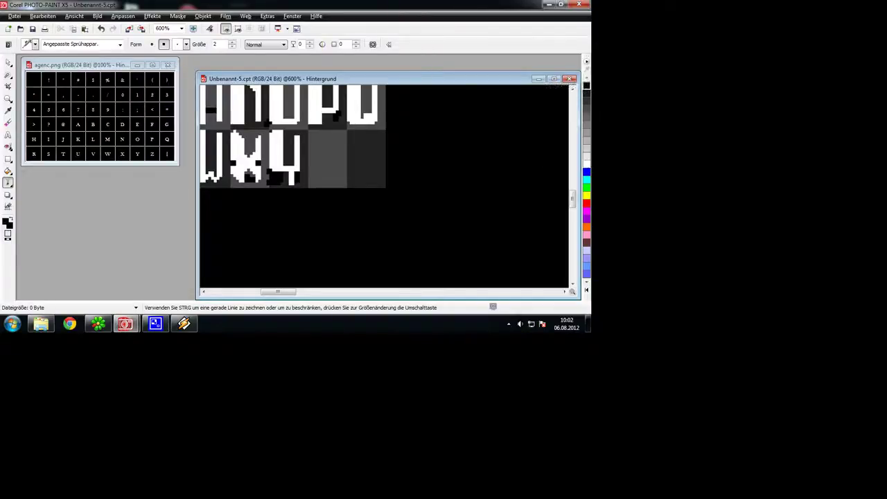
{"action": "left_click", "coordinate": [294, 185]}
{"action": "scroll", "coordinate": [293, 157], "scroll_direction": "down", "scroll_amount": 3}
{"action": "scroll", "coordinate": [309, 260], "scroll_direction": "down", "scroll_amount": 2}
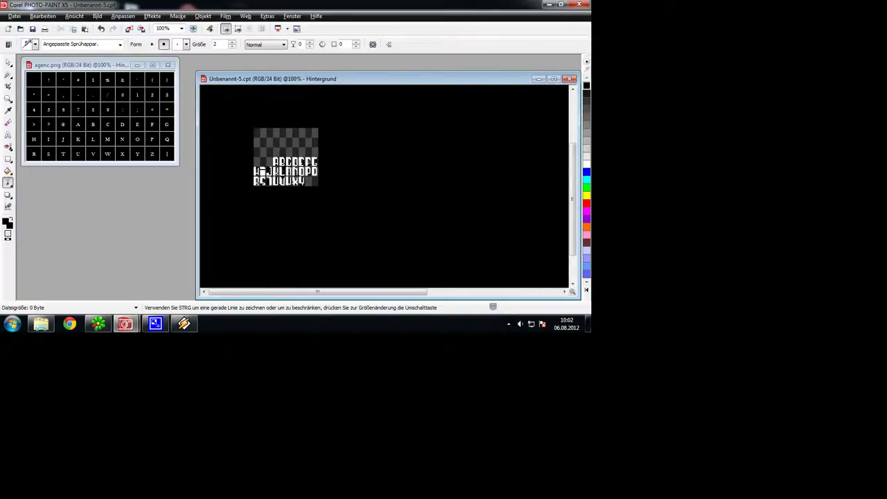
{"action": "scroll", "coordinate": [324, 187], "scroll_direction": "up", "scroll_amount": 3}
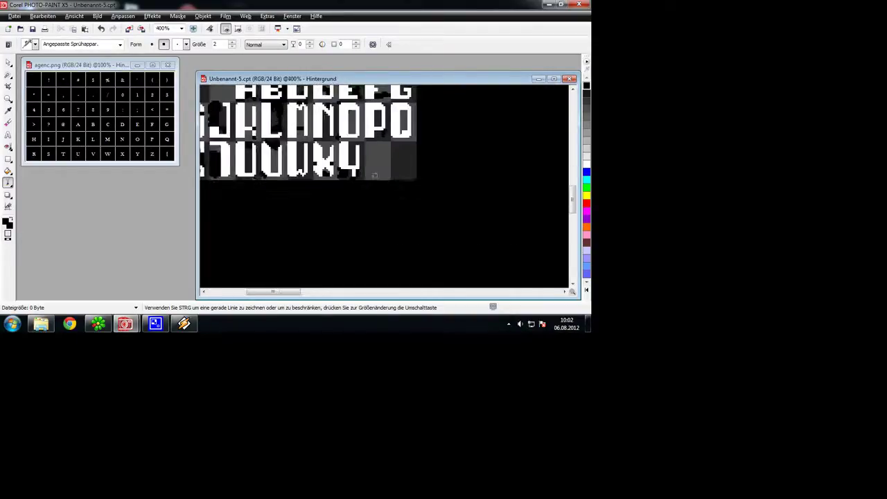
{"action": "scroll", "coordinate": [346, 158], "scroll_direction": "down", "scroll_amount": 1}
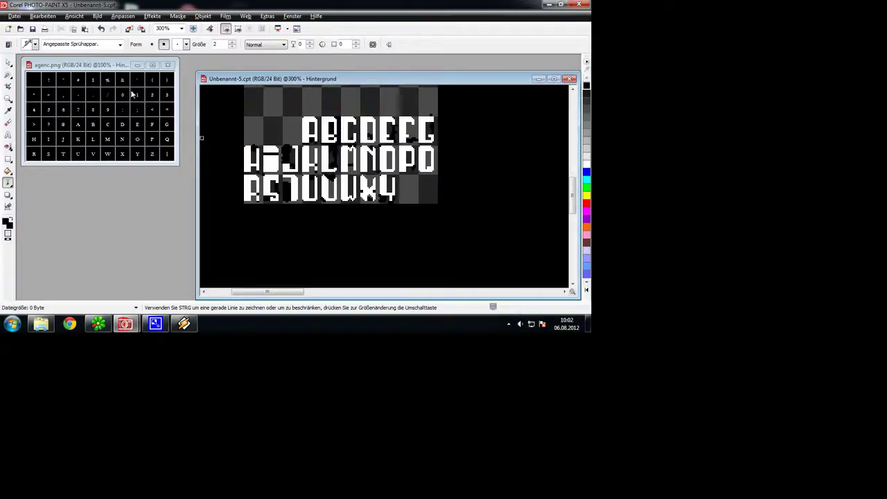
Step: Select the S glyph with the Magic Wand and place a copy in the cell after the Y
{"action": "left_click", "coordinate": [8, 74]}
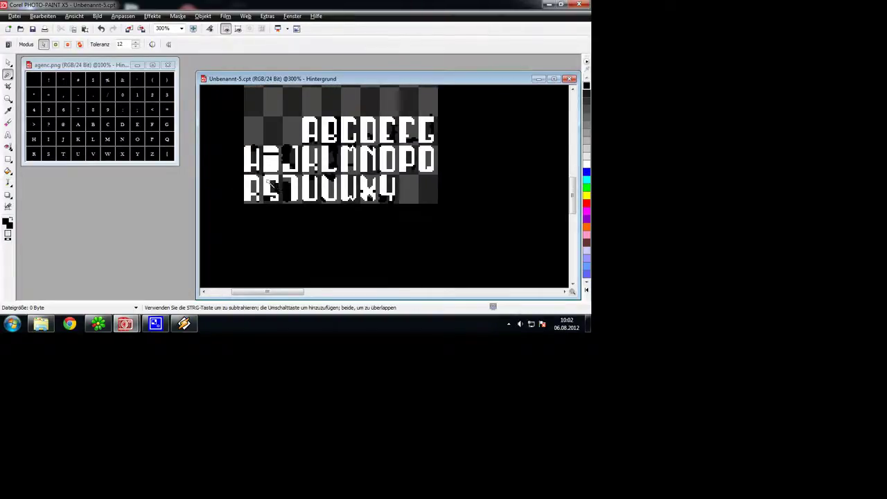
{"action": "left_click", "coordinate": [75, 30]}
{"action": "left_click", "coordinate": [83, 31]}
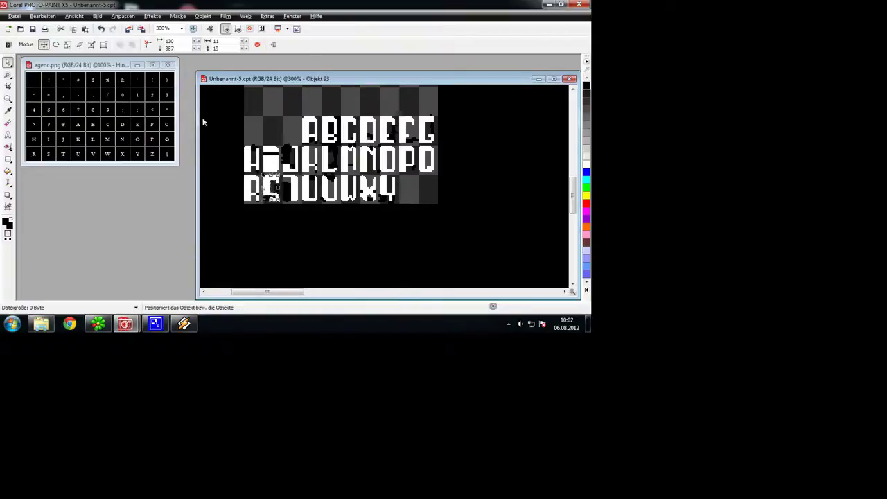
{"action": "left_click_drag", "start_coordinate": [271, 187], "coordinate": [399, 180]}
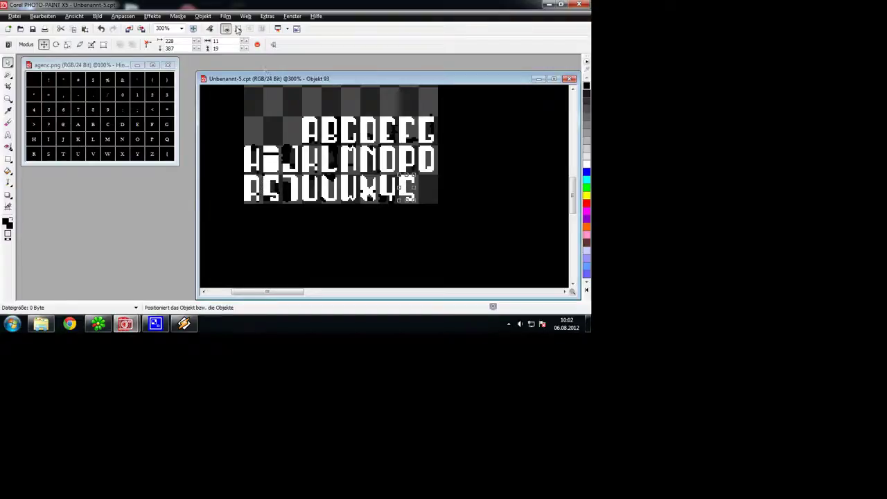
Step: Flip the pasted S copy horizontally and merge it into the background
{"action": "left_click", "coordinate": [202, 15]}
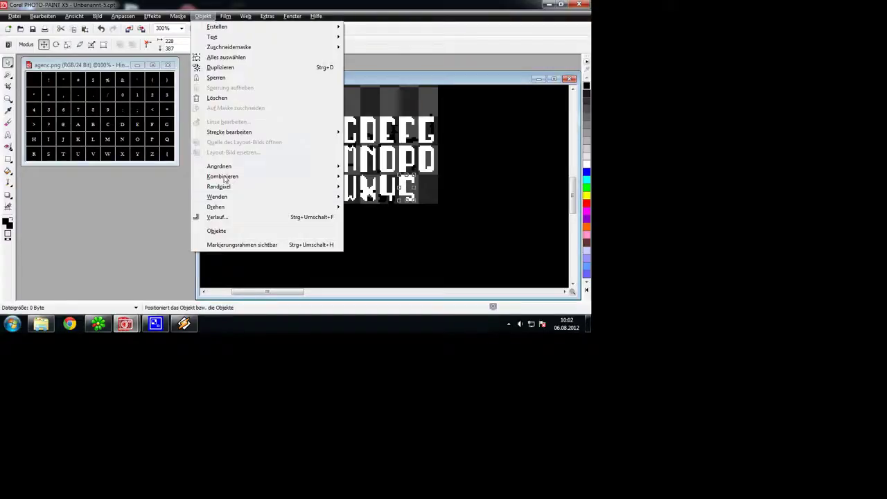
{"action": "left_click", "coordinate": [369, 198]}
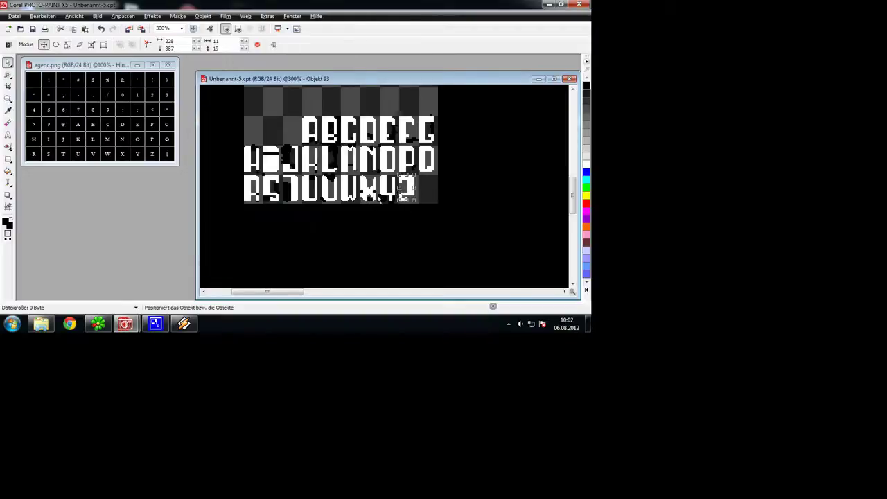
{"action": "left_click", "coordinate": [454, 212]}
{"action": "scroll", "coordinate": [440, 212], "scroll_direction": "up", "scroll_amount": 1}
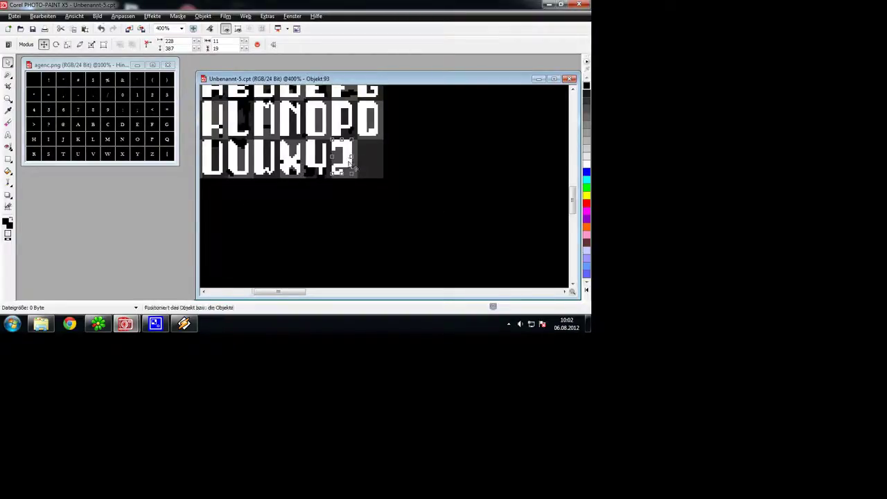
{"action": "scroll", "coordinate": [352, 166], "scroll_direction": "up", "scroll_amount": 1}
{"action": "scroll", "coordinate": [409, 181], "scroll_direction": "up", "scroll_amount": 1}
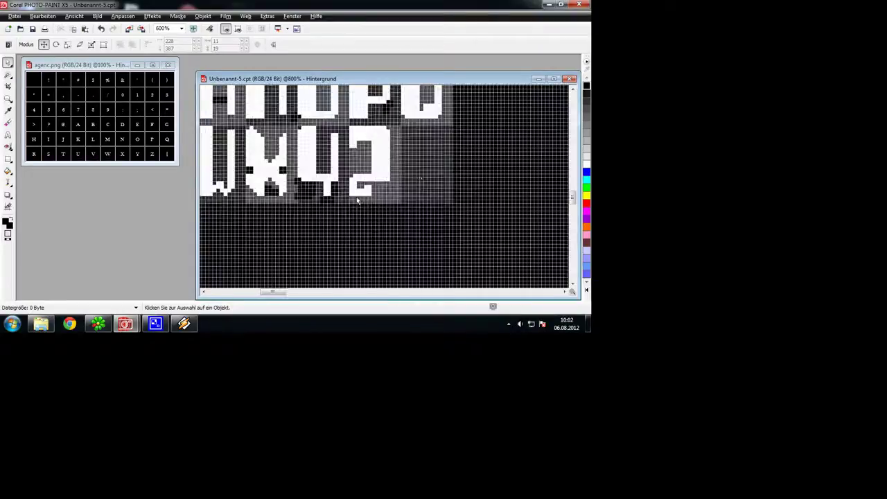
Step: Reshape the mirrored S into a Z with black cuts at its corners and white touch-ups
{"action": "left_click", "coordinate": [8, 183]}
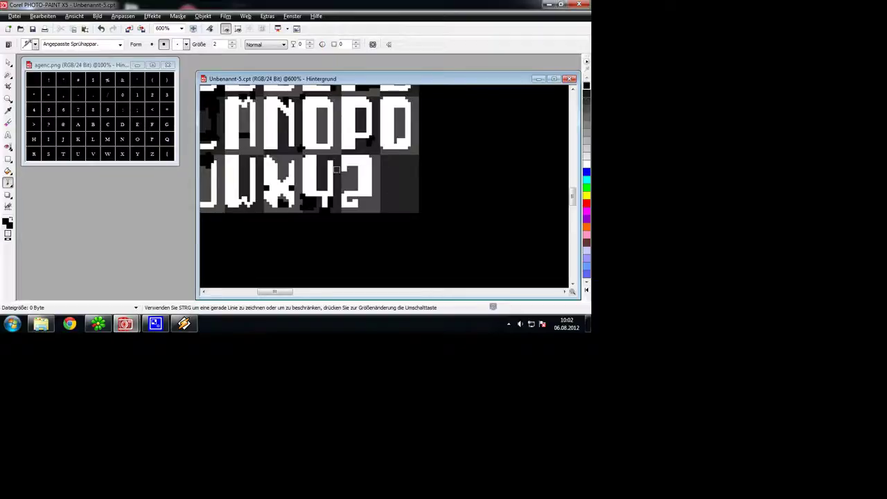
{"action": "left_click", "coordinate": [345, 169]}
{"action": "left_click", "coordinate": [587, 165]}
{"action": "left_click", "coordinate": [587, 85]}
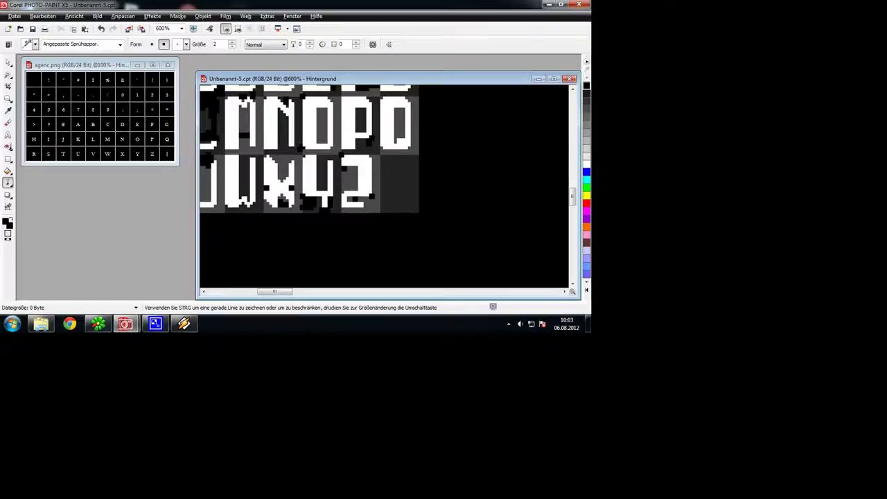
{"action": "left_click", "coordinate": [586, 164]}
{"action": "scroll", "coordinate": [374, 205], "scroll_direction": "down", "scroll_amount": 4}
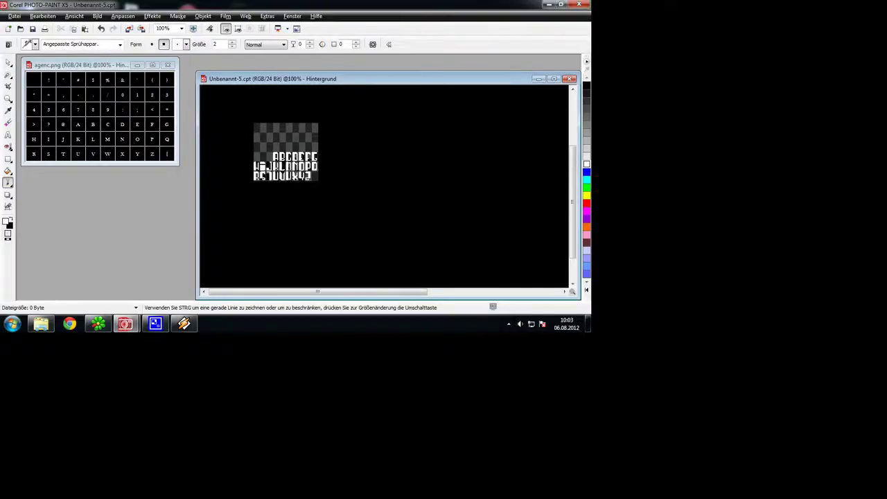
{"action": "scroll", "coordinate": [351, 180], "scroll_direction": "up", "scroll_amount": 1}
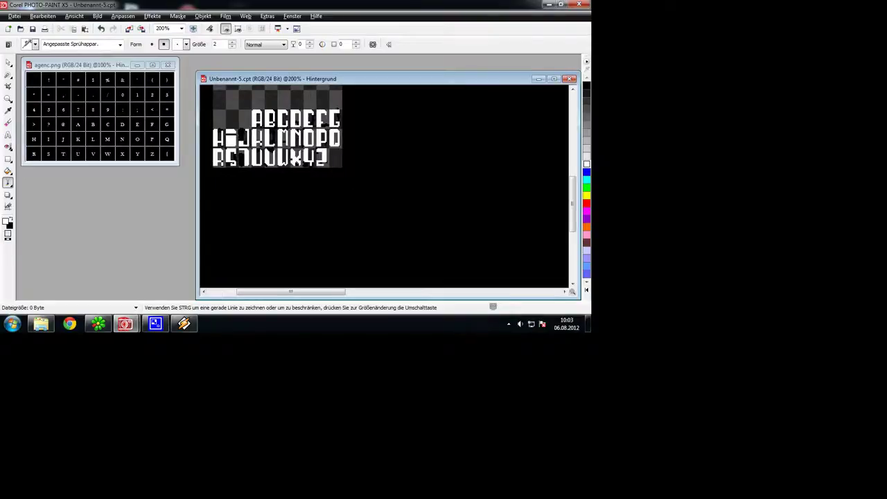
{"action": "left_click", "coordinate": [508, 324]}
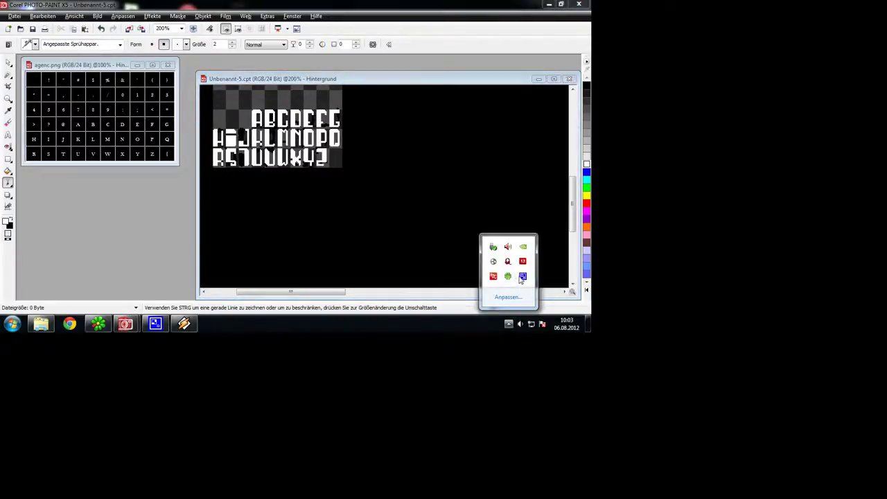
{"action": "right_click", "coordinate": [521, 277]}
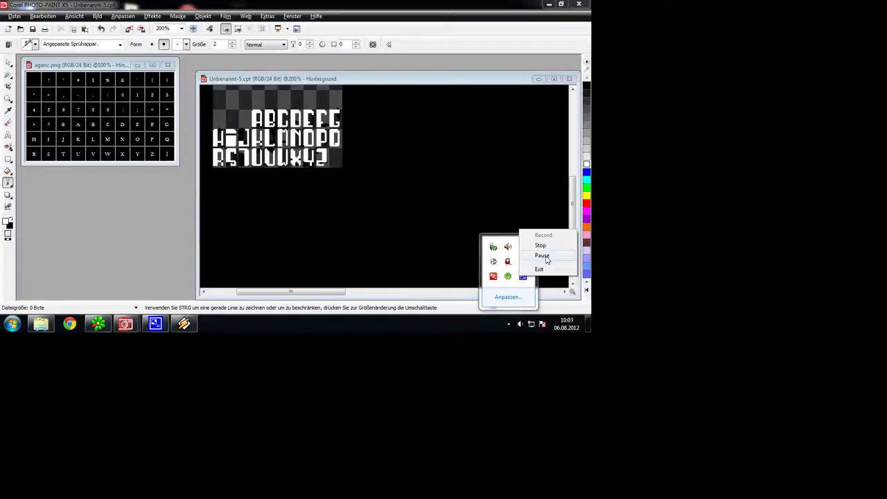
{"action": "left_click", "coordinate": [542, 256]}
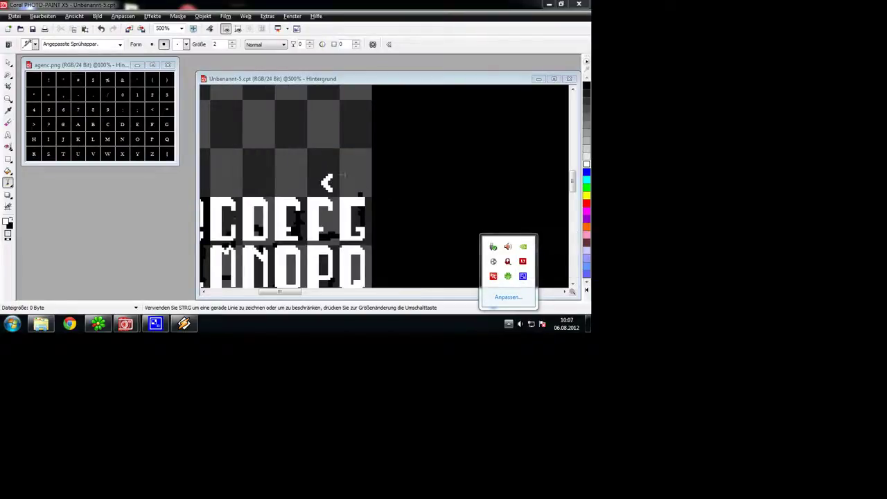
{"action": "left_click", "coordinate": [429, 180]}
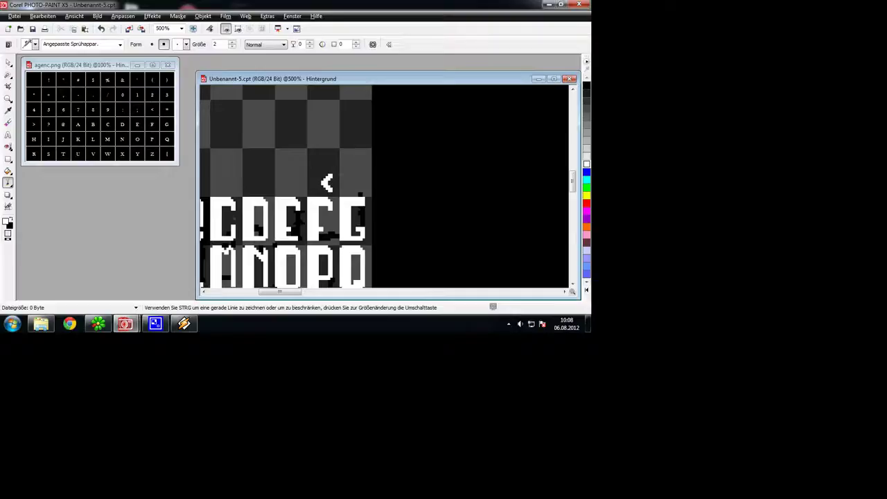
Step: Draw an equals sign from two white bars in the cell after the less-than sign and clean the gap between them in black
{"action": "left_click_drag", "start_coordinate": [341, 176], "coordinate": [348, 177]}
{"action": "left_click", "coordinate": [360, 177]}
{"action": "left_click", "coordinate": [362, 177]}
{"action": "left_click", "coordinate": [343, 178]}
{"action": "left_click", "coordinate": [359, 179]}
{"action": "left_click_drag", "start_coordinate": [342, 189], "coordinate": [361, 189]}
{"action": "left_click", "coordinate": [587, 86]}
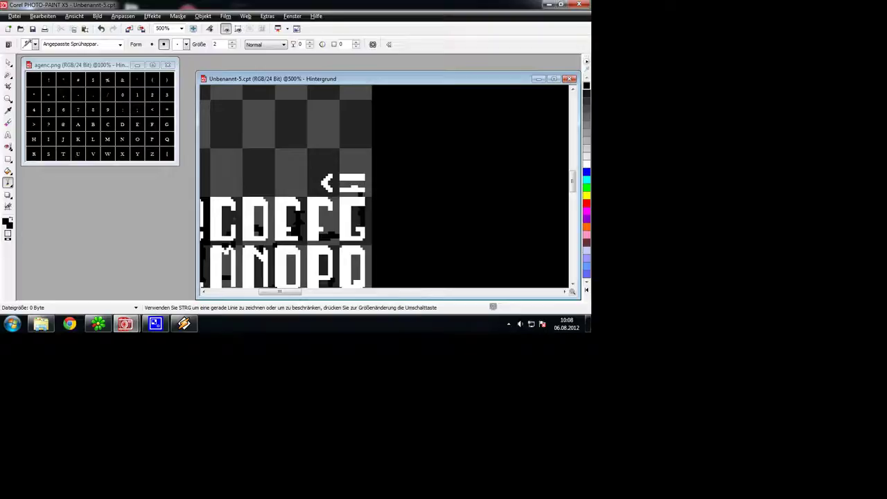
{"action": "left_click_drag", "start_coordinate": [352, 186], "coordinate": [358, 186]}
{"action": "scroll", "coordinate": [299, 187], "scroll_direction": "up", "scroll_amount": 1}
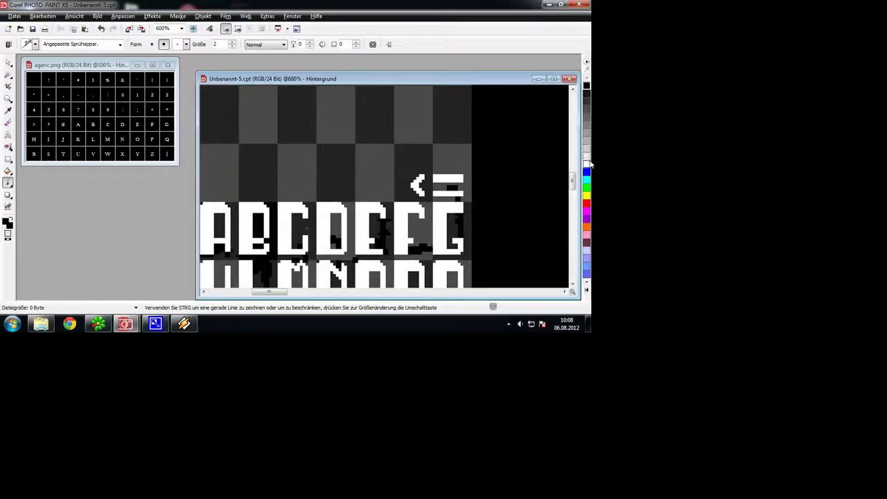
Step: Paint a colon from two white dots in the cell directly above the D
{"action": "left_click", "coordinate": [588, 163]}
{"action": "left_click", "coordinate": [319, 188]}
{"action": "left_click", "coordinate": [320, 178]}
{"action": "scroll", "coordinate": [362, 203], "scroll_direction": "down", "scroll_amount": 1}
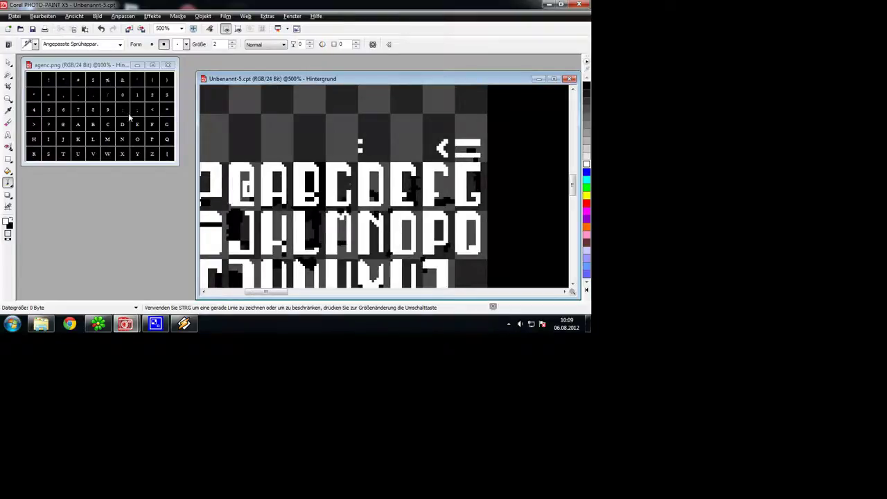
Step: Select the P glyph with the Magic Wand and place a copy in the cell before the colon
{"action": "left_click", "coordinate": [8, 74]}
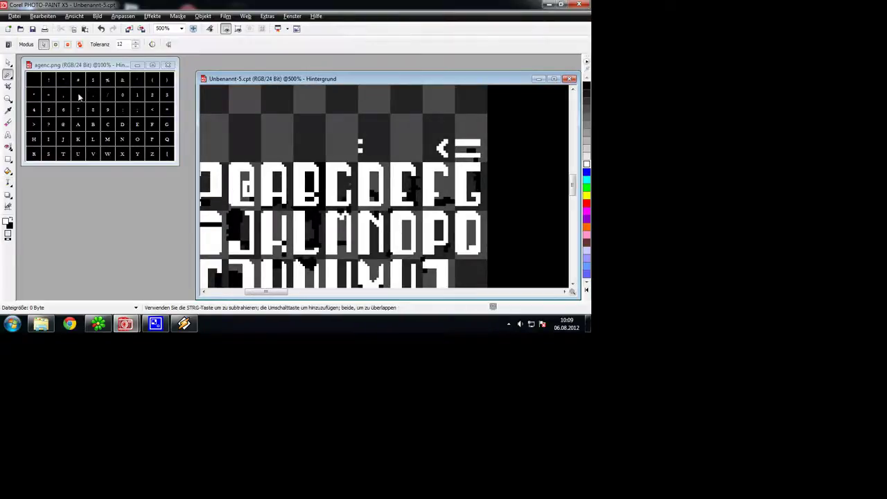
{"action": "left_click", "coordinate": [435, 234]}
{"action": "left_click", "coordinate": [73, 29]}
{"action": "left_click", "coordinate": [85, 28]}
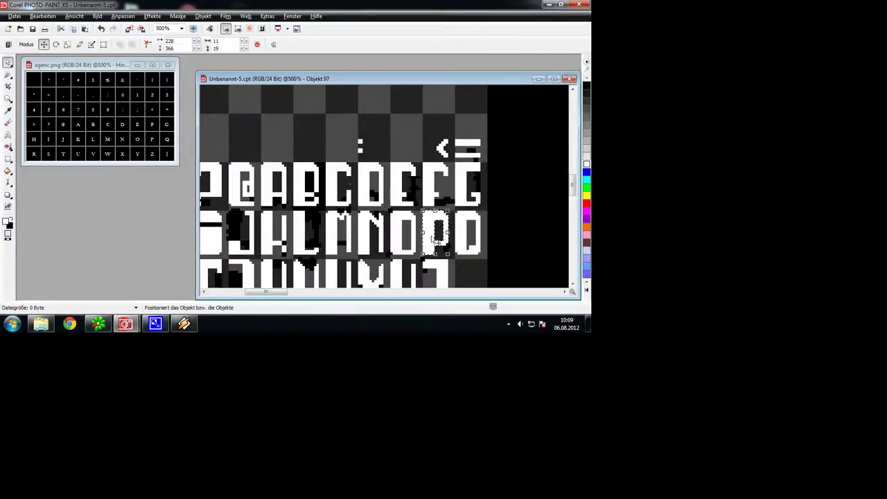
{"action": "left_click_drag", "start_coordinate": [371, 181], "coordinate": [336, 137]}
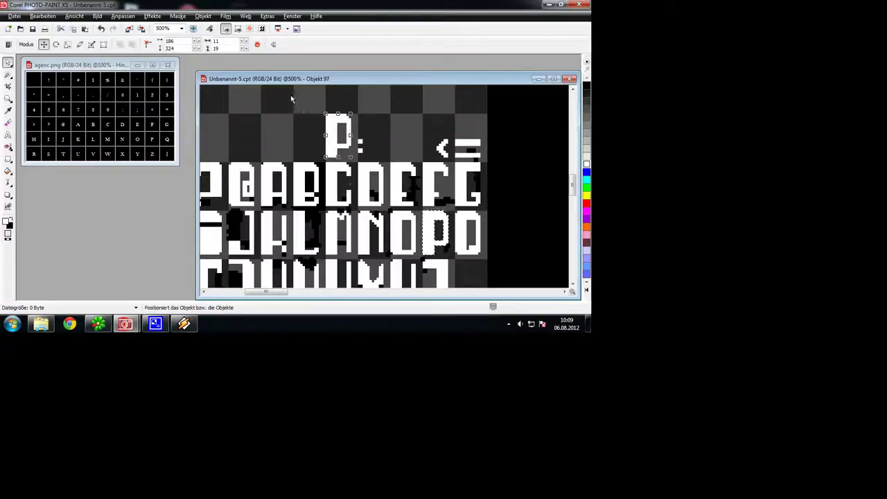
Step: Remove the selection mask around the original P and flip the pasted P copy horizontally
{"action": "key", "text": "ctrl+shift+r"}
{"action": "left_click", "coordinate": [203, 15]}
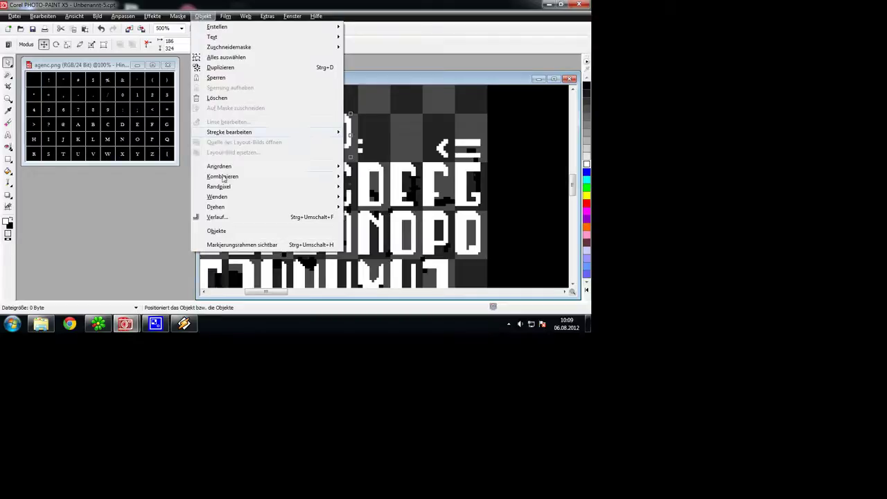
{"action": "mouse_move", "coordinate": [228, 199]}
{"action": "left_click", "coordinate": [364, 199]}
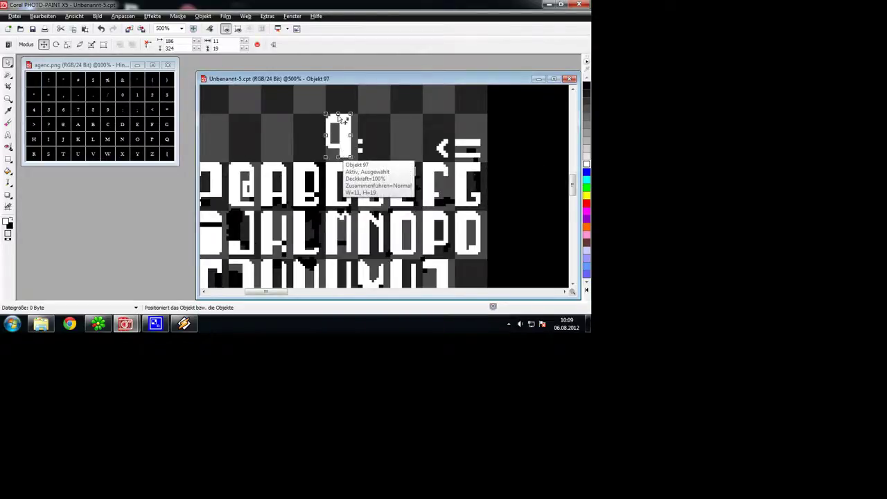
Step: Squash the flipped P copy to 8 px high and touch up its lower bar in white with a 1 px brush to form a 9
{"action": "left_click_drag", "start_coordinate": [342, 118], "coordinate": [340, 139]}
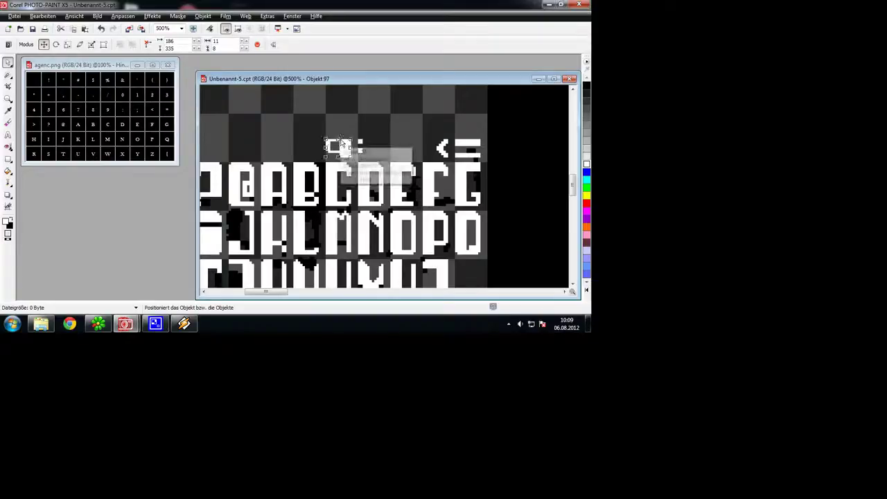
{"action": "double_click", "coordinate": [399, 134]}
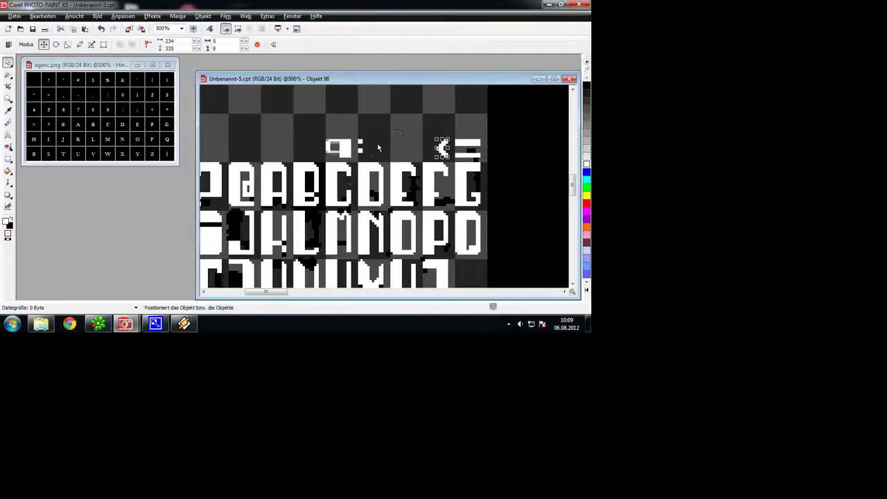
{"action": "scroll", "coordinate": [351, 156], "scroll_direction": "up", "scroll_amount": 2}
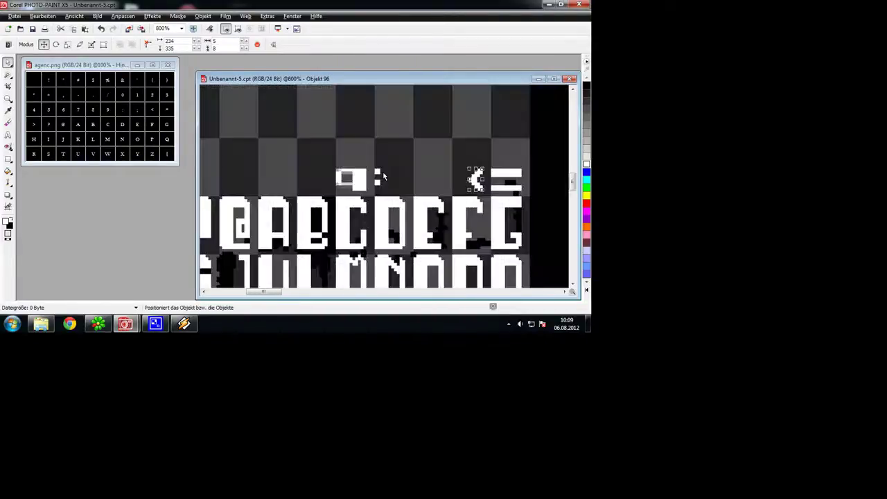
{"action": "scroll", "coordinate": [367, 188], "scroll_direction": "up", "scroll_amount": 1}
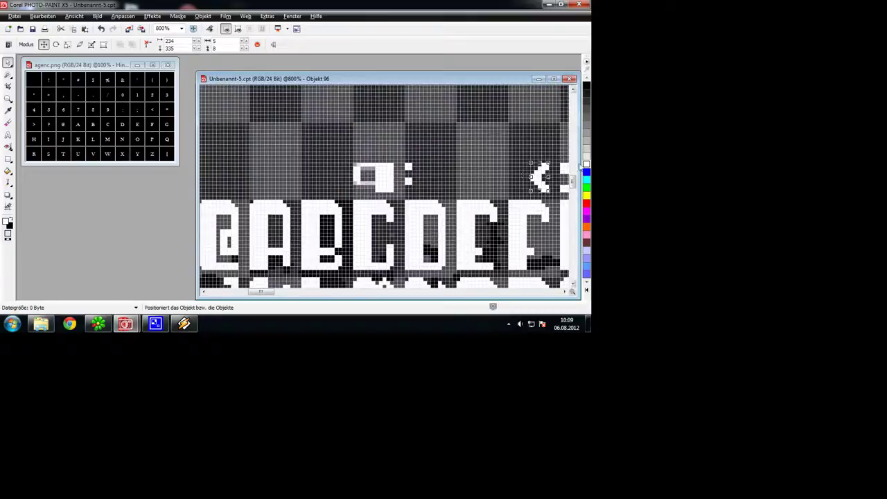
{"action": "left_click", "coordinate": [9, 182]}
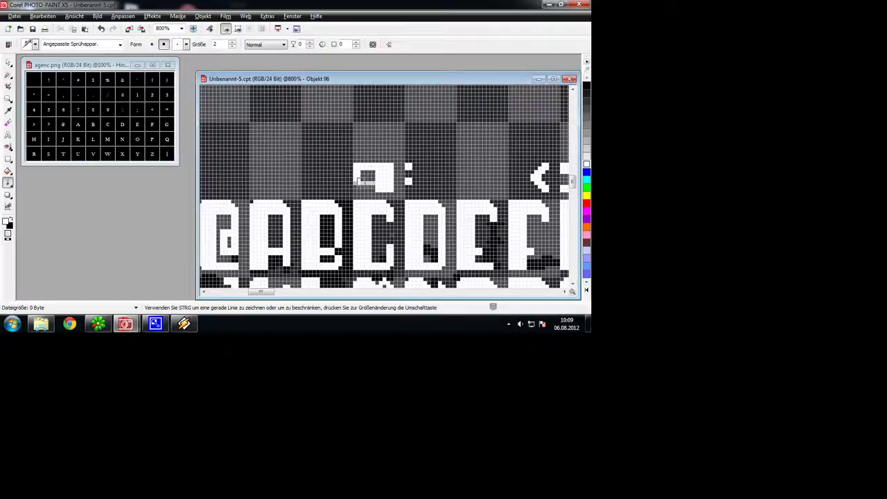
{"action": "left_click", "coordinate": [232, 48]}
{"action": "left_click", "coordinate": [508, 323]}
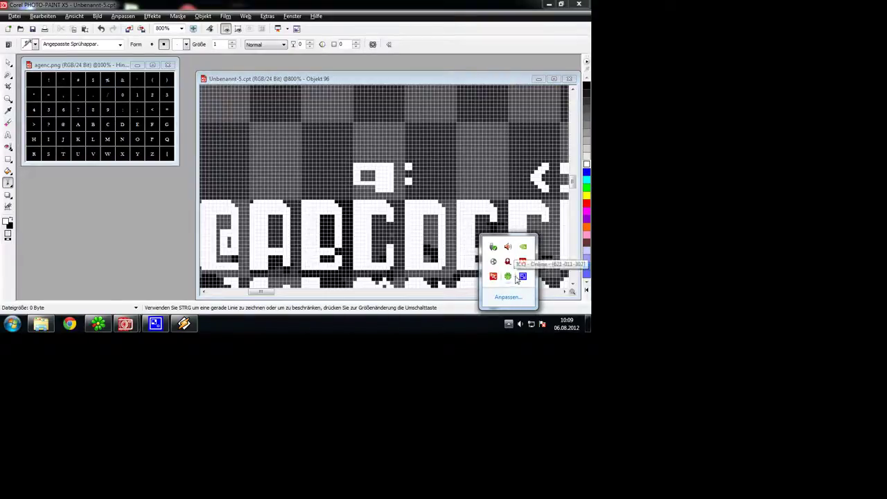
{"action": "right_click", "coordinate": [523, 276]}
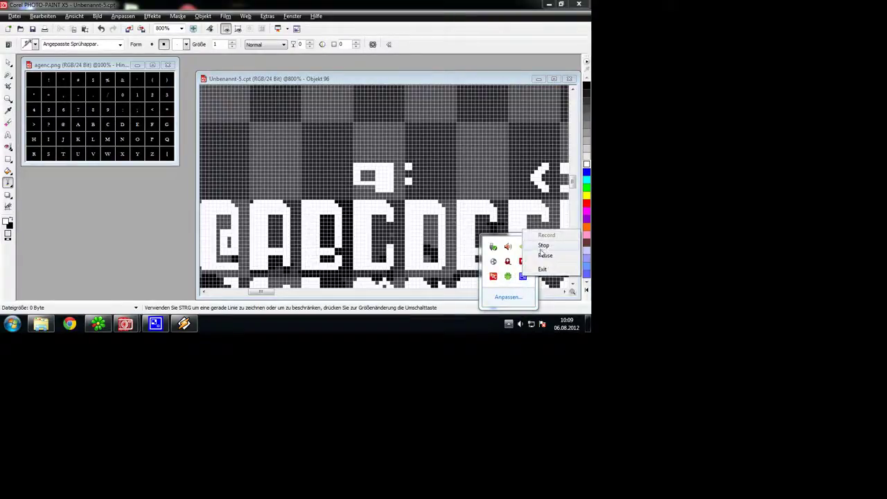
{"action": "left_click", "coordinate": [543, 247]}
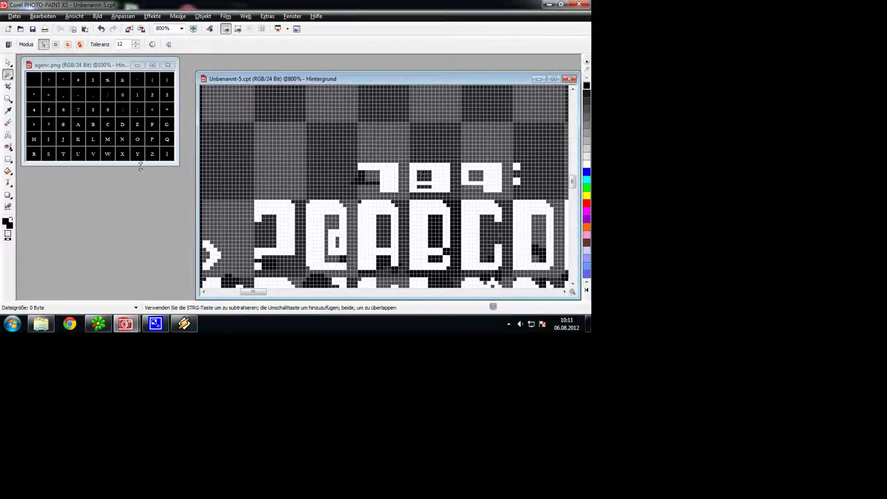
Step: Select the 9 glyph with the Magic Wand and place a copy of it in the cell before the 7
{"action": "left_click", "coordinate": [7, 63]}
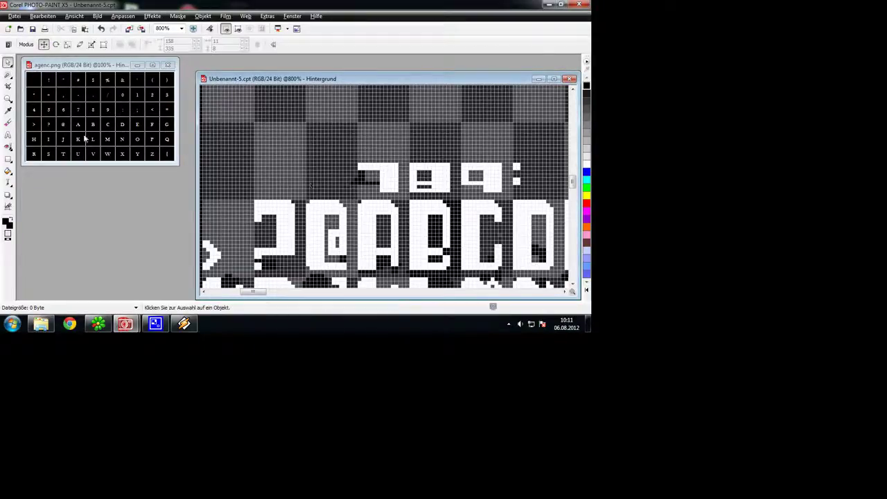
{"action": "left_click", "coordinate": [7, 76]}
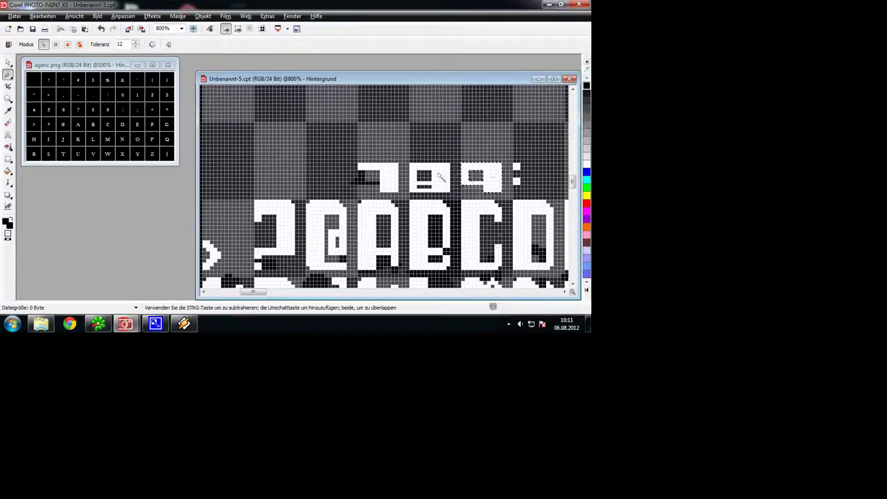
{"action": "key", "text": "ctrl+c"}
{"action": "key", "text": "ctrl+v"}
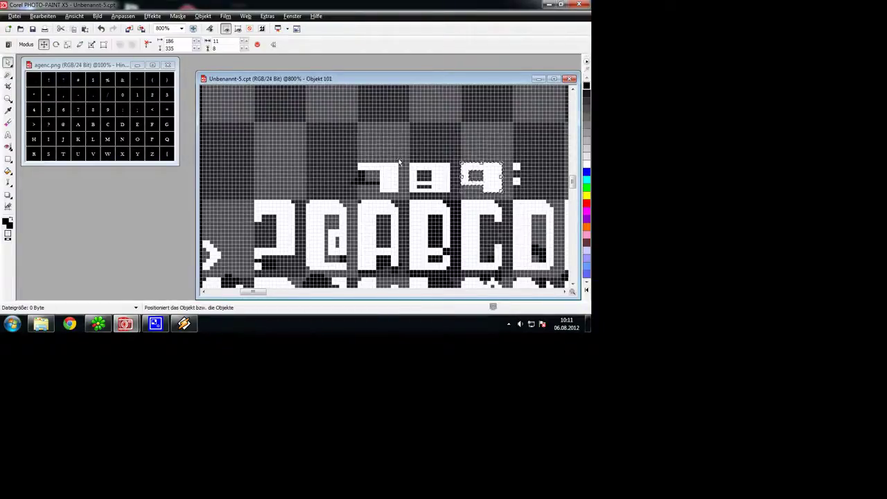
{"action": "left_click_drag", "start_coordinate": [496, 182], "coordinate": [342, 179]}
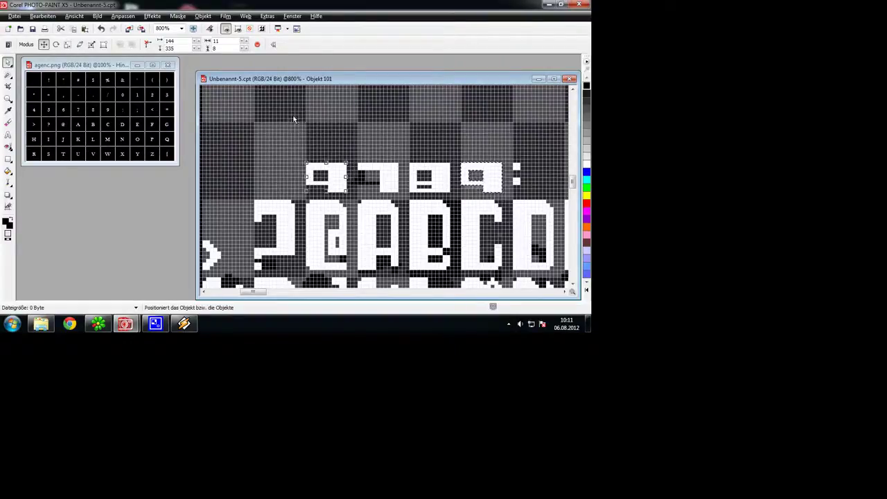
Step: Flip the pasted 9 copy horizontally and vertically to form a 6 and merge it with the background
{"action": "left_click", "coordinate": [202, 15]}
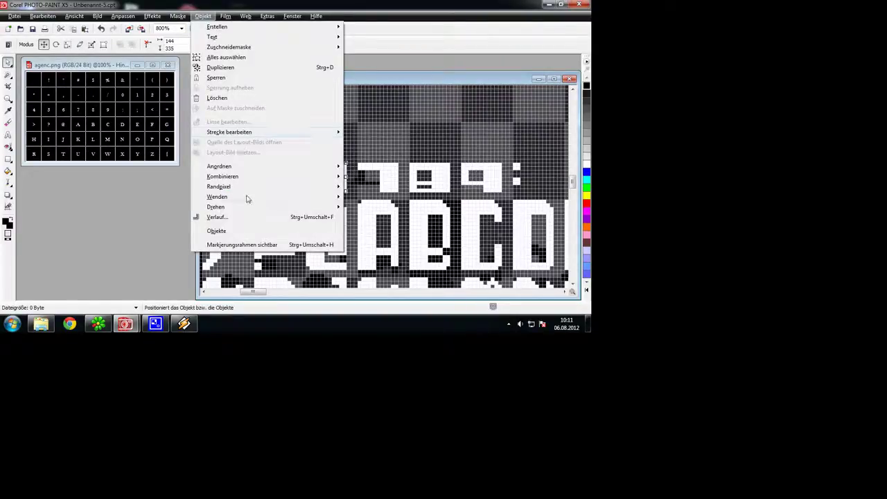
{"action": "mouse_move", "coordinate": [336, 204]}
{"action": "left_click", "coordinate": [371, 198]}
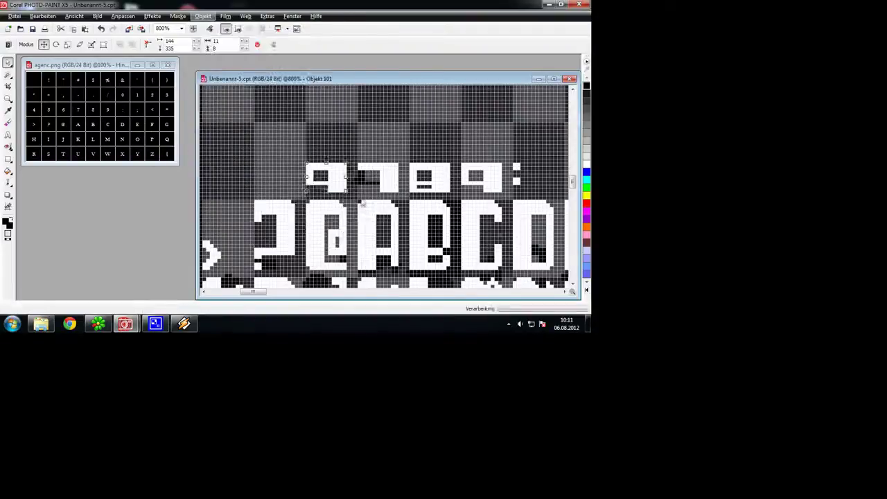
{"action": "left_click", "coordinate": [209, 19]}
{"action": "mouse_move", "coordinate": [228, 198]}
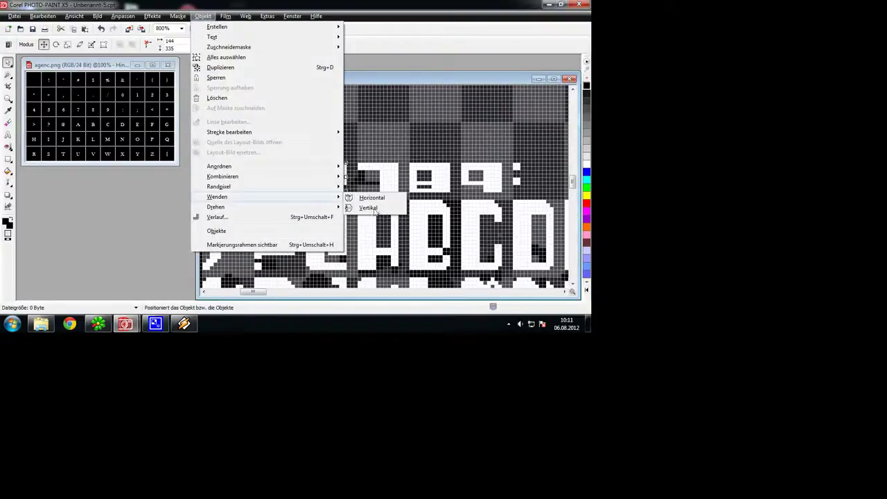
{"action": "left_click", "coordinate": [374, 211]}
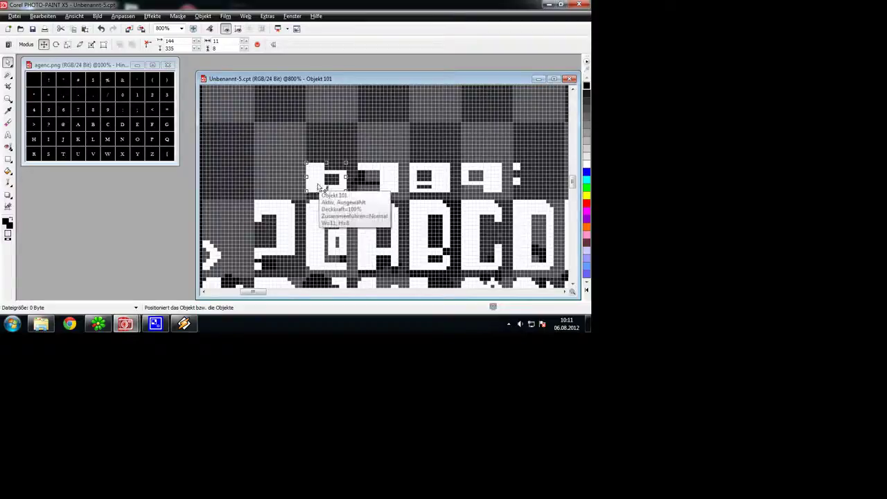
{"action": "left_click", "coordinate": [363, 212]}
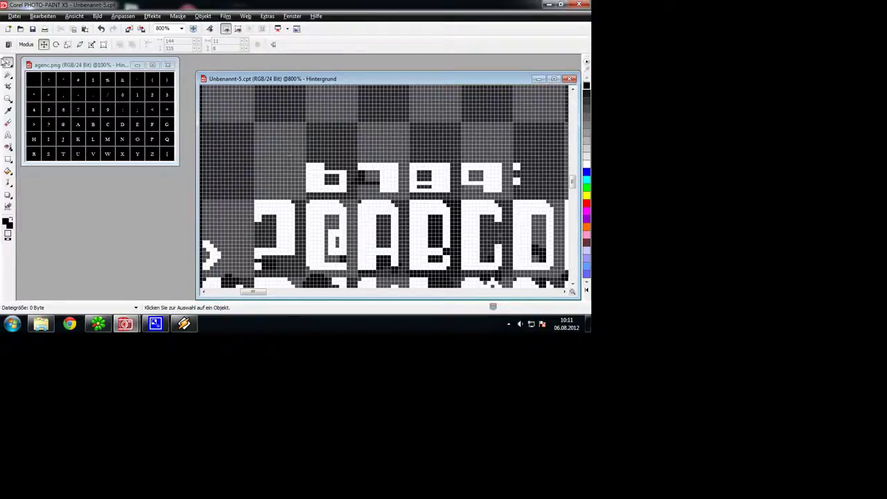
Step: Place a merged copy of the 8 in the cell before the 6 and reshape it into a 5 with black brush strokes
{"action": "left_click", "coordinate": [8, 76]}
{"action": "left_click", "coordinate": [434, 183]}
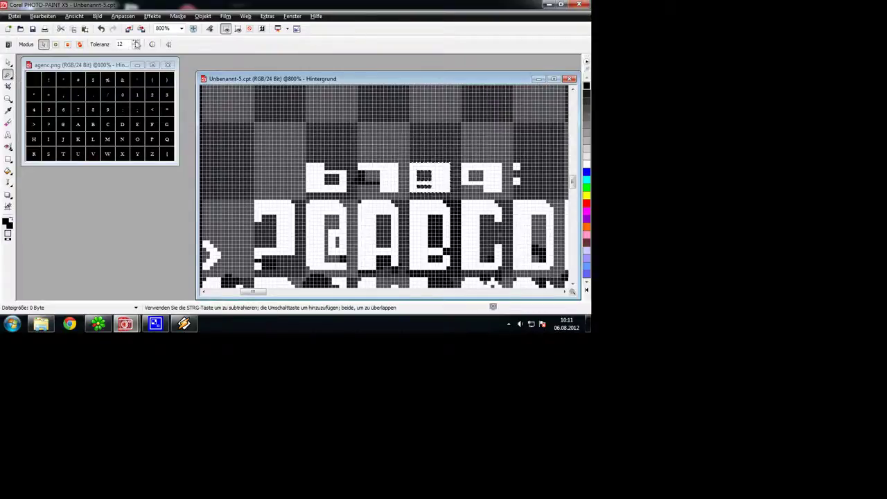
{"action": "key", "text": "ctrl+c"}
{"action": "key", "text": "ctrl+v"}
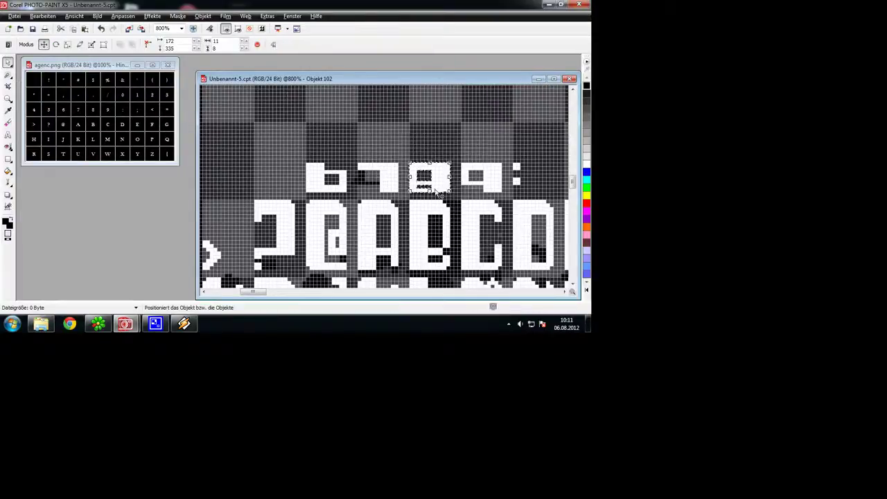
{"action": "left_click_drag", "start_coordinate": [436, 182], "coordinate": [280, 180]}
{"action": "right_click", "coordinate": [289, 181]}
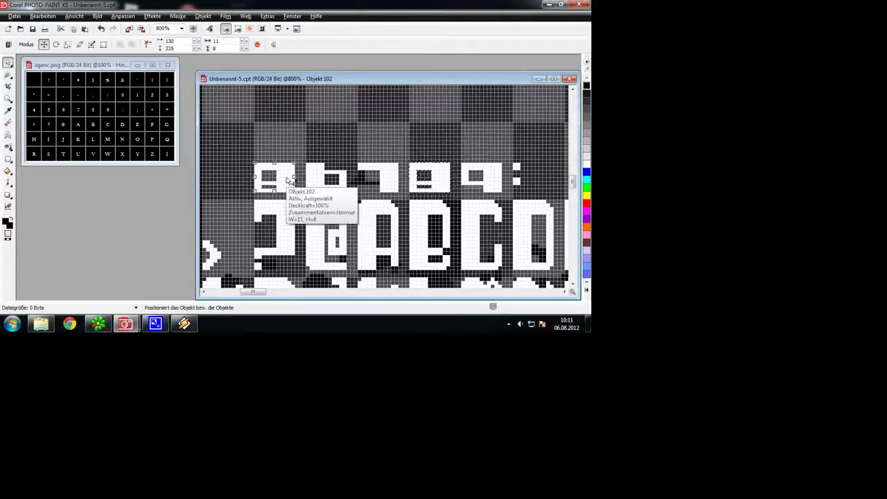
{"action": "left_click", "coordinate": [303, 210]}
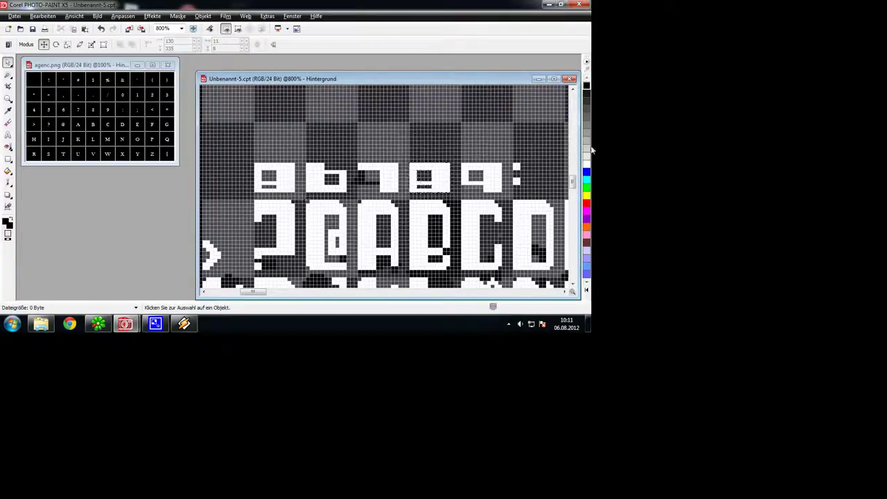
{"action": "left_click", "coordinate": [9, 182]}
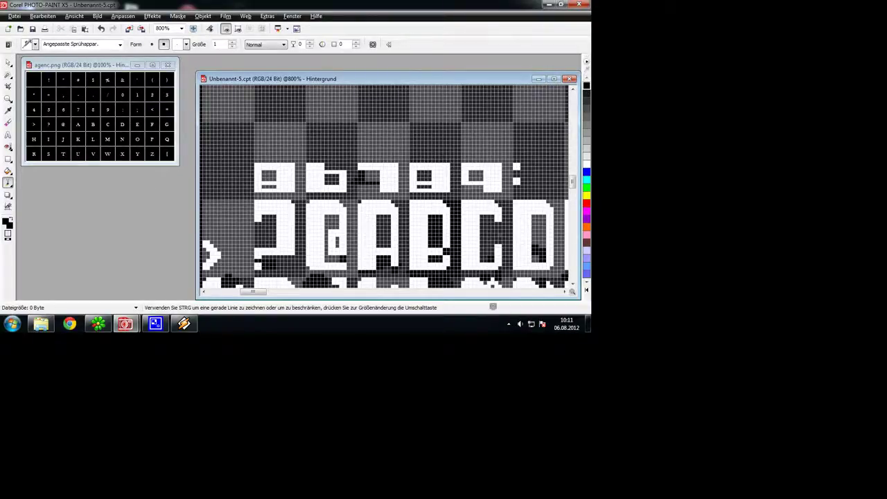
{"action": "mouse_move", "coordinate": [275, 175]}
{"action": "left_mouse_down"}
{"action": "mouse_move", "coordinate": [293, 176]}
{"action": "mouse_move", "coordinate": [258, 189]}
{"action": "left_mouse_up"}
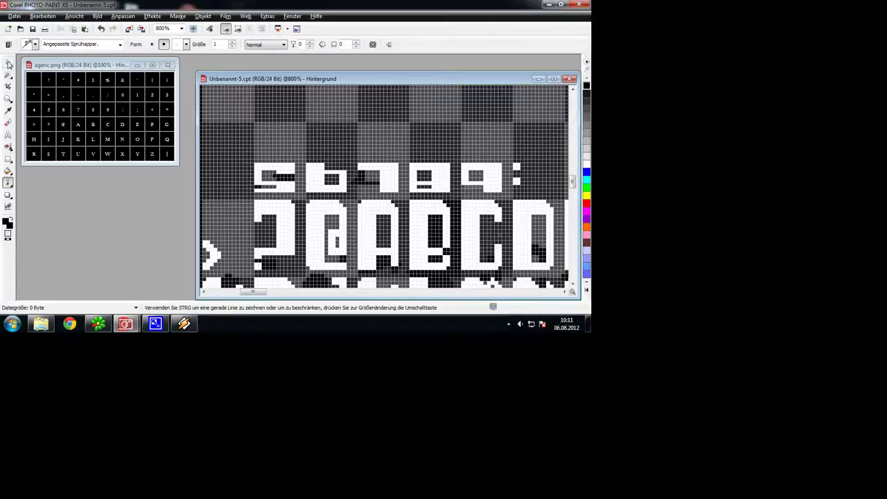
Step: Place another copy of the 8 in the row's first cell, flush with the cell's left edge, and merge it with the background
{"action": "left_click", "coordinate": [9, 63]}
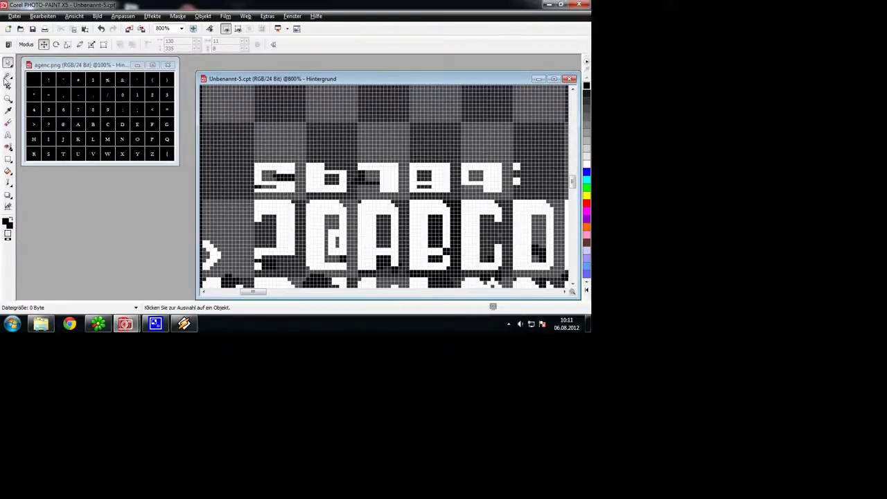
{"action": "left_click", "coordinate": [7, 78]}
{"action": "left_click", "coordinate": [85, 97]}
{"action": "left_click", "coordinate": [426, 183]}
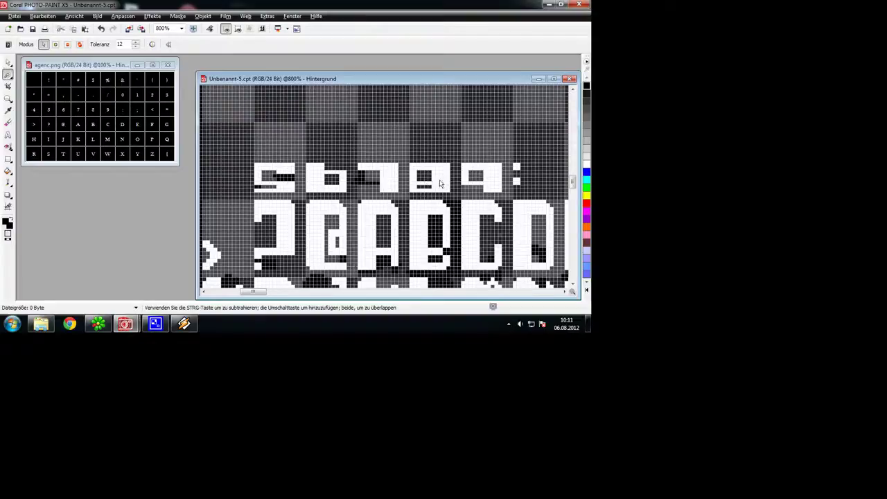
{"action": "left_click", "coordinate": [75, 31]}
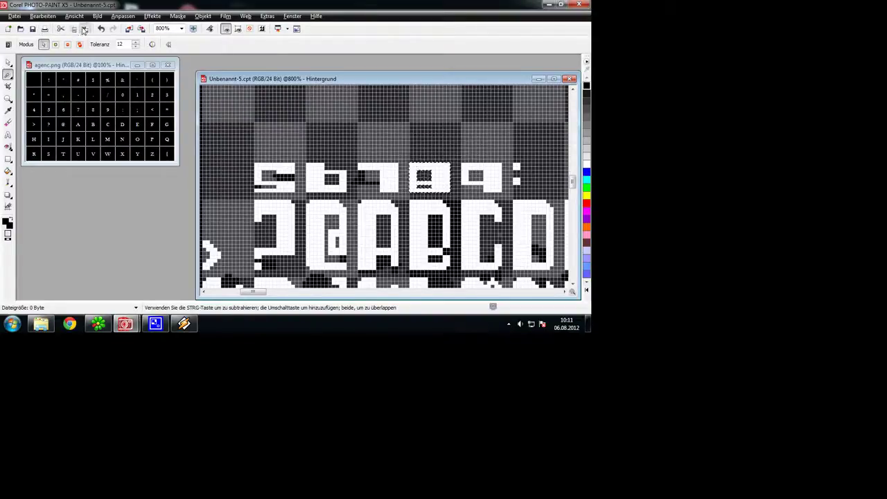
{"action": "key", "text": "ctrl+v"}
{"action": "left_click_drag", "start_coordinate": [426, 178], "coordinate": [234, 176]}
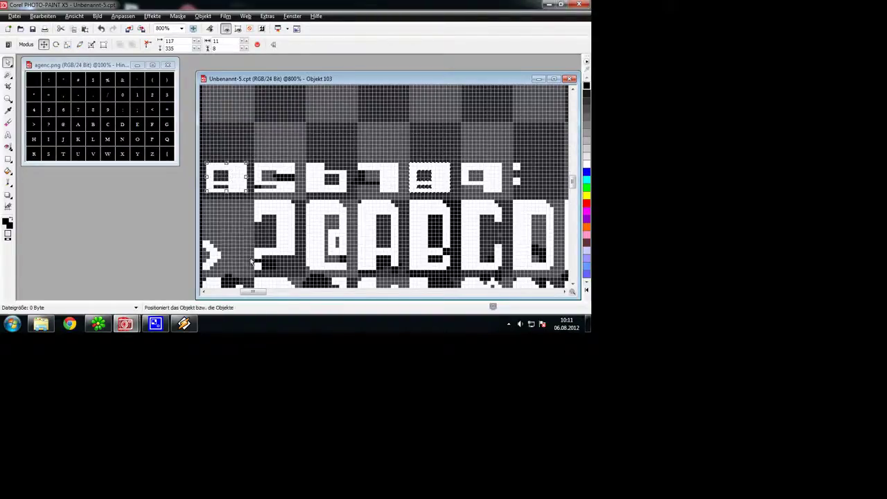
{"action": "left_click_drag", "start_coordinate": [255, 291], "coordinate": [244, 294]}
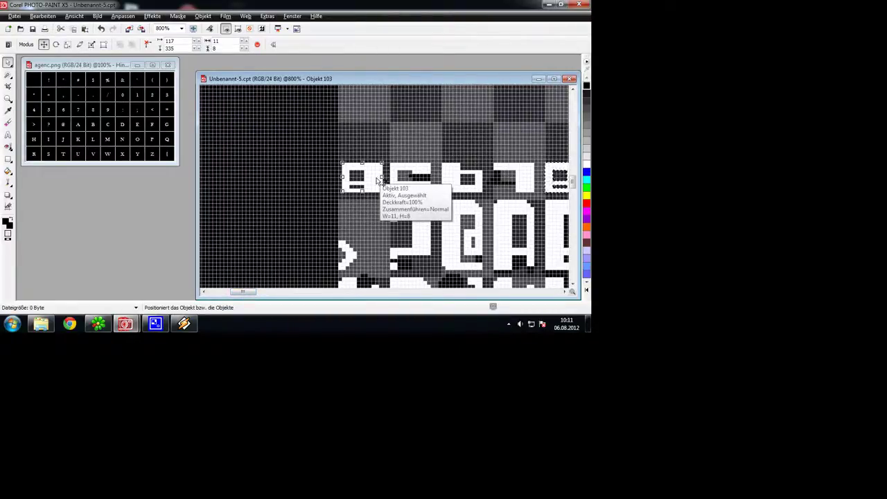
{"action": "left_click_drag", "start_coordinate": [376, 175], "coordinate": [374, 178]}
{"action": "key", "text": "ctrl+Down"}
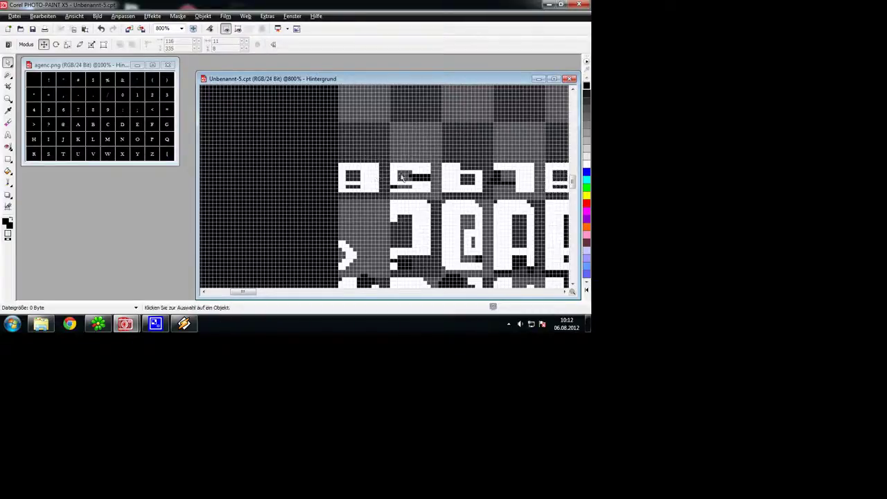
Step: Paint out the top middle and lower left of the 8 copy before the 5 with a 2 px black brush to form a 4
{"action": "left_click", "coordinate": [9, 182]}
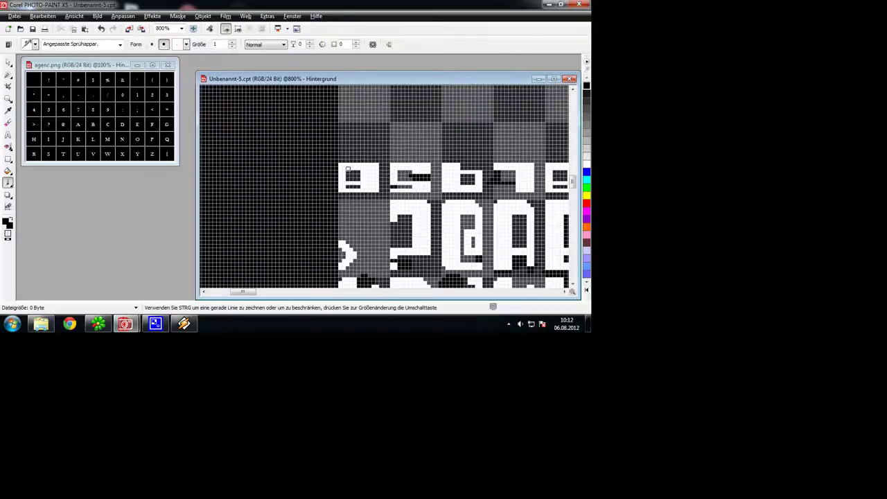
{"action": "left_click", "coordinate": [346, 169]}
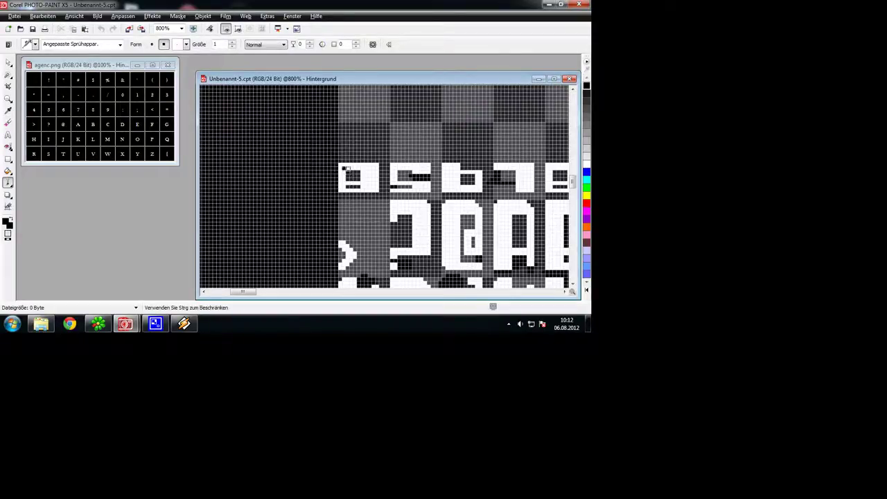
{"action": "left_click", "coordinate": [102, 28]}
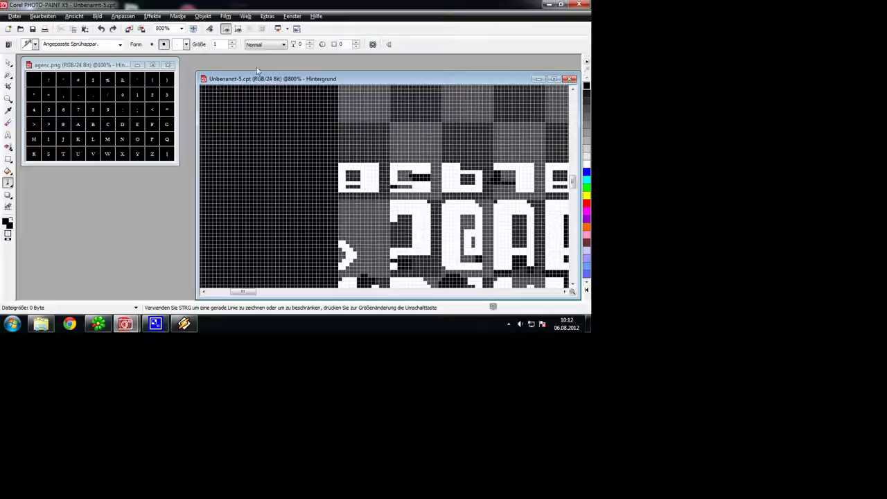
{"action": "left_click", "coordinate": [232, 41]}
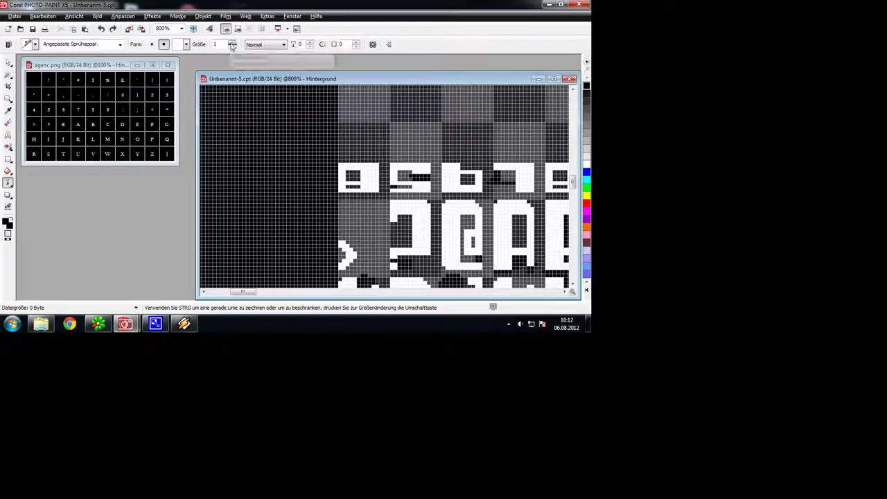
{"action": "left_click", "coordinate": [350, 166]}
{"action": "left_click", "coordinate": [356, 167]}
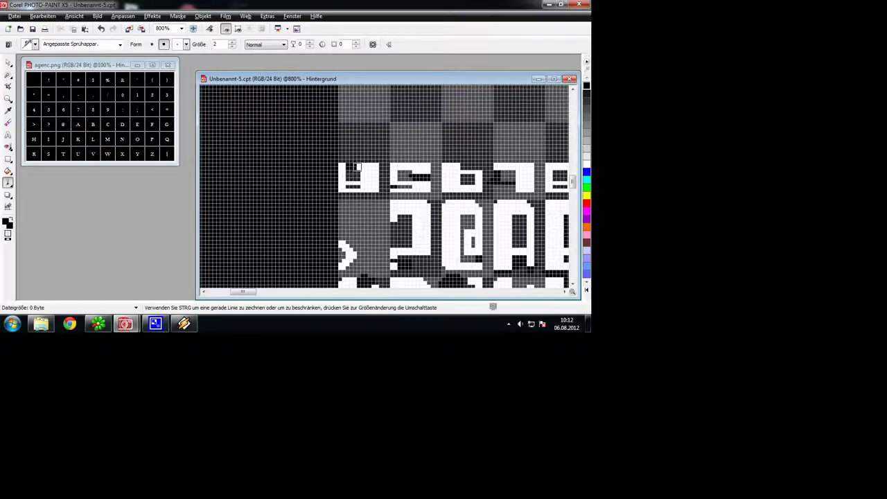
{"action": "left_click", "coordinate": [353, 192]}
{"action": "scroll", "coordinate": [432, 183], "scroll_direction": "down", "scroll_amount": 1}
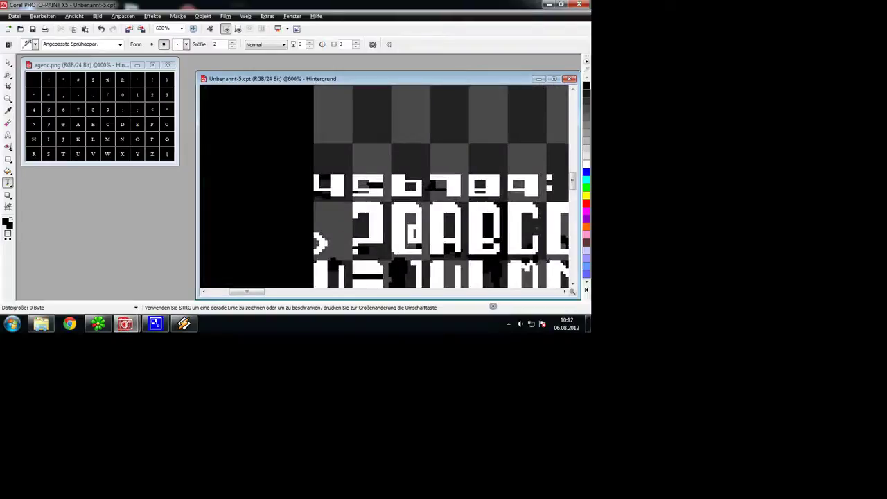
{"action": "scroll", "coordinate": [382, 206], "scroll_direction": "down", "scroll_amount": 4}
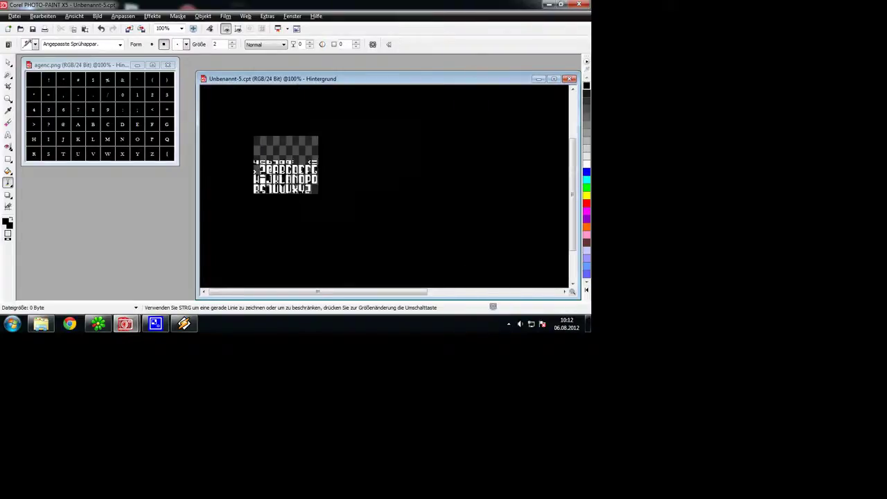
{"action": "scroll", "coordinate": [409, 167], "scroll_direction": "up", "scroll_amount": 1}
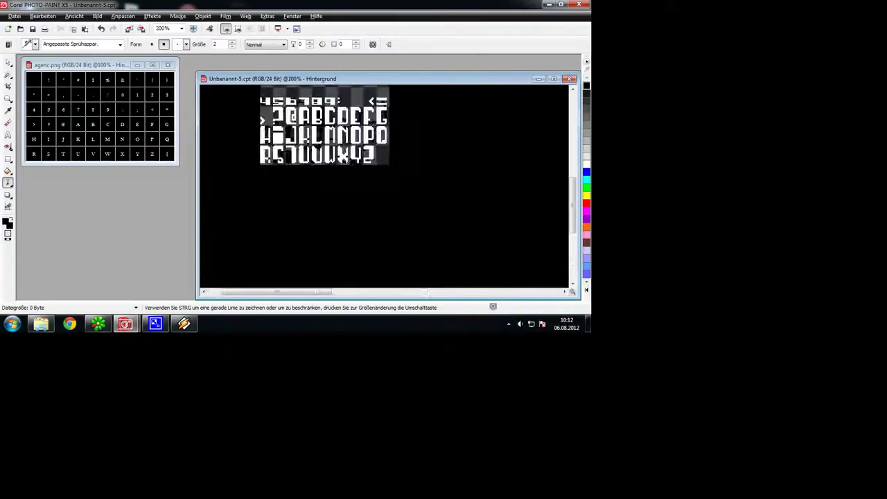
{"action": "left_click", "coordinate": [511, 324]}
{"action": "right_click", "coordinate": [522, 276]}
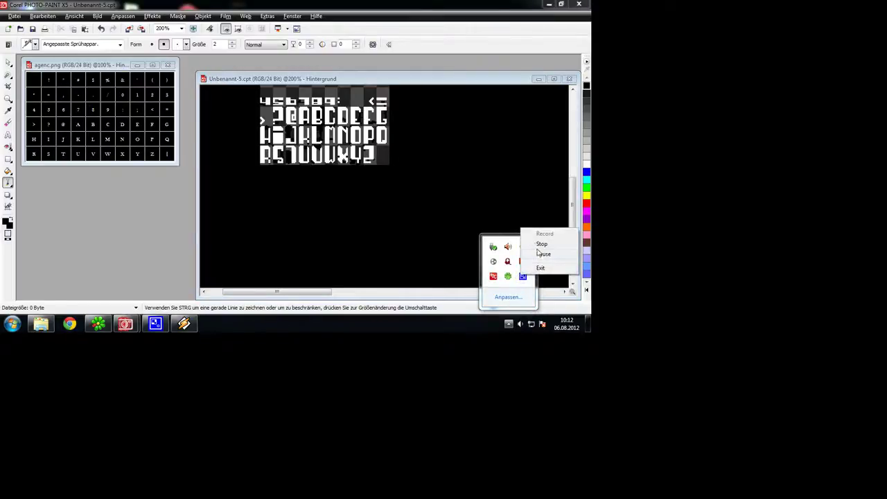
{"action": "left_click", "coordinate": [539, 254]}
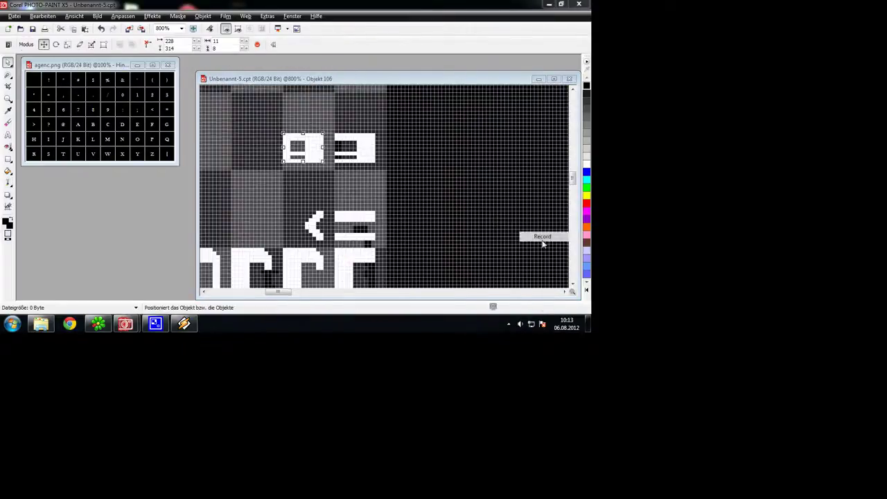
{"action": "left_click", "coordinate": [545, 235]}
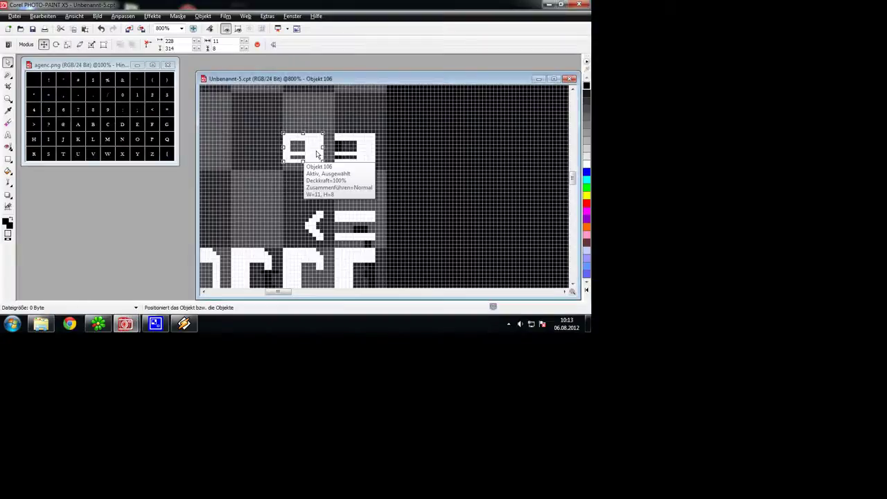
Step: Merge the 8 copy before the 3 with the background and reshape it into a 2 with a 1 px black brush
{"action": "key", "text": "ctrl+Down"}
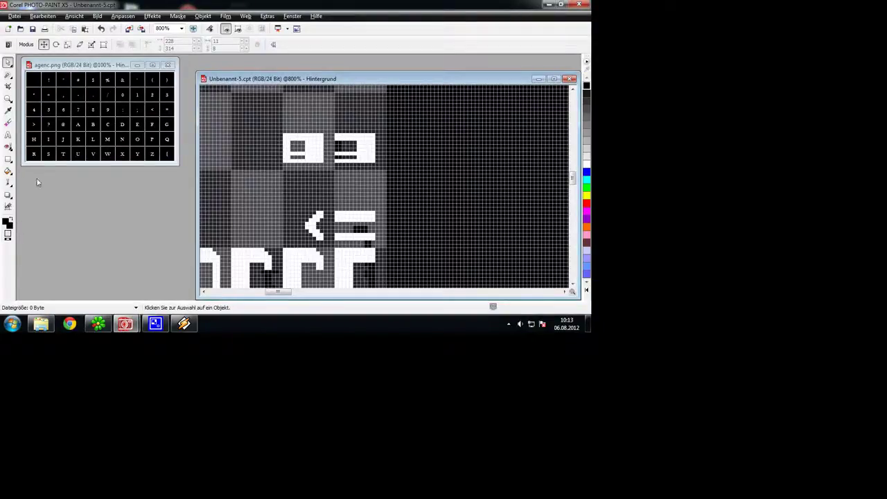
{"action": "left_click", "coordinate": [8, 184]}
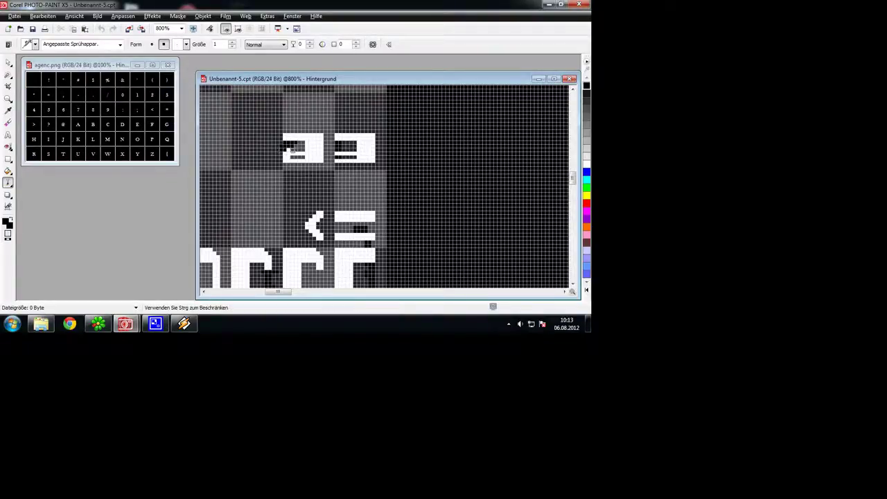
{"action": "left_click_drag", "start_coordinate": [292, 151], "coordinate": [326, 158]}
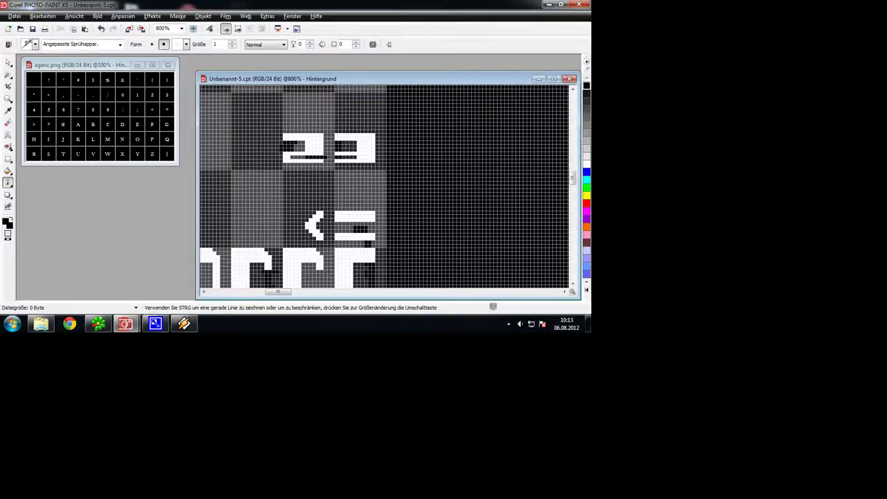
Step: Copy the 3 into the cell before the 2, remove the mask and merge the copy with the background
{"action": "left_click", "coordinate": [8, 75]}
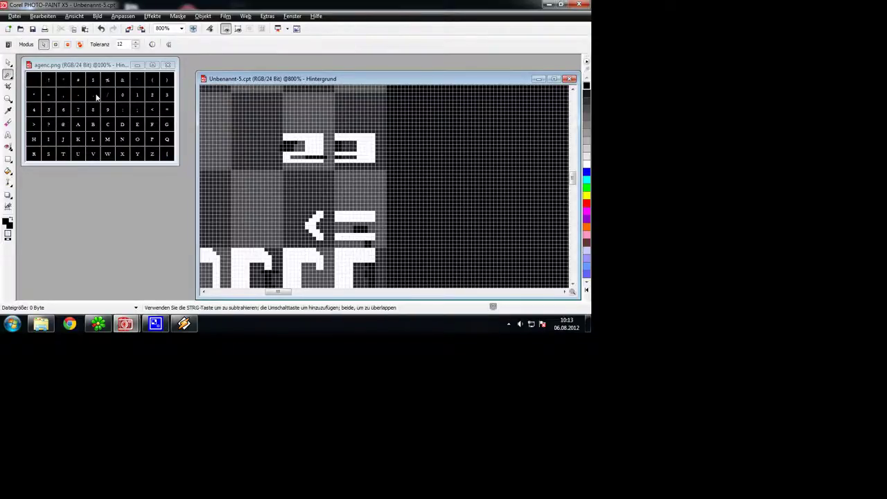
{"action": "left_click", "coordinate": [351, 146]}
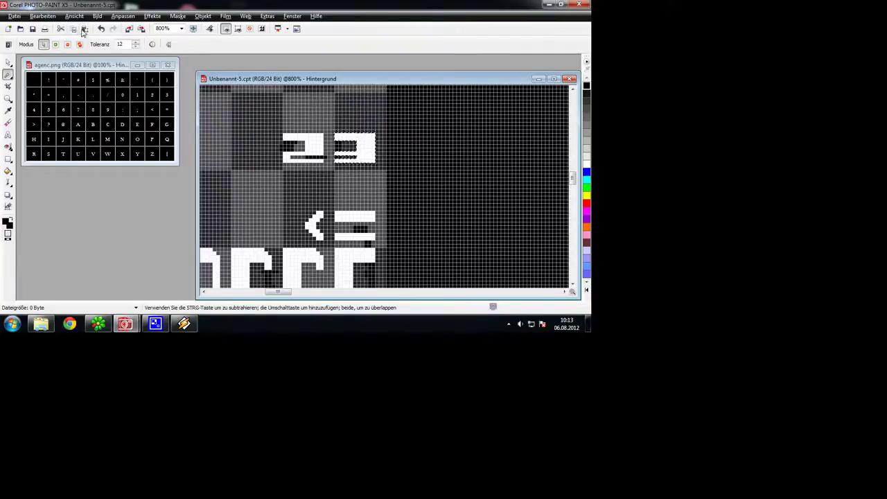
{"action": "left_click", "coordinate": [84, 29]}
{"action": "left_click_drag", "start_coordinate": [363, 146], "coordinate": [260, 147]}
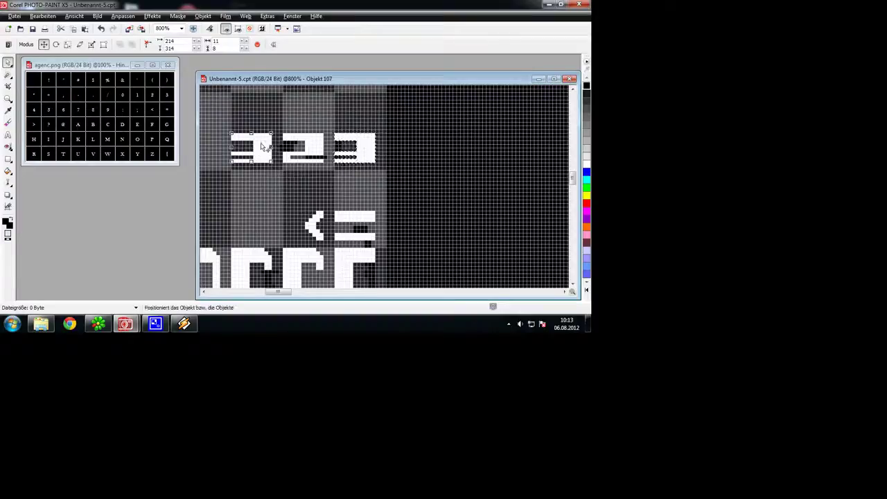
{"action": "key", "text": "ctrl+shift+r"}
{"action": "key", "text": "ctrl+Down"}
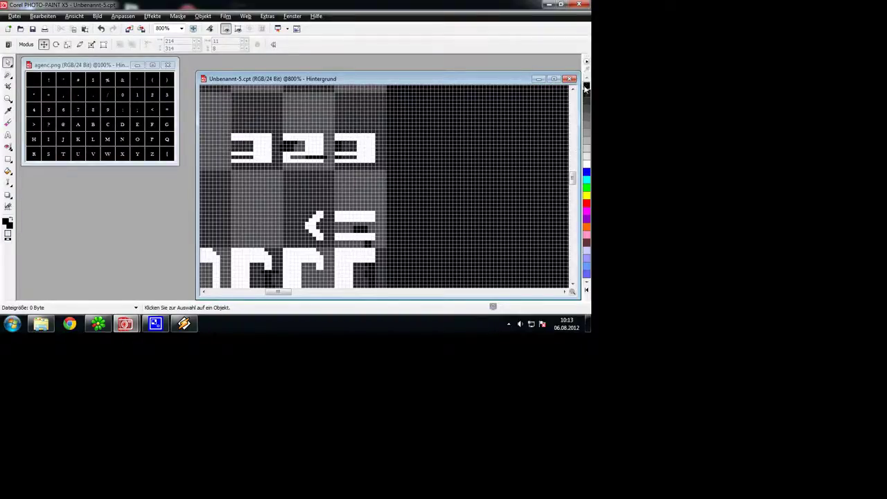
Step: Paint out the lower arms of the 3 copy and trim its top arm with a 1 px black brush to form a 1
{"action": "left_click", "coordinate": [8, 182]}
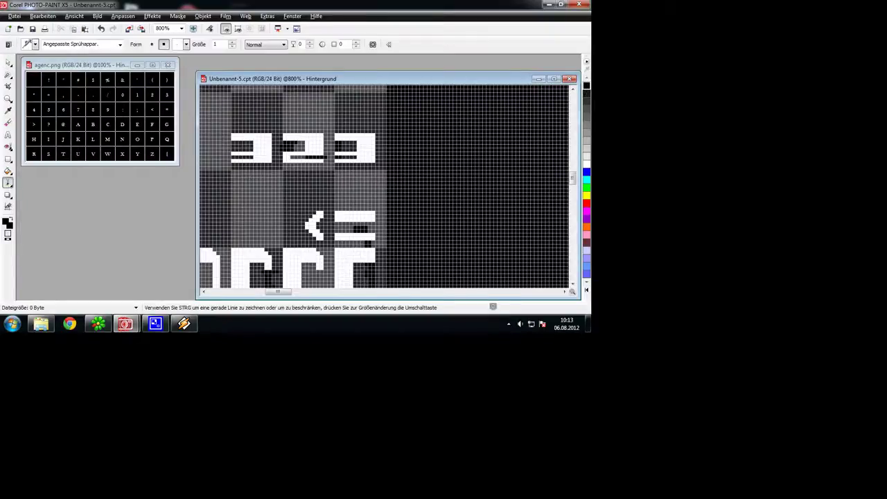
{"action": "left_click_drag", "start_coordinate": [234, 153], "coordinate": [247, 153]}
{"action": "left_click_drag", "start_coordinate": [252, 161], "coordinate": [234, 161]}
{"action": "scroll", "coordinate": [251, 178], "scroll_direction": "down", "scroll_amount": 1}
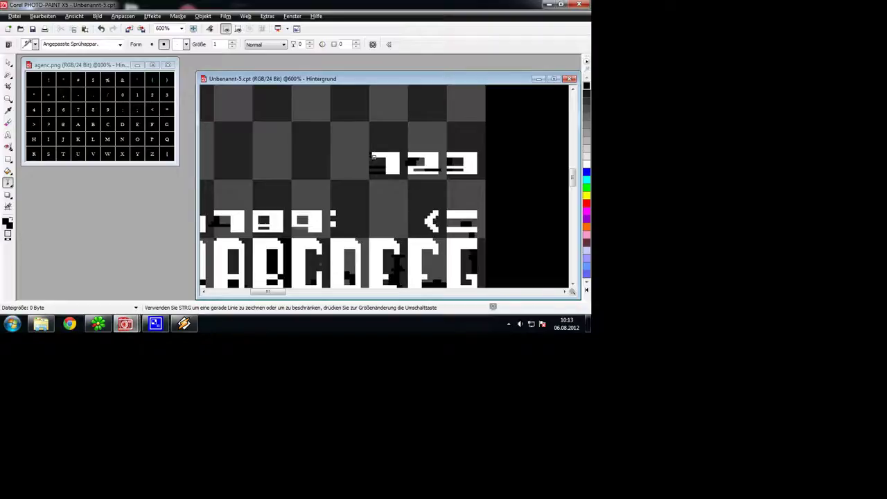
{"action": "left_click_drag", "start_coordinate": [379, 153], "coordinate": [379, 157]}
{"action": "left_click", "coordinate": [377, 157]}
Step: Mask the white shape of the 1, nudge it slightly left within its cell and remove the mask
{"action": "left_click", "coordinate": [8, 76]}
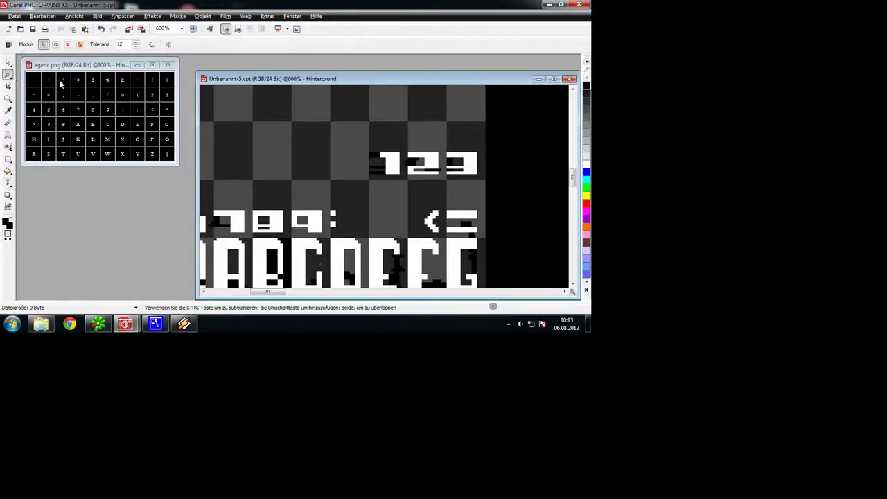
{"action": "left_click", "coordinate": [393, 163]}
{"action": "key", "text": "Left"}
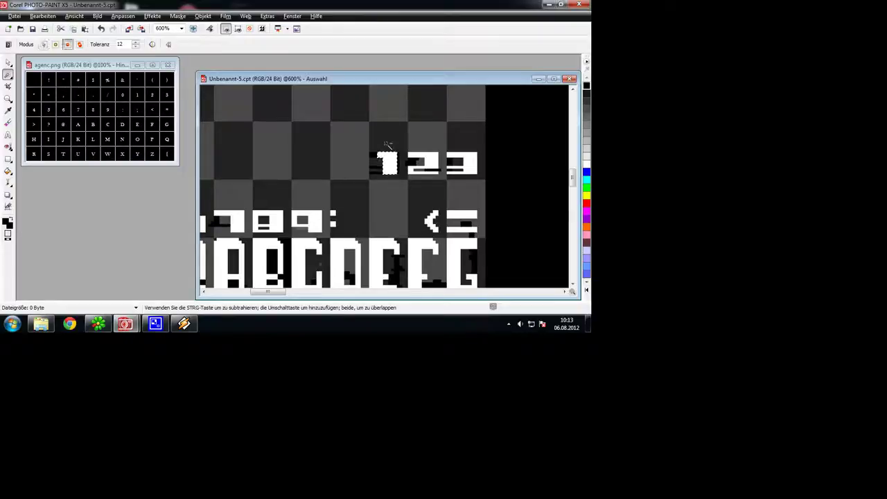
{"action": "key", "text": "ctrl+shift+r"}
{"action": "scroll", "coordinate": [360, 189], "scroll_direction": "down", "scroll_amount": 1}
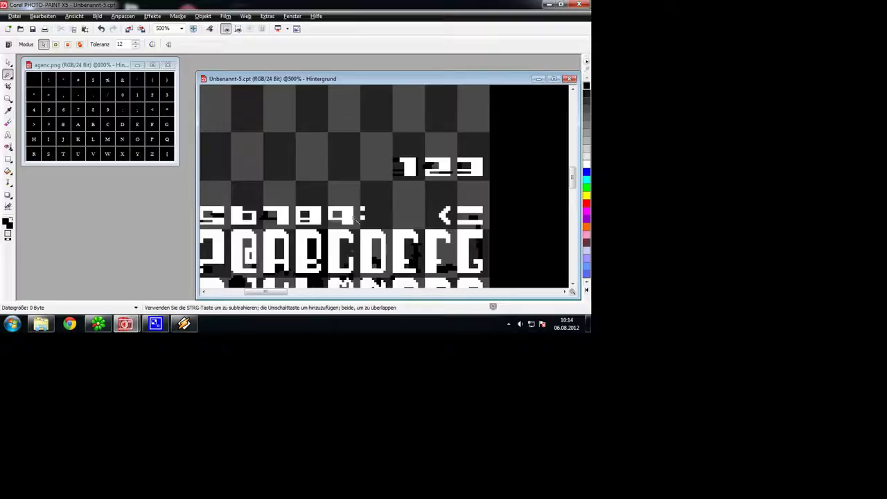
Step: Copy the 8 into the cell before the 1 and merge the copy with the background
{"action": "left_click", "coordinate": [315, 219]}
{"action": "left_click", "coordinate": [74, 29]}
{"action": "left_click", "coordinate": [85, 29]}
{"action": "left_click_drag", "start_coordinate": [316, 213], "coordinate": [377, 164]}
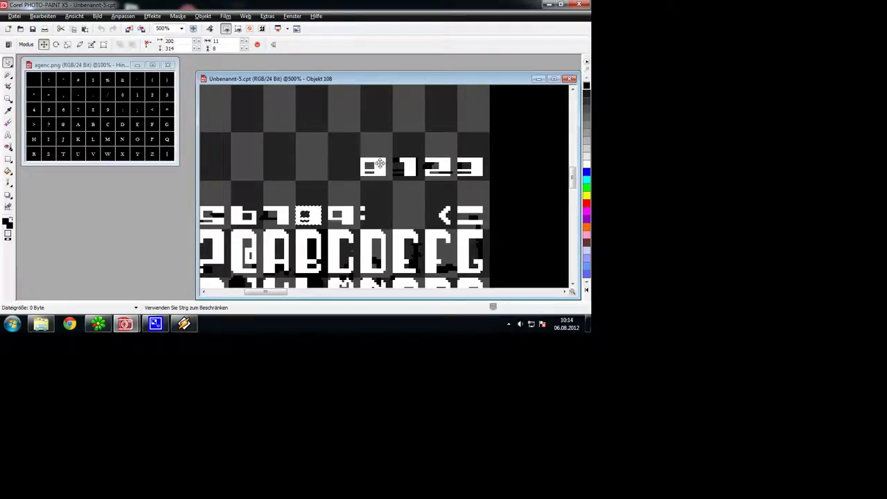
{"action": "left_click", "coordinate": [376, 190]}
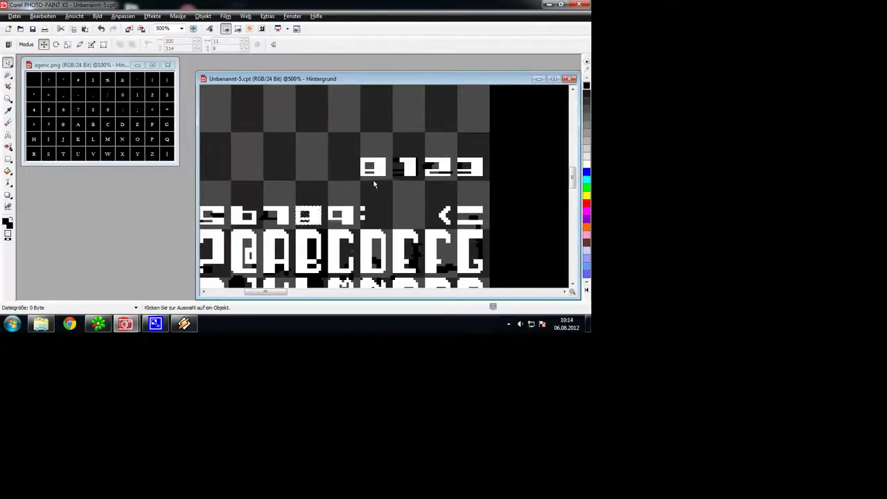
Step: Reshape the interior of the 8 copy before the 1 into a 0 with 1 px white and black brush strokes
{"action": "left_click", "coordinate": [8, 182]}
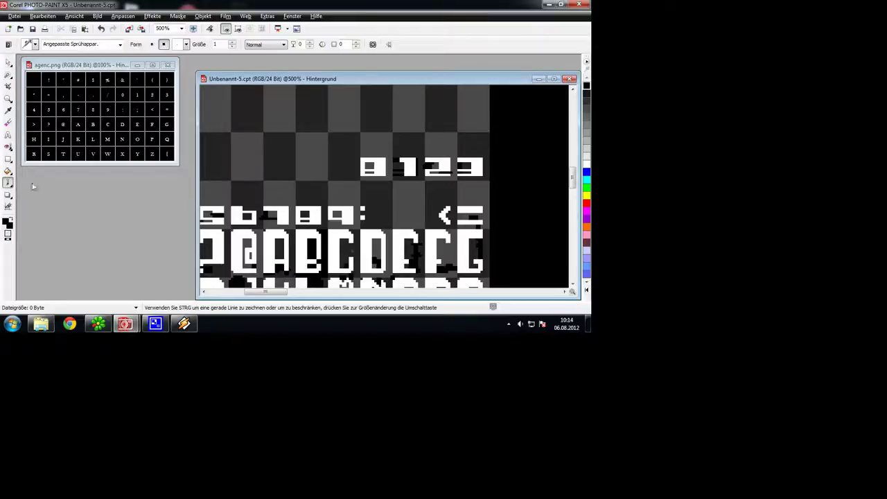
{"action": "left_click", "coordinate": [586, 165]}
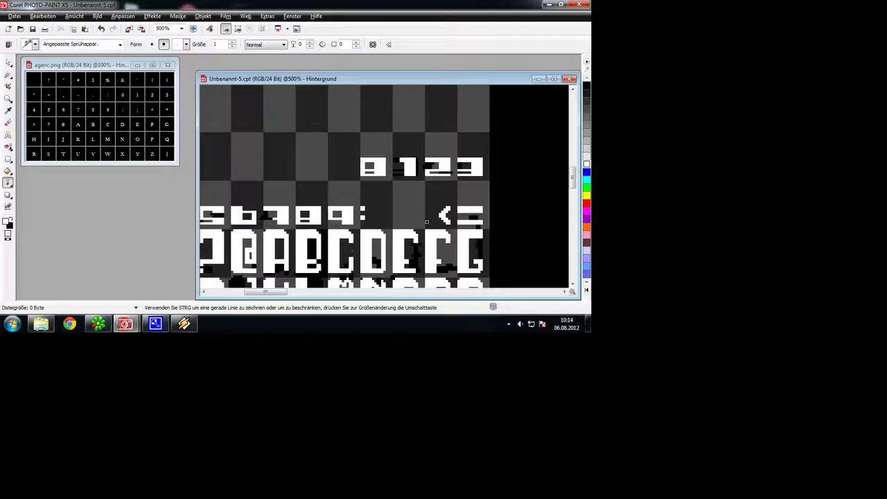
{"action": "scroll", "coordinate": [368, 175], "scroll_direction": "up", "scroll_amount": 4}
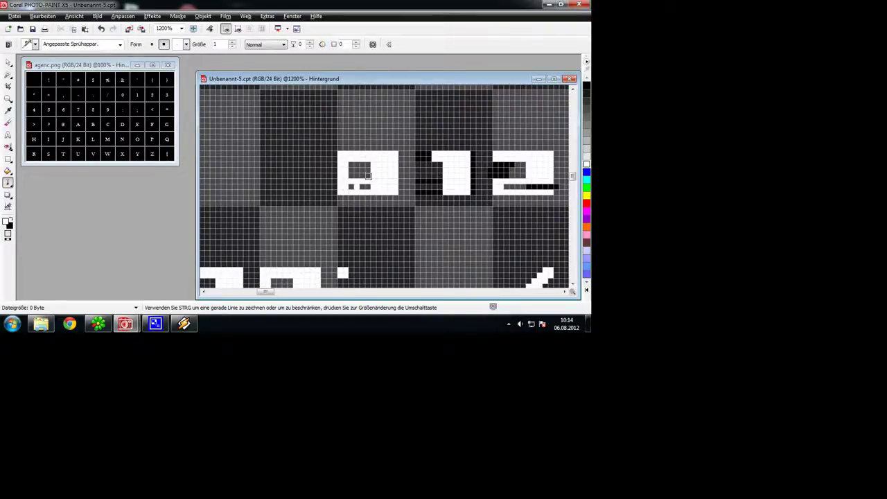
{"action": "left_click", "coordinate": [586, 86]}
{"action": "scroll", "coordinate": [385, 176], "scroll_direction": "down", "scroll_amount": 4}
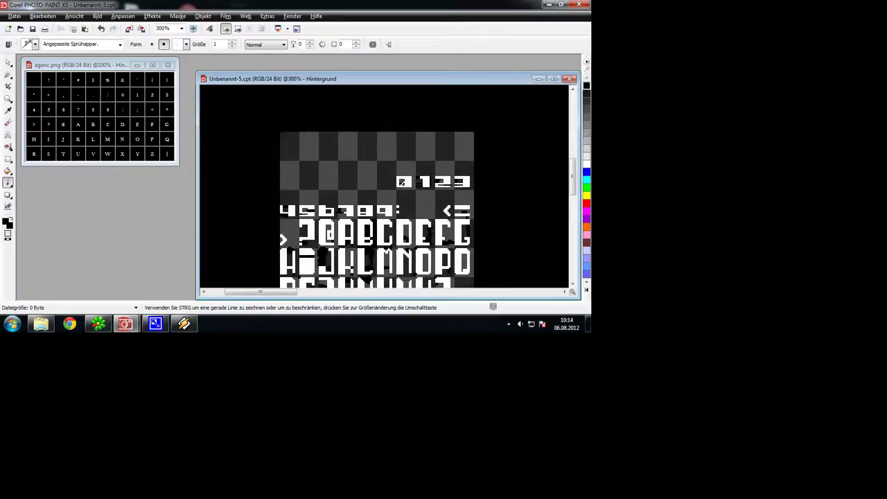
Step: Touch up single pixels in the lower interior of the 0 with white and black 1 px brush dabs
{"action": "scroll", "coordinate": [508, 236], "scroll_direction": "up", "scroll_amount": 1}
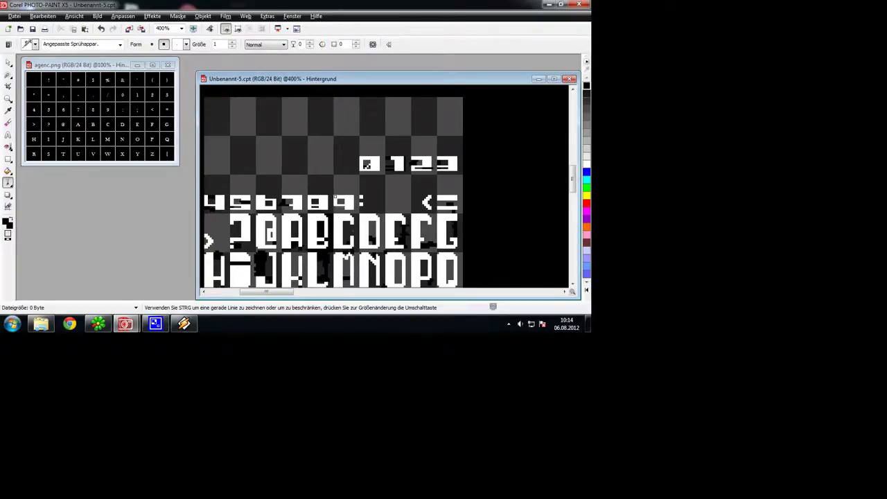
{"action": "scroll", "coordinate": [275, 116], "scroll_direction": "up", "scroll_amount": 1}
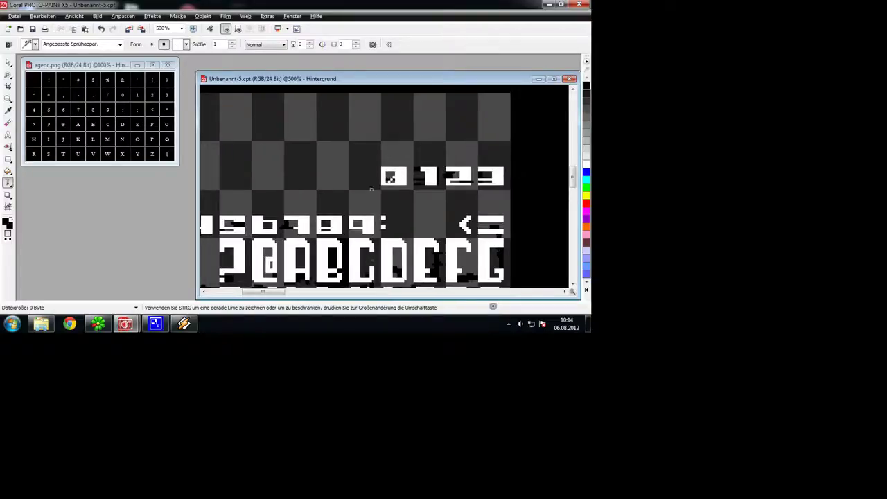
{"action": "scroll", "coordinate": [330, 111], "scroll_direction": "up", "scroll_amount": 1}
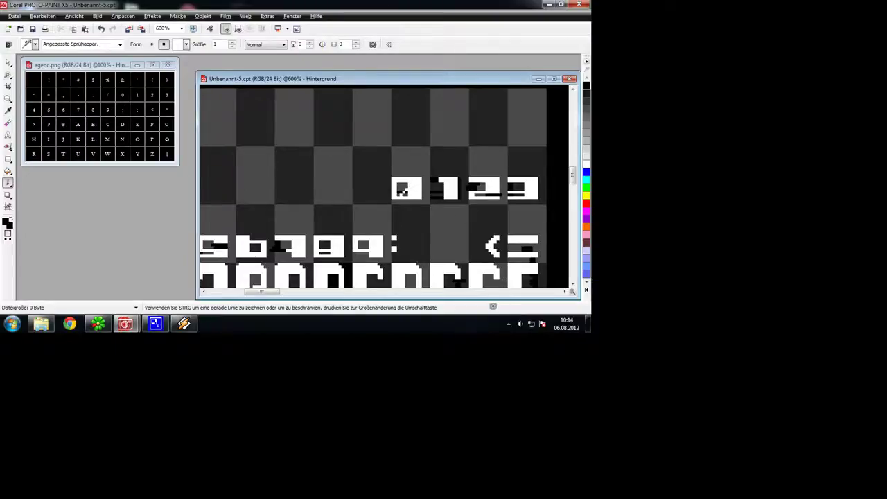
{"action": "scroll", "coordinate": [487, 189], "scroll_direction": "up", "scroll_amount": 3}
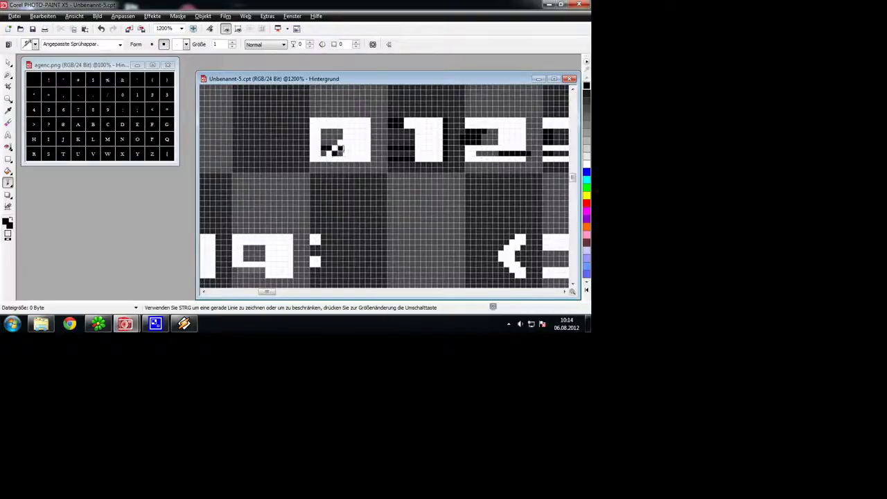
{"action": "left_click", "coordinate": [586, 165]}
{"action": "left_click", "coordinate": [335, 153]}
{"action": "left_click", "coordinate": [586, 85]}
{"action": "left_click", "coordinate": [329, 152]}
{"action": "scroll", "coordinate": [339, 143], "scroll_direction": "down", "scroll_amount": 3}
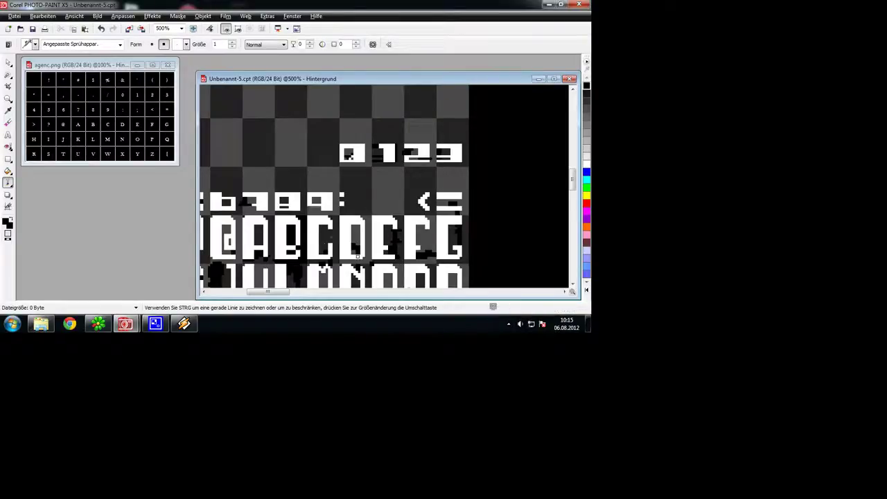
{"action": "left_click", "coordinate": [509, 324]}
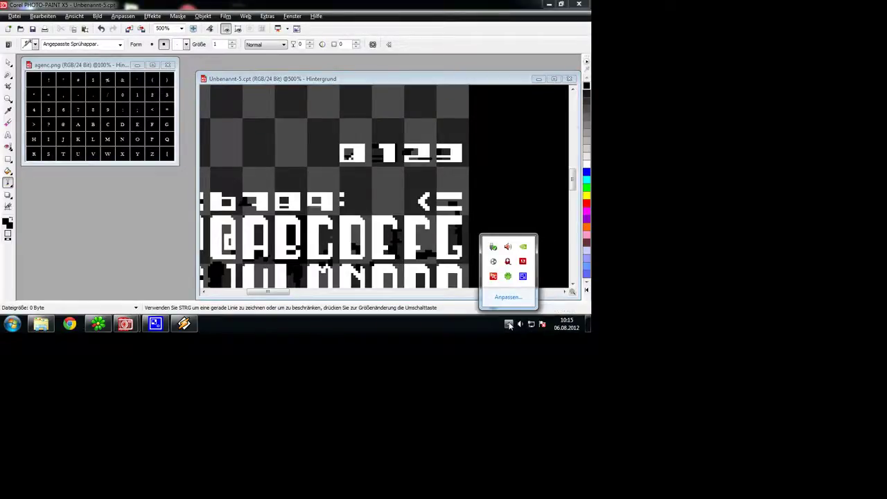
{"action": "right_click", "coordinate": [524, 277]}
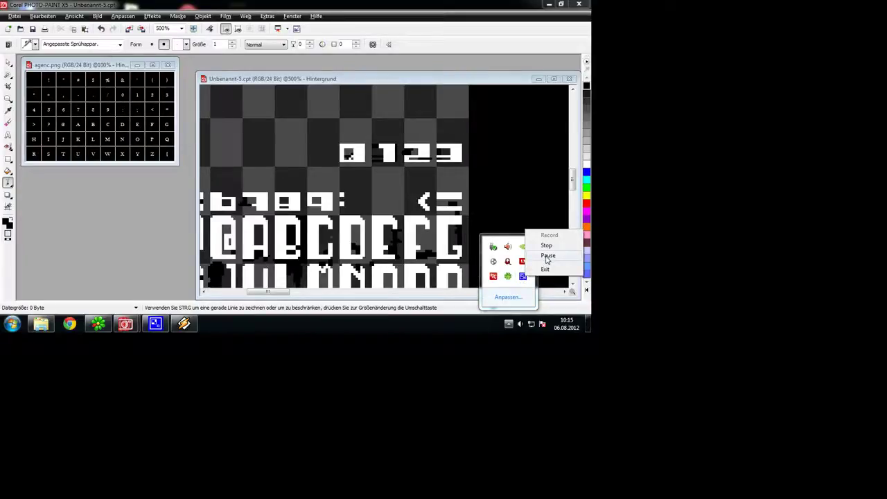
{"action": "left_click", "coordinate": [547, 257]}
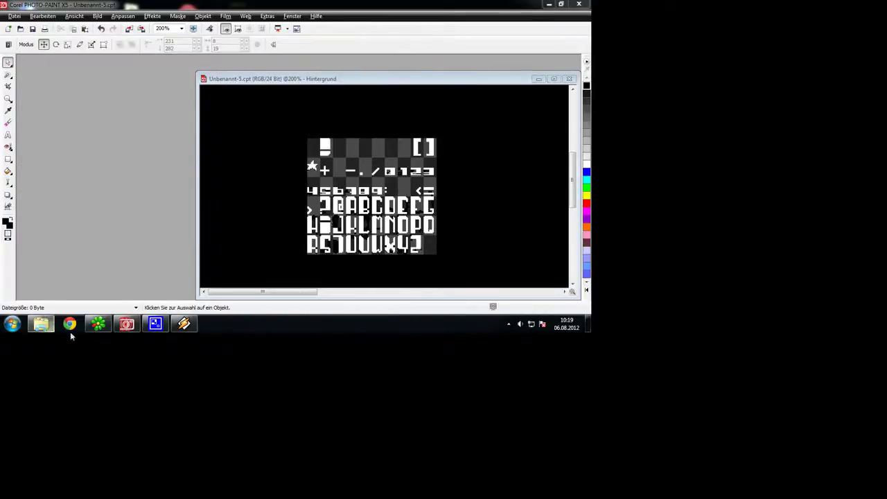
Step: Switch to Winamp to skip to the next track, and reposition the font sheet's document window within the PHOTO-PAINT workspace
{"action": "left_click", "coordinate": [184, 323]}
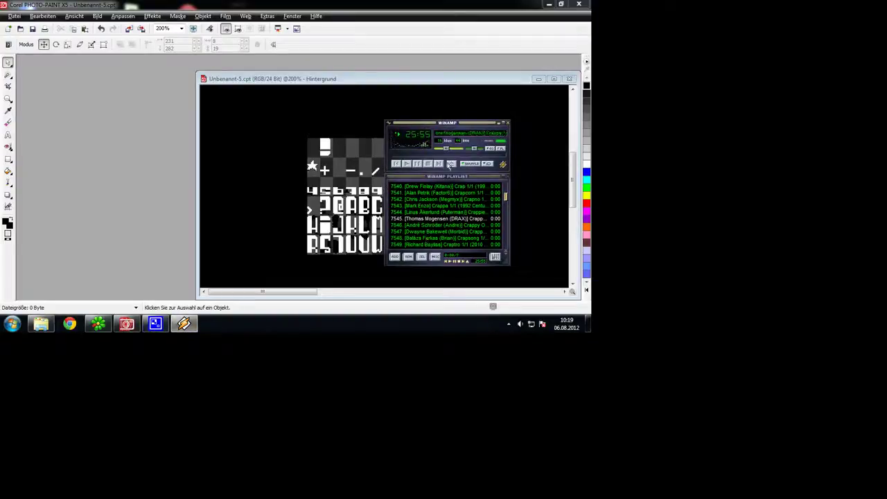
{"action": "left_click", "coordinate": [439, 164]}
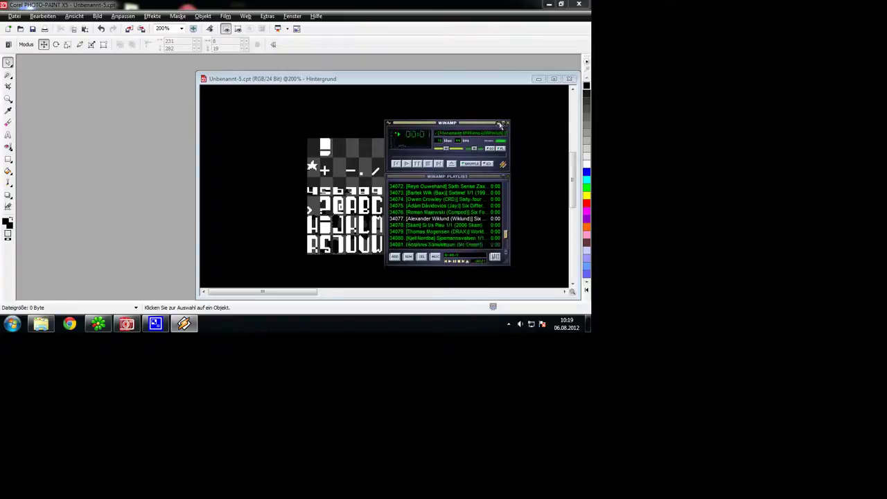
{"action": "left_click", "coordinate": [381, 214]}
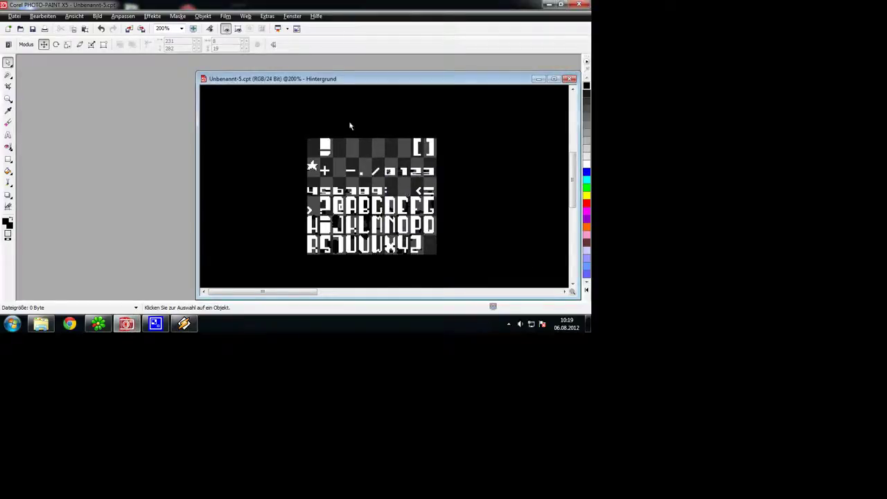
{"action": "left_click_drag", "start_coordinate": [347, 79], "coordinate": [226, 67]}
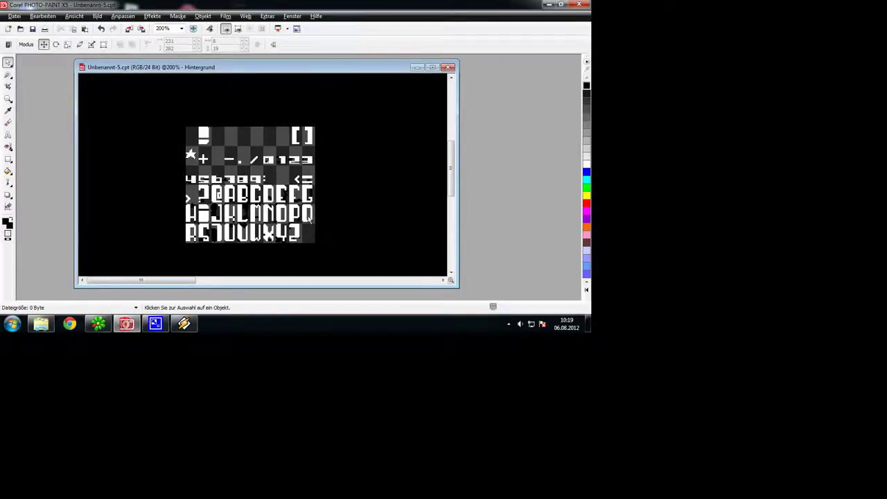
Step: Create a color mask from the white glyphs across the font sheet using the sampled color RGB 255,255,255
{"action": "scroll", "coordinate": [309, 220], "scroll_direction": "up", "scroll_amount": 1}
{"action": "scroll", "coordinate": [214, 160], "scroll_direction": "down", "scroll_amount": 1}
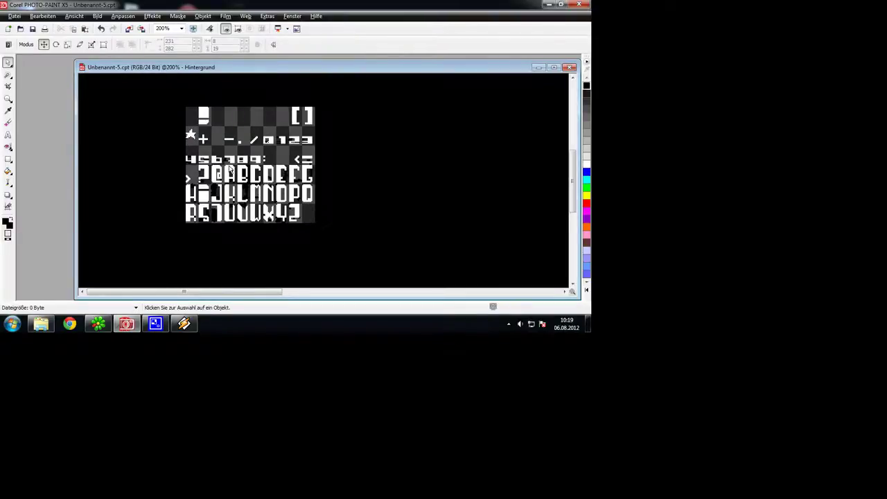
{"action": "scroll", "coordinate": [231, 170], "scroll_direction": "up", "scroll_amount": 2}
{"action": "scroll", "coordinate": [365, 181], "scroll_direction": "down", "scroll_amount": 1}
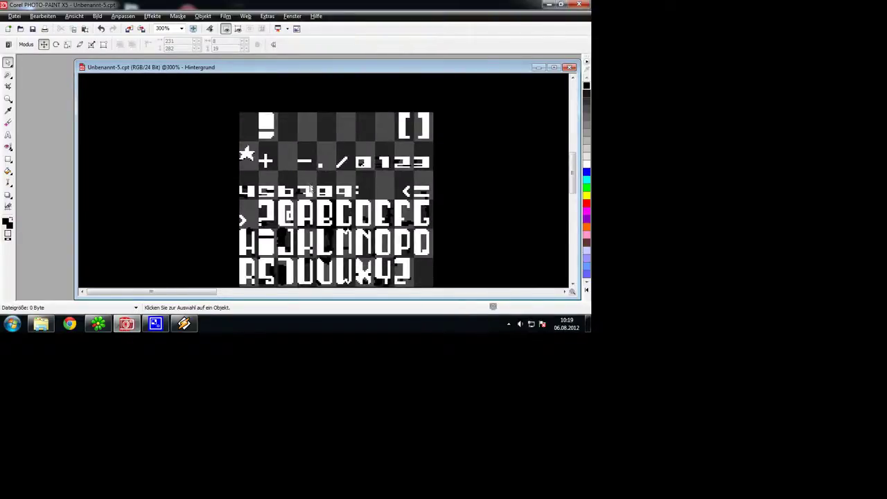
{"action": "left_click", "coordinate": [203, 16]}
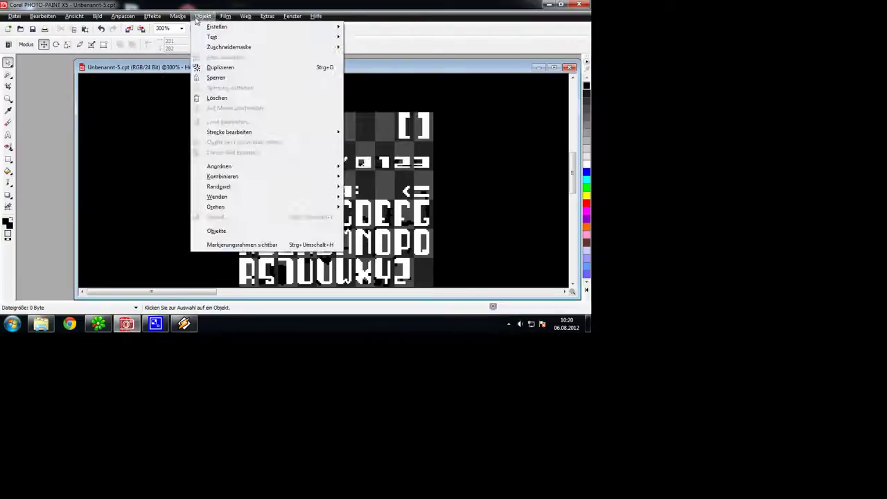
{"action": "left_click", "coordinate": [194, 47]}
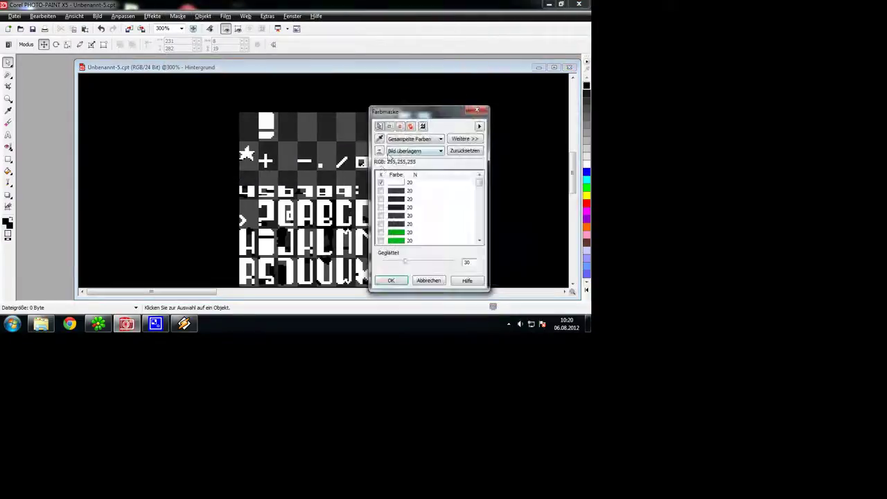
{"action": "left_click", "coordinate": [393, 280]}
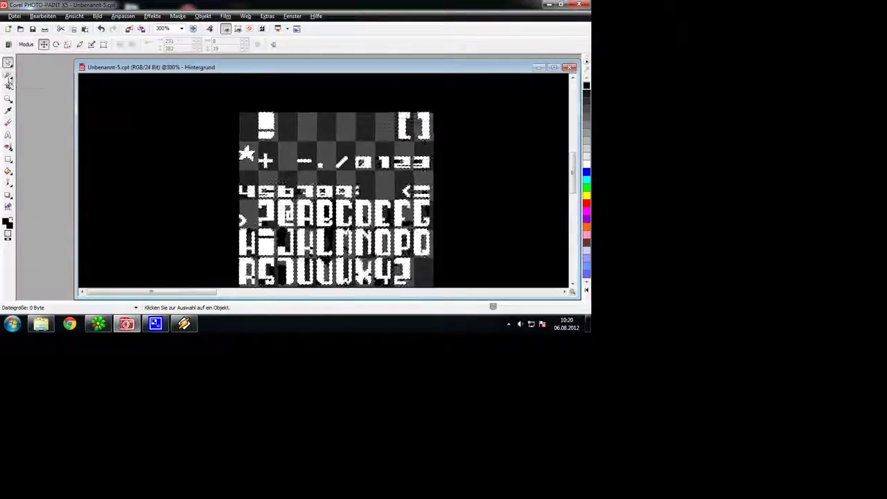
Step: Extend the mask with a rectangular selection covering the whole checkered font grid
{"action": "left_click", "coordinate": [8, 75]}
{"action": "left_click", "coordinate": [28, 75]}
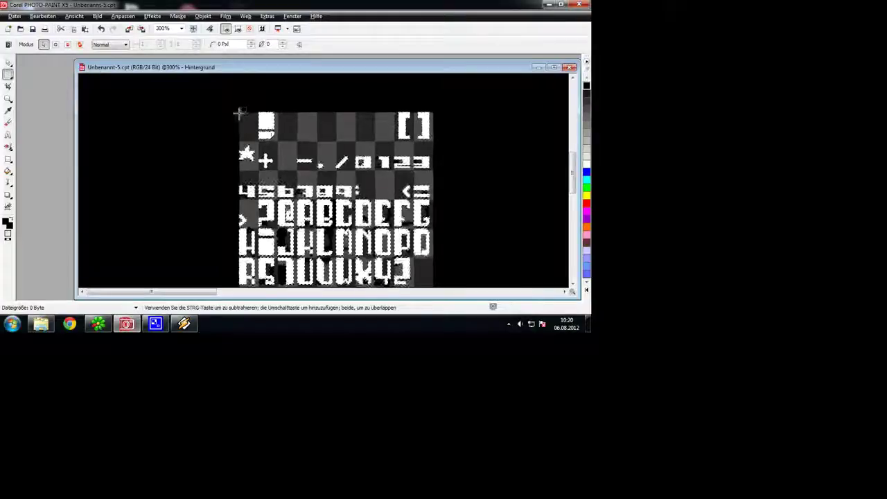
{"action": "scroll", "coordinate": [271, 130], "scroll_direction": "up", "scroll_amount": 1}
{"action": "scroll", "coordinate": [385, 240], "scroll_direction": "down", "scroll_amount": 1}
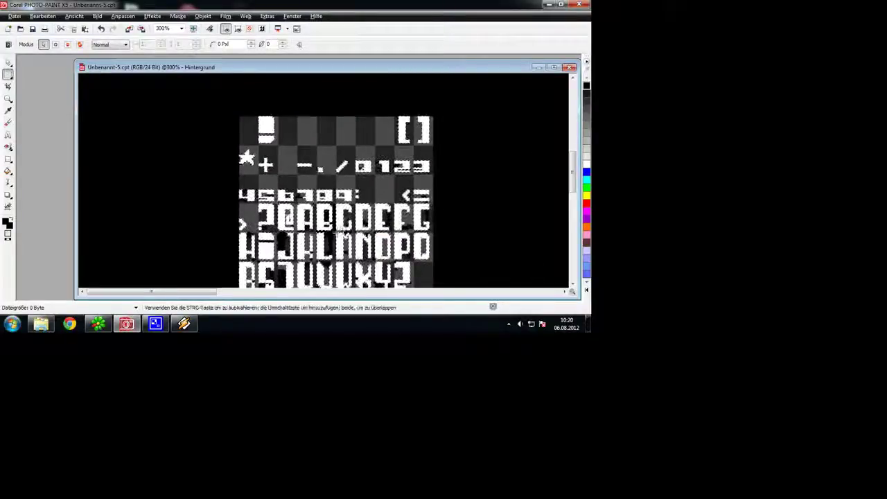
{"action": "scroll", "coordinate": [338, 232], "scroll_direction": "down", "scroll_amount": 1}
{"action": "scroll", "coordinate": [232, 160], "scroll_direction": "up", "scroll_amount": 1}
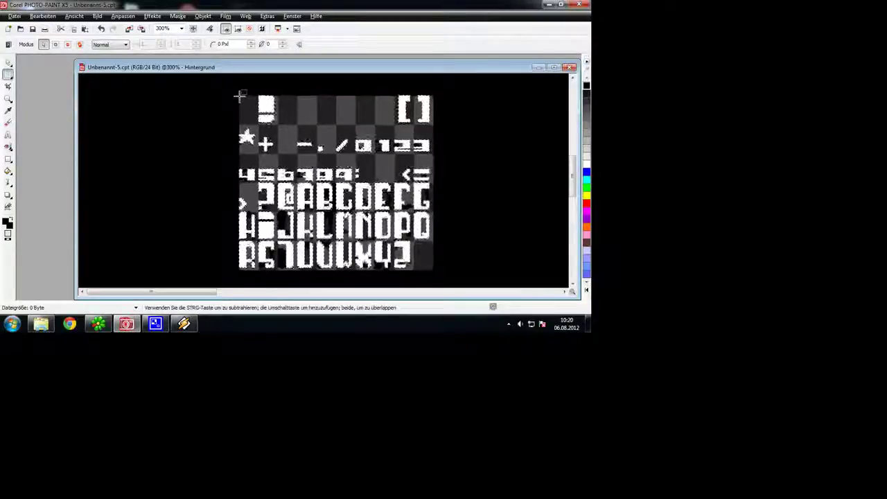
{"action": "left_click_drag", "start_coordinate": [239, 95], "coordinate": [288, 125]}
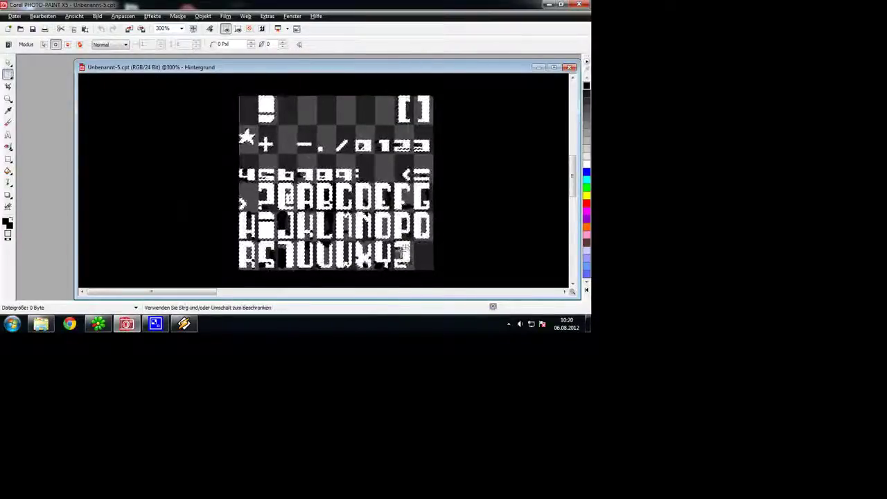
{"action": "left_click_drag", "start_coordinate": [432, 266], "coordinate": [432, 264]}
{"action": "key", "text": "shift"}
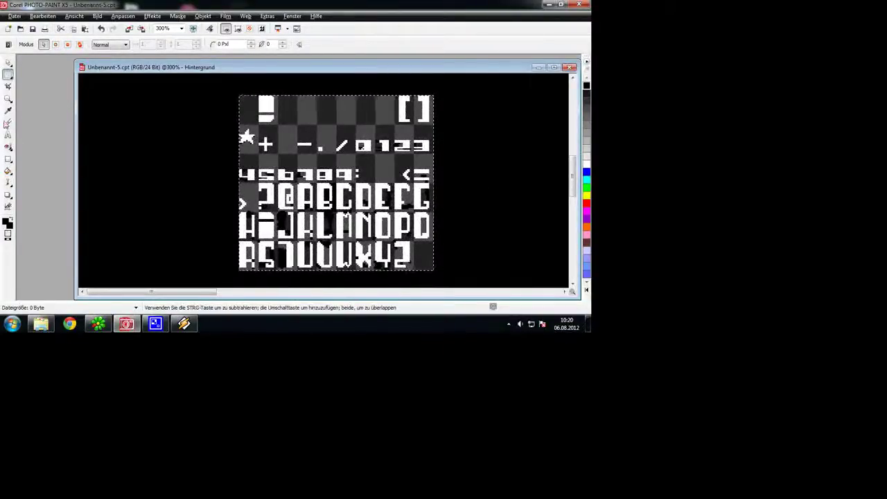
Step: Try applying the white color mask over the rectangular grid mask and undo it
{"action": "left_click", "coordinate": [177, 16]}
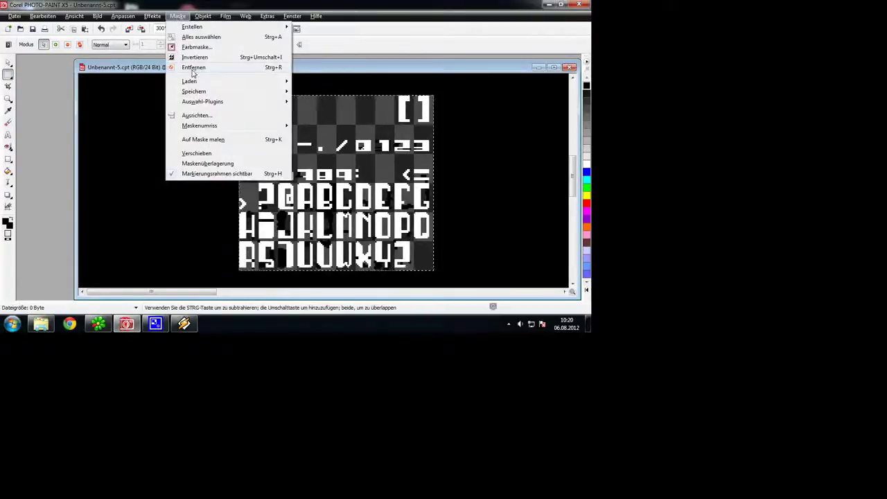
{"action": "left_click", "coordinate": [196, 47]}
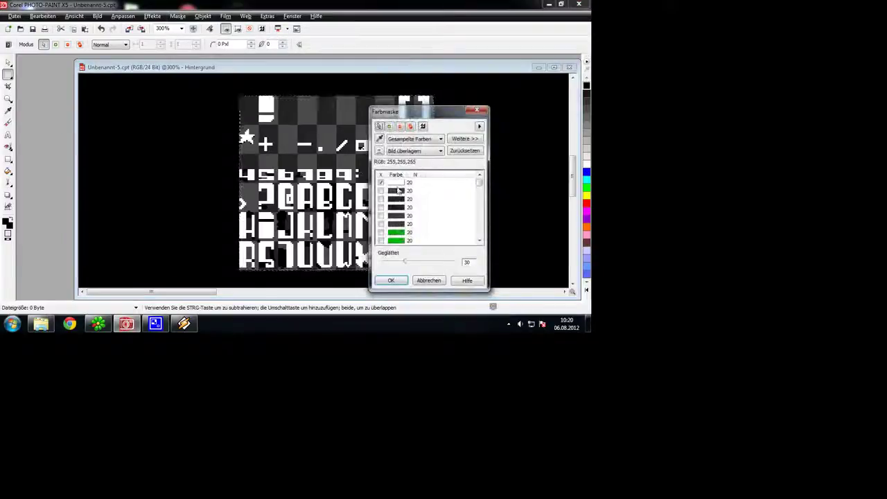
{"action": "left_click", "coordinate": [391, 281]}
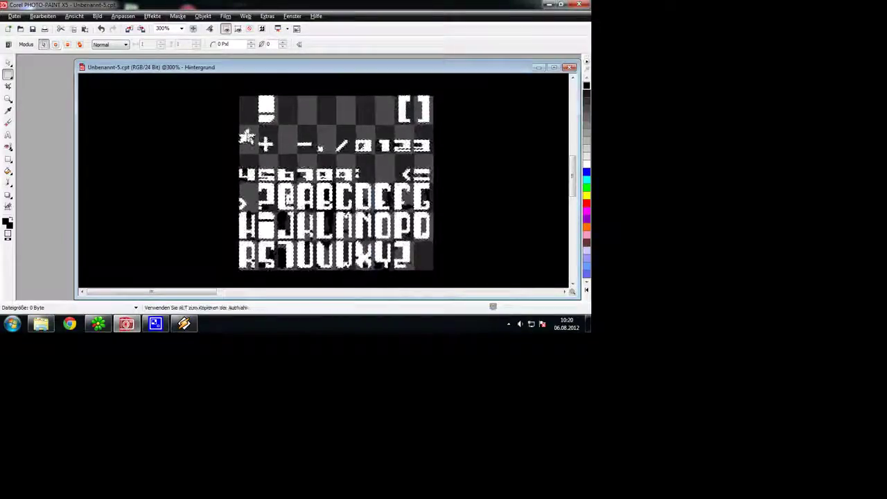
{"action": "left_click", "coordinate": [103, 29]}
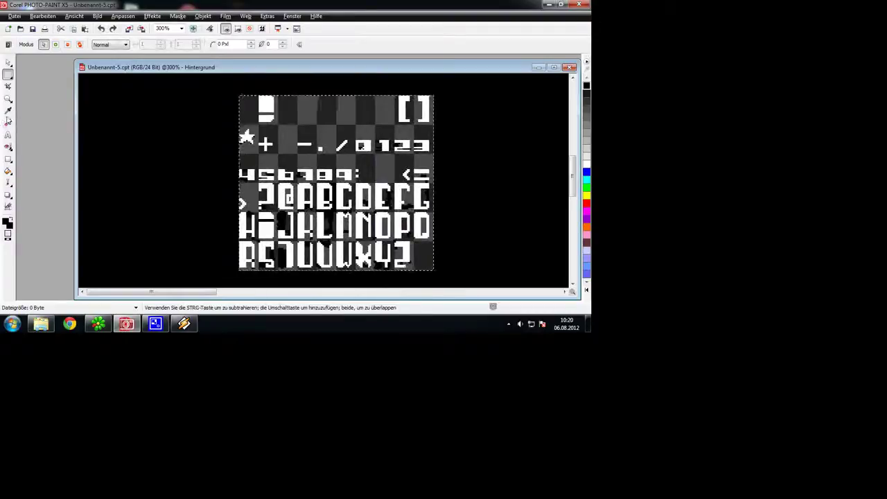
Step: Try subtracting individual white glyphs in the upper rows from the grid mask with the magic wand, undoing the slash
{"action": "left_click", "coordinate": [8, 74]}
{"action": "left_click", "coordinate": [32, 124]}
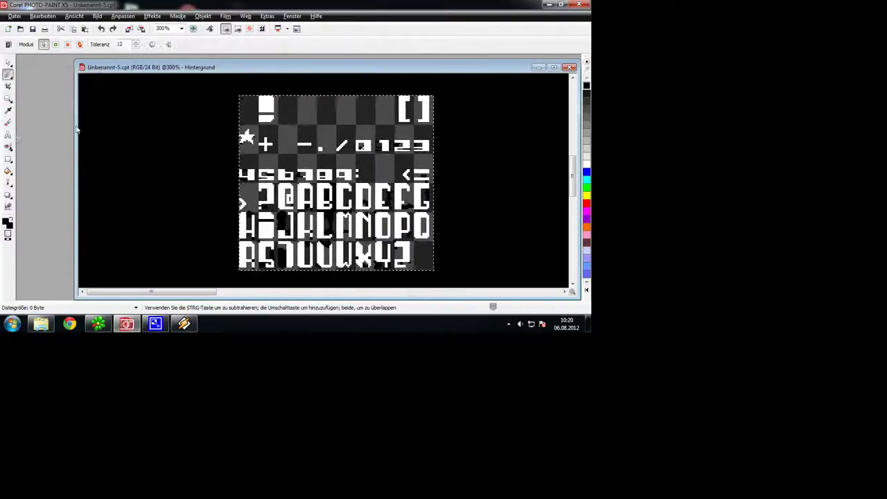
{"action": "key", "text": "shift"}
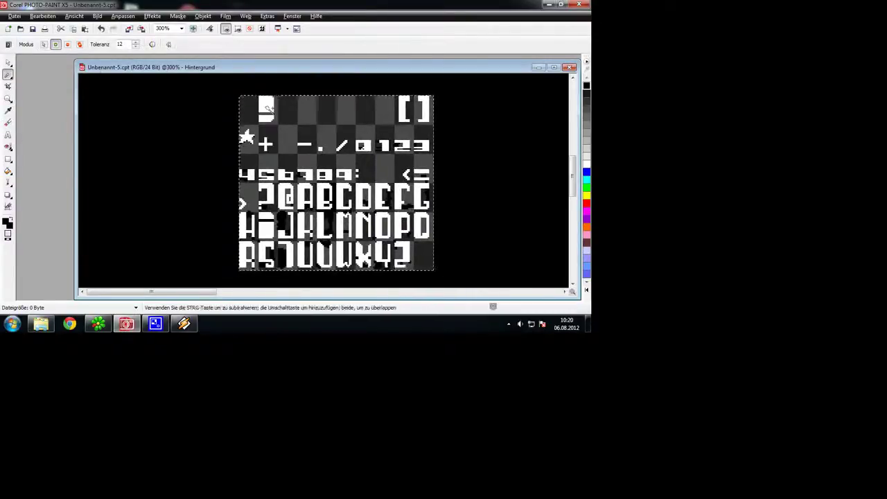
{"action": "key", "text": "ctrl"}
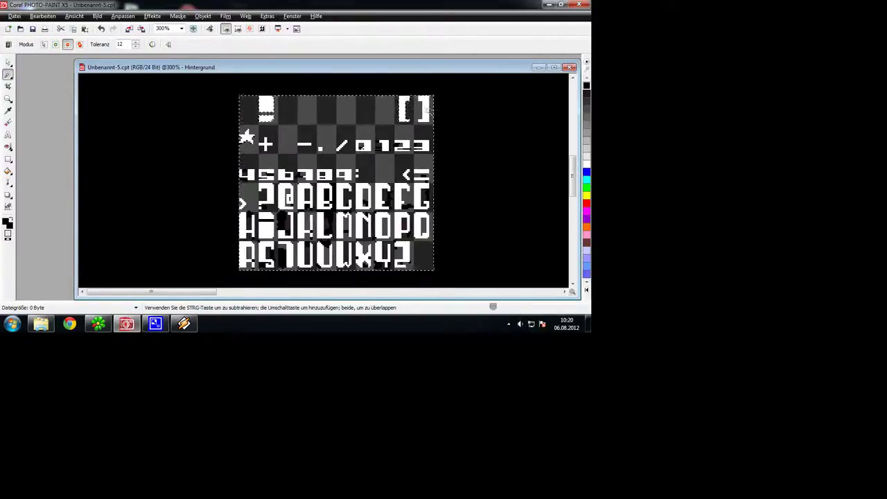
{"action": "left_click", "coordinate": [421, 146]}
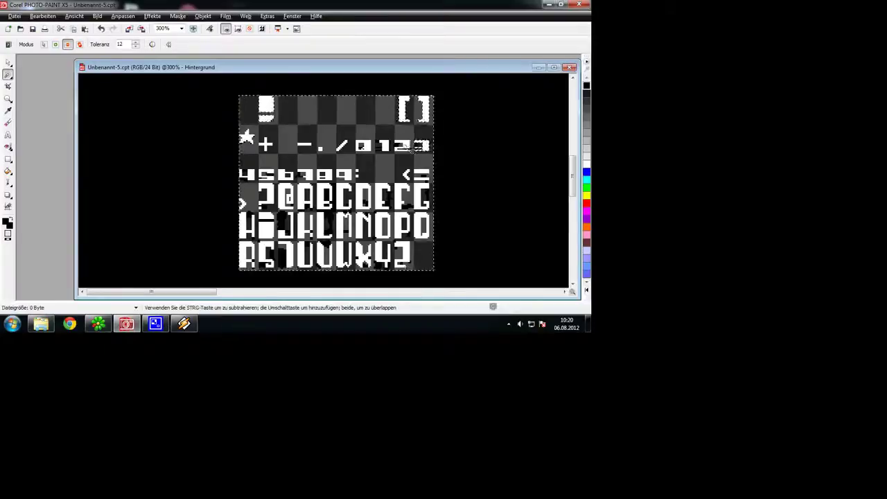
{"action": "left_click", "coordinate": [402, 149]}
{"action": "left_click", "coordinate": [385, 147]}
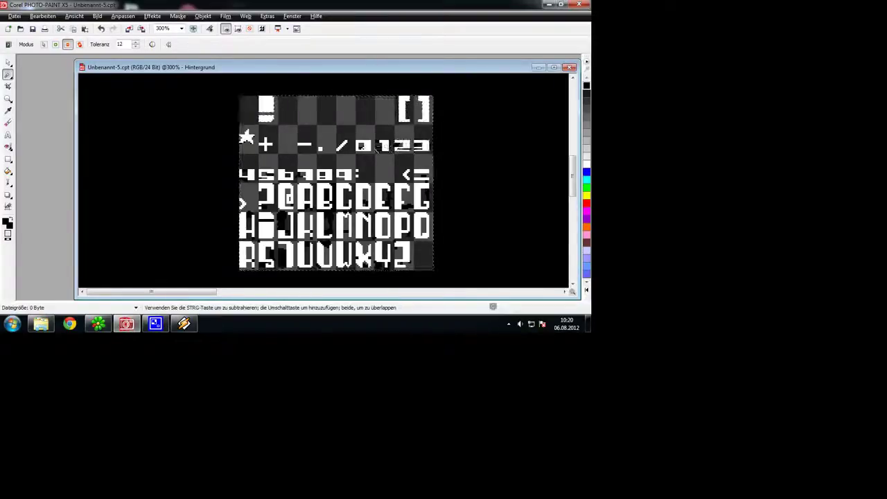
{"action": "left_click", "coordinate": [364, 148]}
{"action": "left_click", "coordinate": [344, 147], "text": "ctrl"}
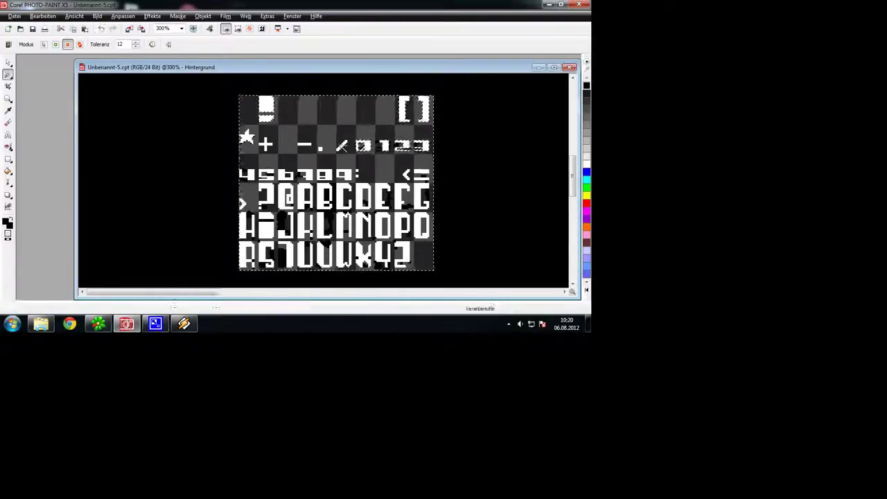
{"action": "left_click", "coordinate": [102, 29]}
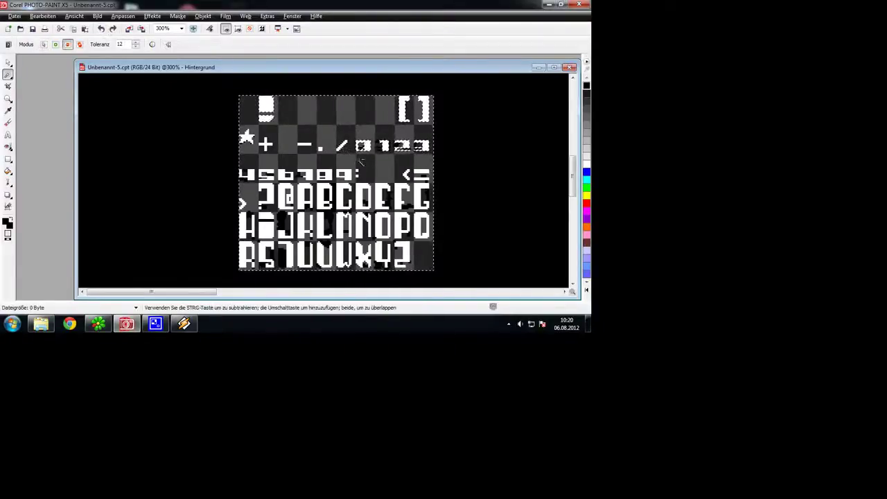
Step: Separate the white glyphs from the background by replacing the grid mask with a white color mask, cutting them and pasting them as an object
{"action": "scroll", "coordinate": [357, 179], "scroll_direction": "up", "scroll_amount": 1}
{"action": "scroll", "coordinate": [358, 181], "scroll_direction": "down", "scroll_amount": 1}
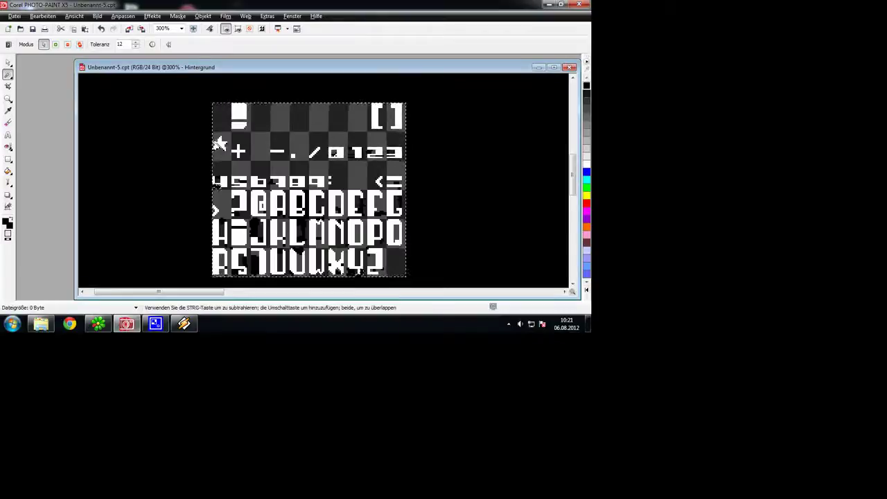
{"action": "key", "text": "ctrl+x"}
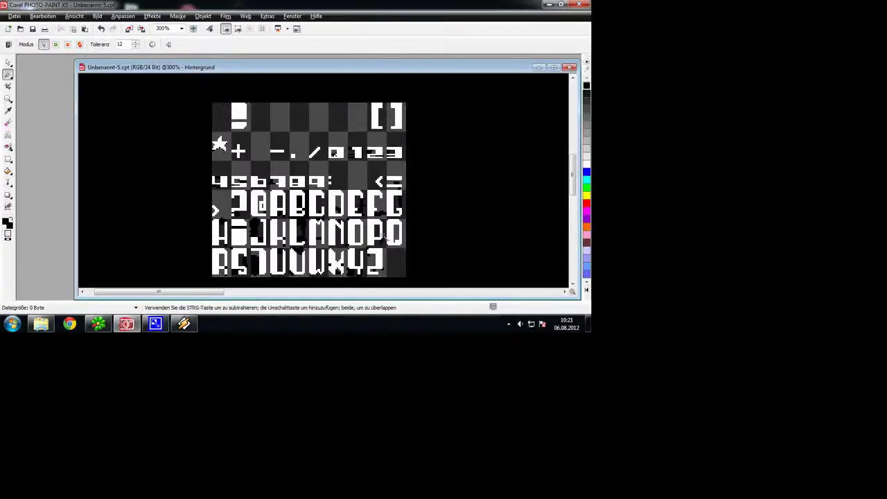
{"action": "left_click", "coordinate": [203, 16]}
{"action": "mouse_move", "coordinate": [178, 16]}
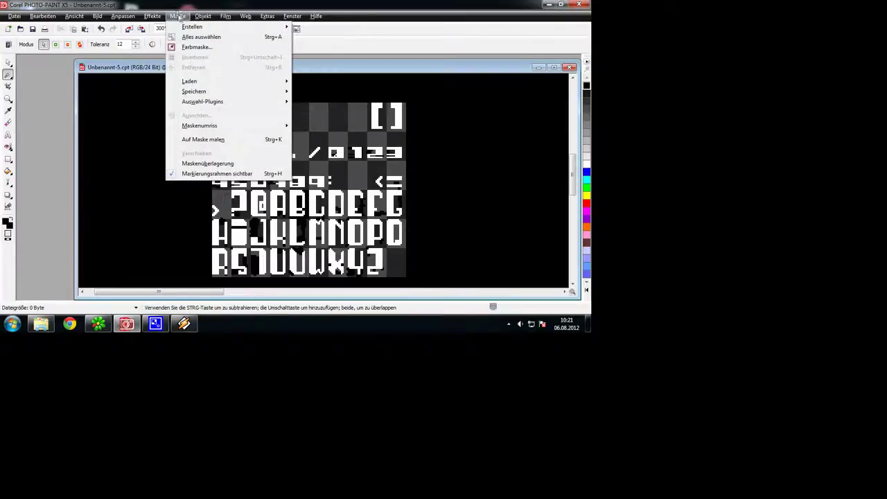
{"action": "left_click", "coordinate": [183, 48]}
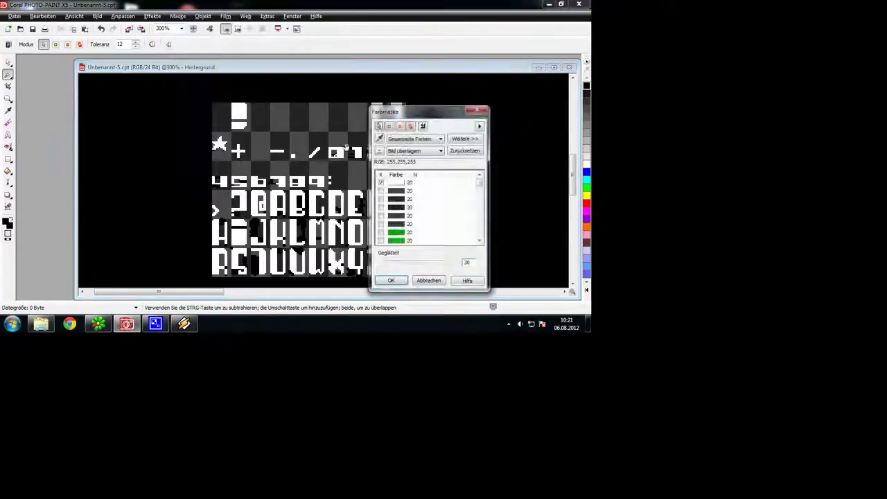
{"action": "left_click", "coordinate": [391, 280]}
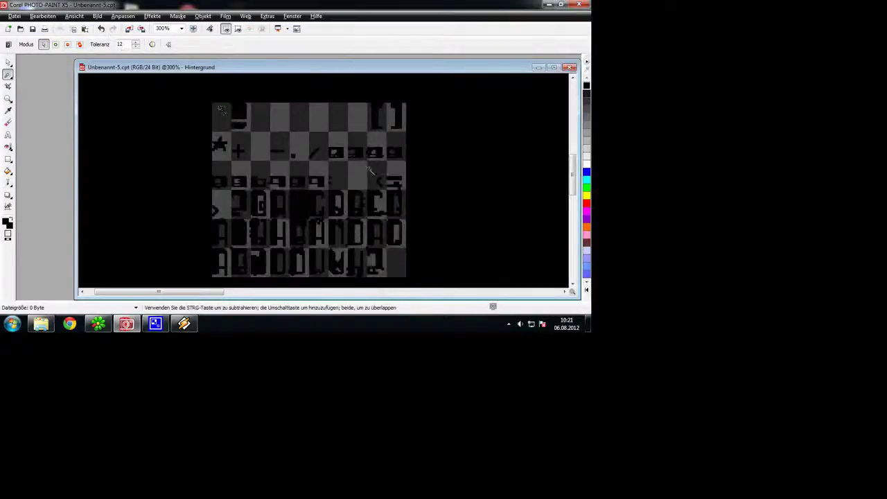
{"action": "left_click", "coordinate": [84, 29]}
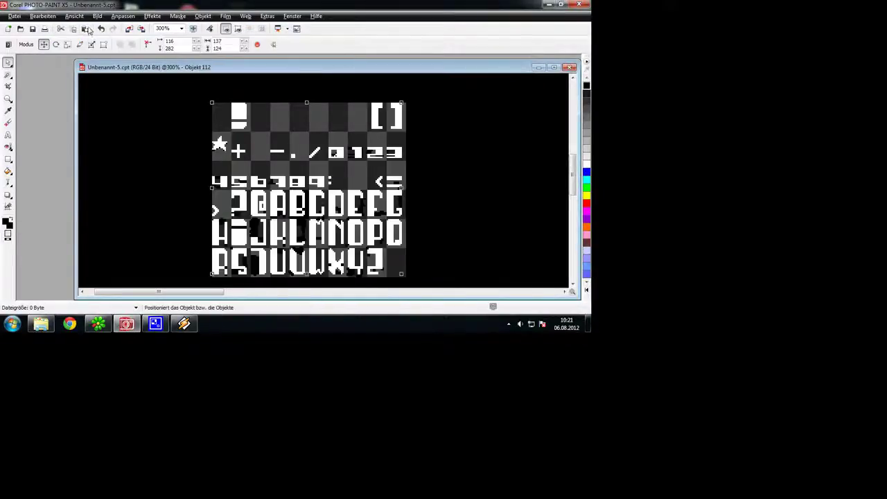
Step: Start the Eye Candy 4000 Shadowlab effect on the white glyph object with a center offset distance of 3.00 pixels
{"action": "left_click", "coordinate": [152, 16]}
{"action": "mouse_move", "coordinate": [182, 165]}
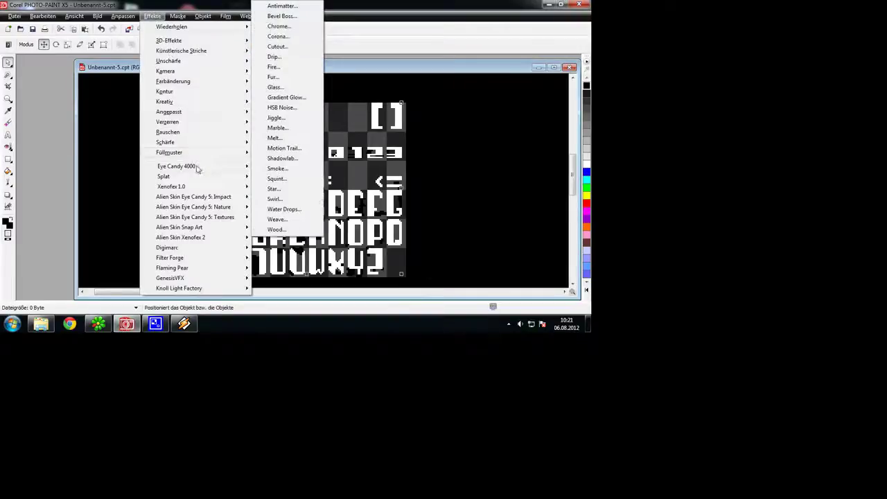
{"action": "left_click", "coordinate": [296, 159]}
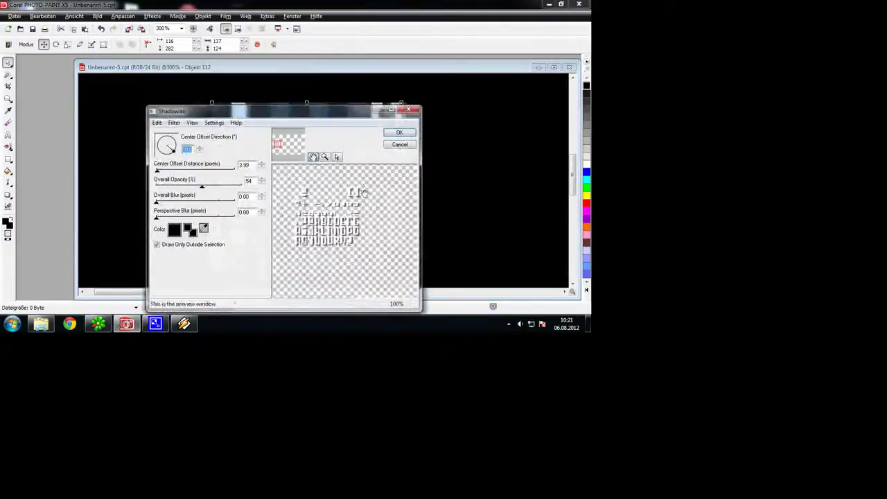
{"action": "left_click", "coordinate": [262, 167]}
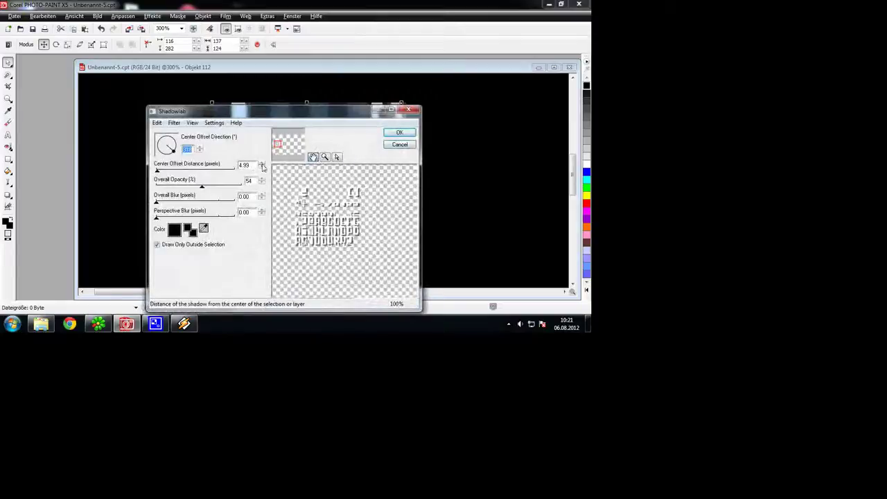
{"action": "left_click", "coordinate": [262, 168]}
{"action": "left_click", "coordinate": [262, 167]}
{"action": "left_click", "coordinate": [261, 168]}
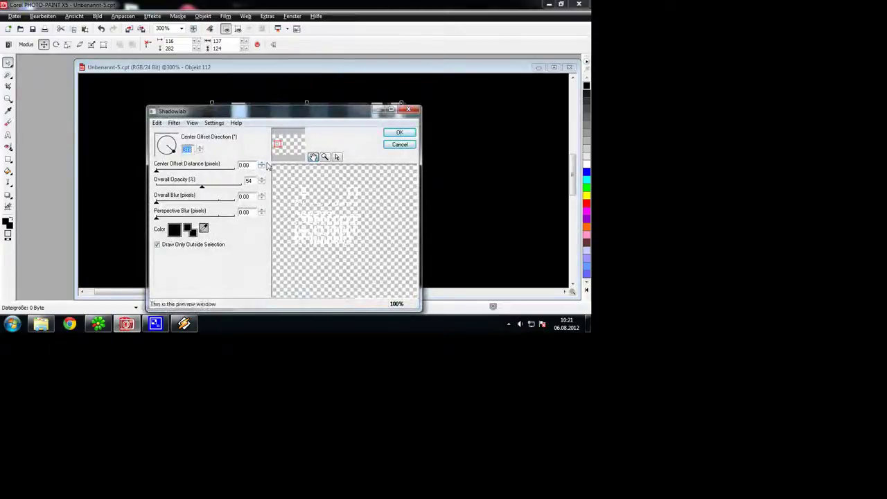
{"action": "left_click", "coordinate": [262, 164]}
{"action": "left_click", "coordinate": [262, 165]}
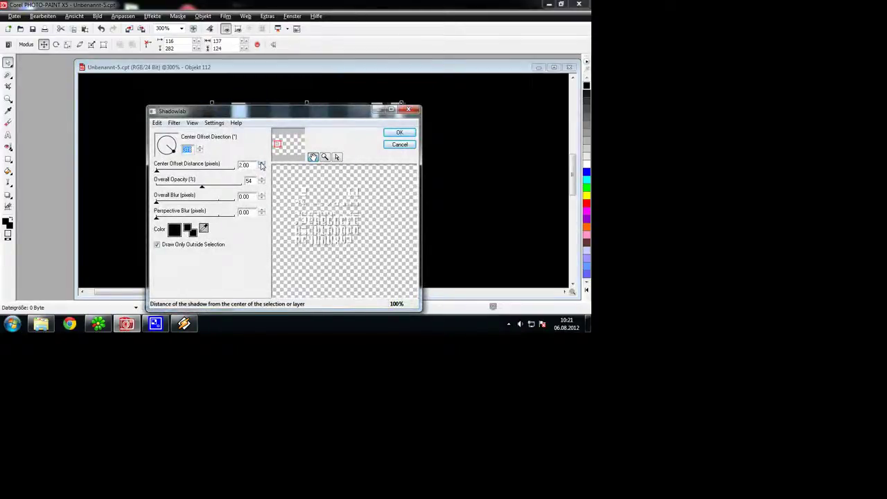
{"action": "left_click", "coordinate": [262, 165]}
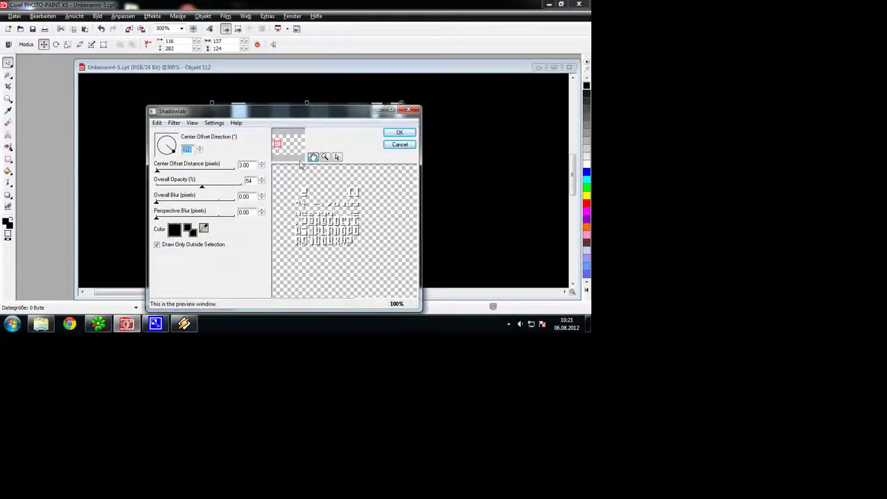
Step: Try an overall shadow opacity of 100% while checking the glyph edges in an 800% preview
{"action": "left_click", "coordinate": [325, 156]}
{"action": "left_click", "coordinate": [339, 232]}
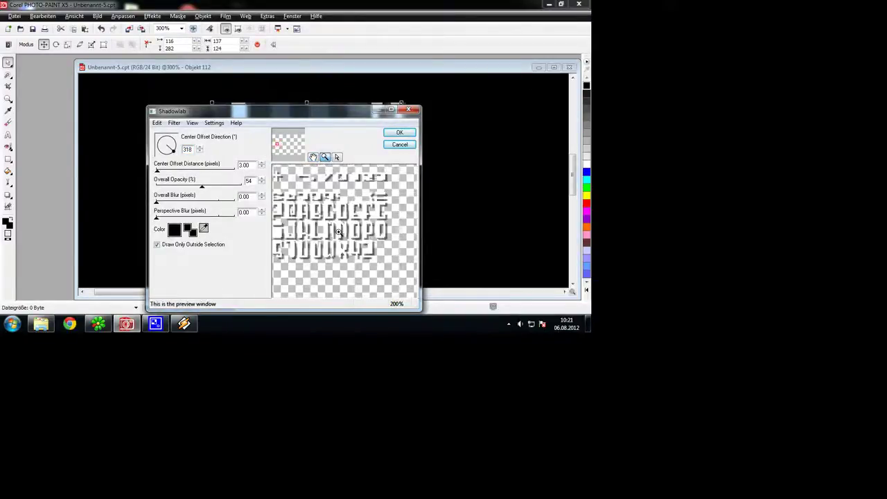
{"action": "left_click", "coordinate": [338, 232]}
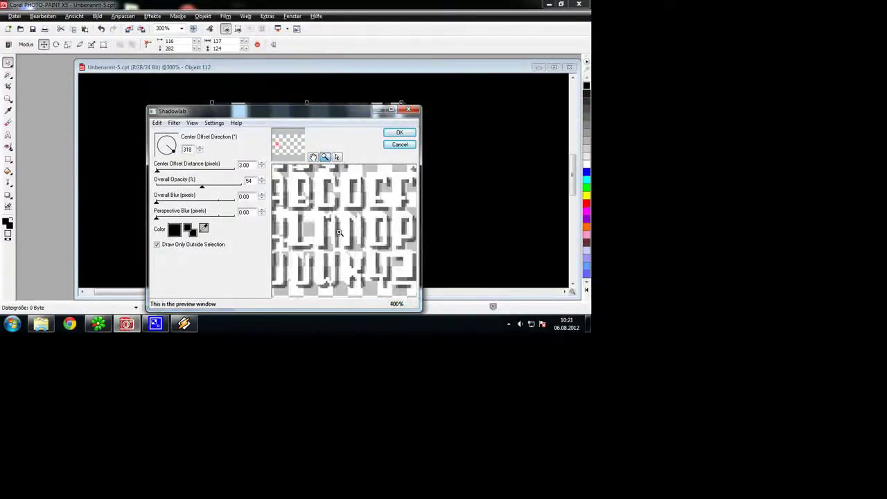
{"action": "left_click", "coordinate": [320, 286]}
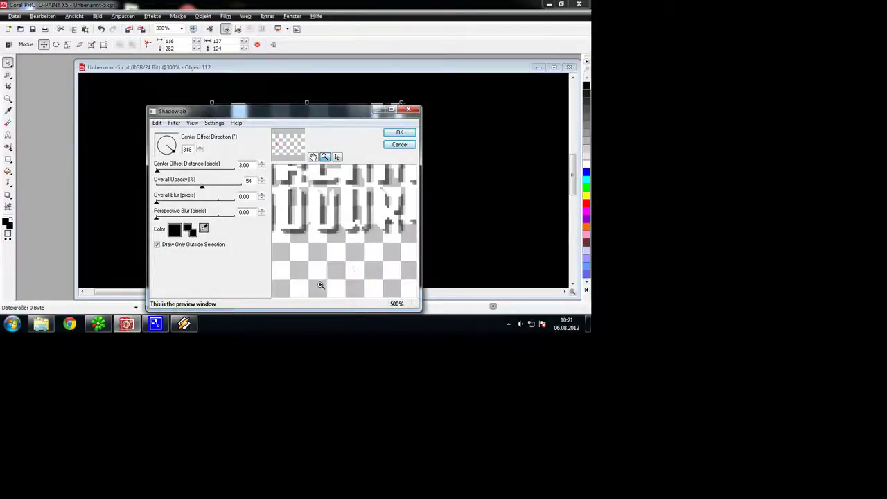
{"action": "left_click", "coordinate": [357, 219]}
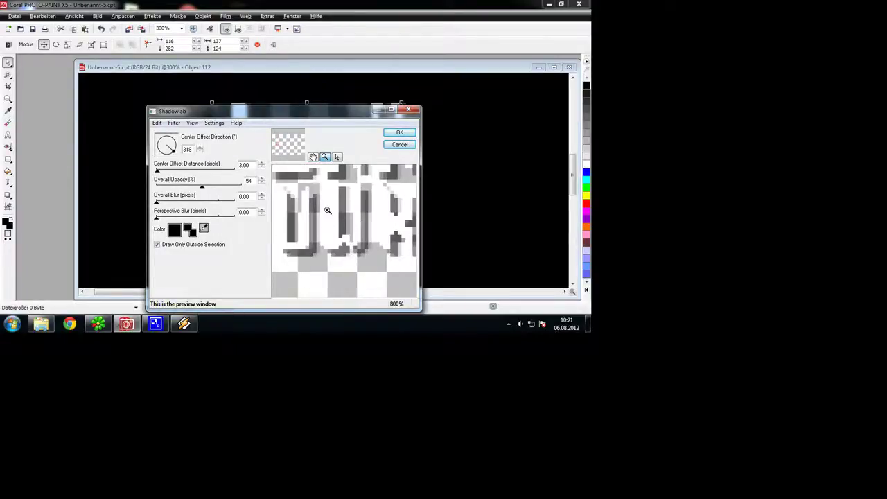
{"action": "left_click_drag", "start_coordinate": [201, 188], "coordinate": [241, 189]}
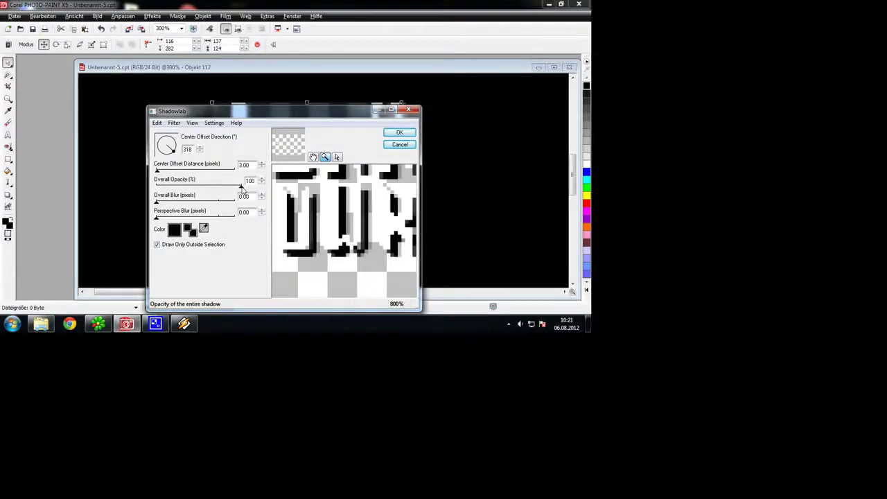
Step: Try shadow offset distances of 1.00 and 2.00 pixels, then return the distance to 3.00 pixels
{"action": "left_click", "coordinate": [200, 148]}
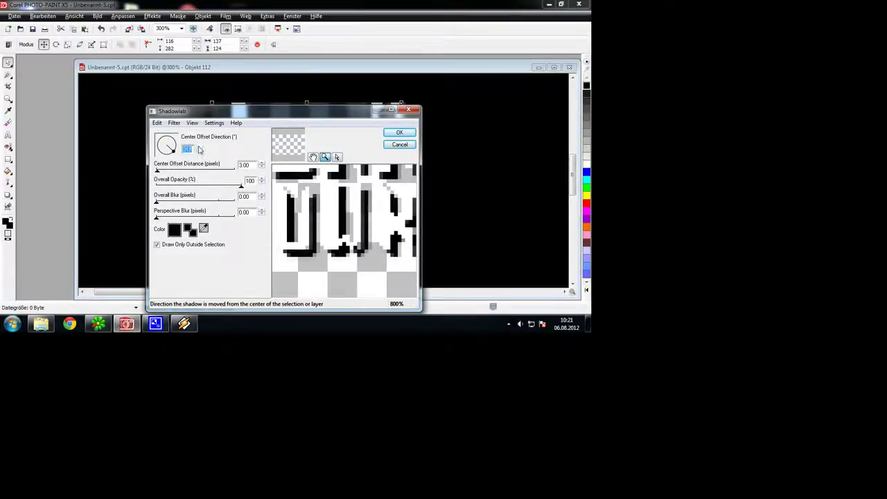
{"action": "left_click", "coordinate": [260, 169]}
{"action": "left_click", "coordinate": [260, 169]}
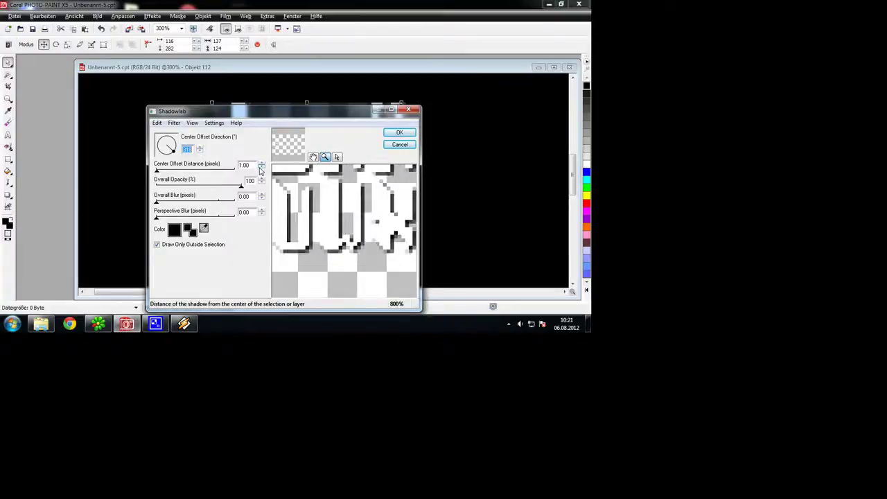
{"action": "left_click", "coordinate": [260, 165]}
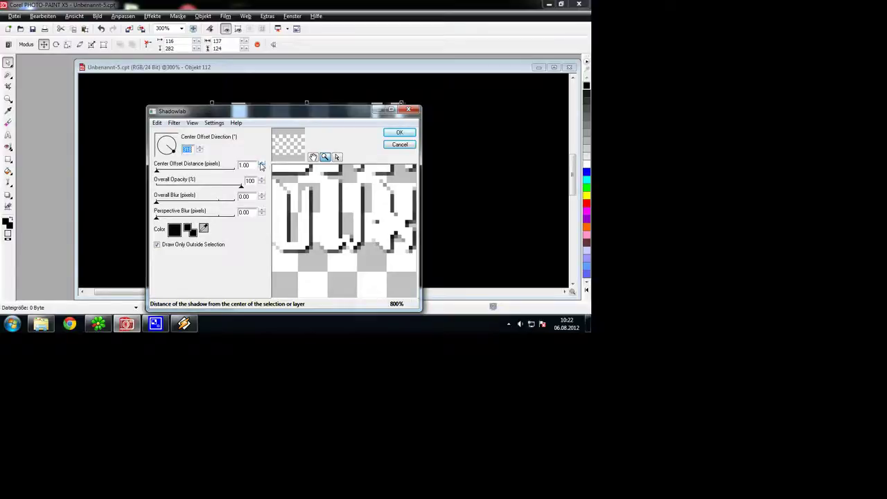
{"action": "left_click", "coordinate": [261, 163]}
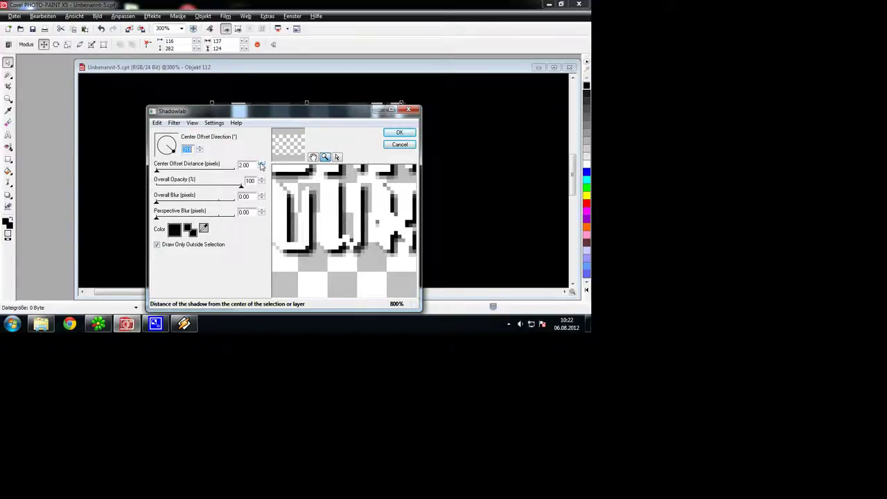
{"action": "left_click", "coordinate": [261, 164]}
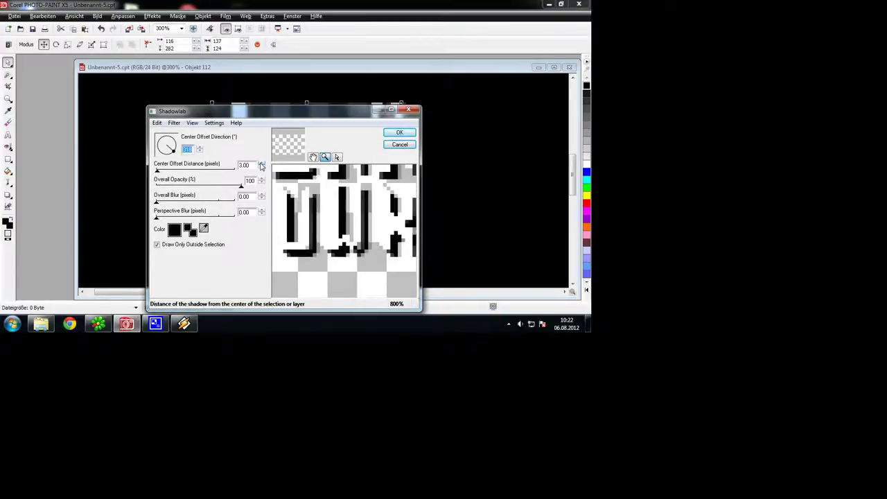
Step: Set the shadow's center offset direction to 336° and overall opacity to 58%, and apply the effect
{"action": "left_click_drag", "start_coordinate": [173, 150], "coordinate": [184, 151]}
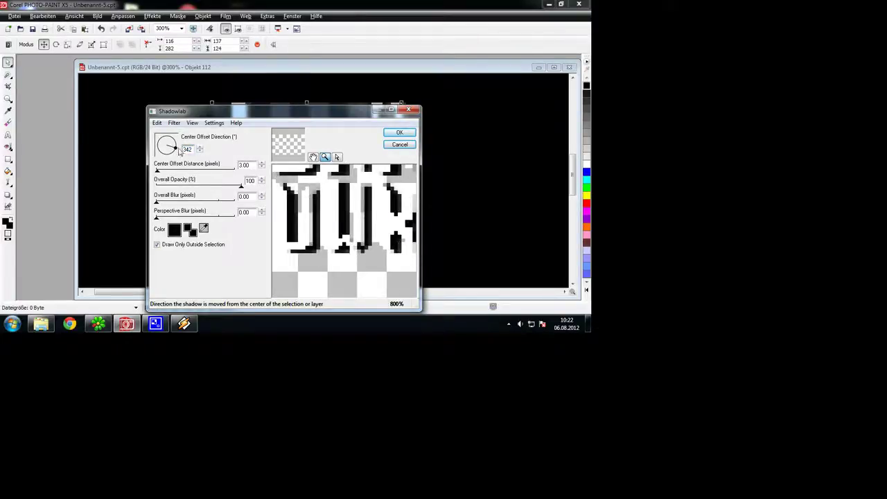
{"action": "left_click_drag", "start_coordinate": [178, 152], "coordinate": [179, 154]}
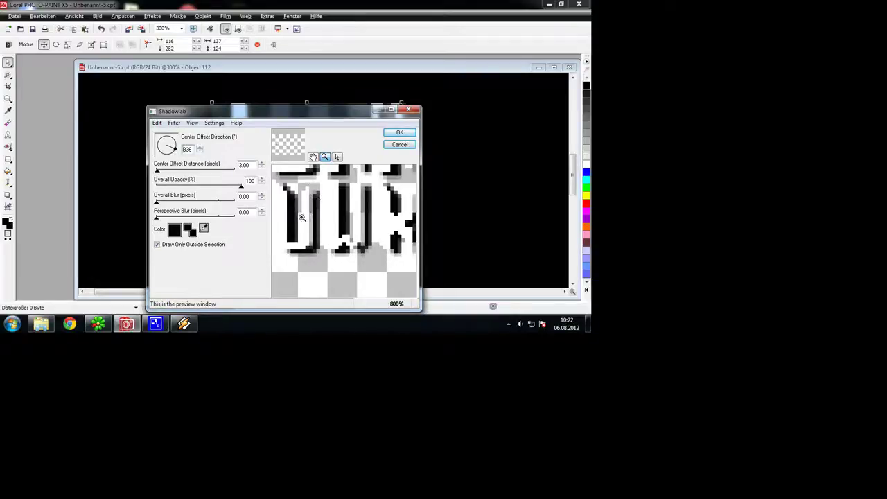
{"action": "left_click", "coordinate": [210, 188]}
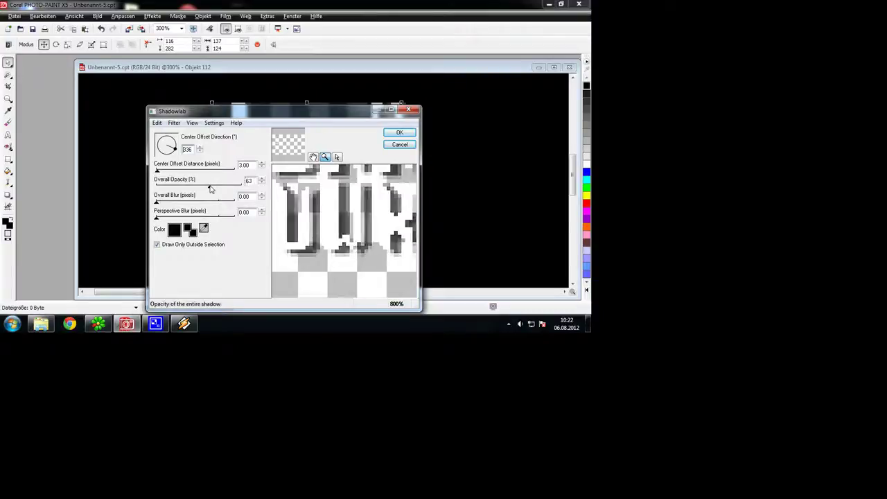
{"action": "left_click", "coordinate": [205, 188]}
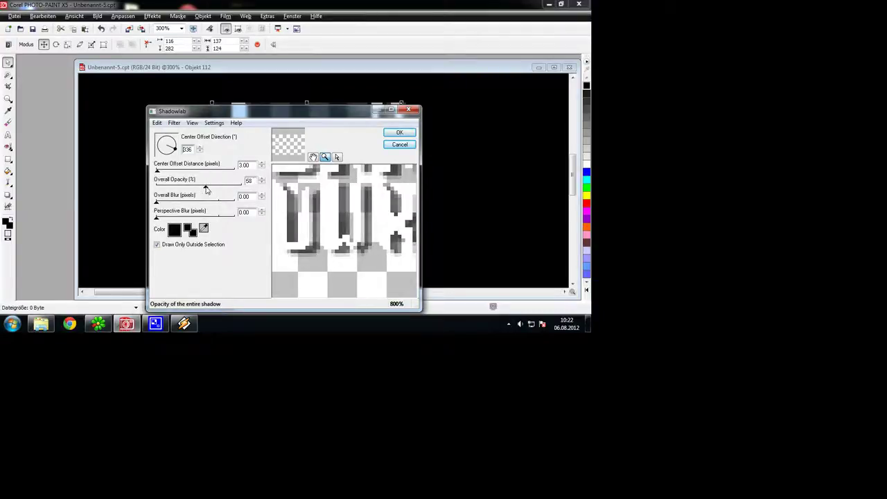
{"action": "left_click", "coordinate": [400, 132]}
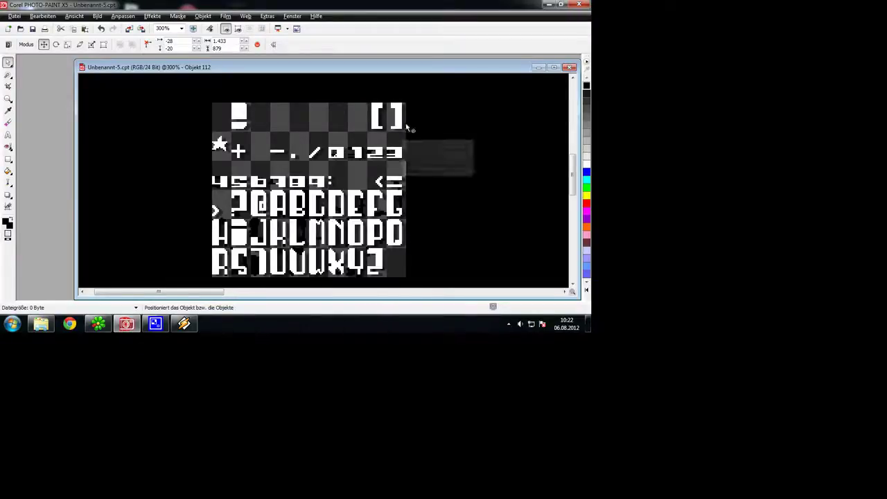
Step: Inspect the shadow around the bracket glyphs up close and undo the applied shadow
{"action": "scroll", "coordinate": [323, 178], "scroll_direction": "up", "scroll_amount": 3}
{"action": "scroll", "coordinate": [309, 184], "scroll_direction": "up", "scroll_amount": 2}
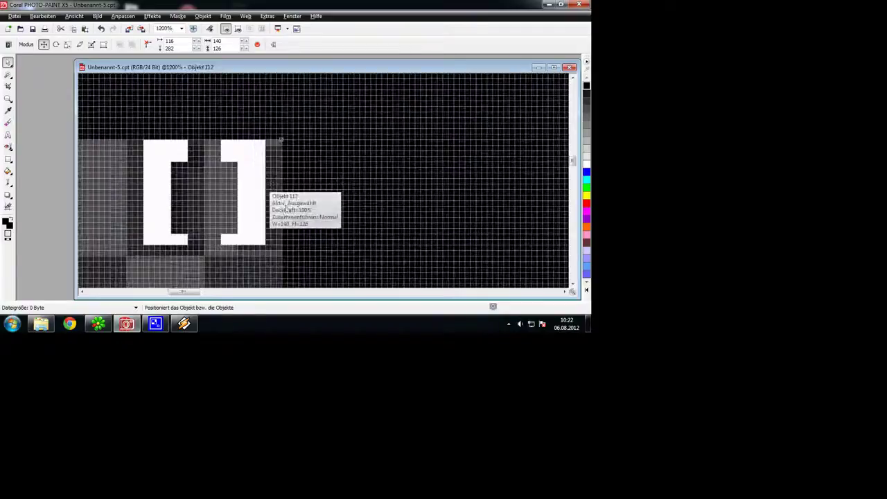
{"action": "left_click", "coordinate": [8, 110]}
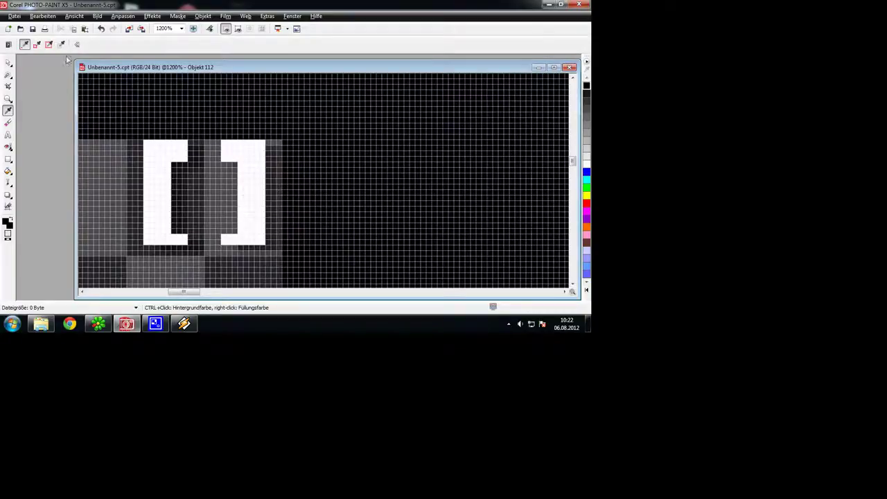
{"action": "left_click", "coordinate": [8, 62]}
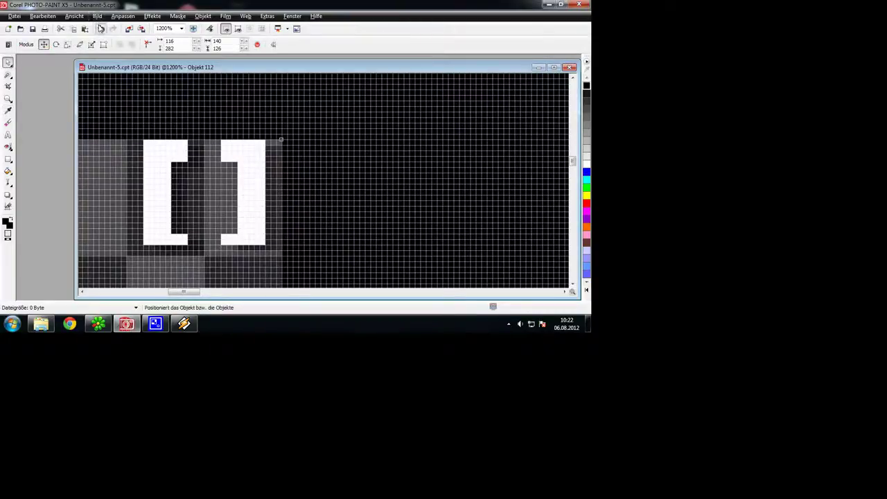
{"action": "left_click", "coordinate": [101, 29]}
Step: Reapply the Shadowlab effect to the glyph object with shadow color #030303, keeping the remaining shadow settings
{"action": "left_click", "coordinate": [152, 15]}
{"action": "mouse_move", "coordinate": [169, 169]}
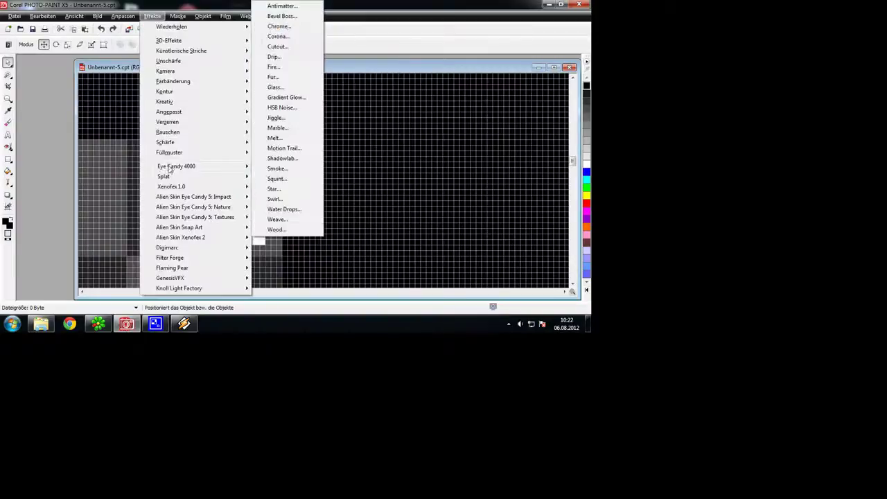
{"action": "left_click", "coordinate": [295, 158]}
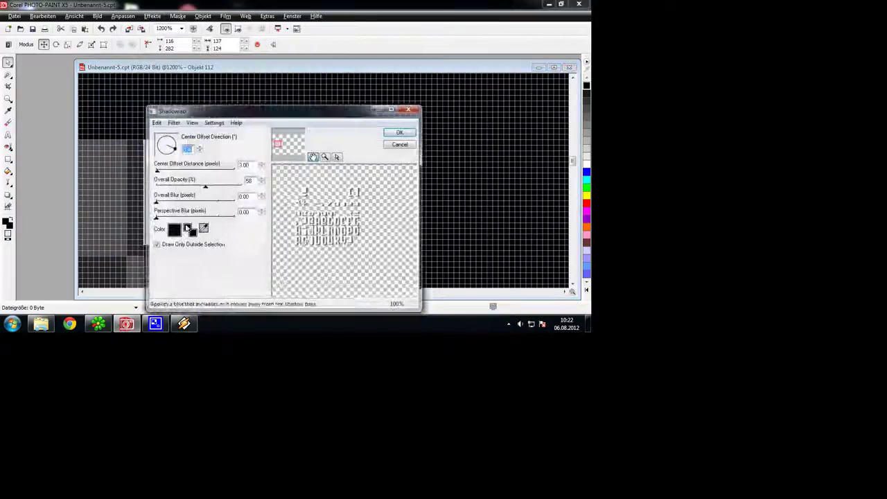
{"action": "left_click", "coordinate": [174, 230]}
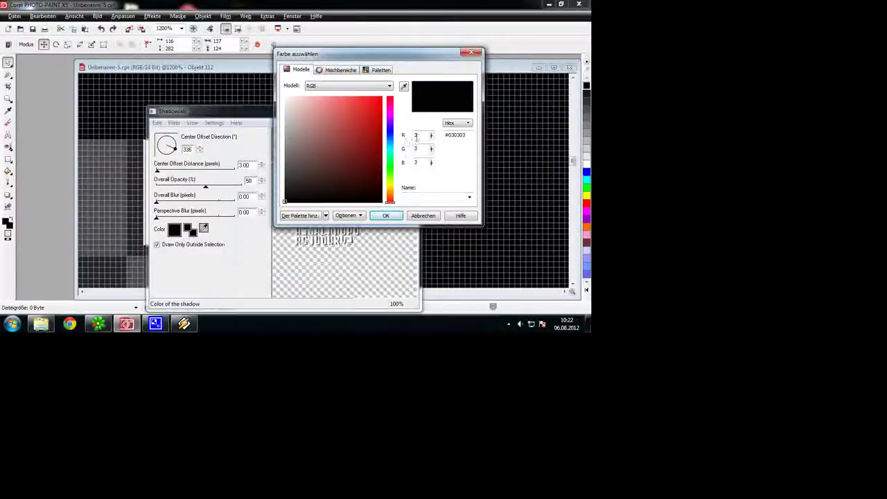
{"action": "left_click", "coordinate": [386, 215]}
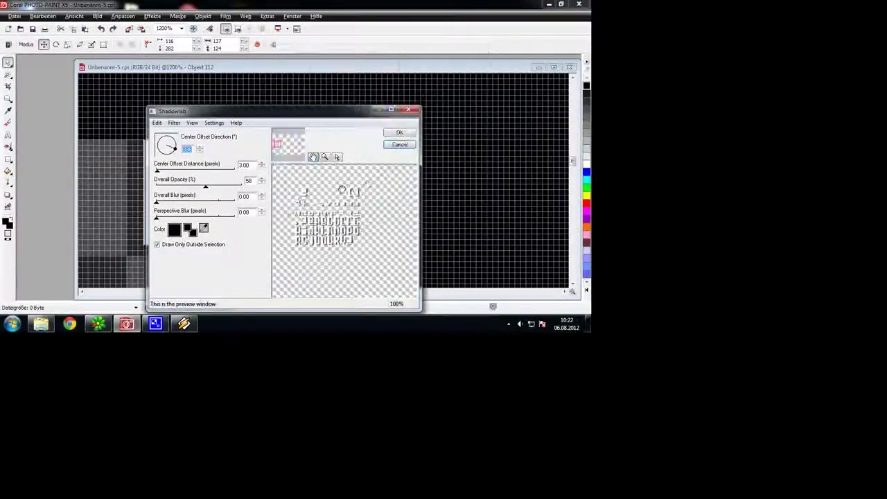
{"action": "left_click", "coordinate": [398, 133]}
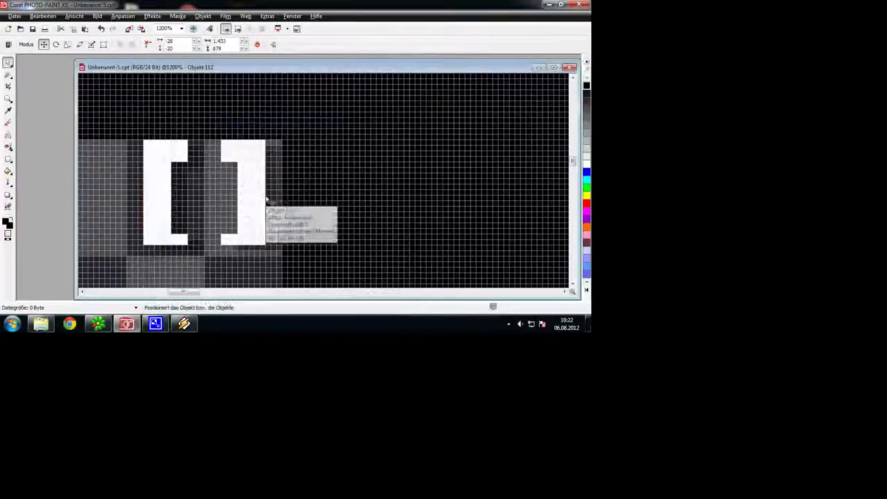
Step: Examine the shadowed glyphs across the whole font sheet, from the bracket characters down to the last letter row
{"action": "scroll", "coordinate": [291, 190], "scroll_direction": "down", "scroll_amount": 2}
{"action": "scroll", "coordinate": [324, 190], "scroll_direction": "down", "scroll_amount": 2}
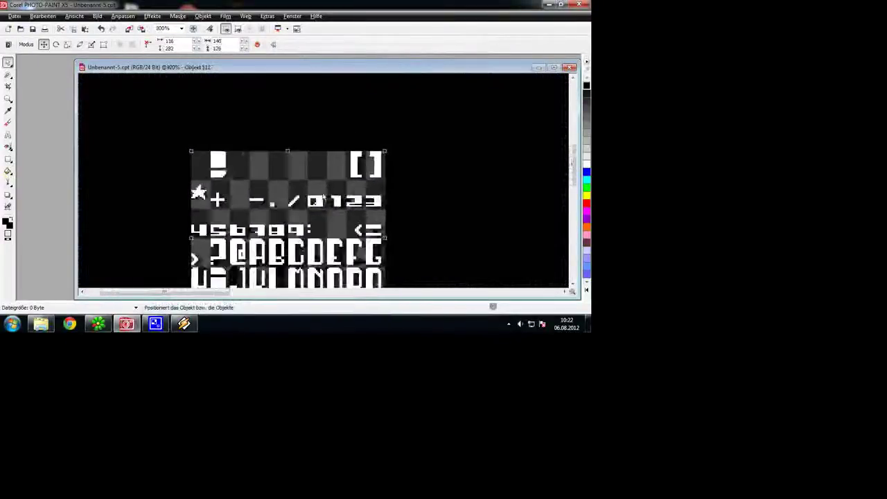
{"action": "scroll", "coordinate": [298, 251], "scroll_direction": "up", "scroll_amount": 2}
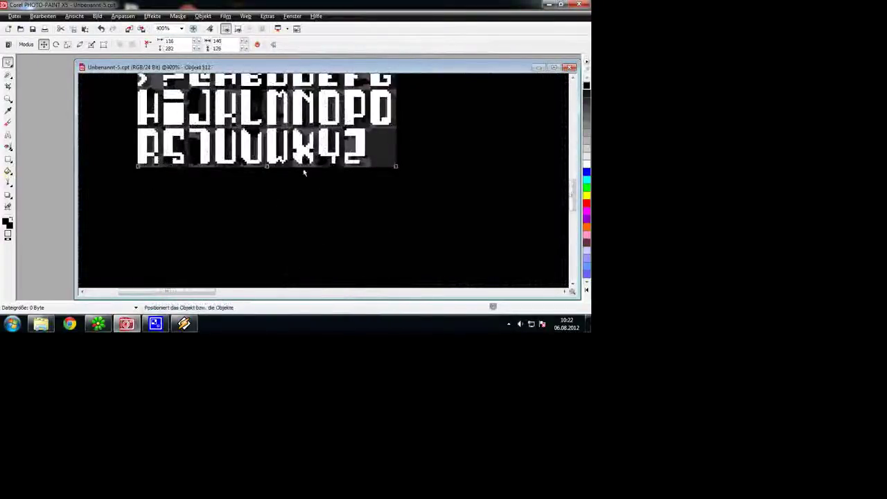
{"action": "scroll", "coordinate": [291, 198], "scroll_direction": "up", "scroll_amount": 1}
{"action": "scroll", "coordinate": [293, 184], "scroll_direction": "up", "scroll_amount": 1}
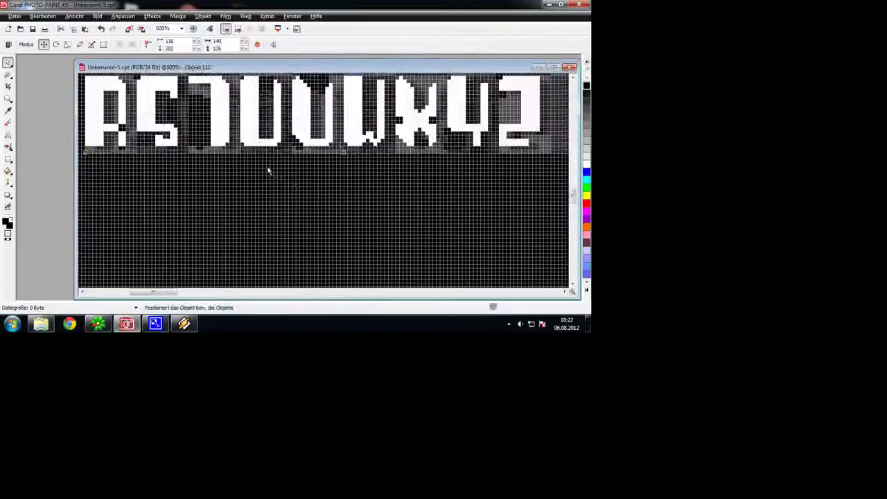
{"action": "scroll", "coordinate": [268, 171], "scroll_direction": "down", "scroll_amount": 1}
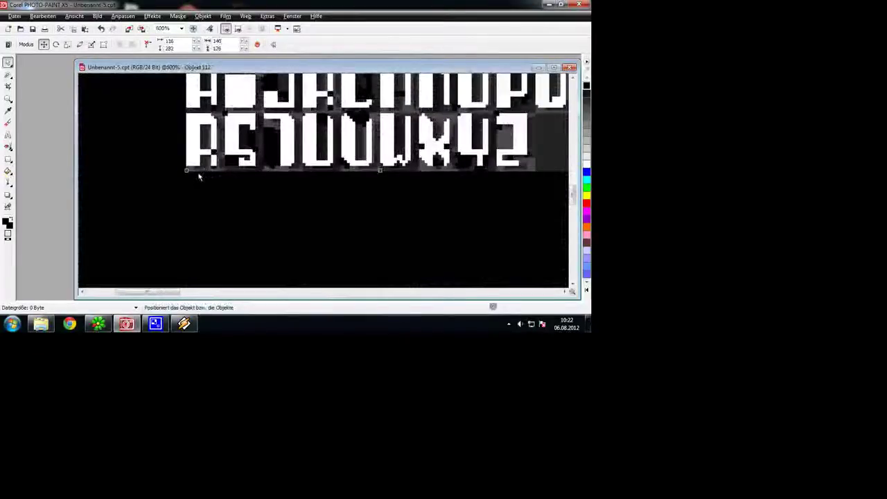
{"action": "scroll", "coordinate": [207, 174], "scroll_direction": "down", "scroll_amount": 2}
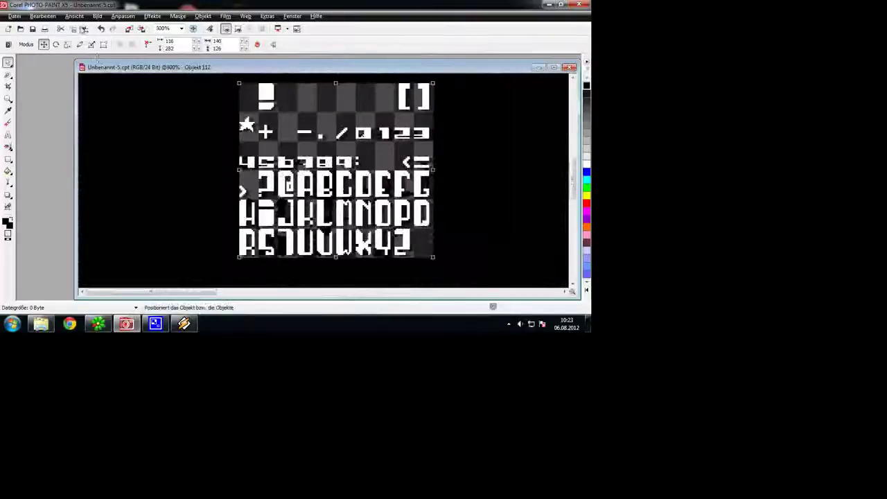
Step: Cut the shadowed glyph object out of the sheet and paste it as a new document from the clipboard
{"action": "left_click", "coordinate": [60, 29]}
{"action": "left_click", "coordinate": [44, 17]}
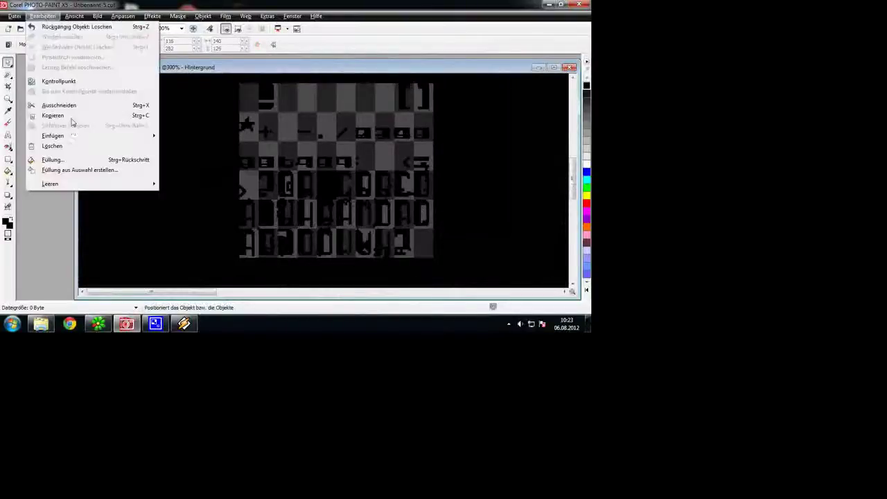
{"action": "mouse_move", "coordinate": [70, 139]}
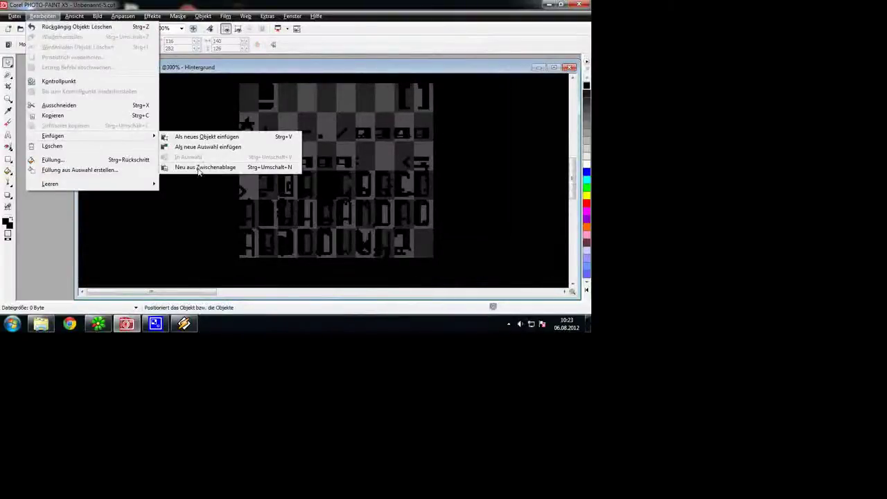
{"action": "left_click", "coordinate": [199, 168]}
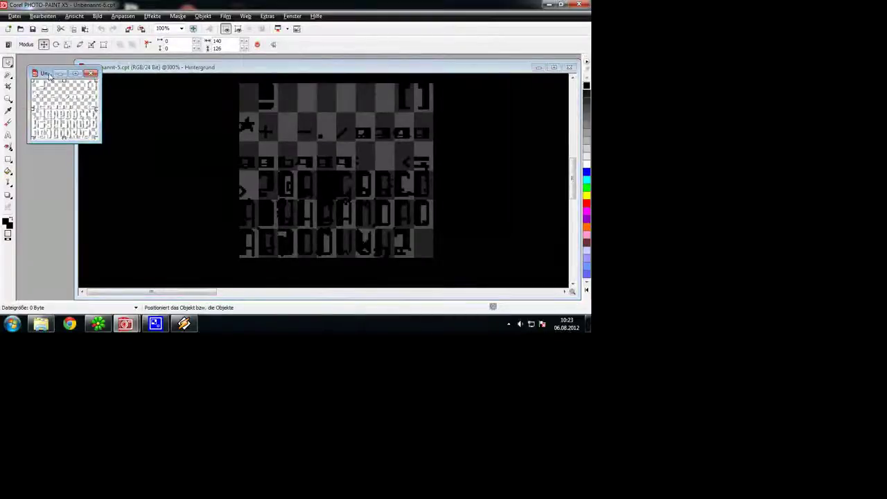
{"action": "left_click_drag", "start_coordinate": [48, 76], "coordinate": [48, 89]}
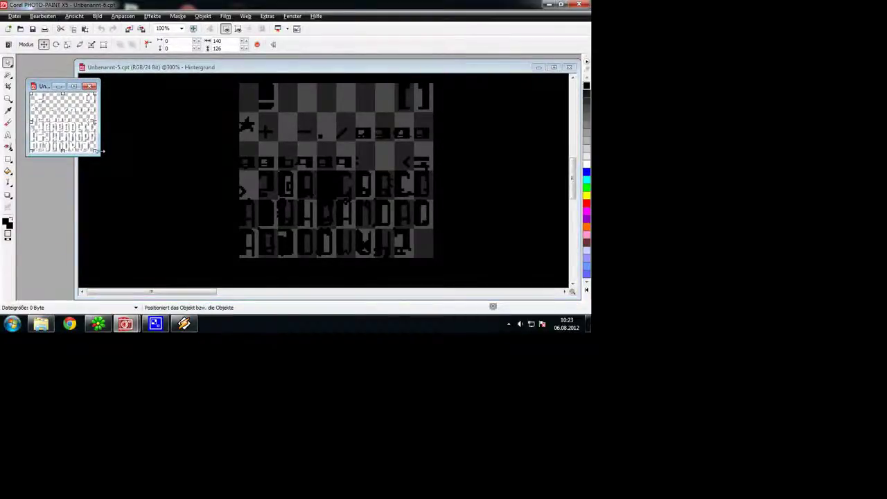
Step: Select one empty checker cell in the top row of the grid background, cut it, and create a new document from it
{"action": "left_click", "coordinate": [240, 79]}
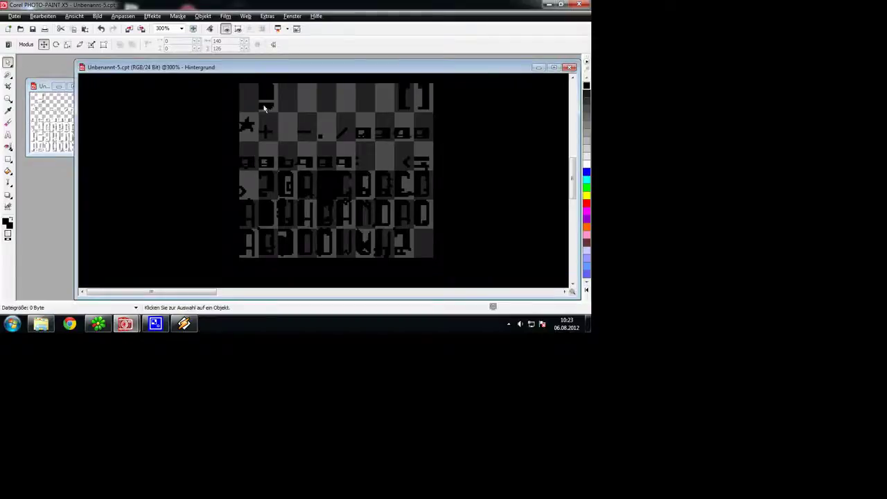
{"action": "left_click", "coordinate": [8, 74]}
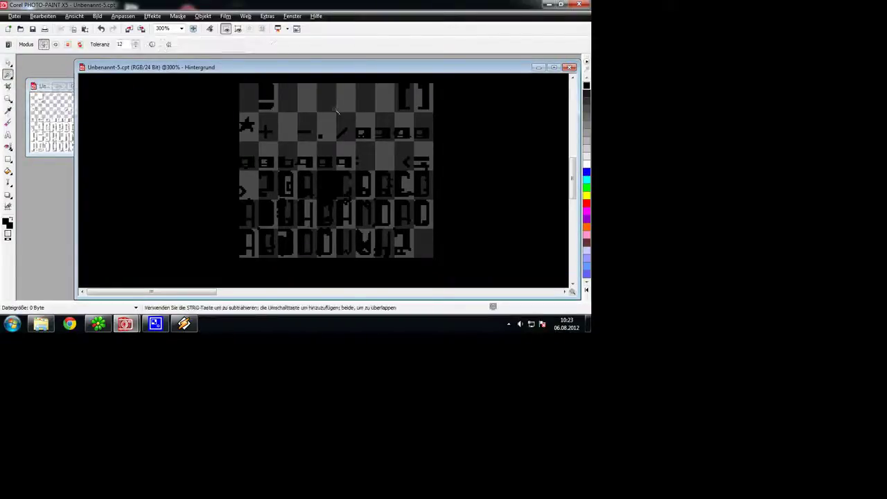
{"action": "left_click", "coordinate": [308, 103]}
{"action": "left_click", "coordinate": [43, 16]}
{"action": "mouse_move", "coordinate": [78, 136]}
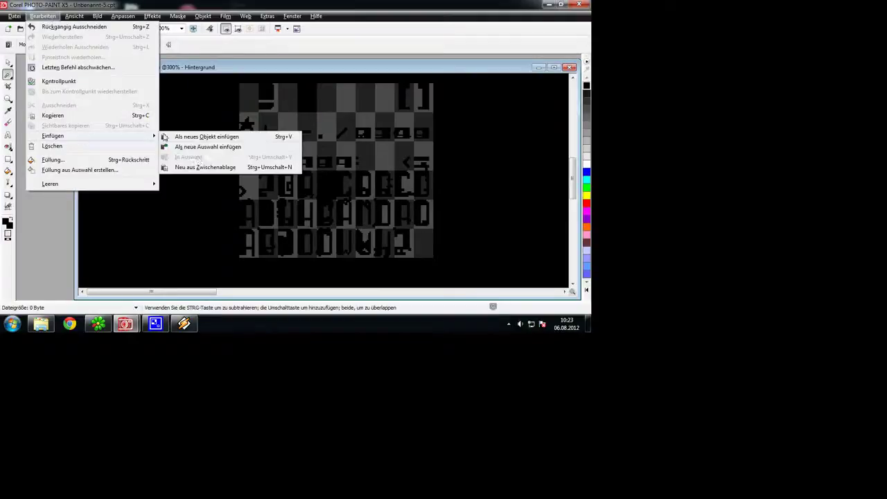
{"action": "left_click", "coordinate": [200, 167]}
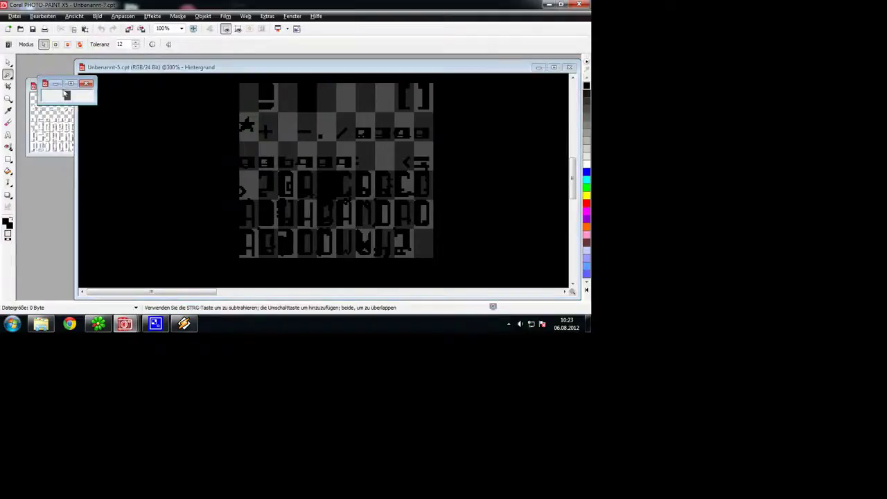
Step: Check the cell document's width and height in its document properties, and close it without saving
{"action": "left_click", "coordinate": [14, 15]}
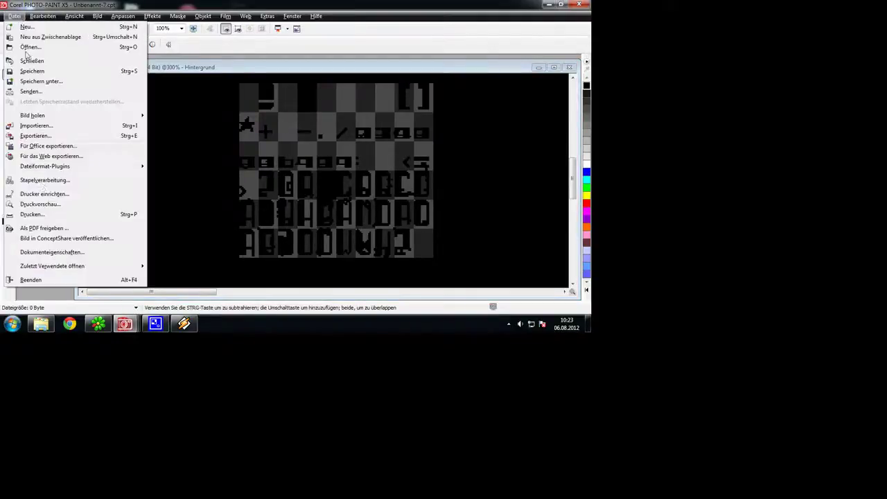
{"action": "left_click", "coordinate": [42, 252]}
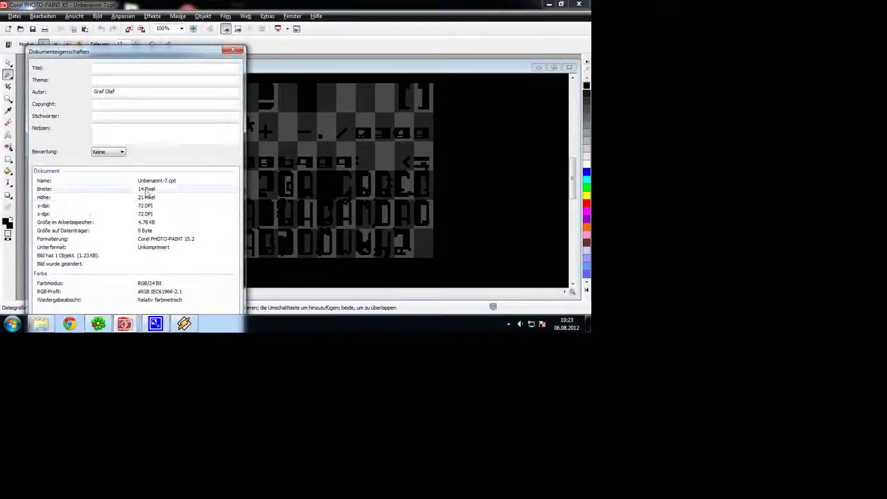
{"action": "left_click", "coordinate": [234, 50]}
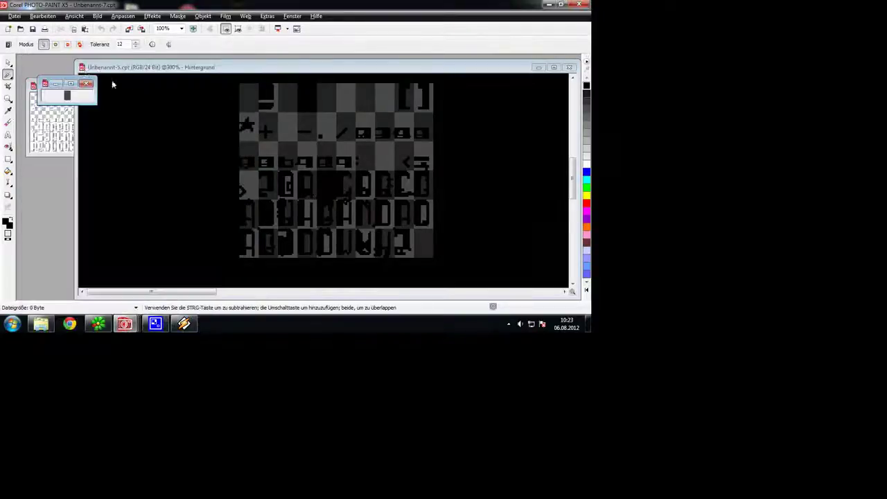
{"action": "left_click", "coordinate": [86, 84]}
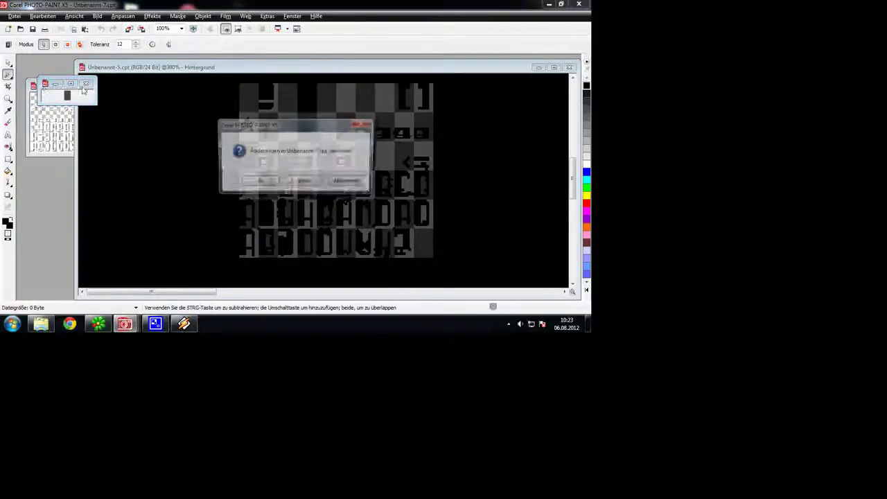
{"action": "left_click", "coordinate": [307, 181]}
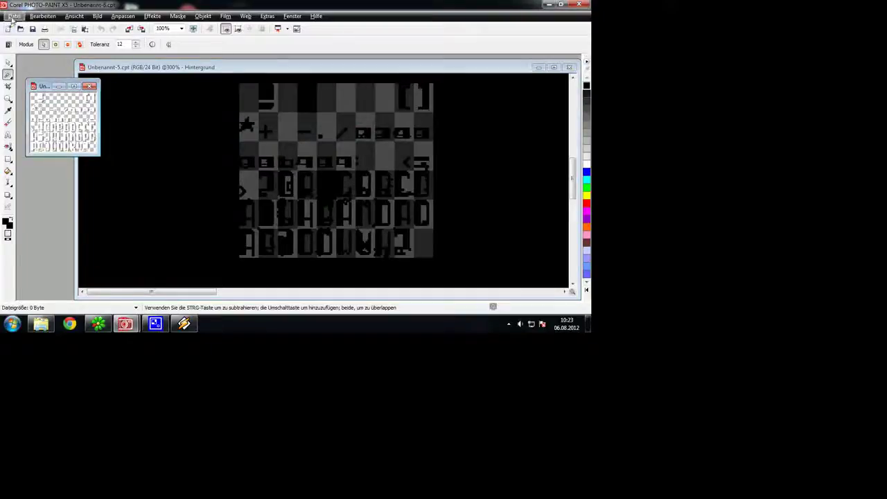
Step: Export the glyph document as 14x21_jizzed3.png into IntroManiac's Data\Fonts folder, using 24-bit RGB color with transparency
{"action": "left_click", "coordinate": [14, 15]}
{"action": "left_click", "coordinate": [40, 137]}
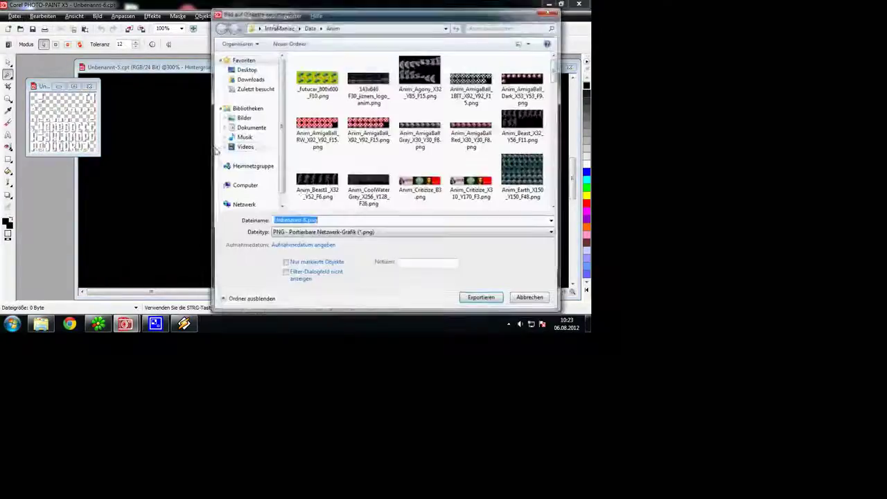
{"action": "left_click", "coordinate": [309, 25]}
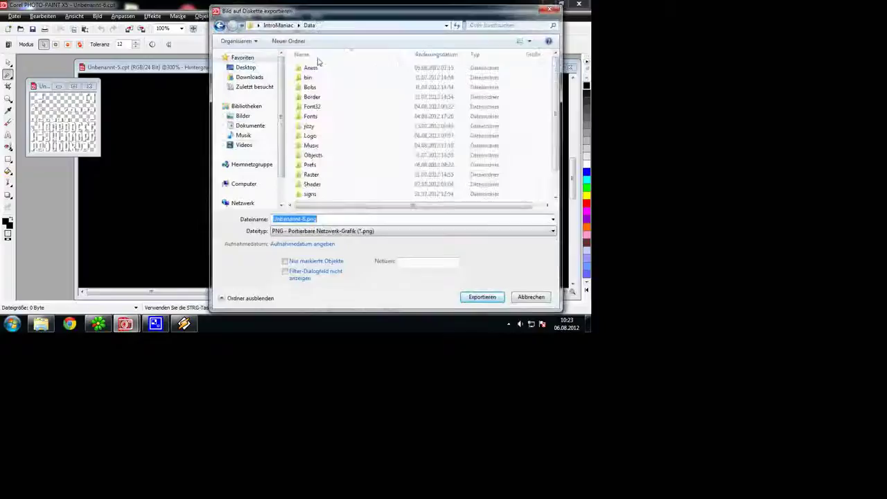
{"action": "double_click", "coordinate": [310, 116]}
{"action": "left_click", "coordinate": [301, 218]}
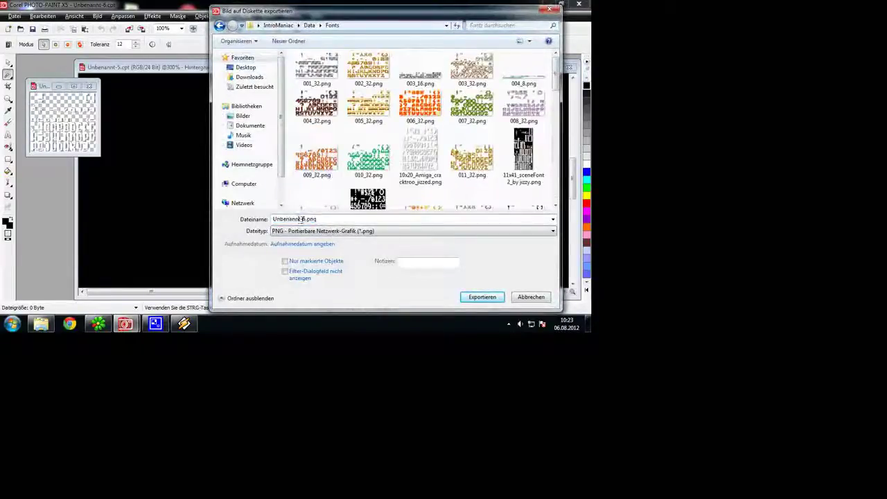
{"action": "left_click_drag", "start_coordinate": [302, 219], "coordinate": [266, 216]}
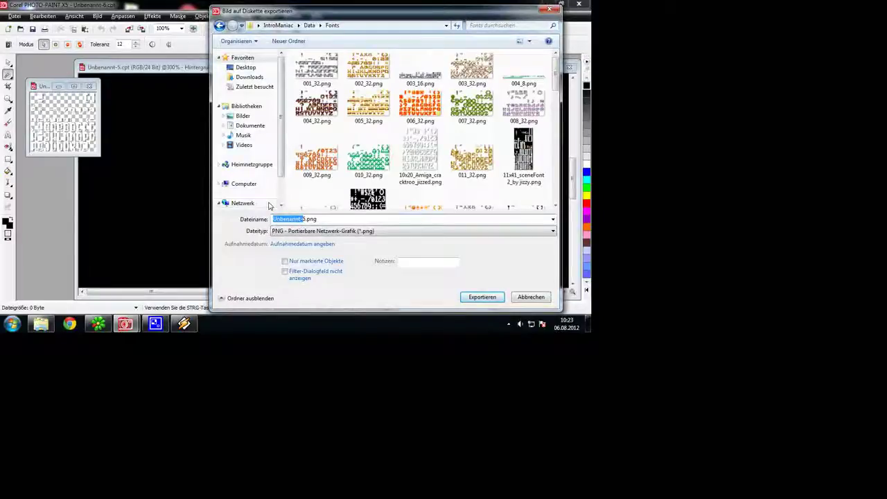
{"action": "type", "text": "14x21_jizzed3"}
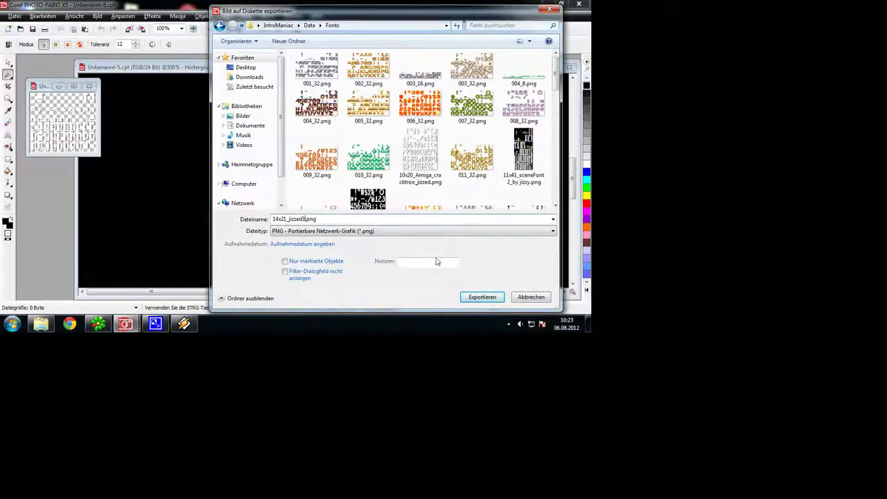
{"action": "left_click", "coordinate": [478, 299]}
{"action": "left_click", "coordinate": [323, 184]}
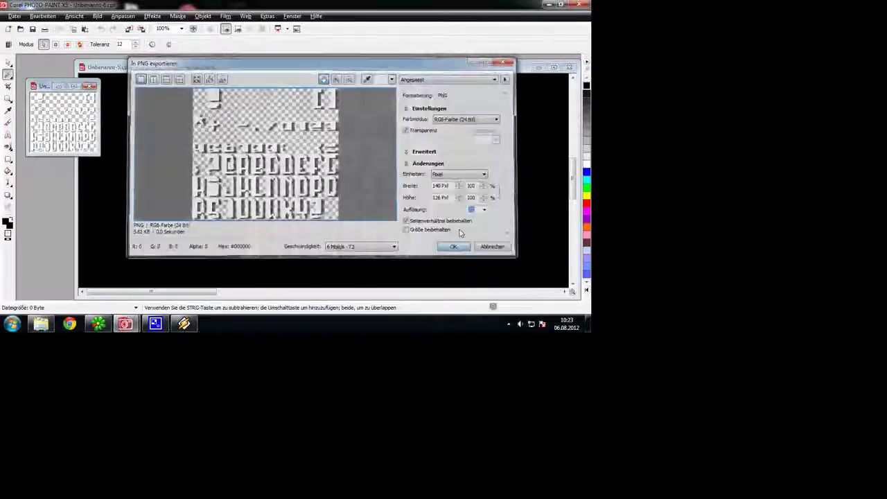
{"action": "left_click", "coordinate": [451, 249]}
Step: Minimize the image editor and launch IntroManiac.exe from the IntroManiac folder on the desktop
{"action": "left_click", "coordinate": [549, 4]}
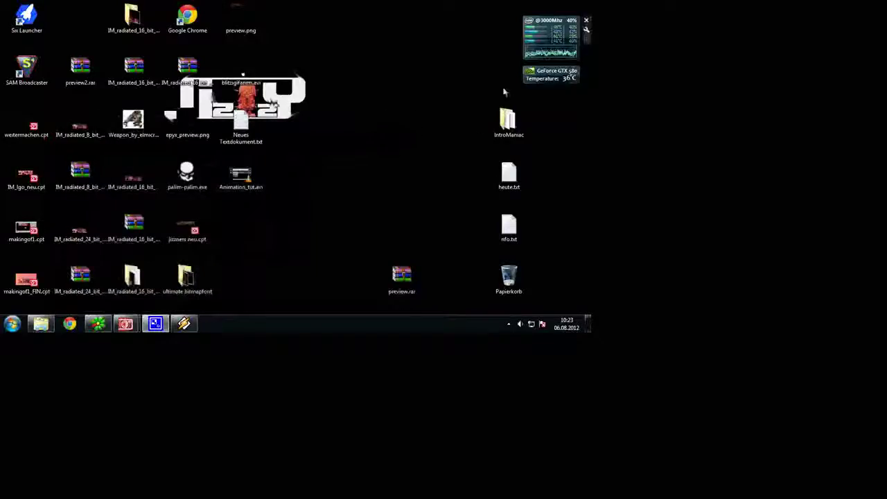
{"action": "double_click", "coordinate": [507, 120]}
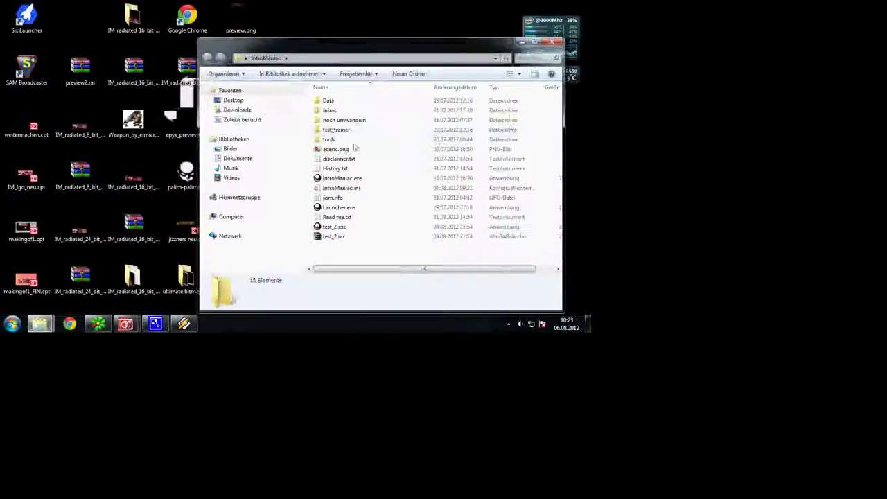
{"action": "double_click", "coordinate": [333, 179]}
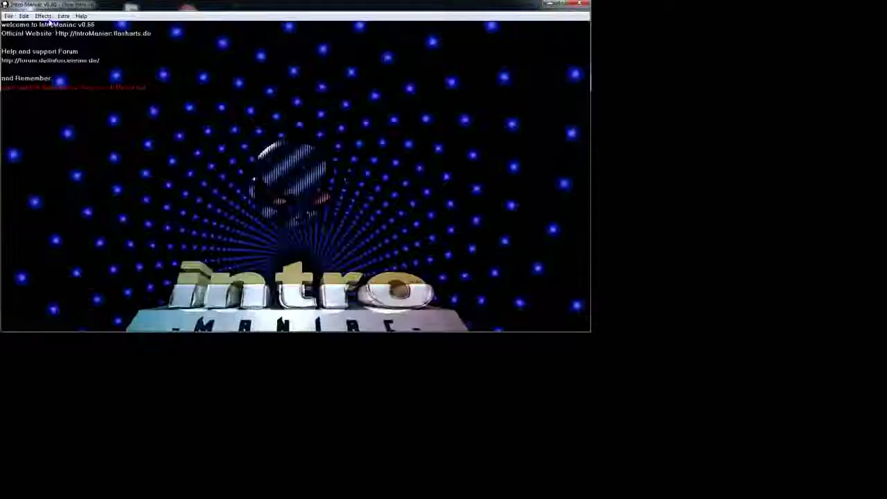
Step: Set the Catch Font size to X 14 and Y 21 in the intro's font options, and close the options
{"action": "left_click", "coordinate": [63, 15]}
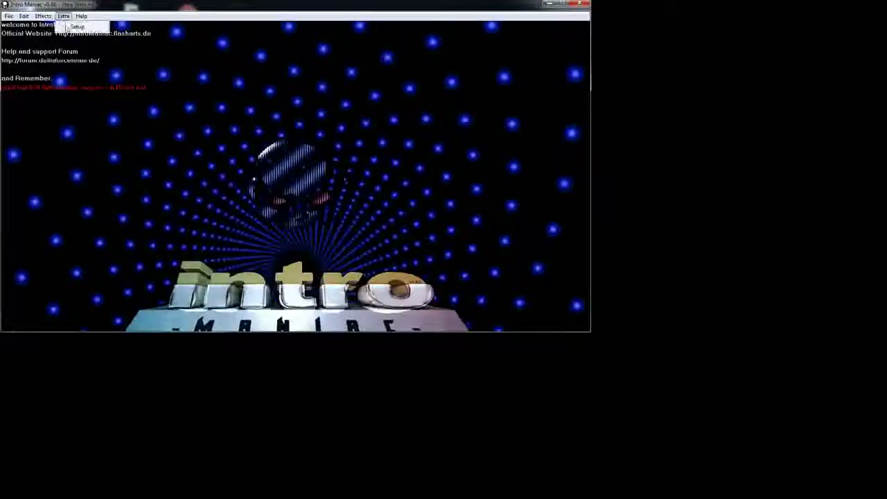
{"action": "left_click", "coordinate": [70, 27]}
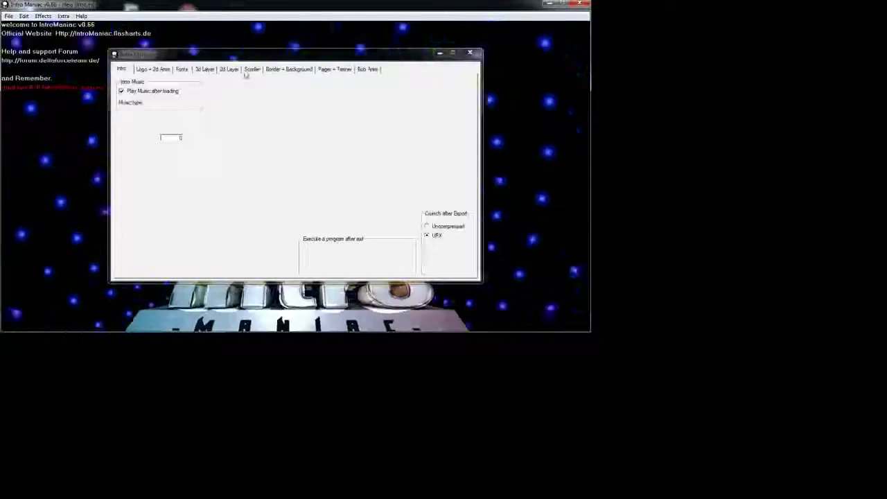
{"action": "left_click", "coordinate": [196, 70]}
{"action": "left_click", "coordinate": [185, 71]}
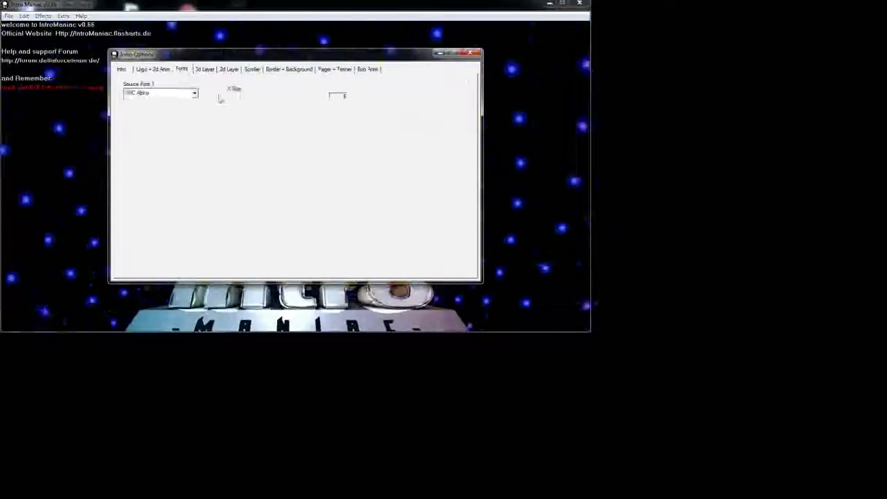
{"action": "double_click", "coordinate": [241, 97]}
{"action": "type", "text": "14"}
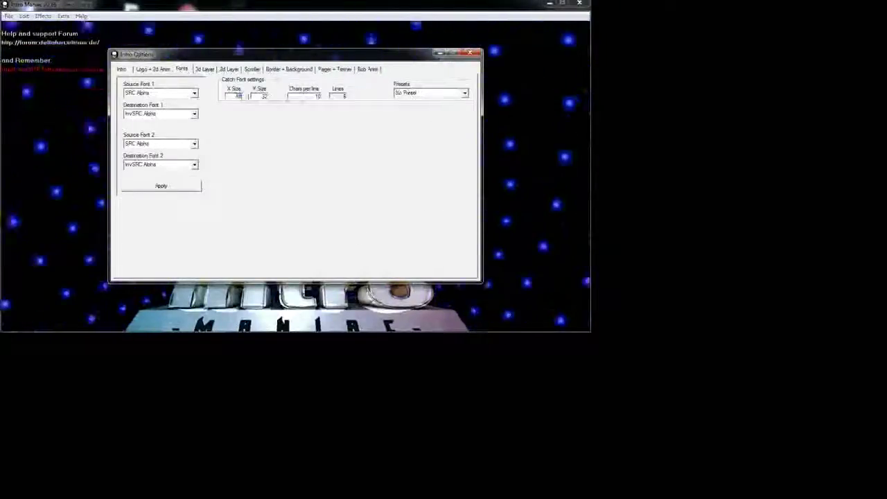
{"action": "left_click_drag", "start_coordinate": [258, 97], "coordinate": [278, 99]}
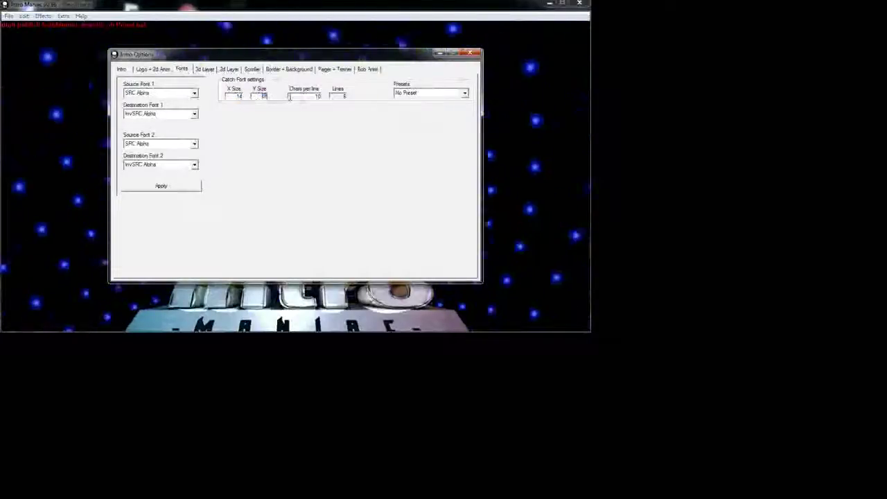
{"action": "type", "text": "21"}
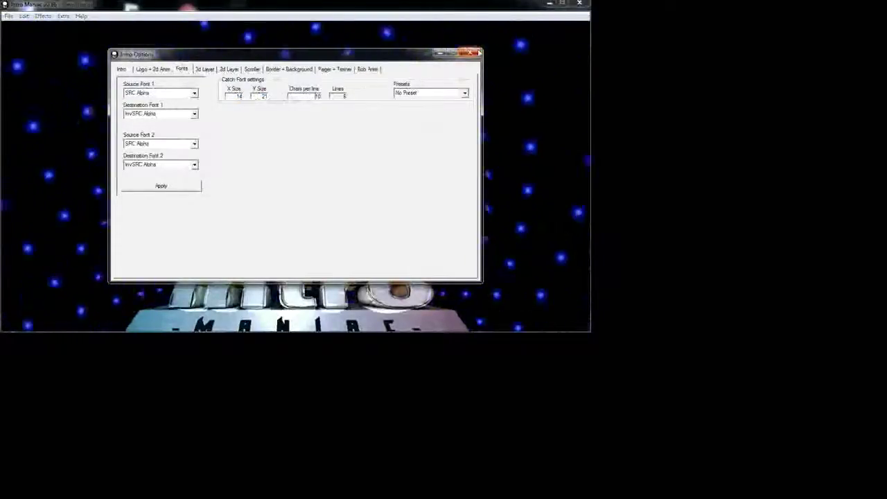
{"action": "left_click", "coordinate": [470, 54]}
Step: Start loading a font image into the intro from the Data\Fonts folder
{"action": "left_click", "coordinate": [42, 16]}
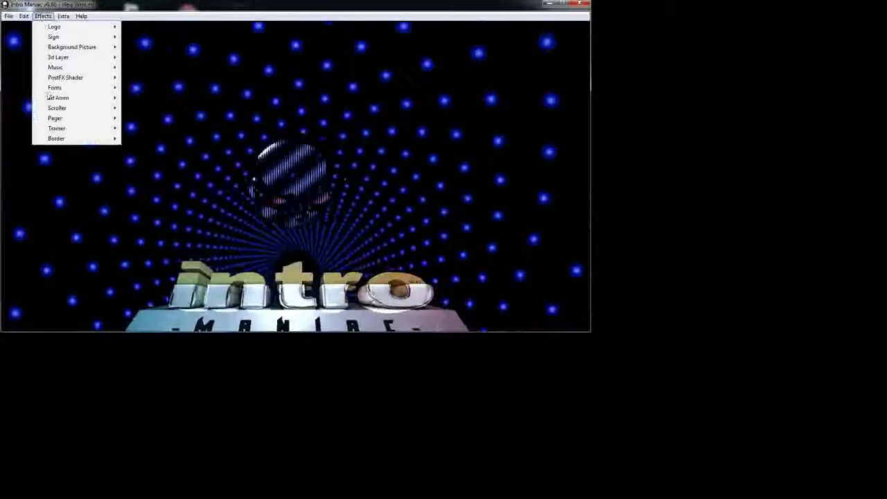
{"action": "mouse_move", "coordinate": [76, 87]}
{"action": "left_click", "coordinate": [149, 88]}
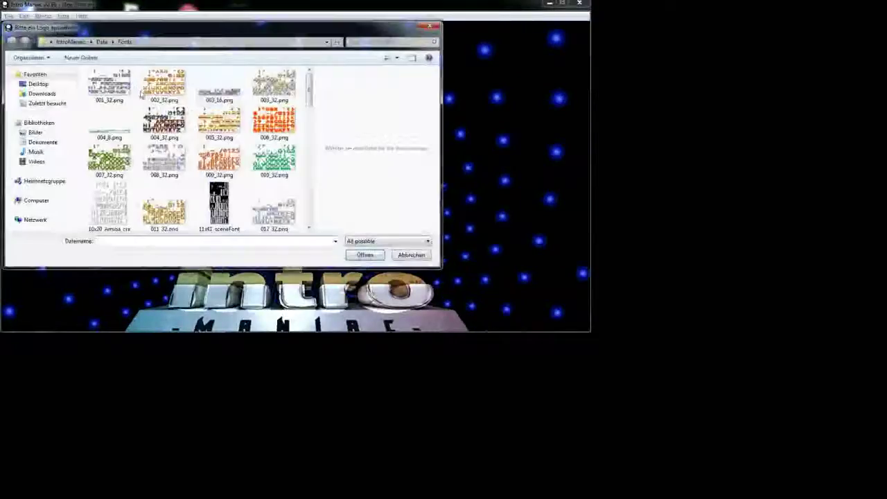